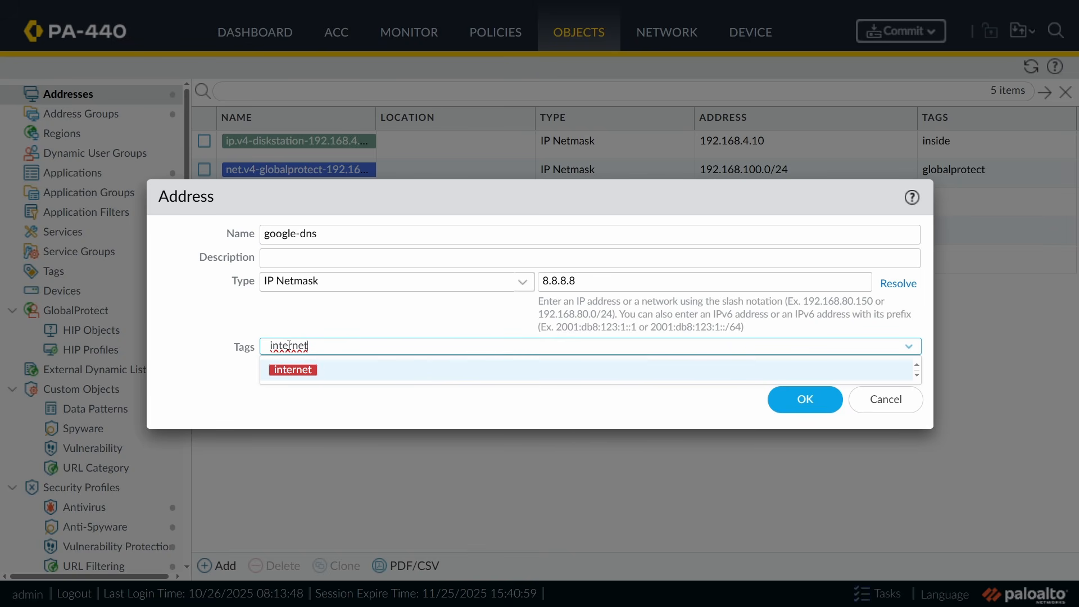
Step: Assign the internet tag followed by the dmz-webserver tag to the google-dns address object and save it
key(BackSpace)
click(383, 377)
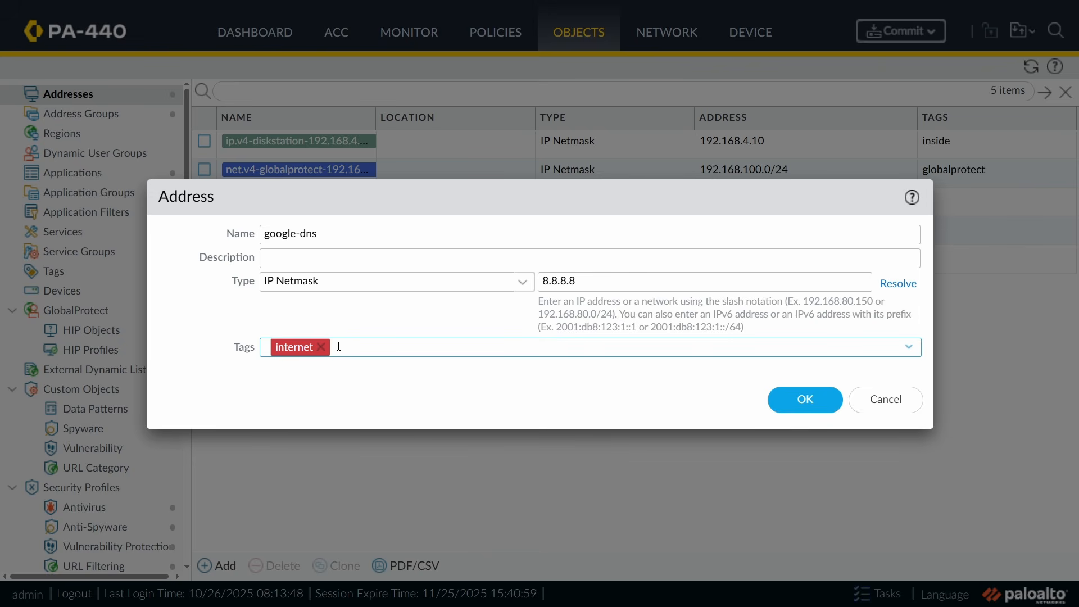
text(dmz)
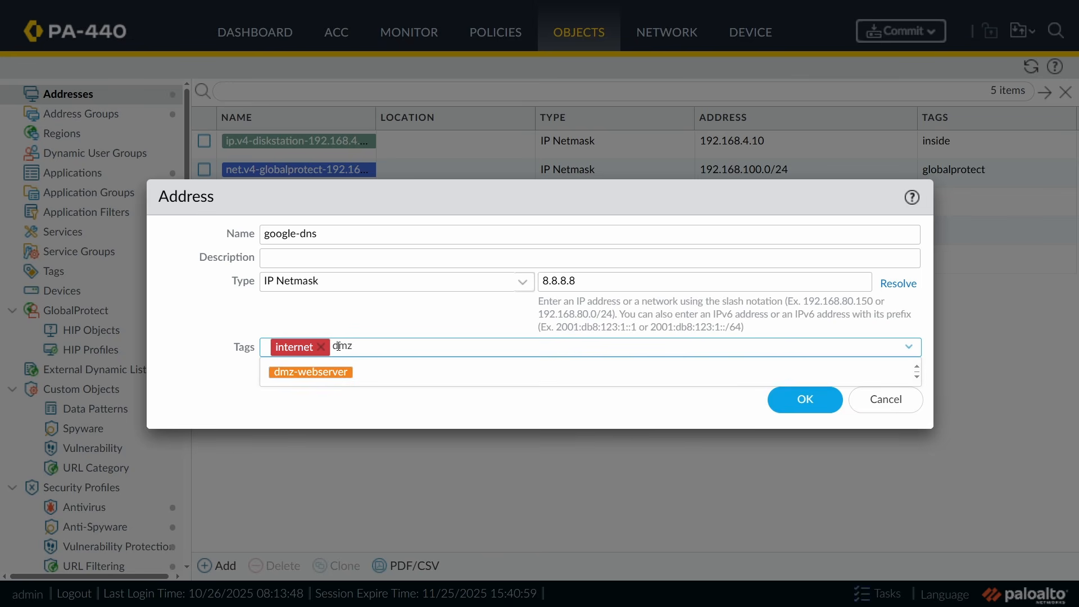
click(385, 374)
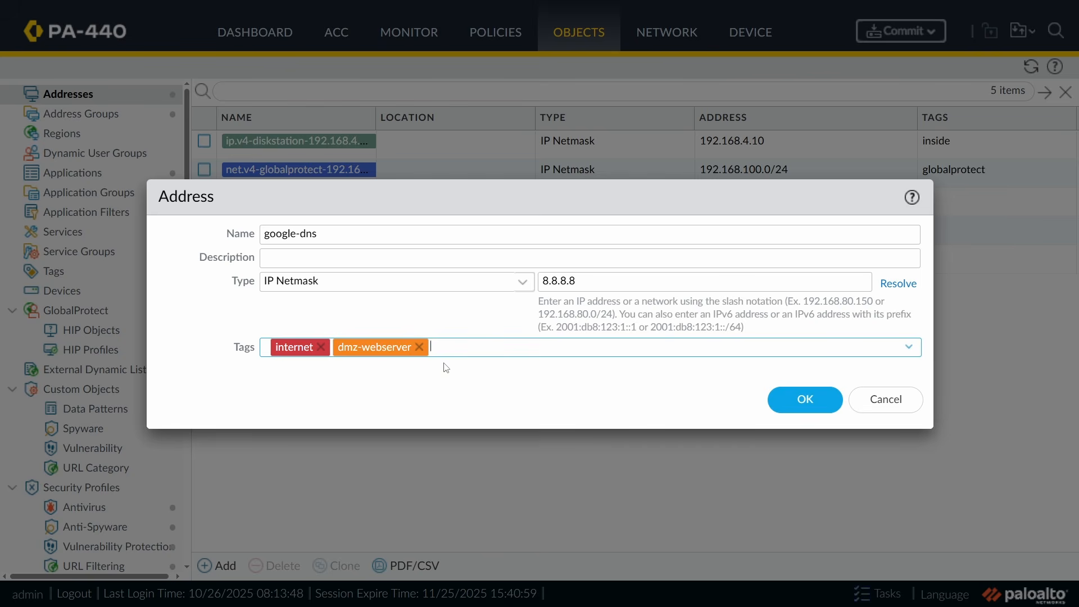
click(418, 347)
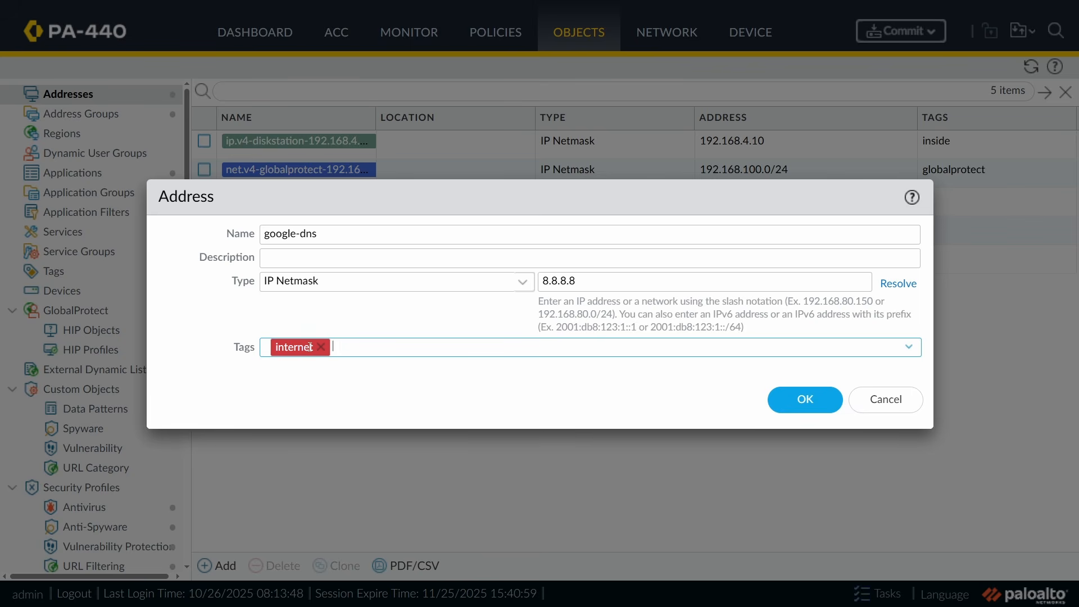
text(dmz)
click(326, 374)
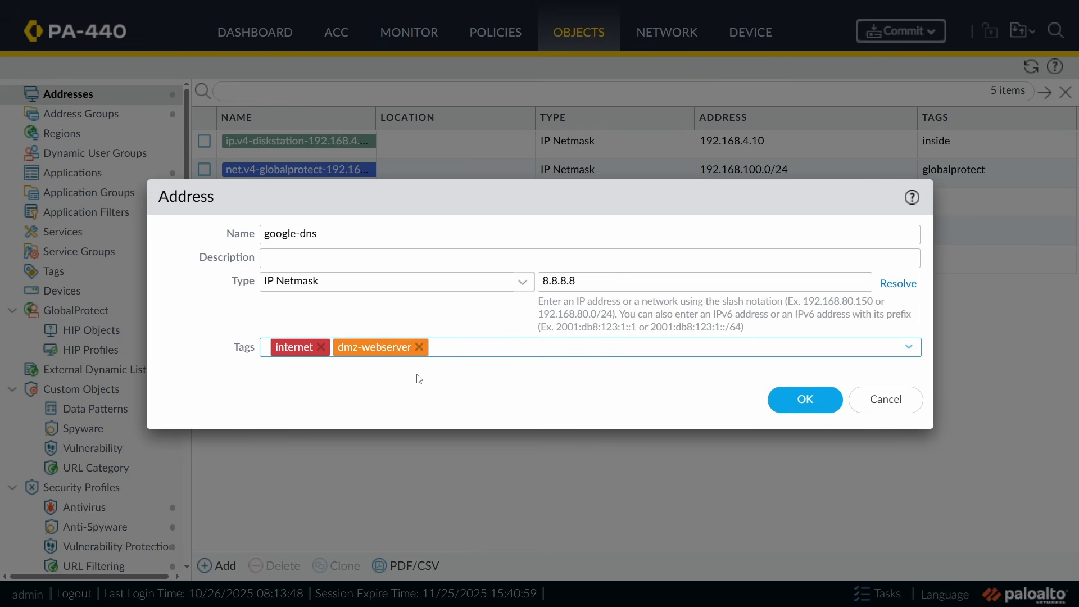
click(805, 400)
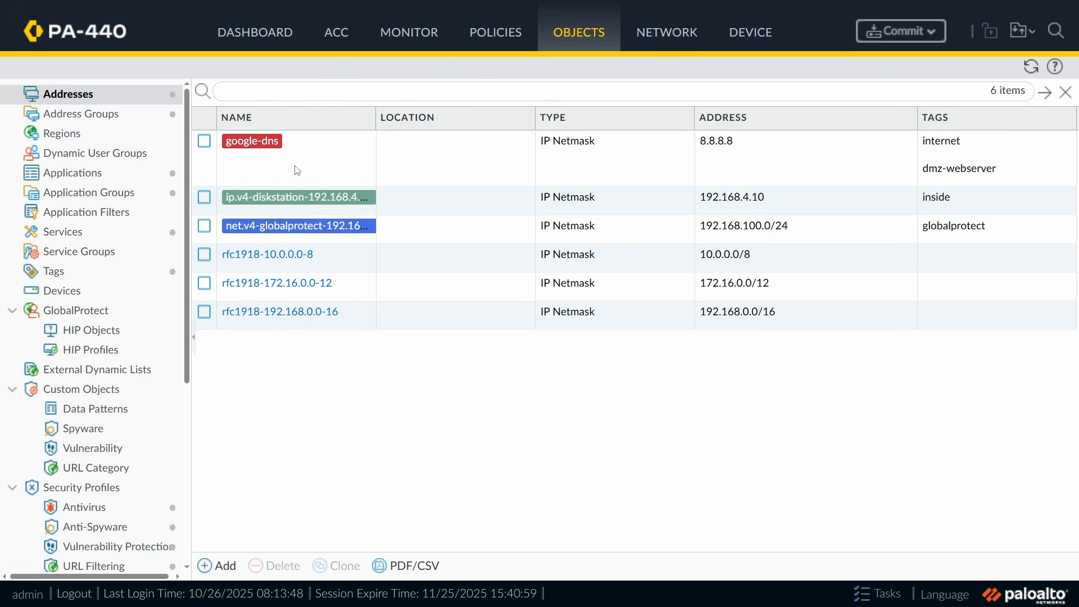
Step: Reorder the tags of the google-dns address object so that dmz-webserver comes before internet, and save it
click(284, 161)
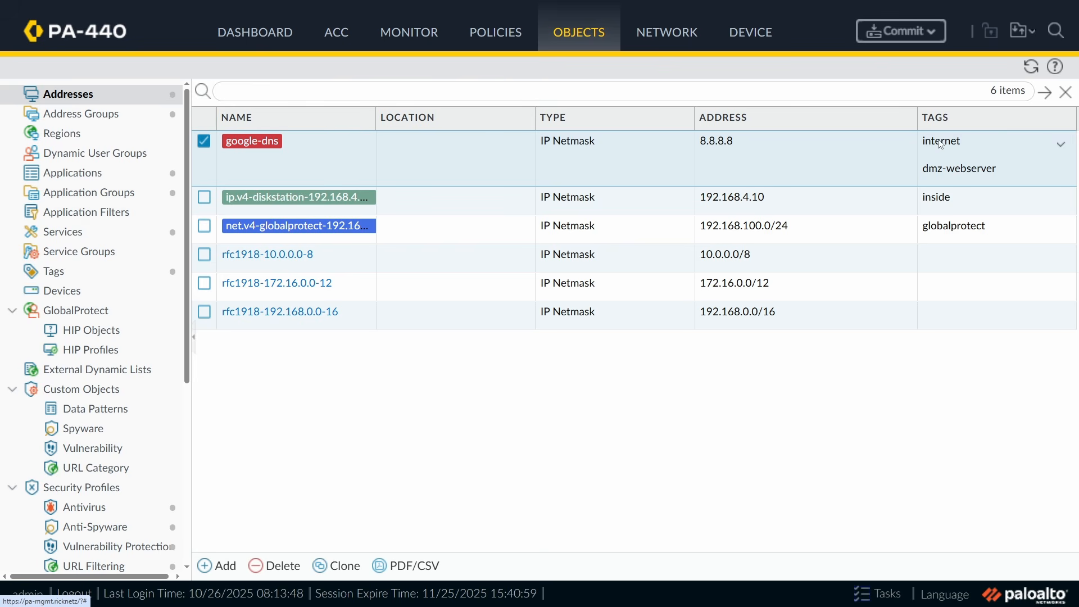
click(271, 141)
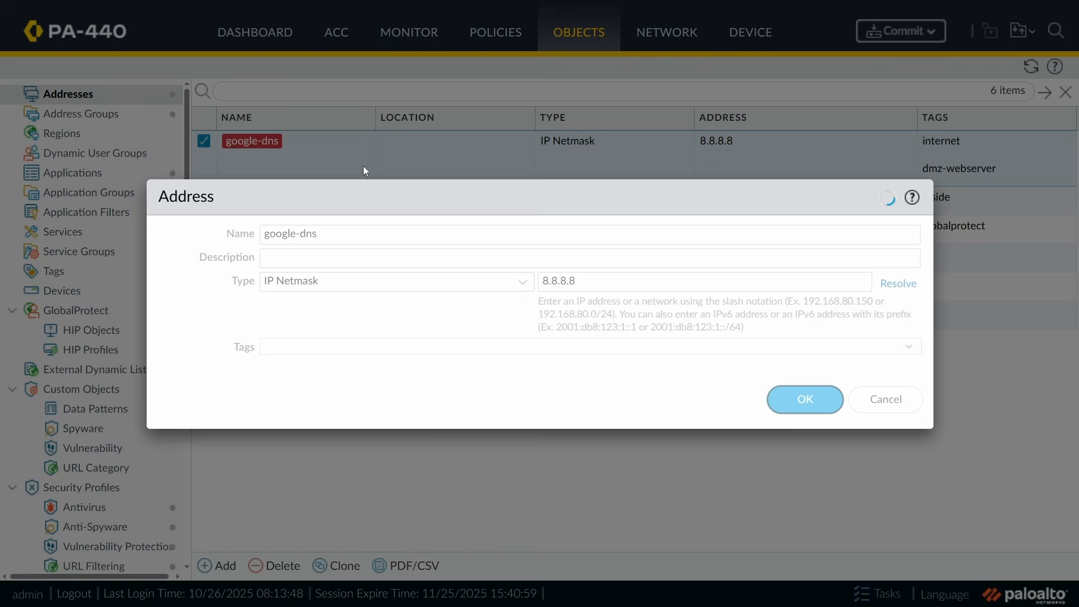
drag(389, 348, 308, 349)
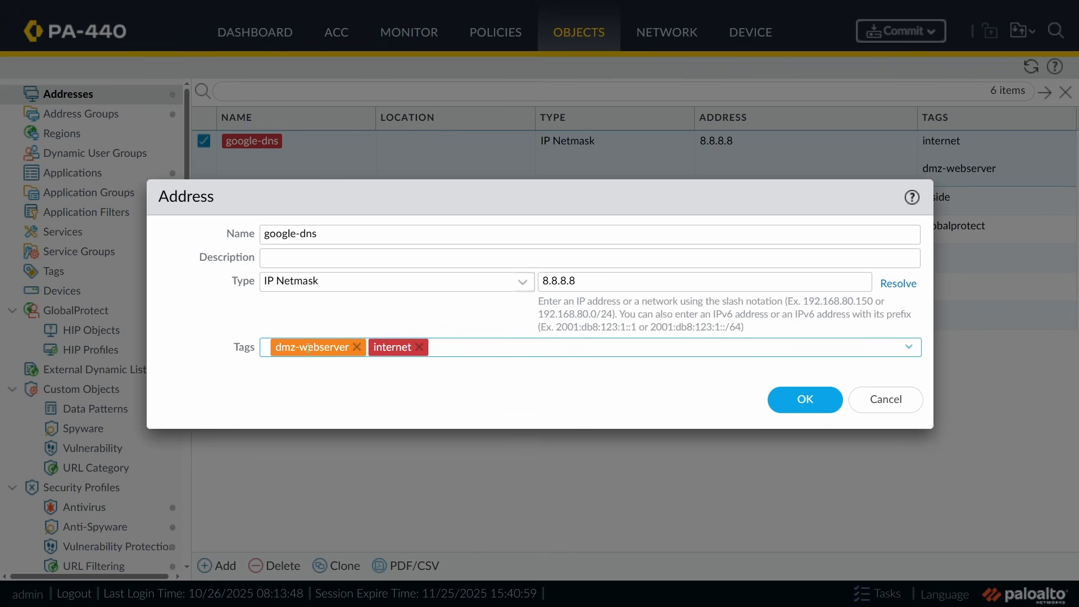
click(782, 397)
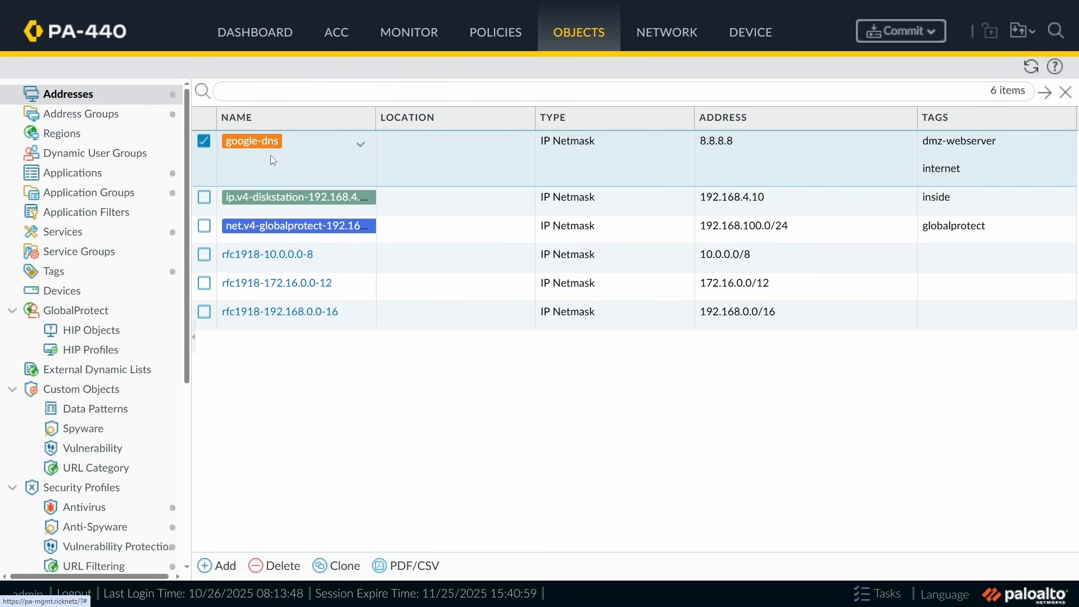
Step: Remove the dmz-webserver tag from the google-dns address object and save it
click(268, 142)
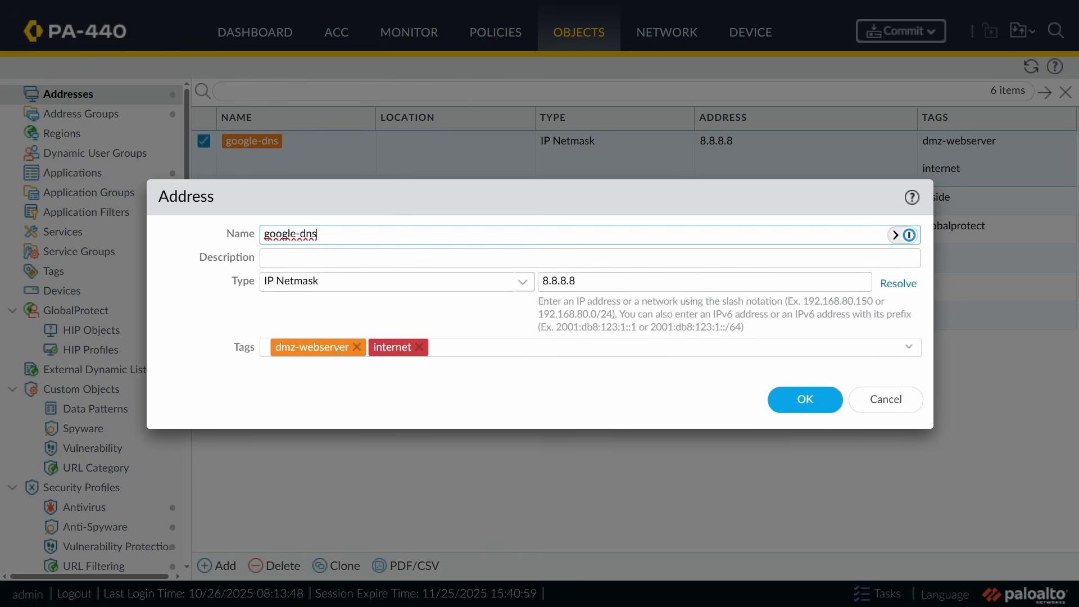
click(357, 349)
click(808, 401)
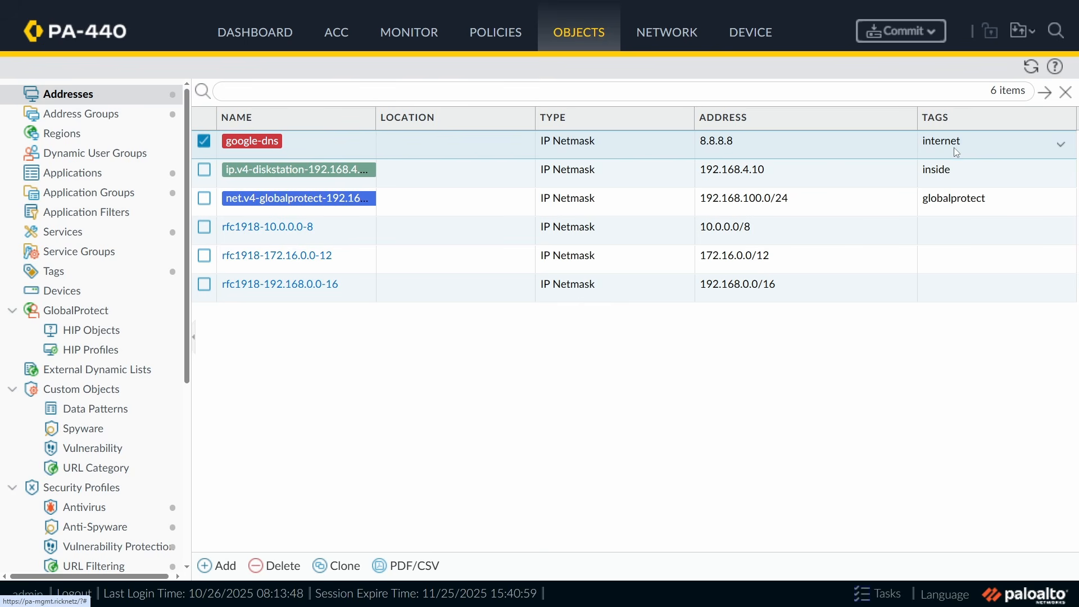
Step: Start a new static address group named grp-google-dns and add google-dns as its first member
click(104, 114)
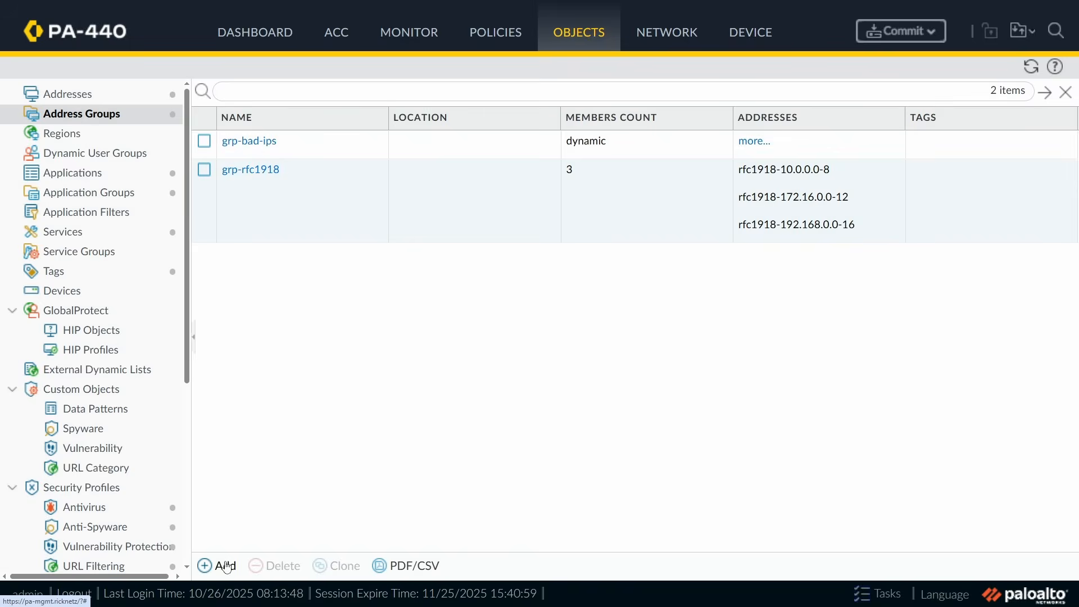
click(226, 565)
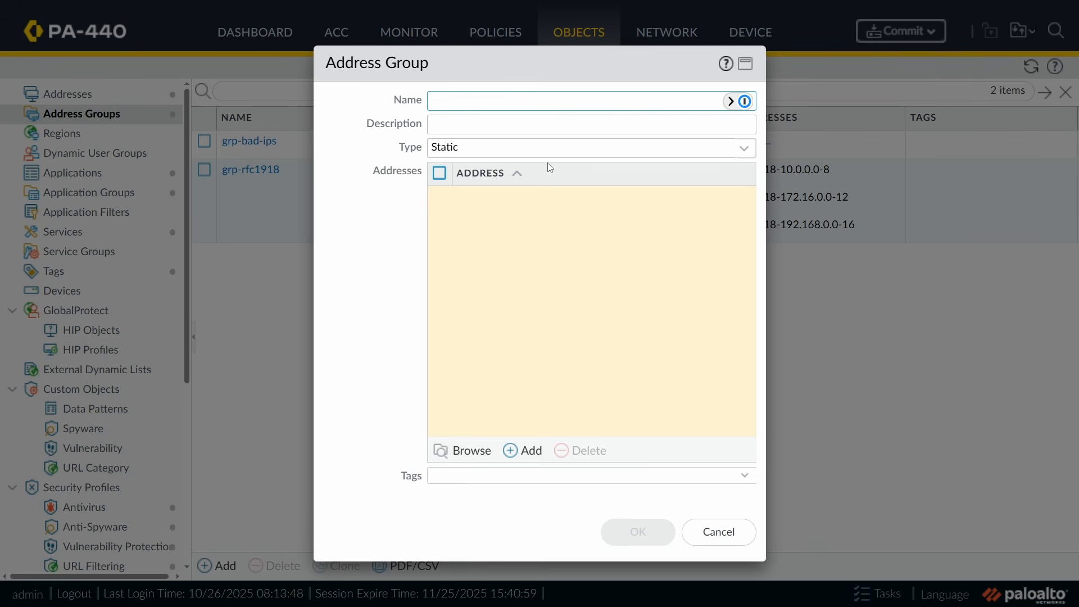
text(grp-google-dns)
click(523, 451)
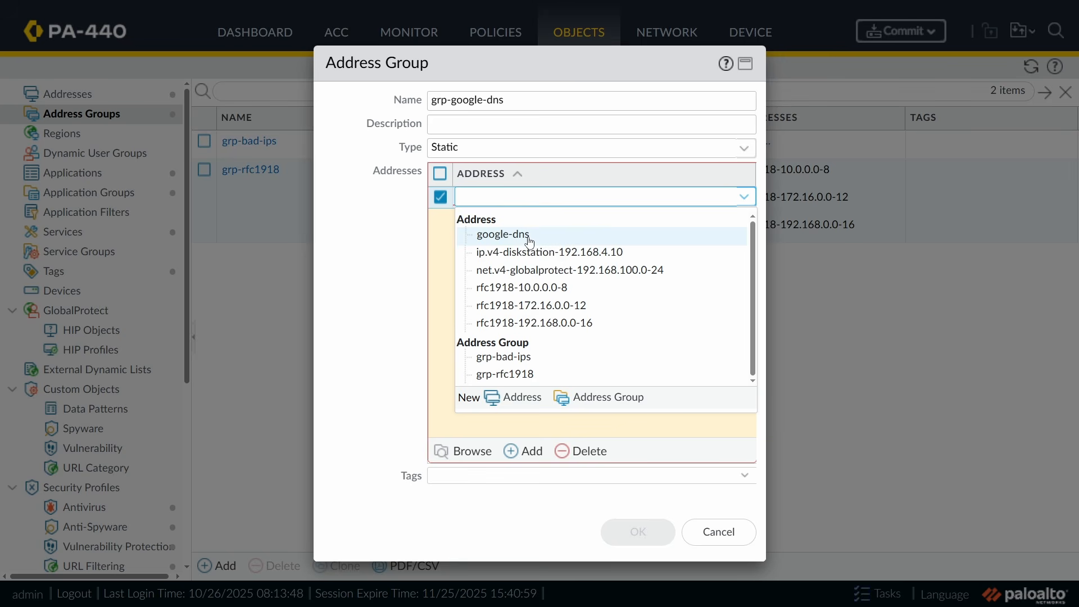
click(510, 234)
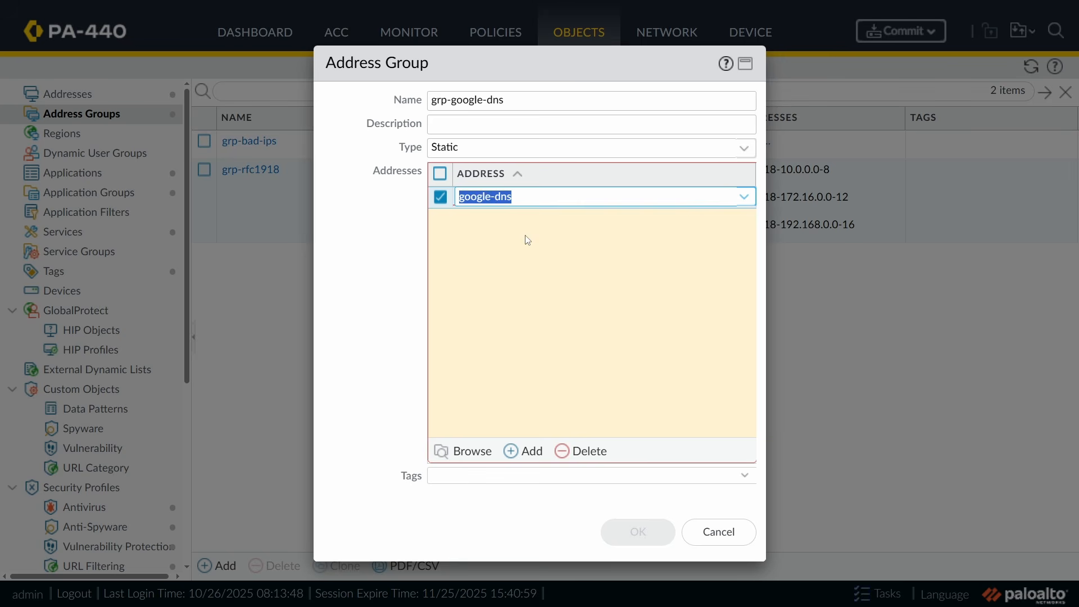
click(548, 401)
Step: Add a second group member by creating the address object google-dns-2 with IP Netmask 8.8.4.4 and the internet tag
click(522, 450)
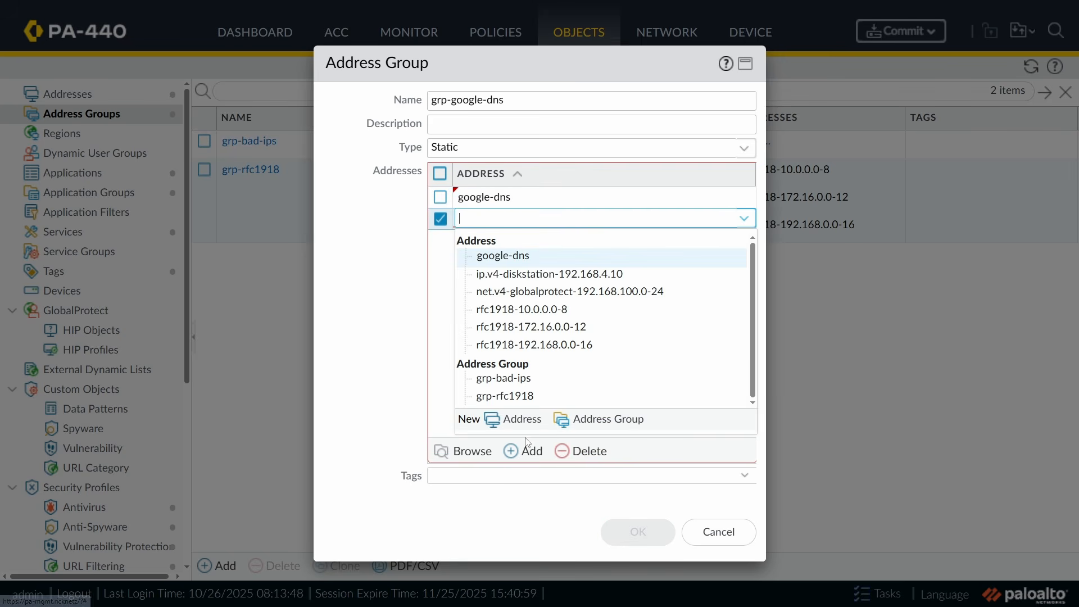
click(522, 422)
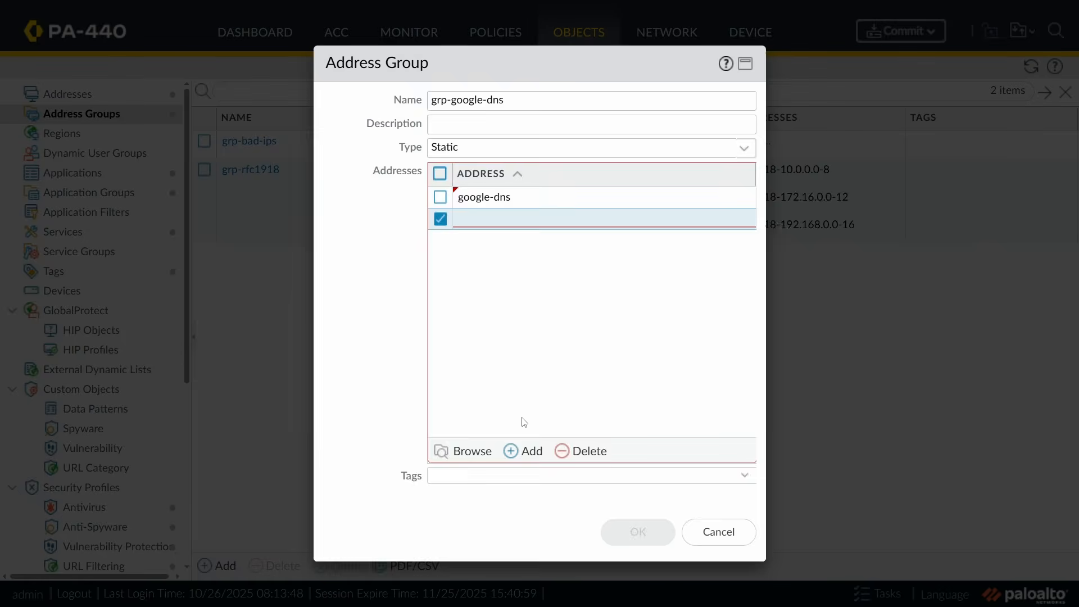
text(goog)
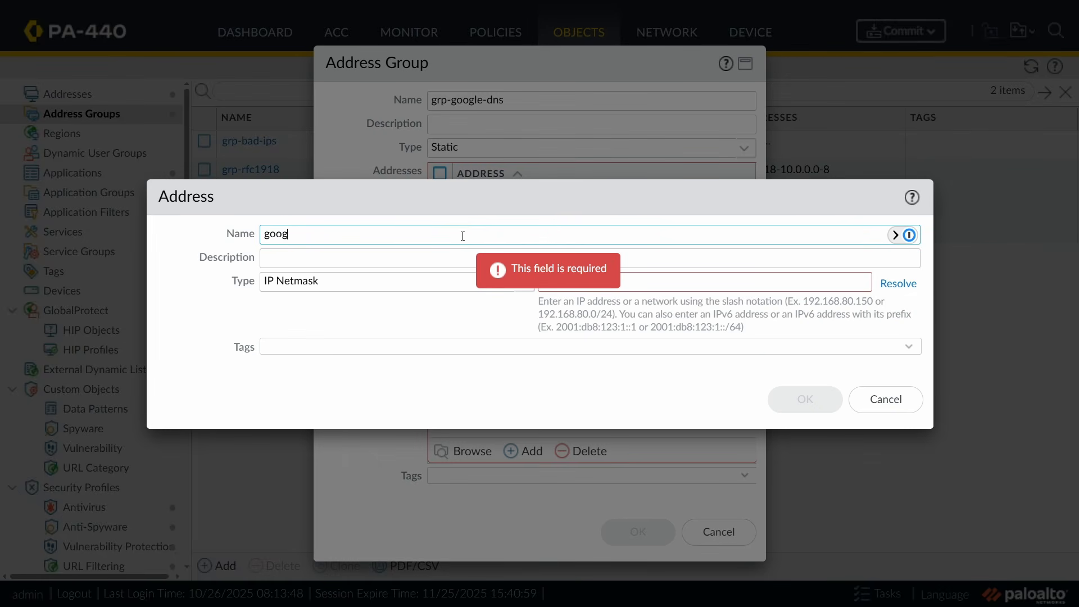
text(le-dns-2)
click(649, 277)
text(8)
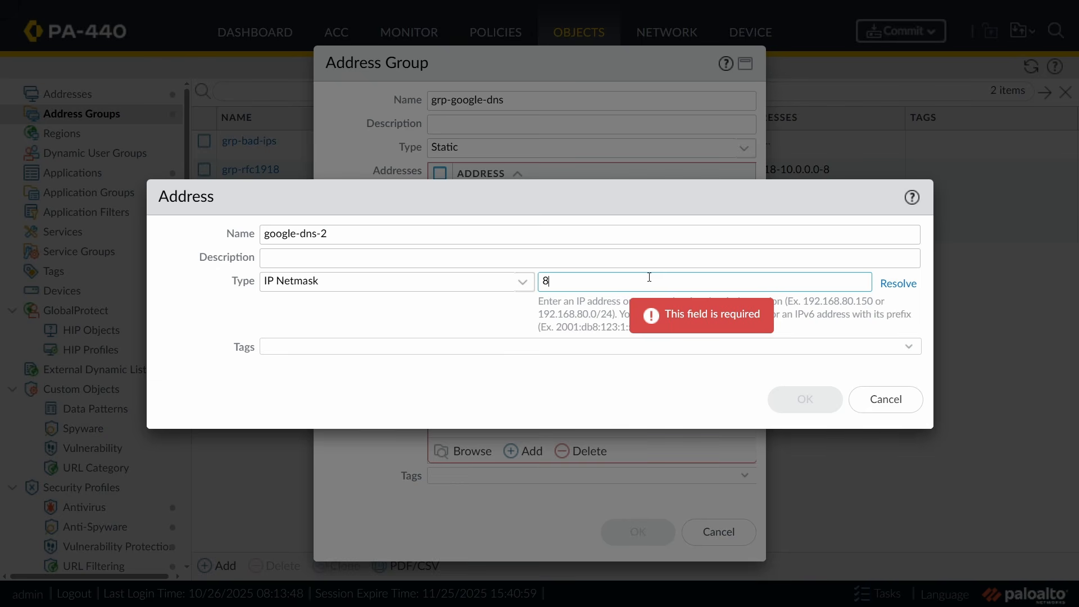
text(.8.4.4)
click(603, 347)
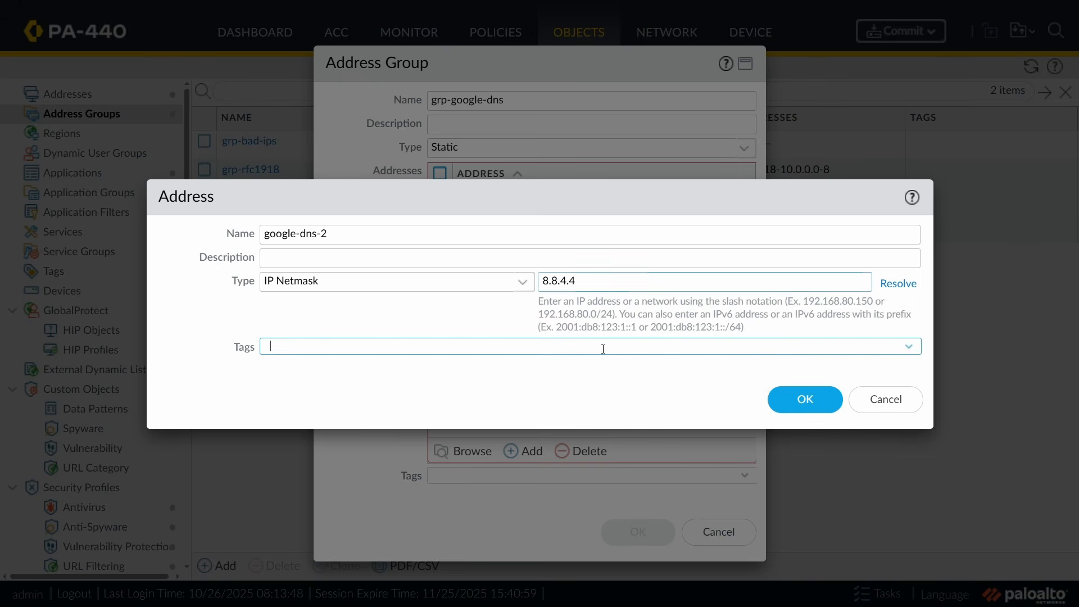
text(inte)
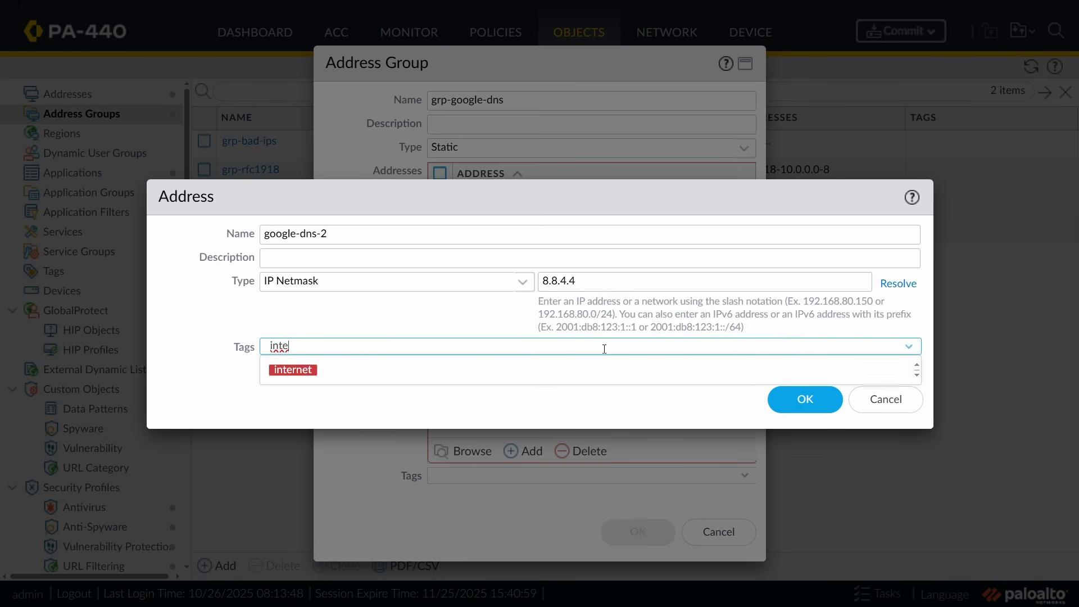
click(571, 373)
click(802, 399)
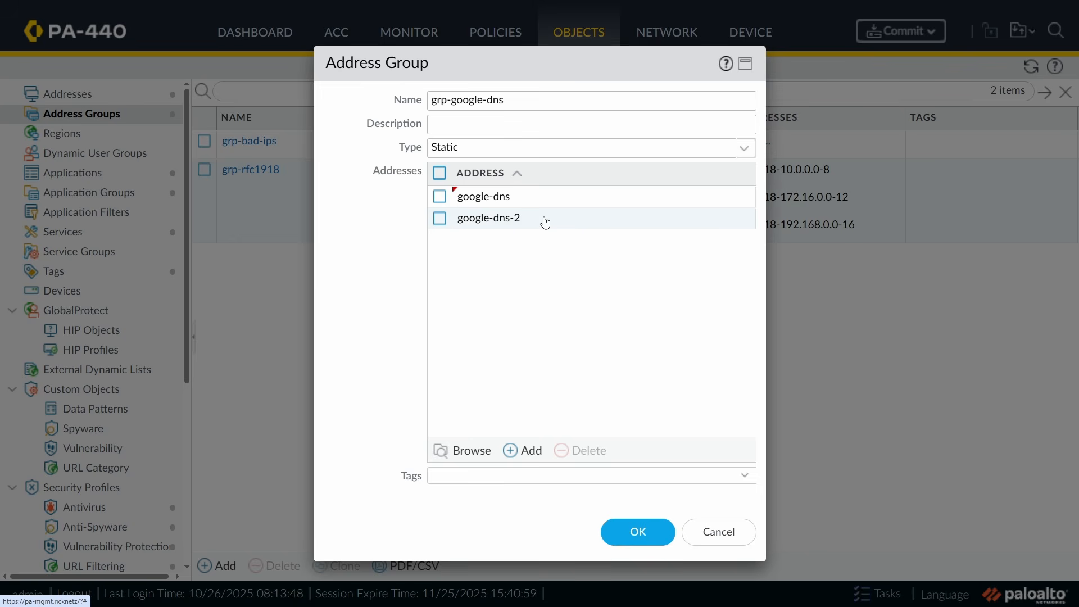
Step: Assign the internet tag to the grp-google-dns address group and save the group
click(552, 476)
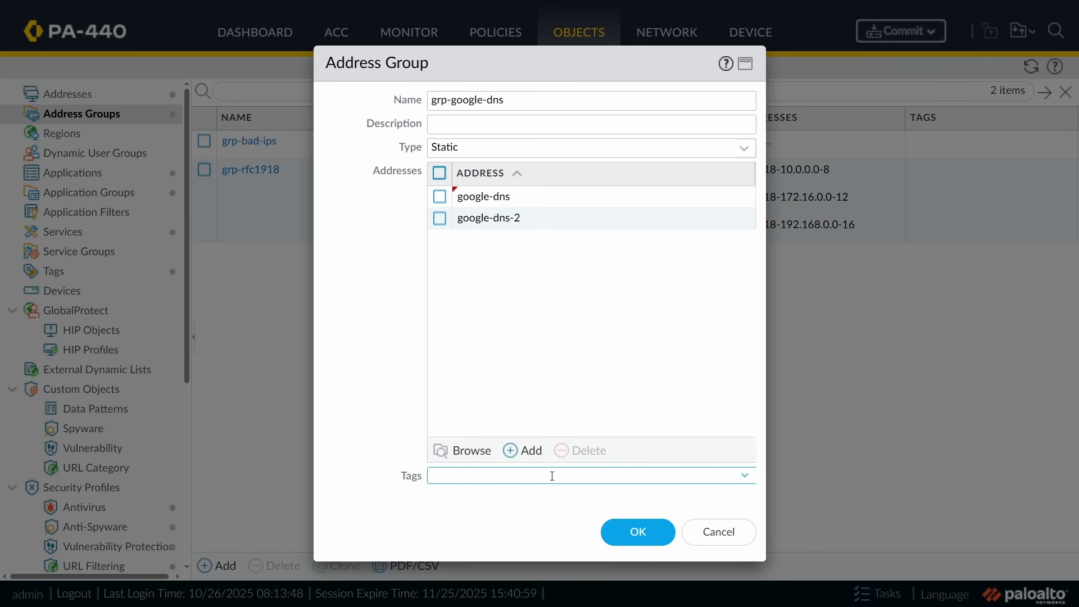
text(inte)
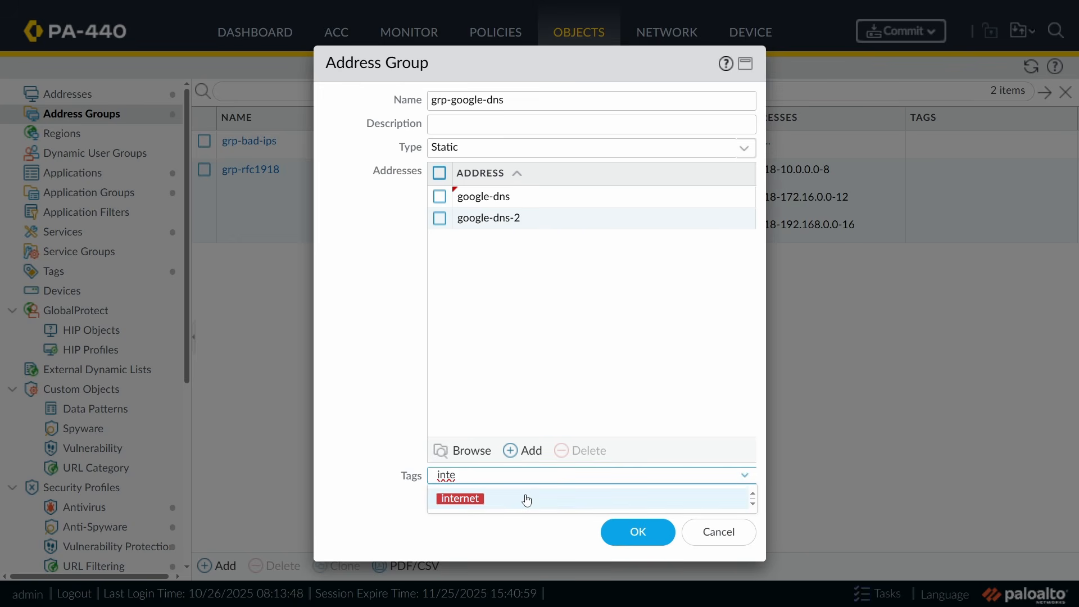
click(526, 504)
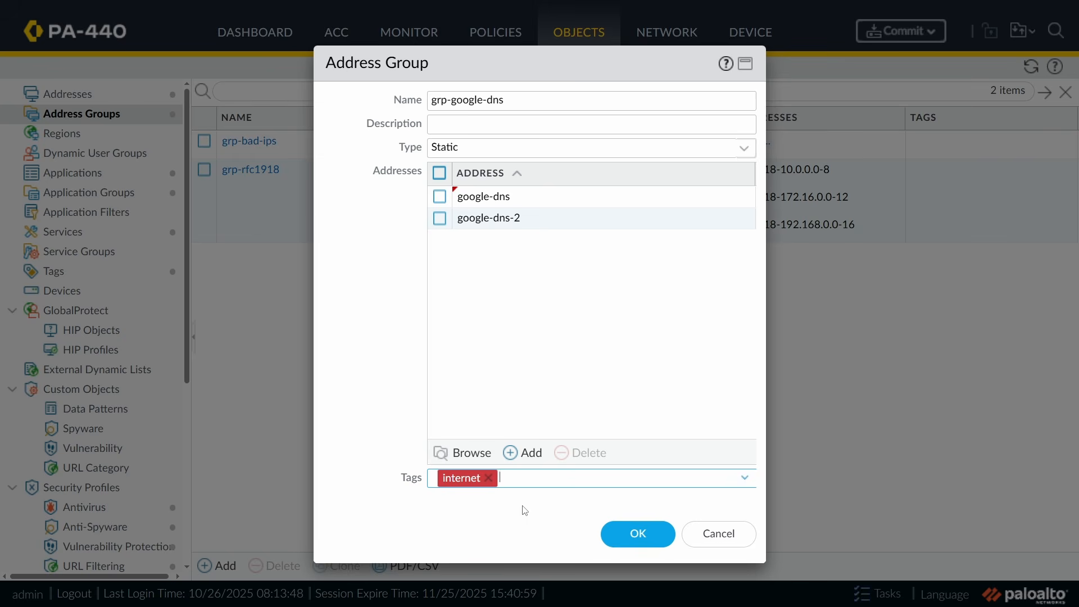
click(643, 541)
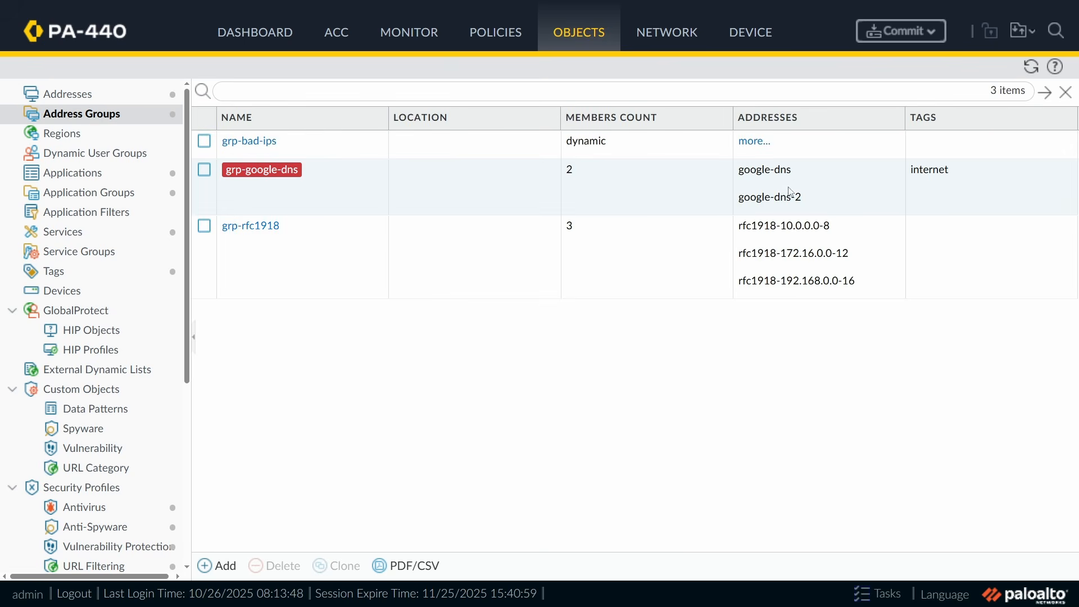
Step: Rename the google-dns address object to google-dns-1, and check the member names in the address groups list
click(99, 95)
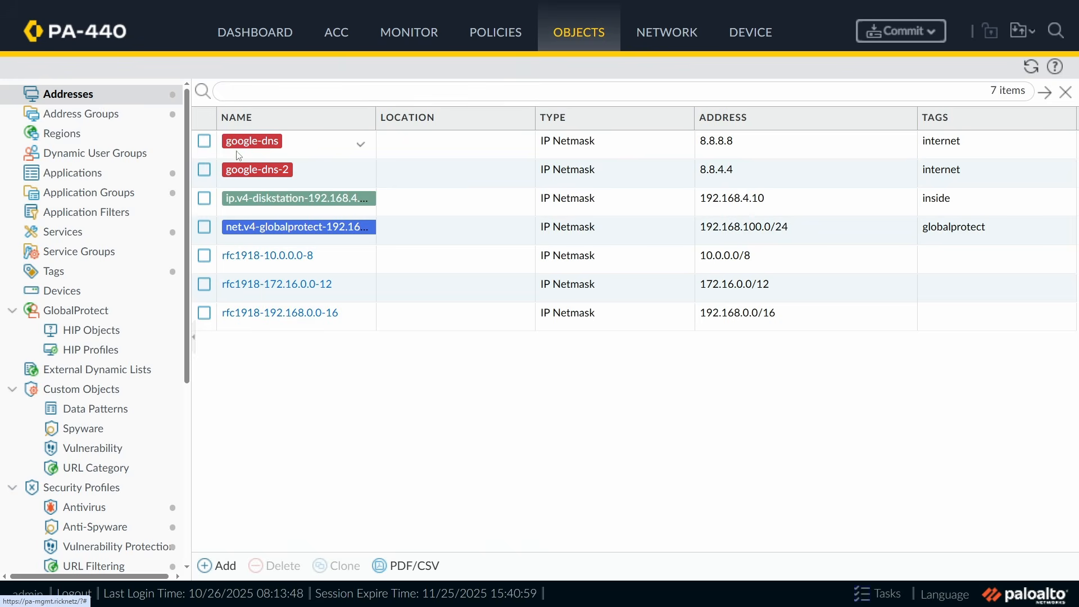
click(270, 147)
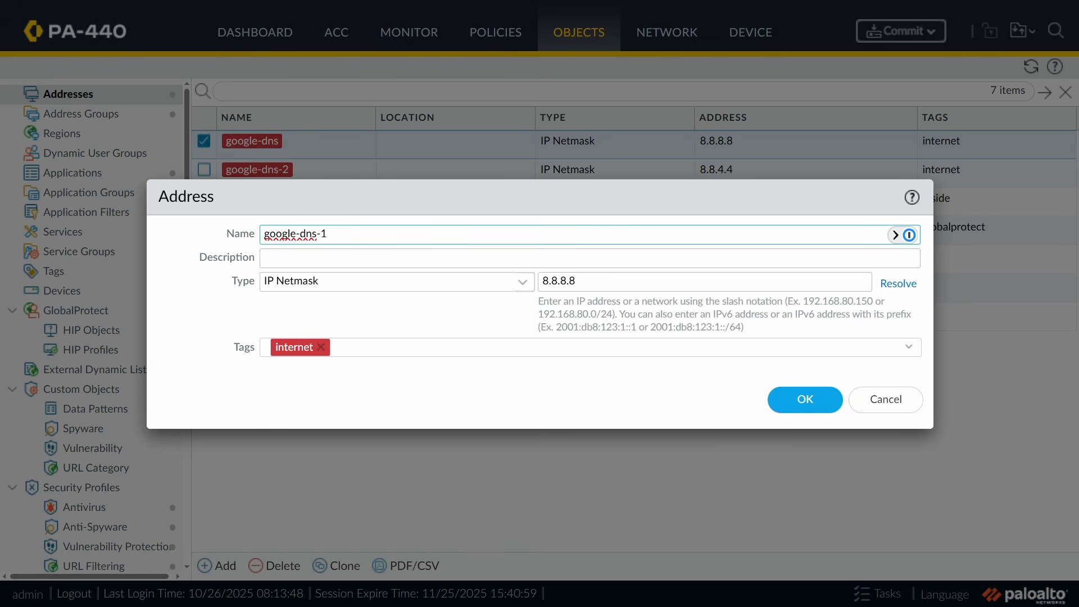
click(774, 399)
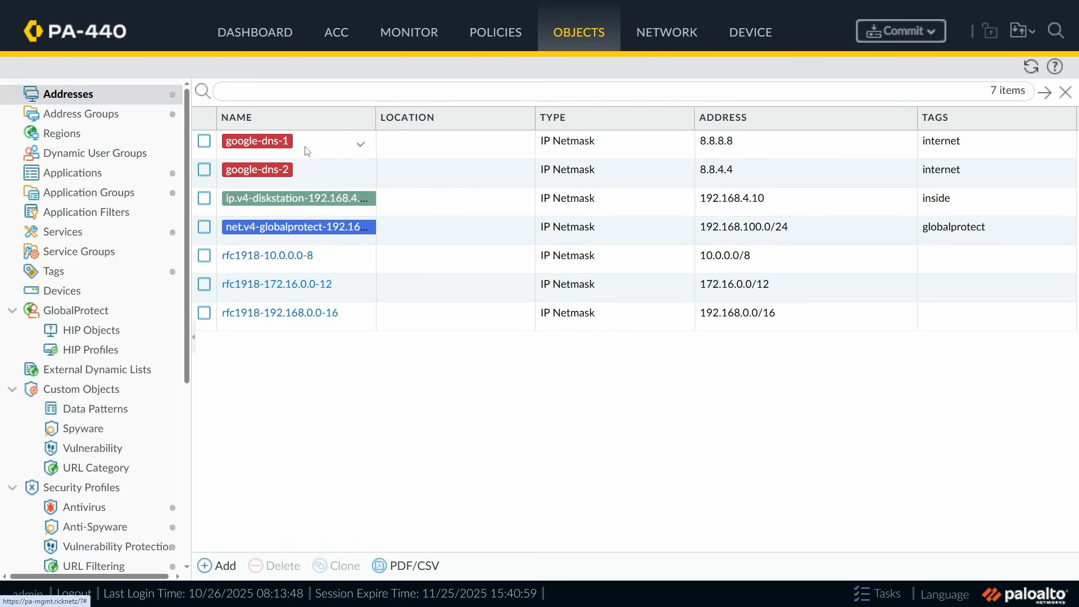
click(111, 118)
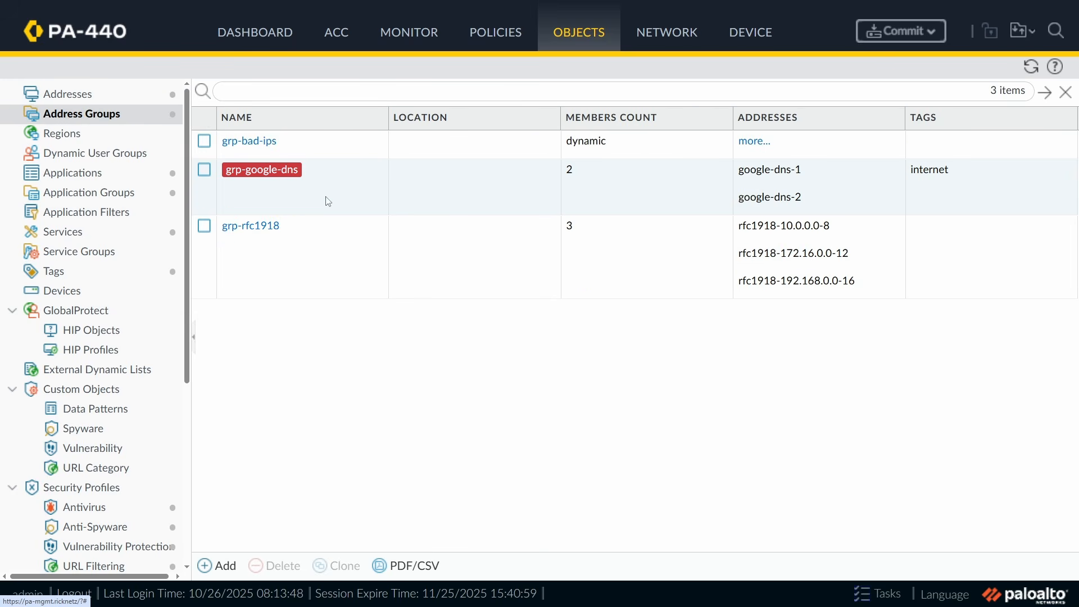
Step: Start a new security policy rule after deny-bad-ips and name it allow-users-to-google-dns
click(506, 39)
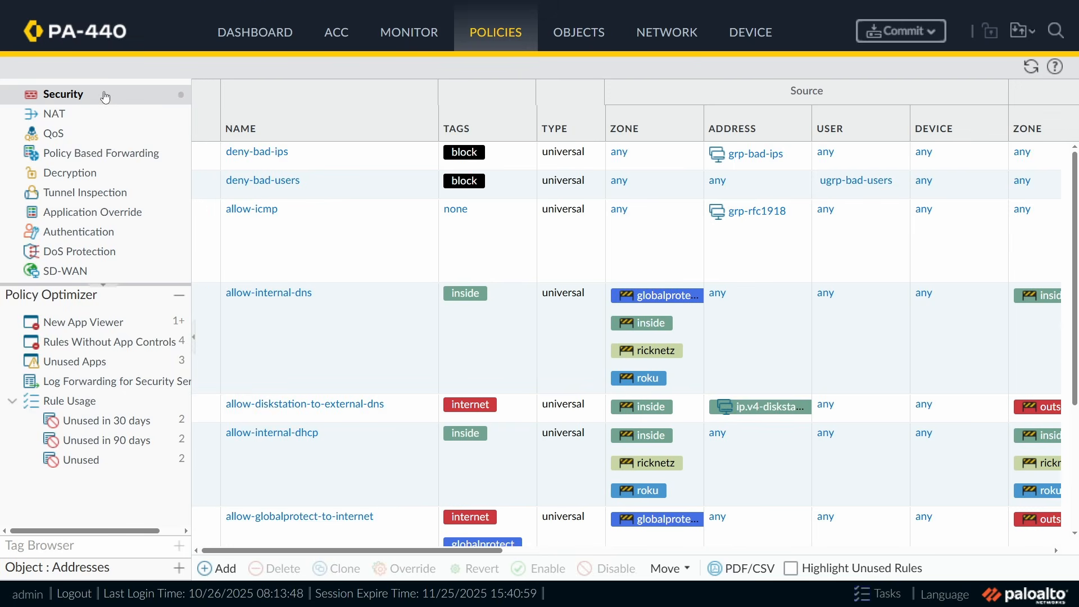
click(337, 164)
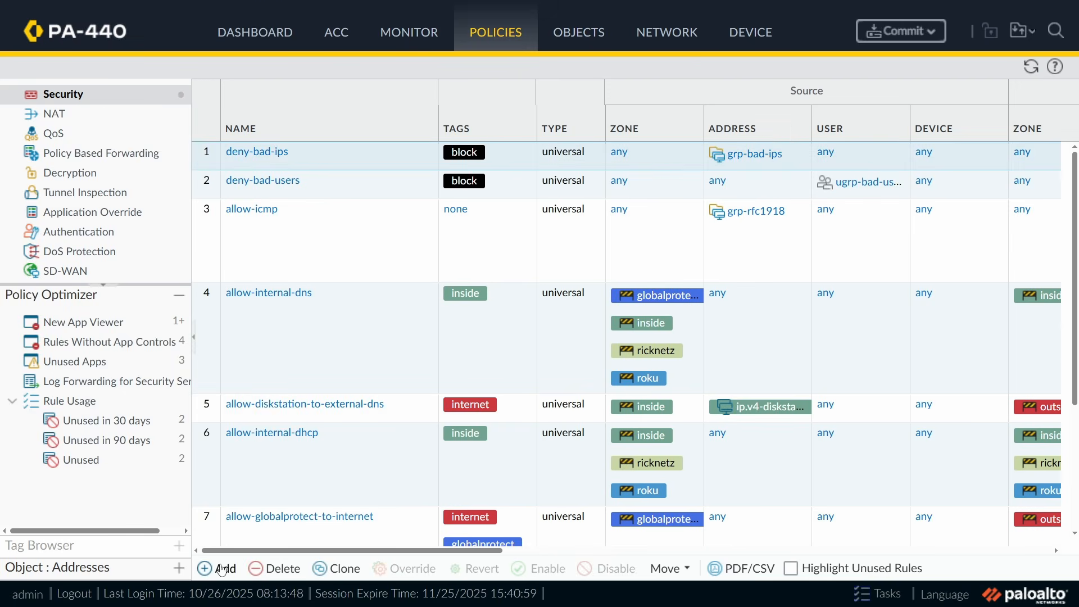
click(222, 569)
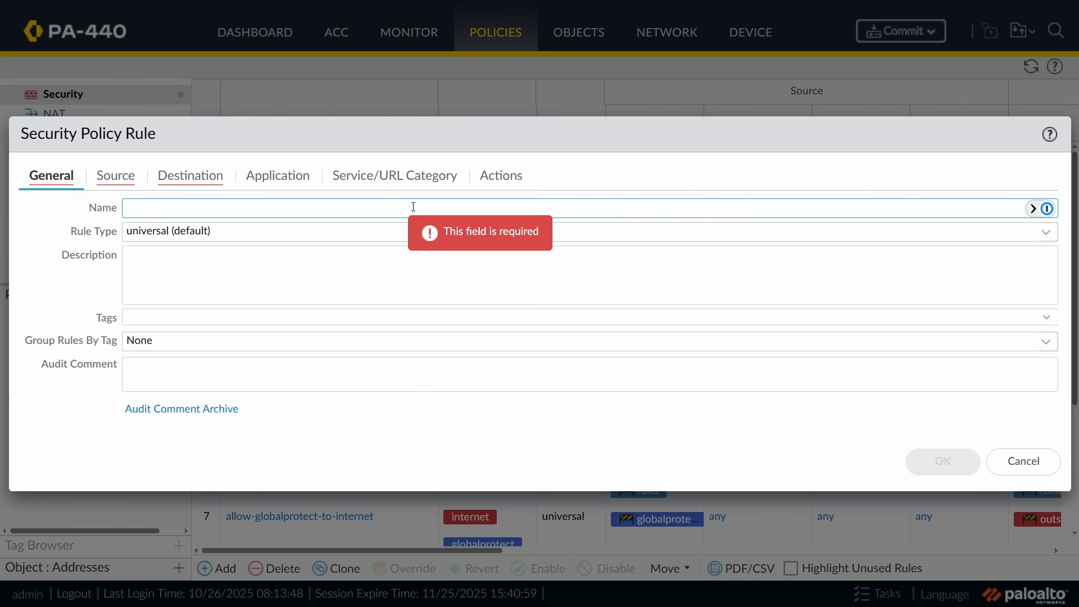
text(allow-users-)
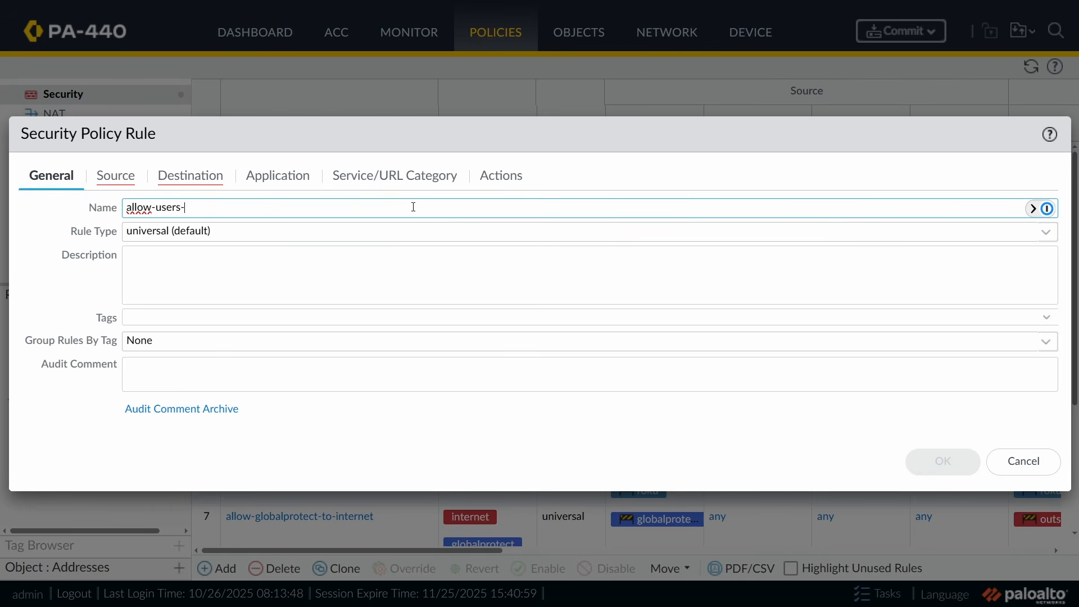
text(to-google.)
text(dns)
Step: Set the rule's source zone to inside and its source address to rfc1918-172.16.0.0-12
click(123, 181)
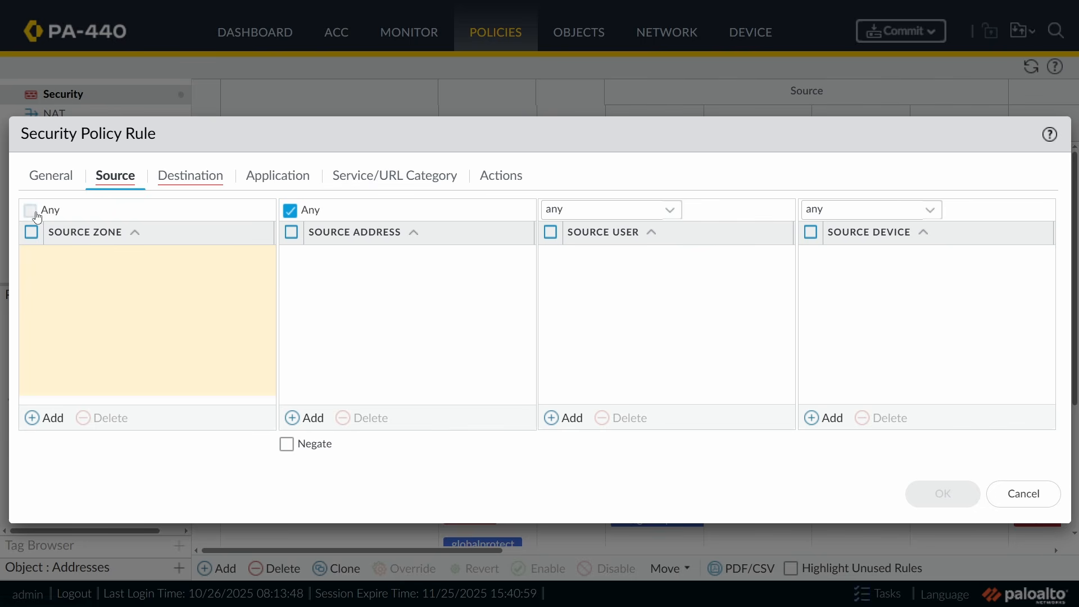
click(45, 418)
text(inside)
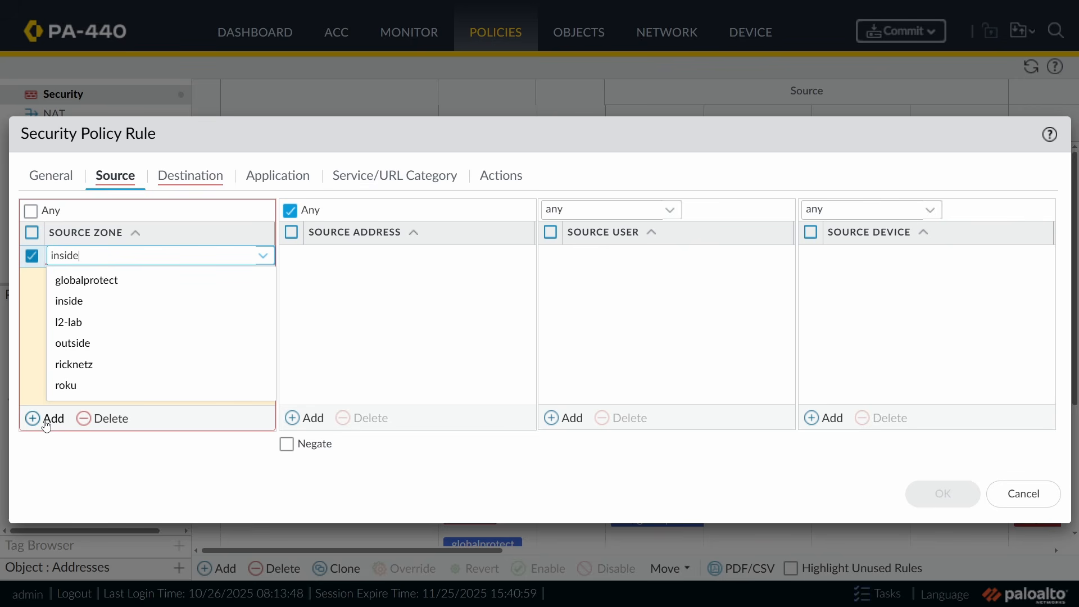
click(70, 288)
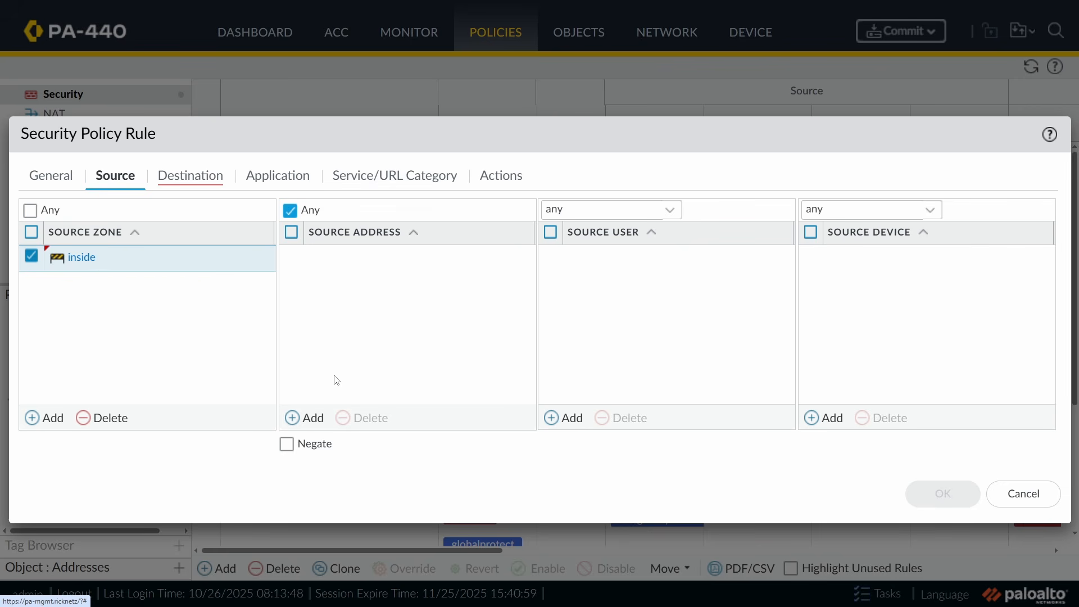
click(312, 418)
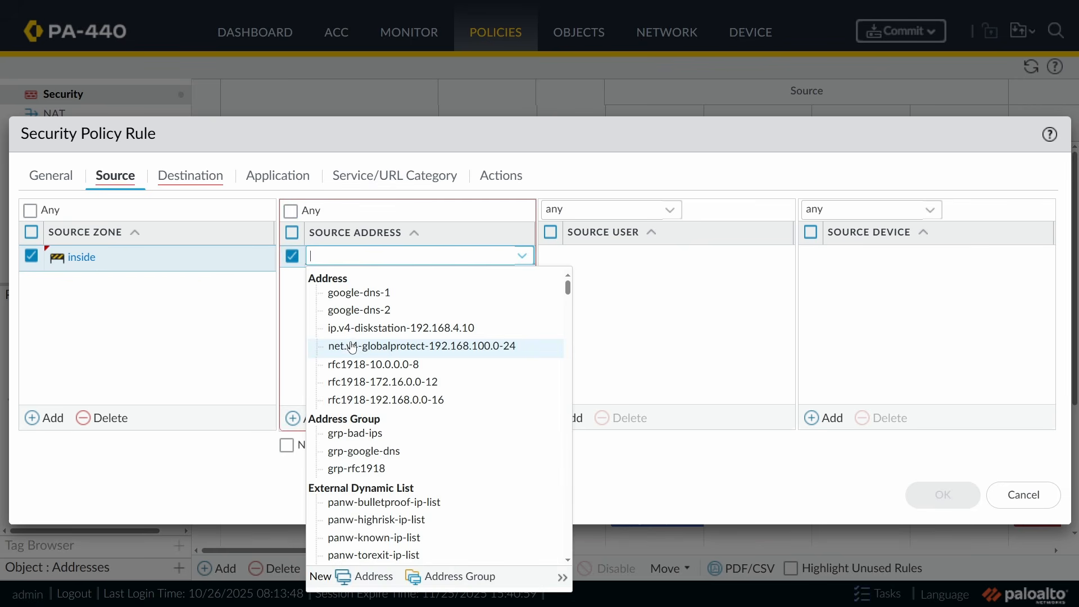
click(401, 381)
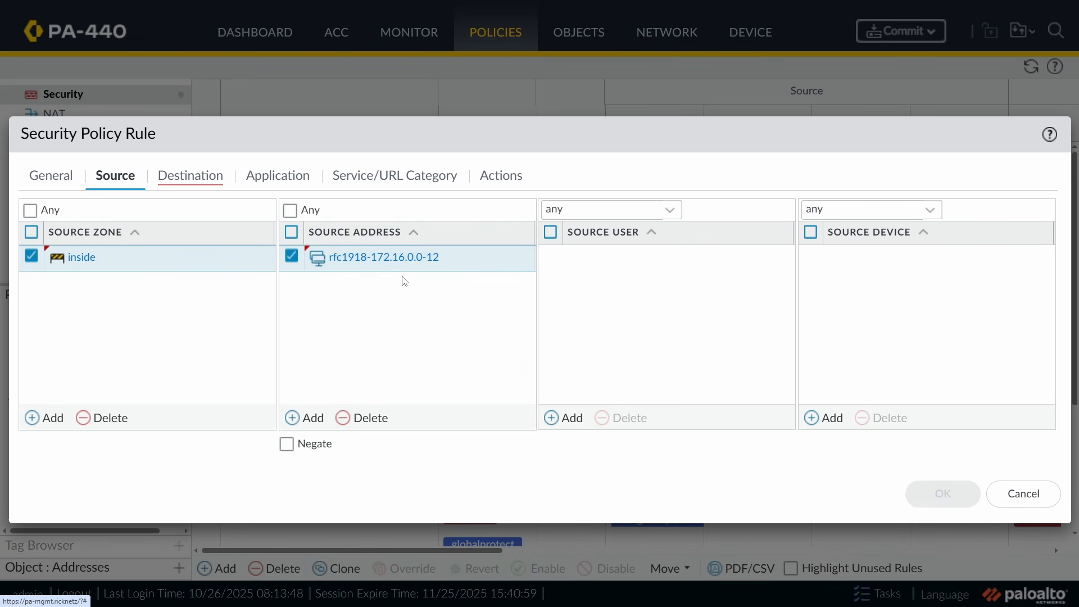
Step: Set the rule's destination zone to outside and its destination address to the grp-google-dns address group
click(202, 178)
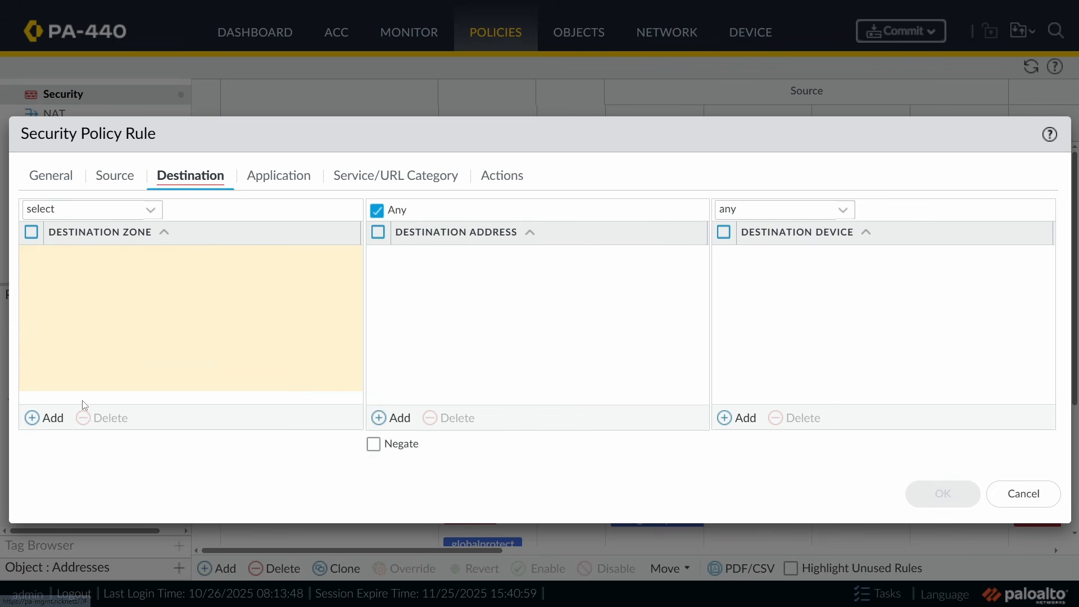
click(54, 419)
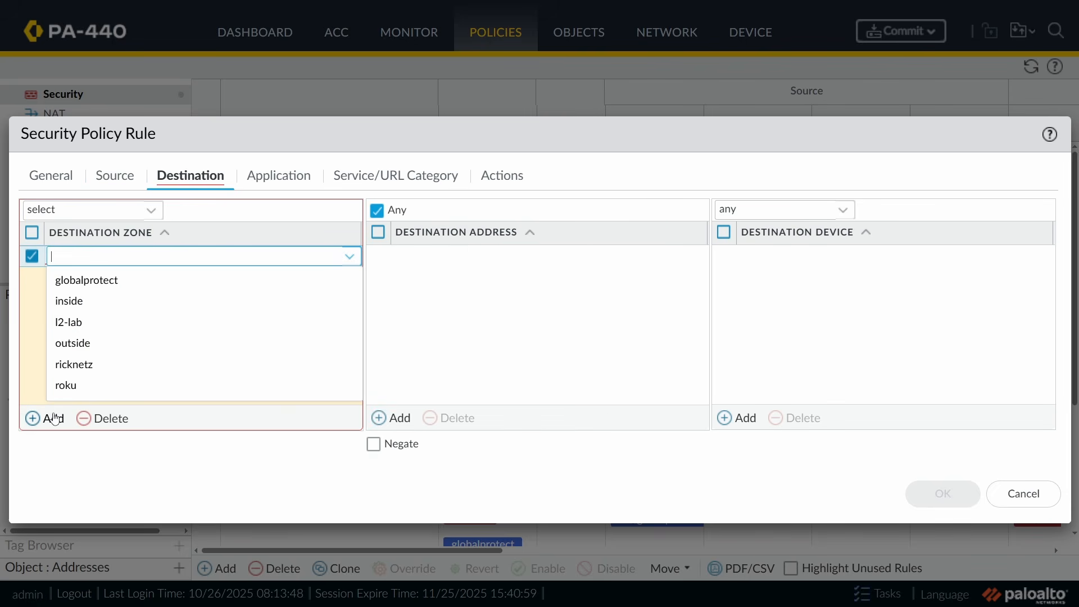
text(out)
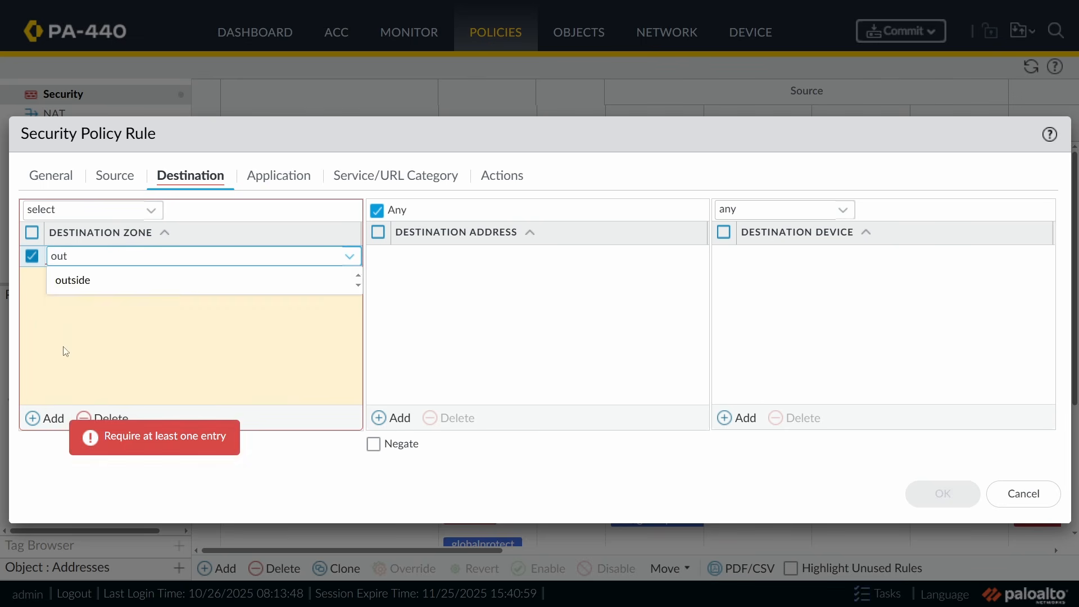
key(Return)
click(393, 419)
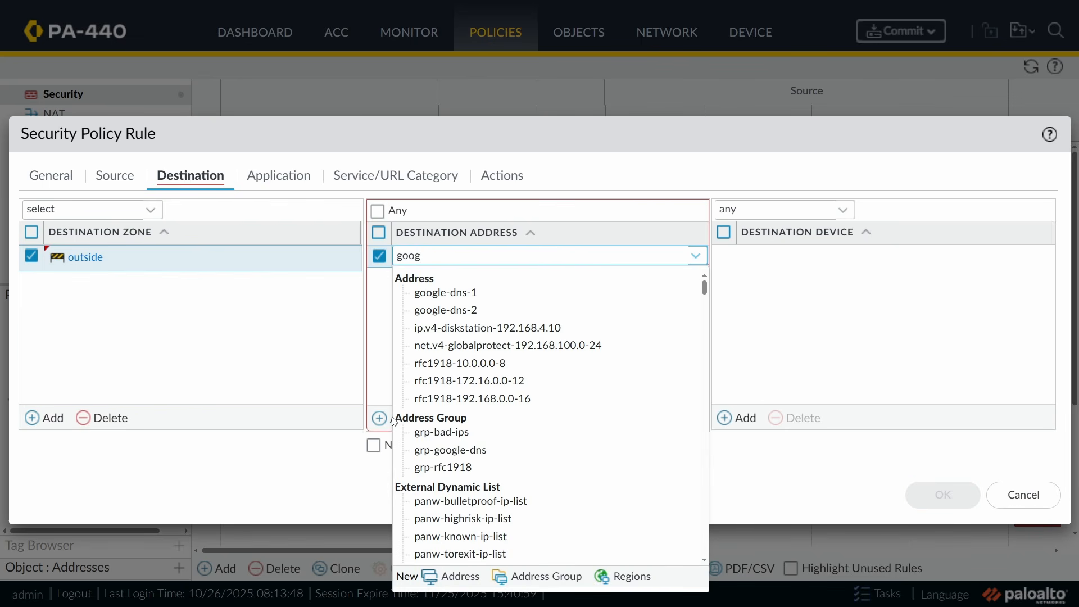
text(goog)
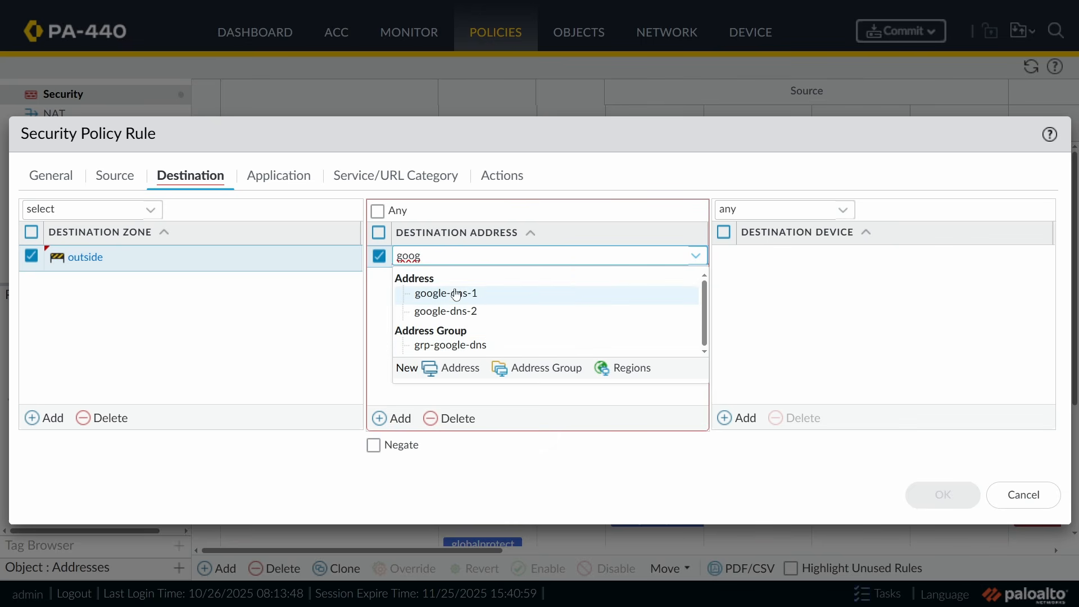
click(481, 351)
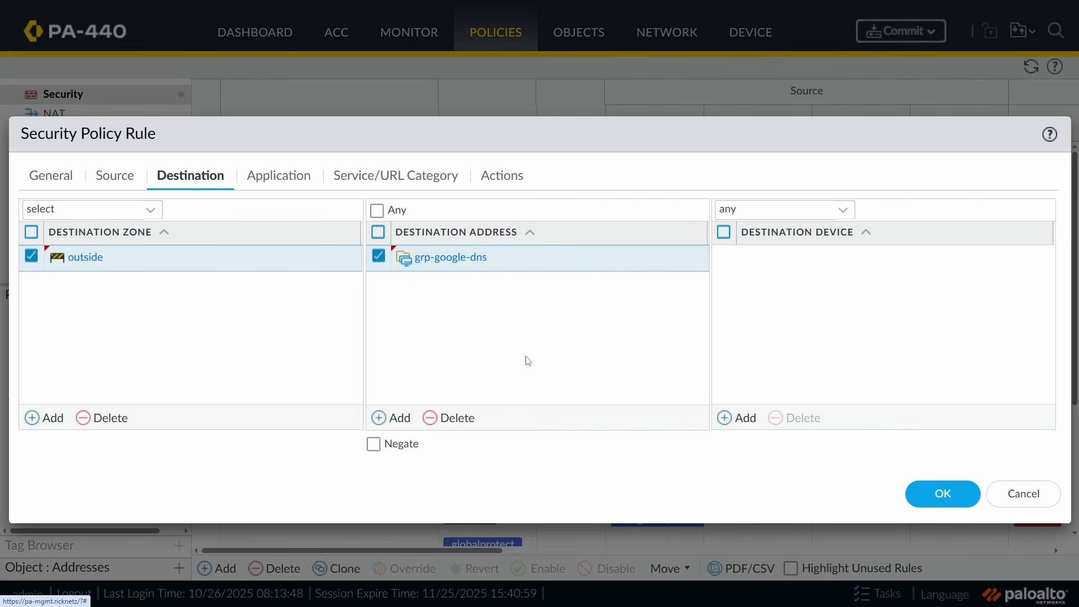
Step: Add dns as the rule's application, review the service setting, and save the rule
click(299, 187)
click(52, 419)
text(dns)
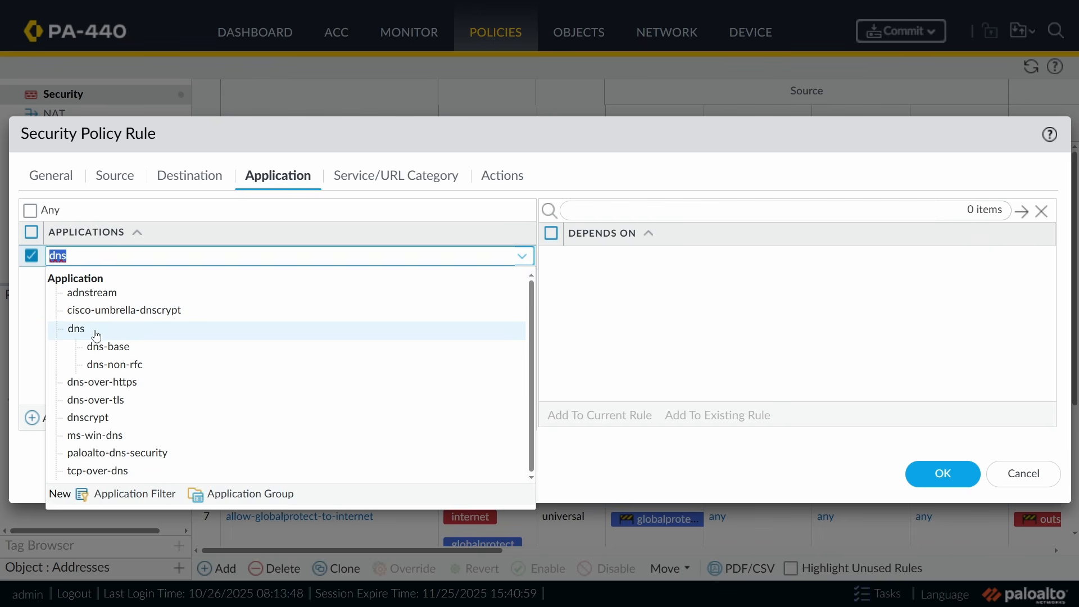
click(125, 329)
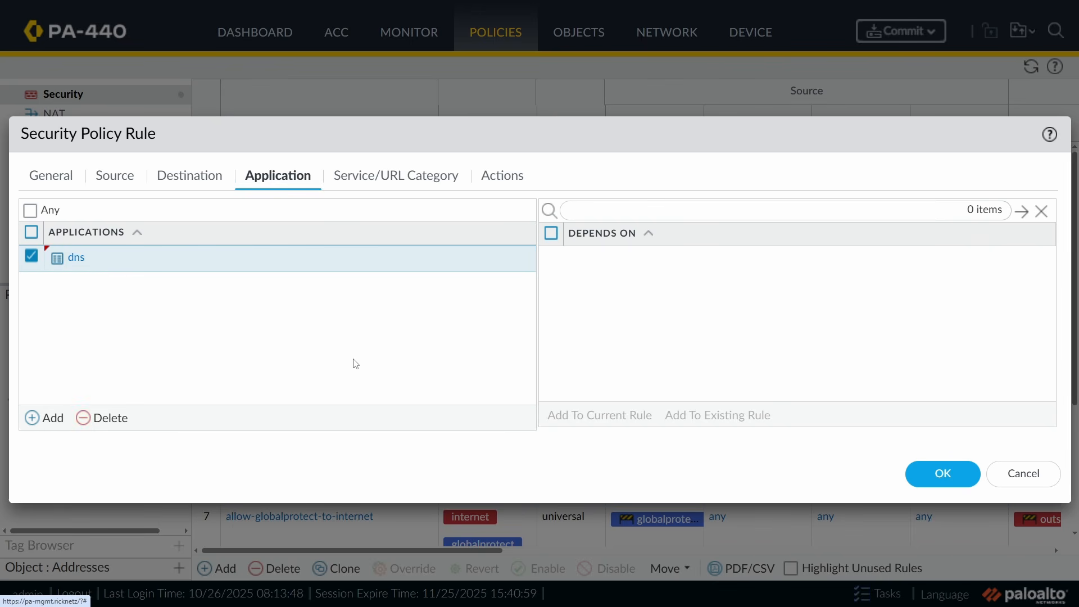
click(394, 175)
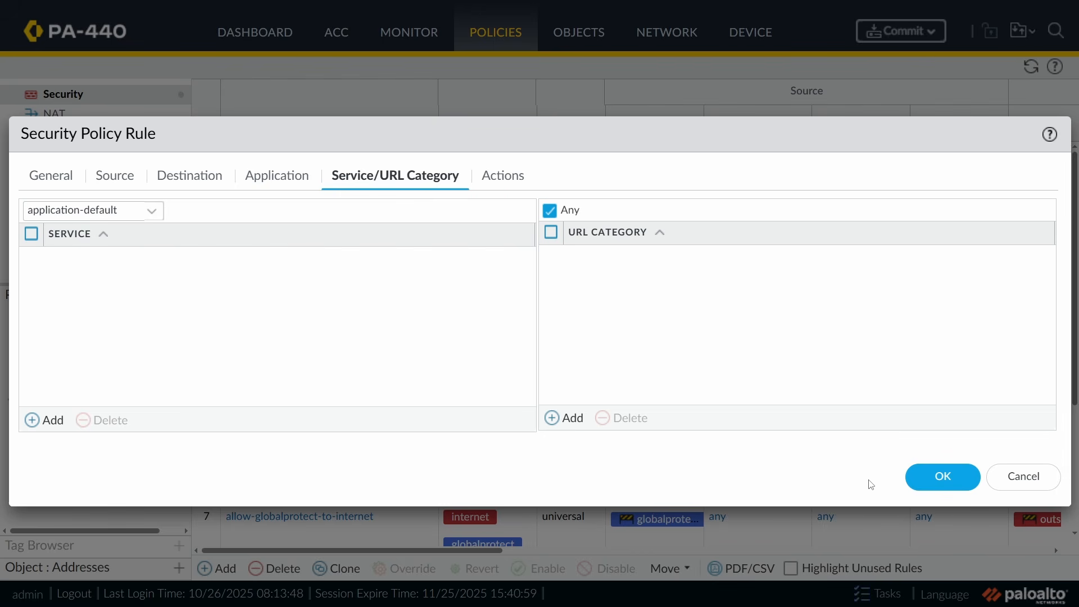
click(945, 479)
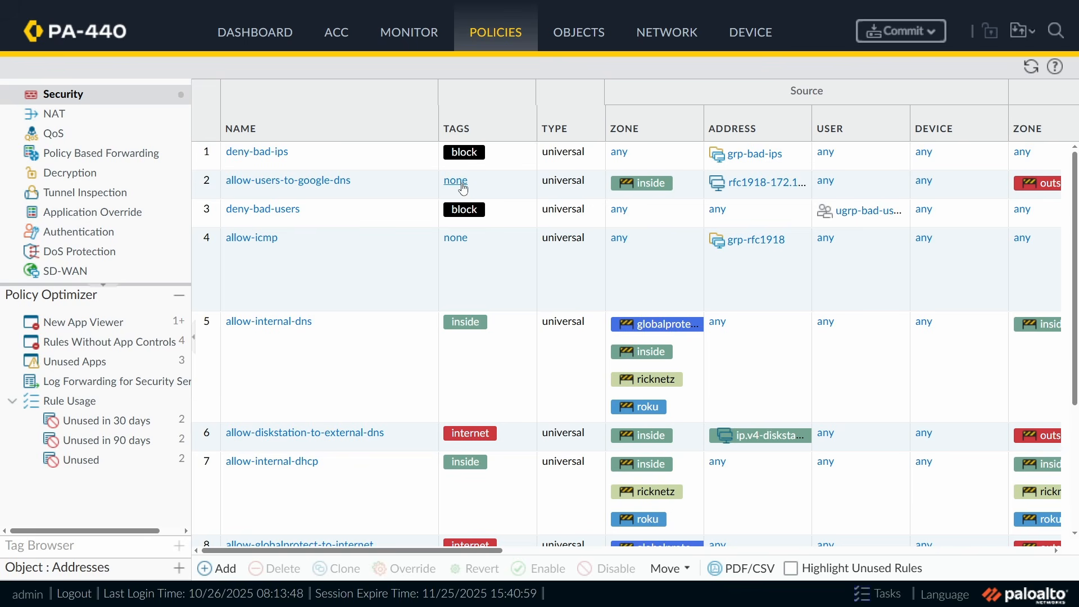
Step: Assign the internet tag to the allow-users-to-google-dns rule and move the rule below deny-bad-users
click(326, 181)
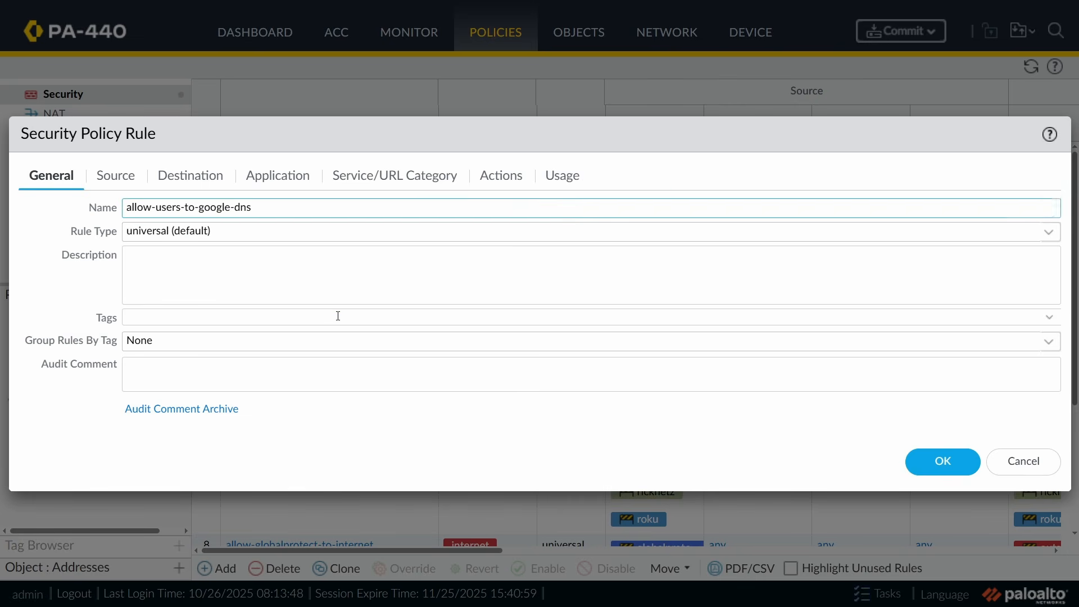
click(338, 316)
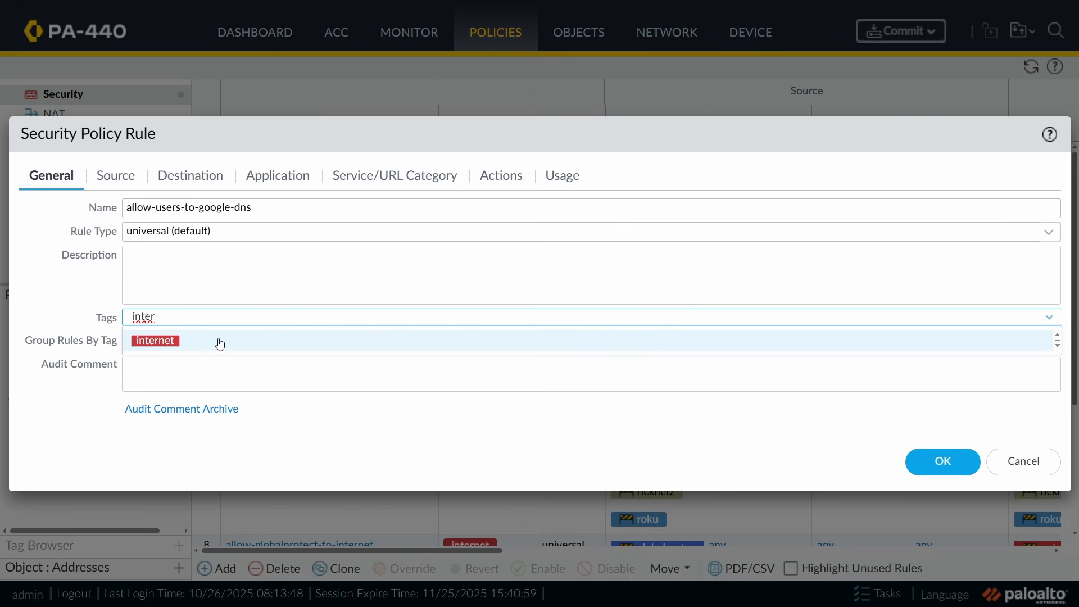
click(176, 344)
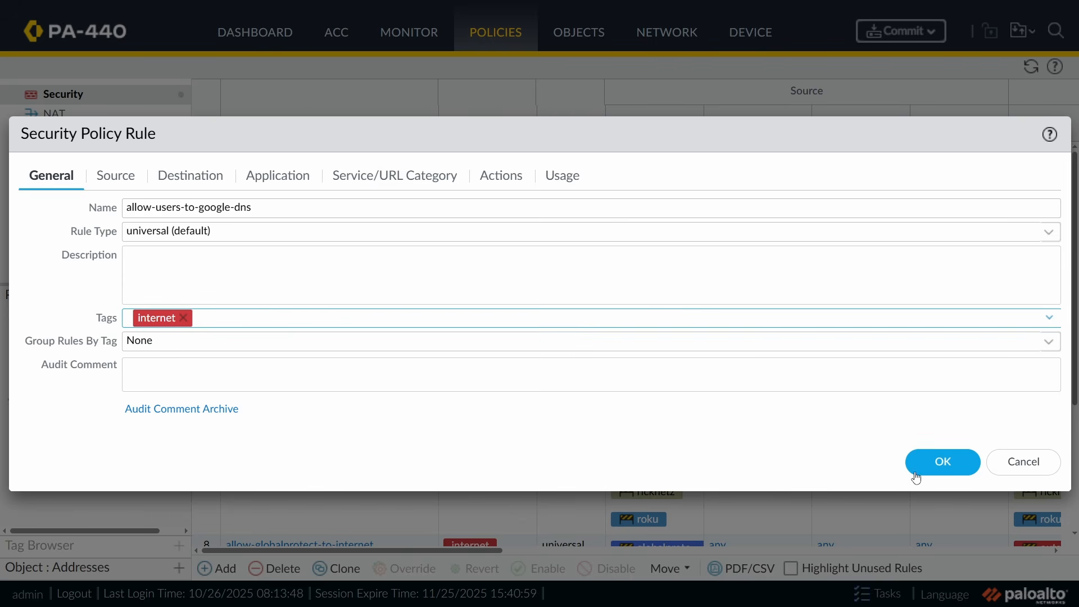
click(946, 463)
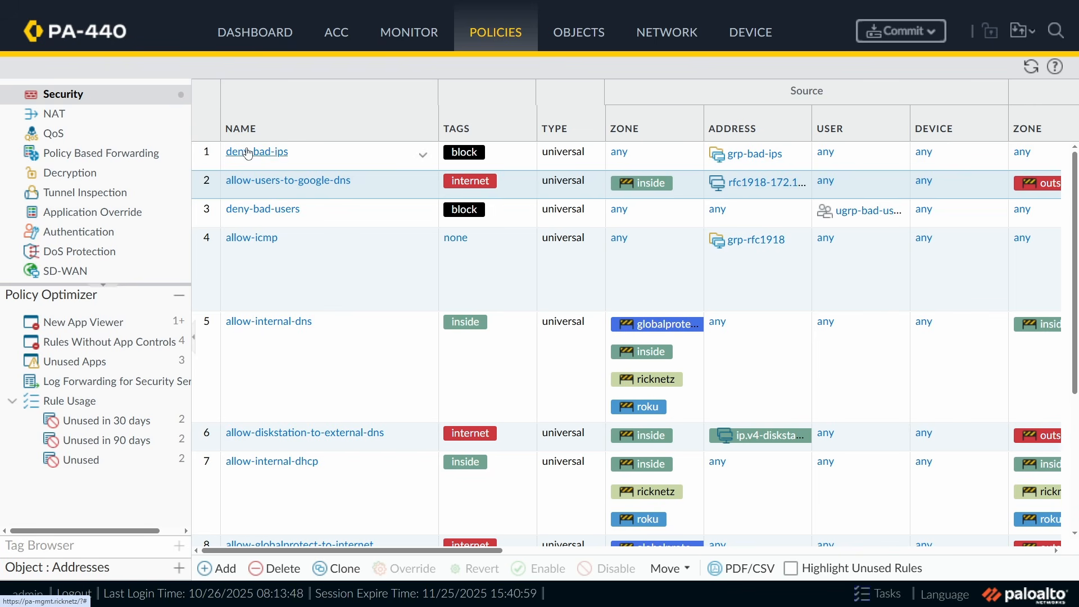
drag(362, 183, 362, 222)
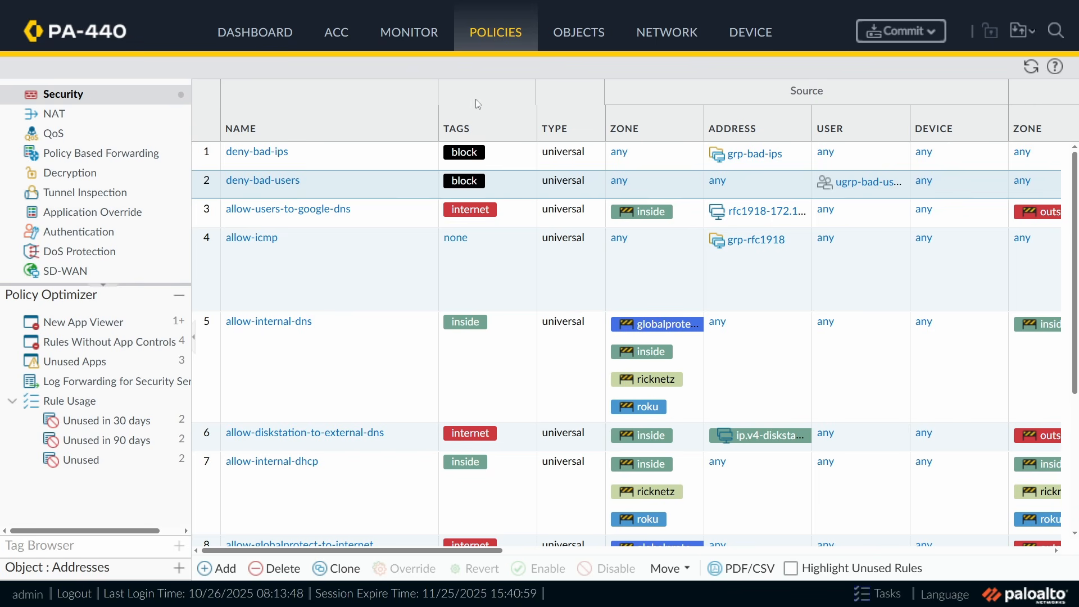
Step: Reload the security policy list and filter it by the internet tag of the allow-users-to-google-dns rule
click(505, 41)
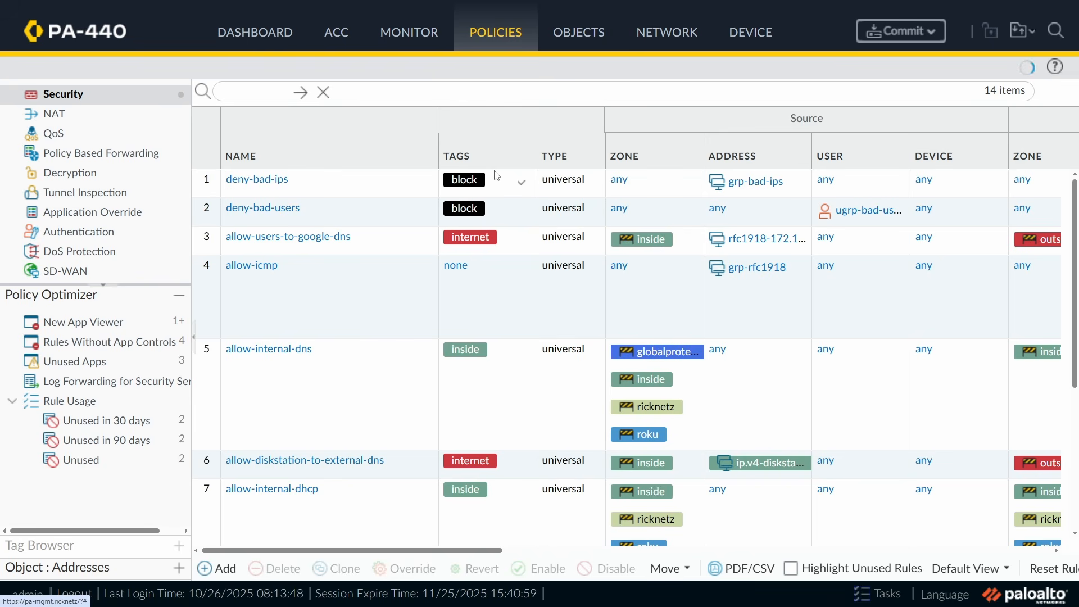
click(523, 246)
click(485, 262)
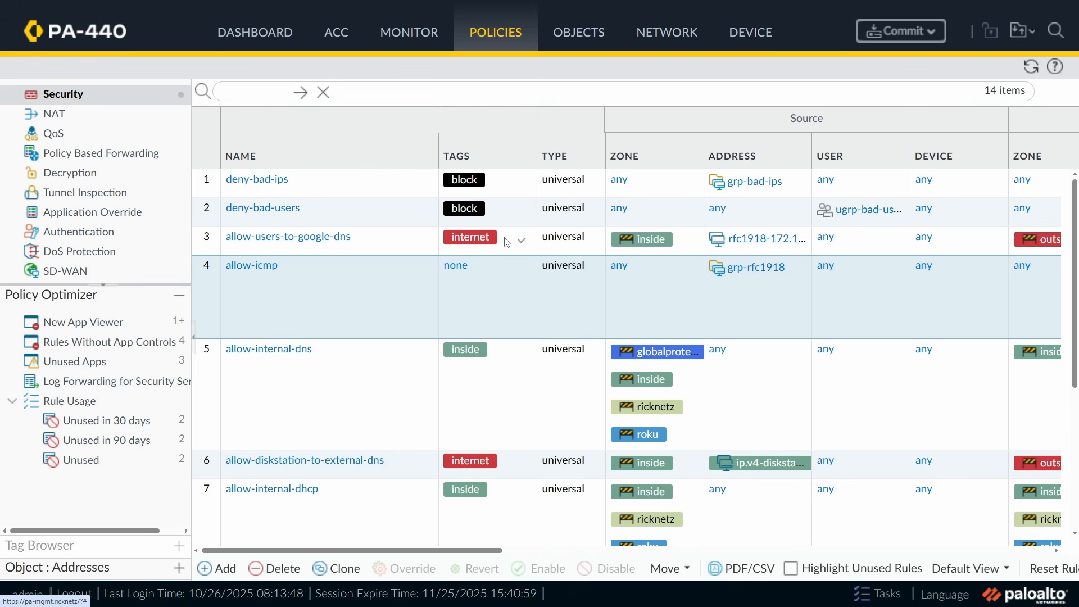
click(520, 244)
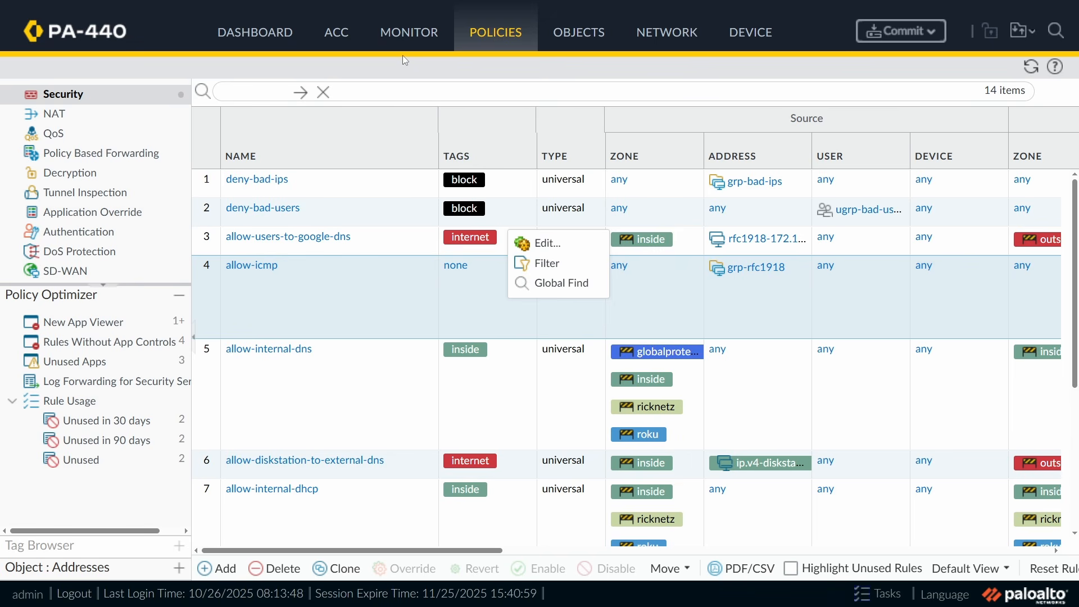
mouse_move(344, 63)
click(547, 263)
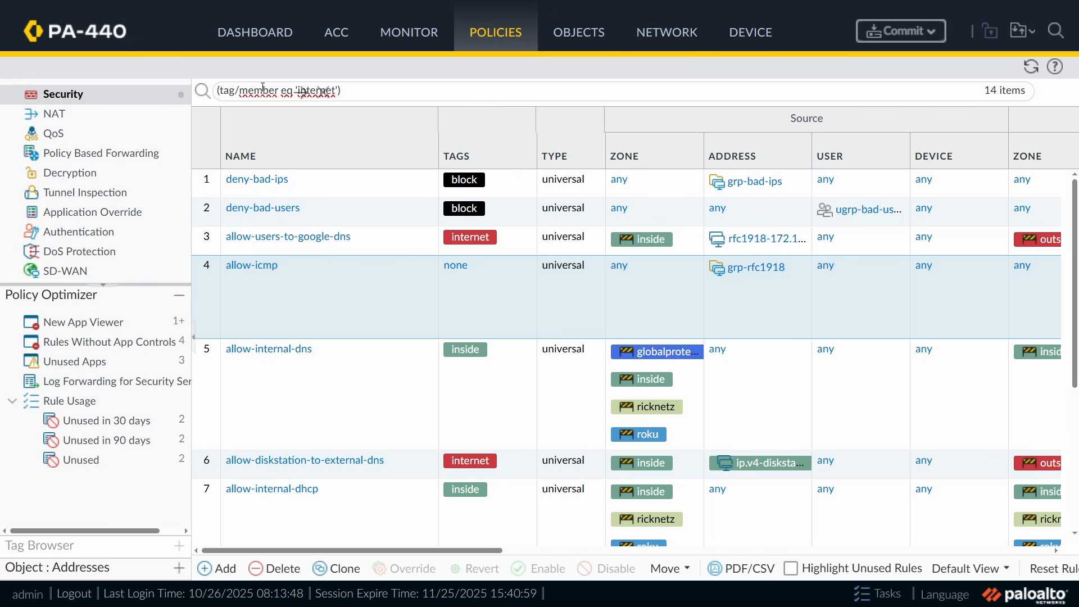
right_click(510, 204)
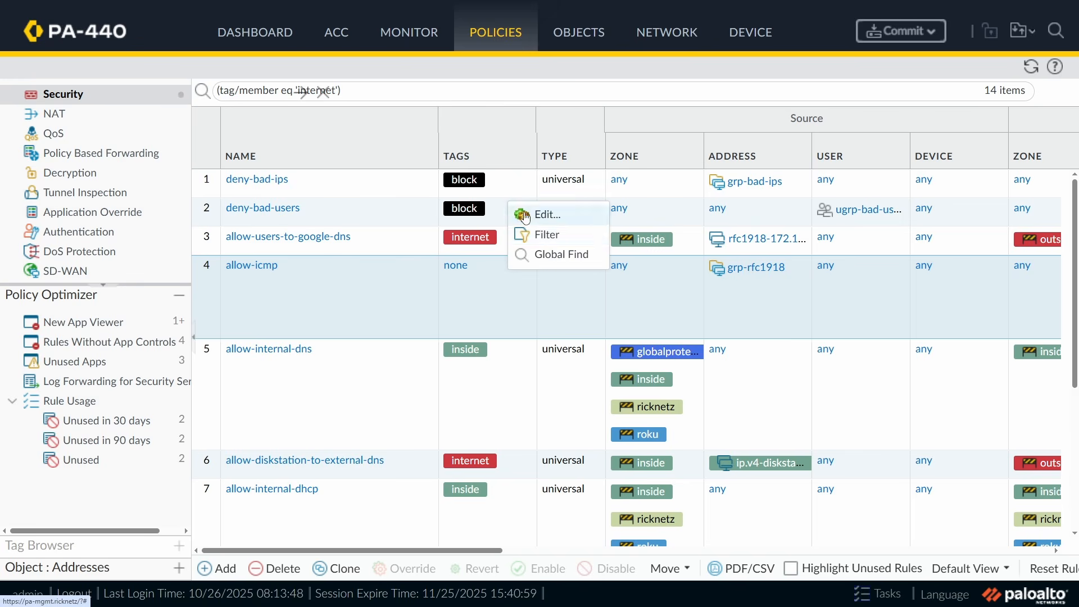
click(579, 90)
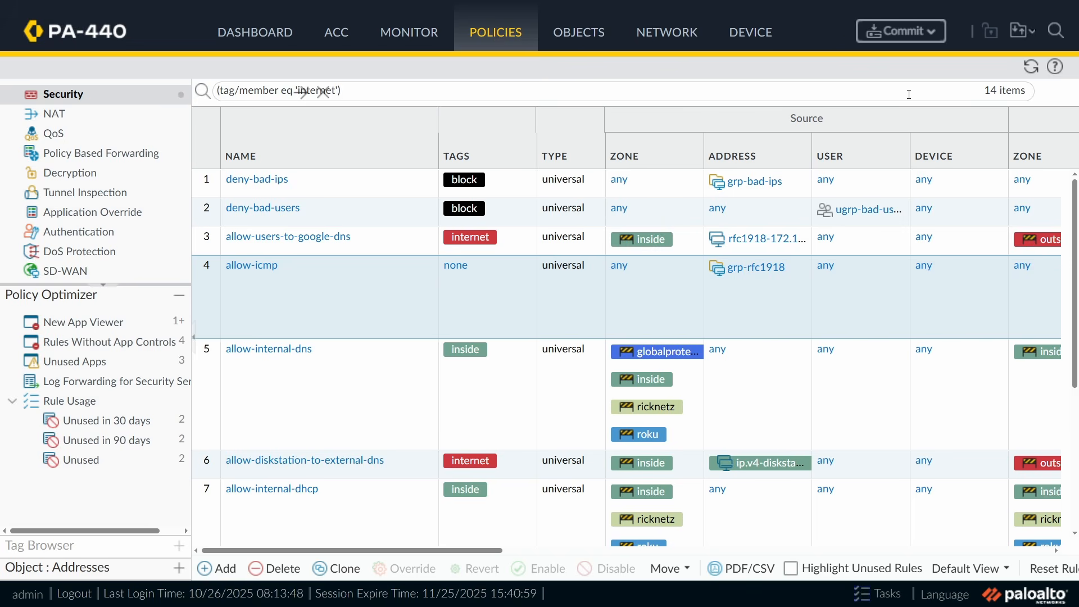
key(Return)
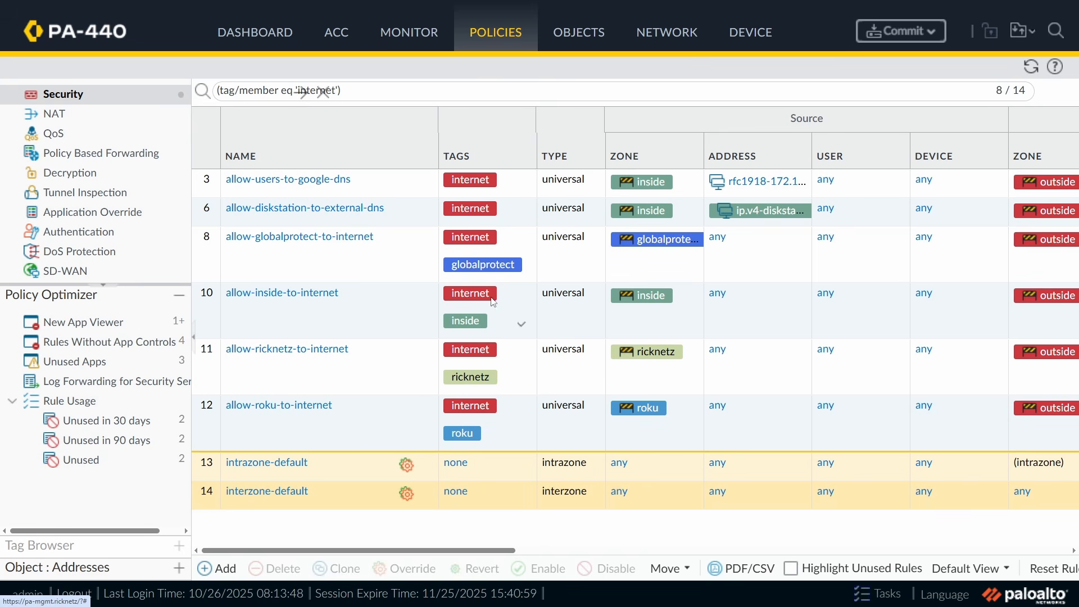
Step: Replace the rule filter text with internet, and widen the source zone column to fit the full zone names
click(385, 95)
key(ctrl+a)
text(interne)
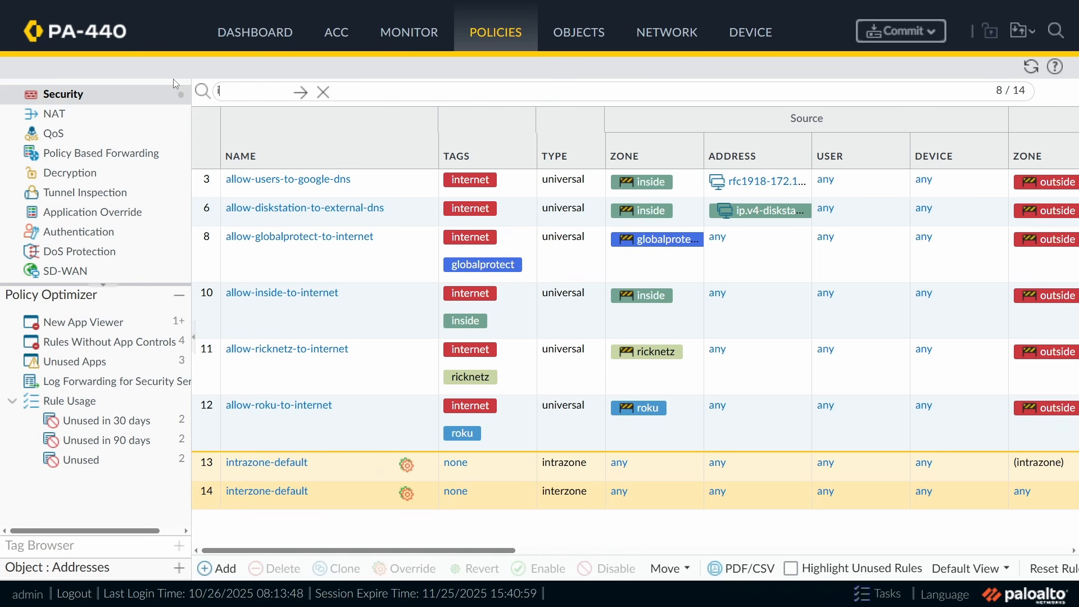
text(t)
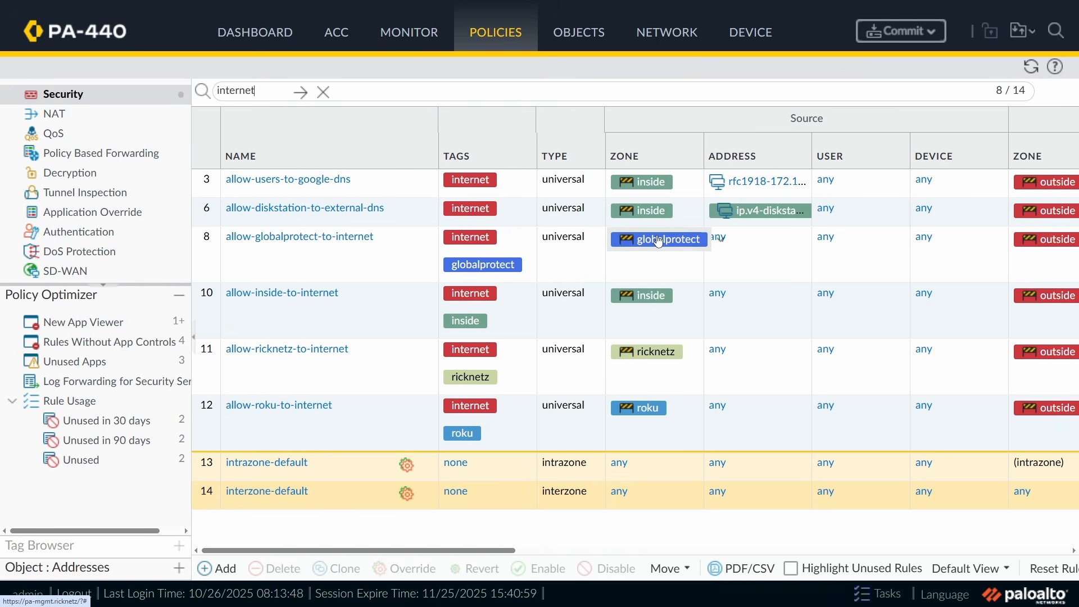
drag(704, 157, 745, 158)
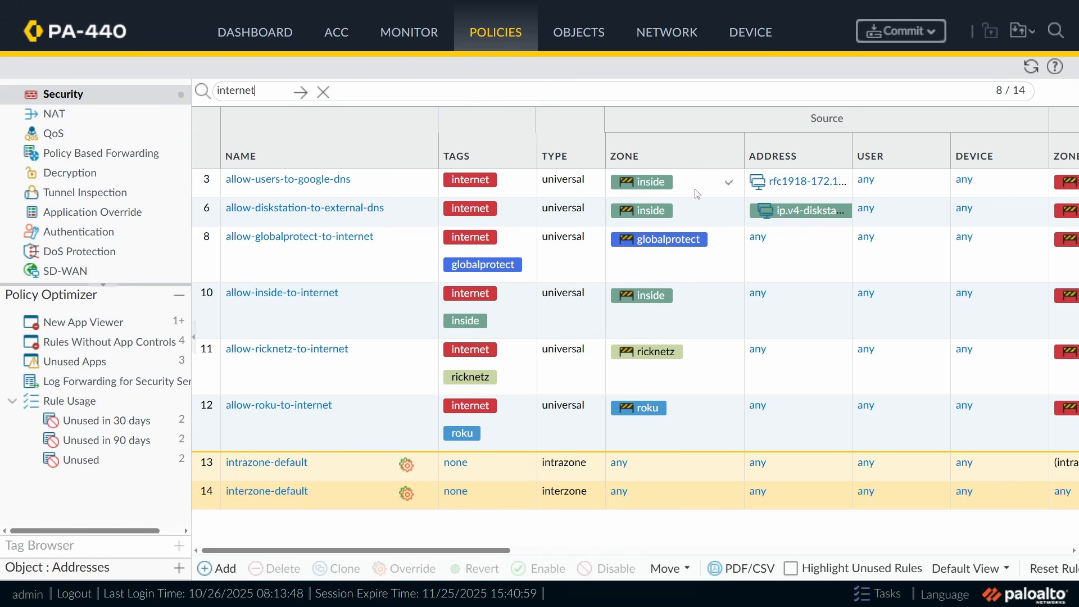
Step: Show the network zones list and widen its name column to fit the full zone names
click(680, 38)
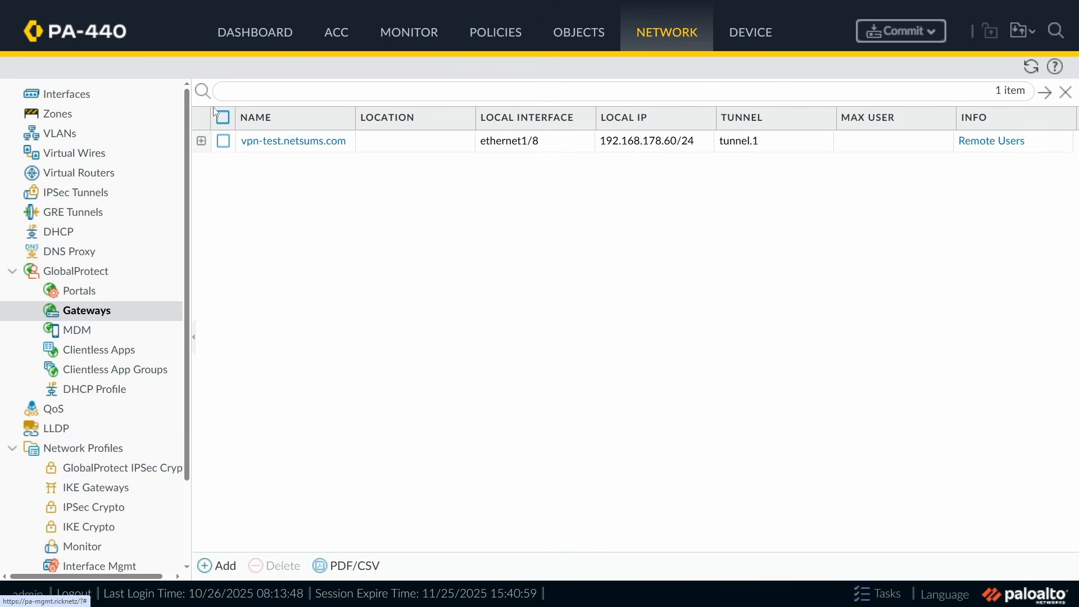
click(73, 119)
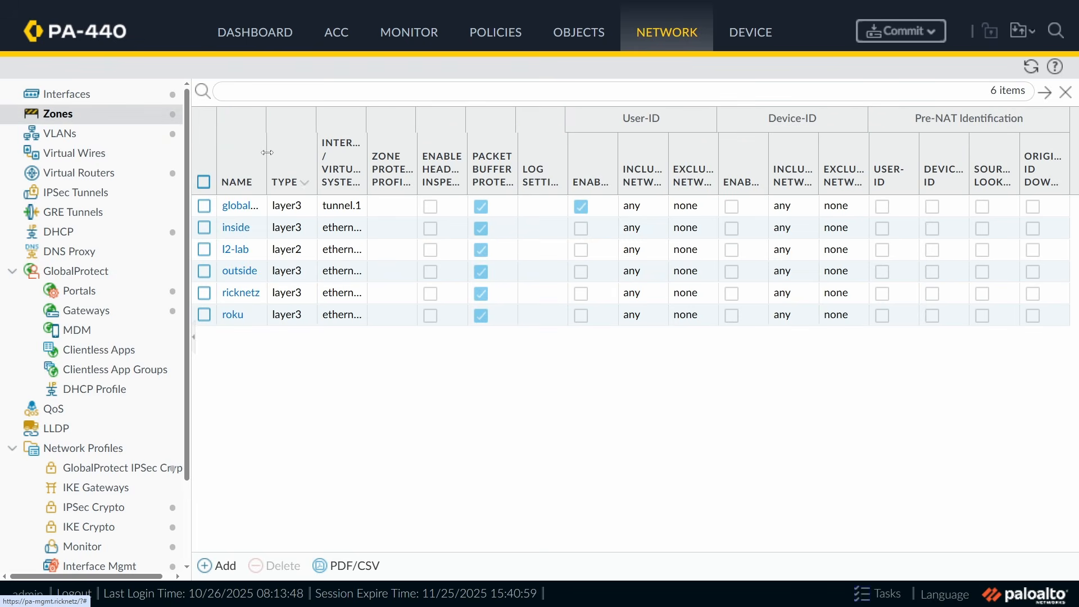
drag(267, 152, 395, 149)
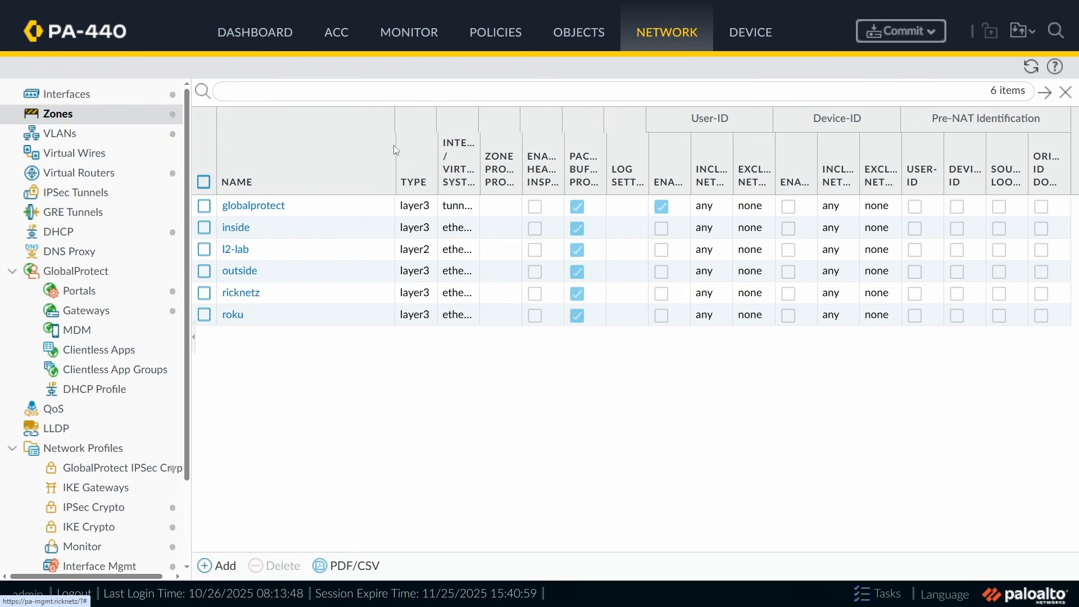
Step: Start a new zone, review the log setting choices, and set the zone type to Layer3
click(223, 565)
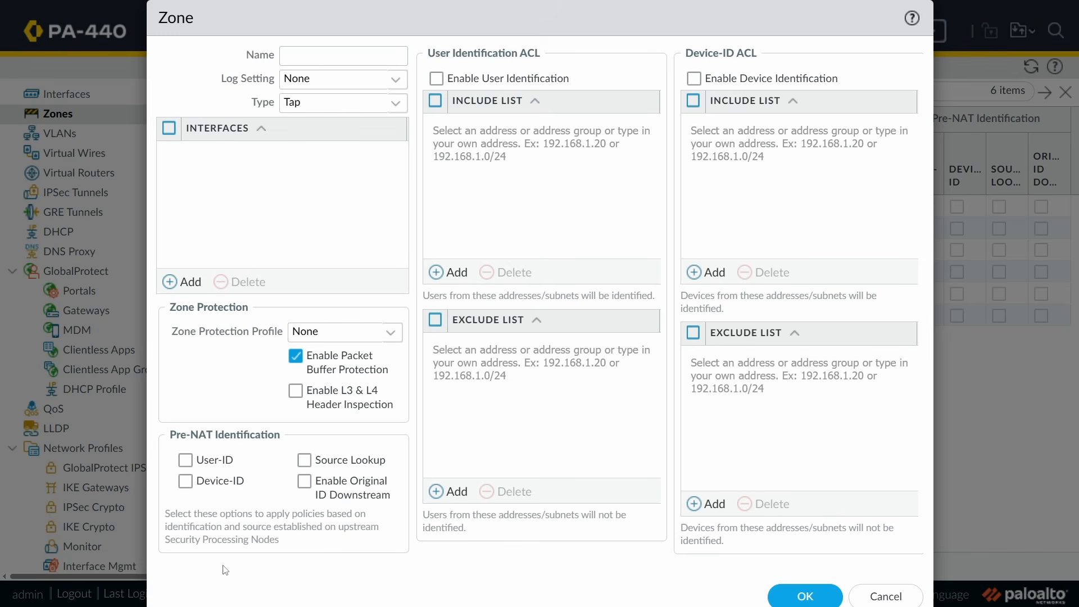
click(396, 84)
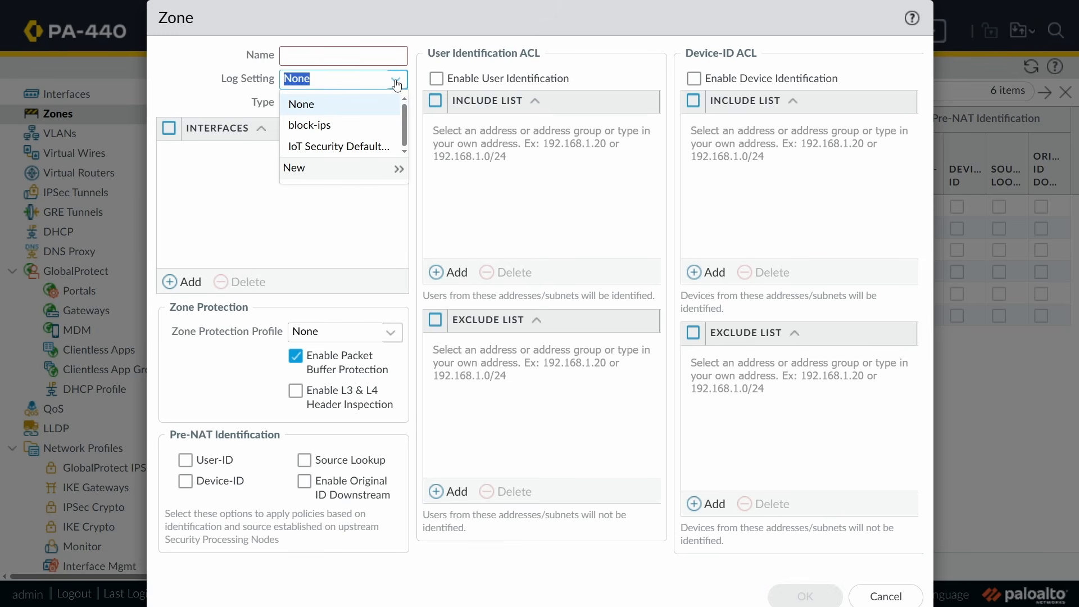
click(402, 106)
click(403, 107)
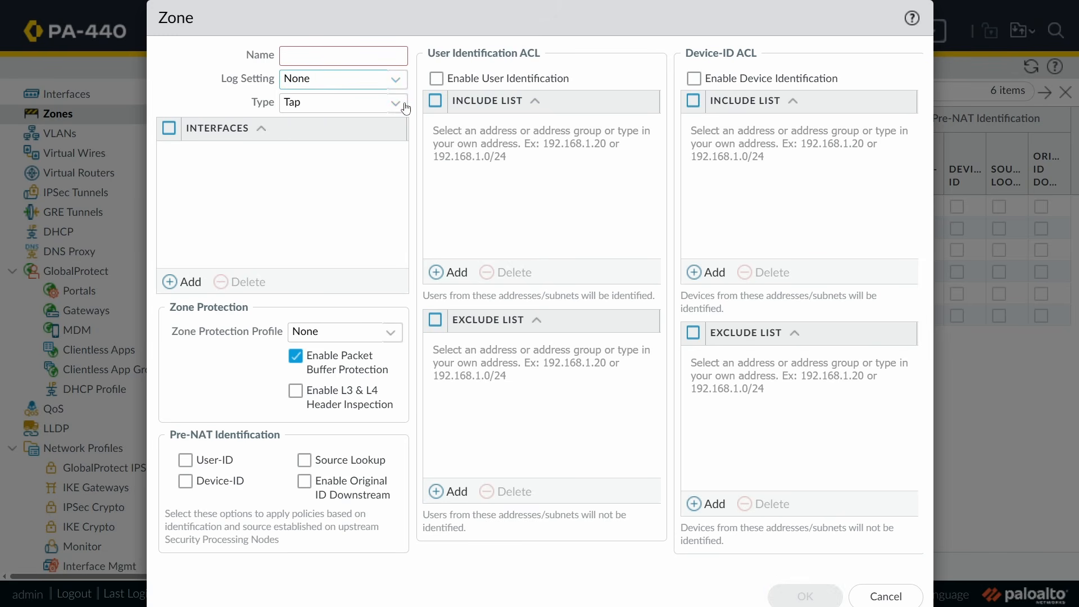
click(323, 187)
Step: Name the new zone dmz-mailserver and save it
click(337, 55)
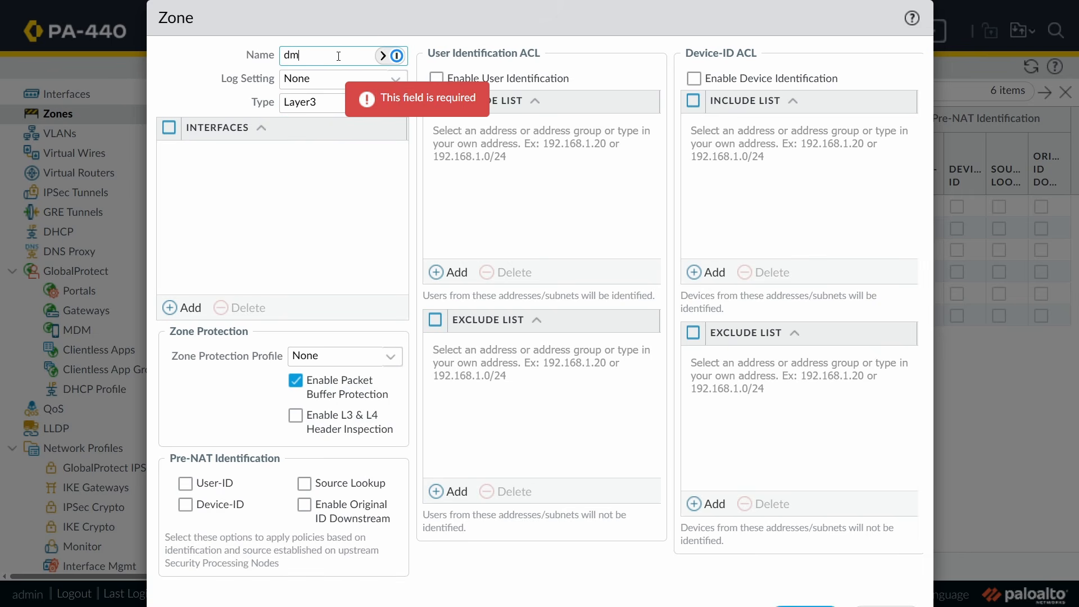
text(dmz-webserver)
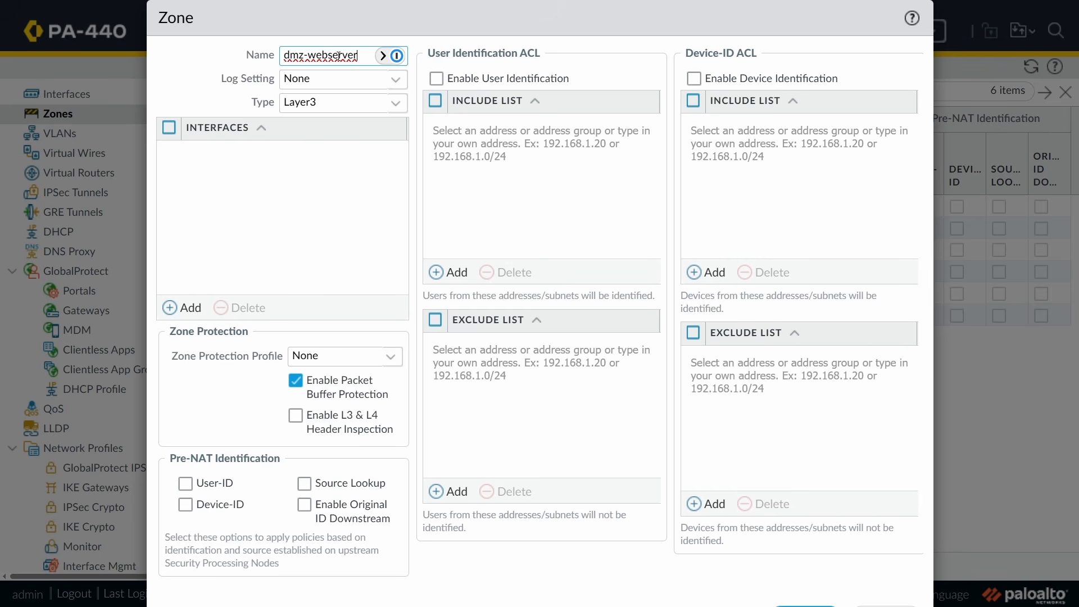
key(shift+Left)
key(shift+Left)
key(shift+Left)
key(shift+Left)
key(shift+Left)
key(shift+Left)
key(shift+Left)
key(shift+Left)
key(shift+Left)
key(BackSpace)
key(Return)
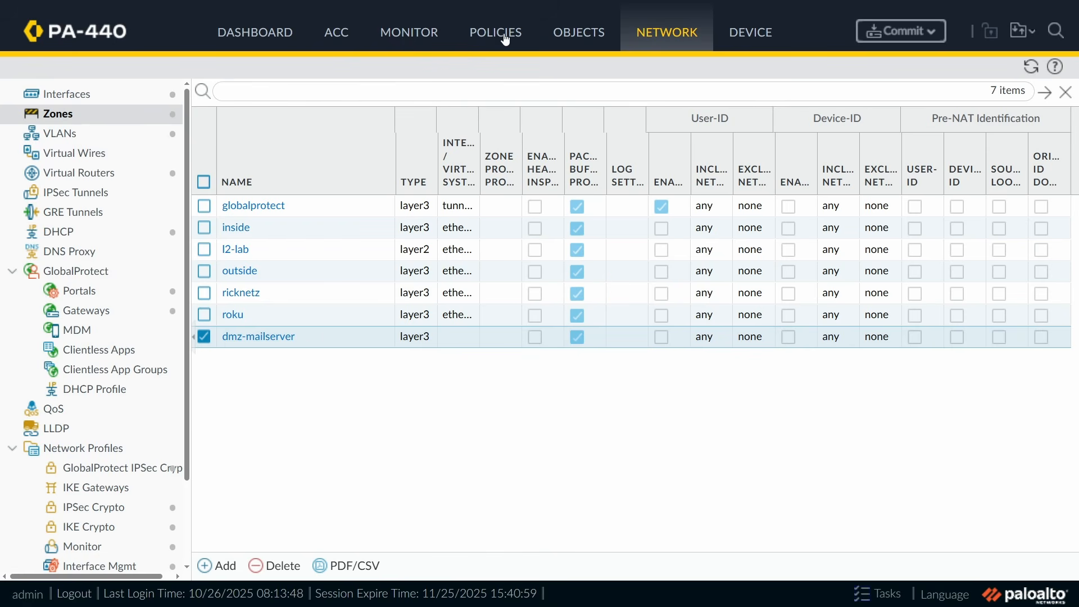
Step: Check the zone names offered for a new tag object, and close the tag without saving it
click(588, 41)
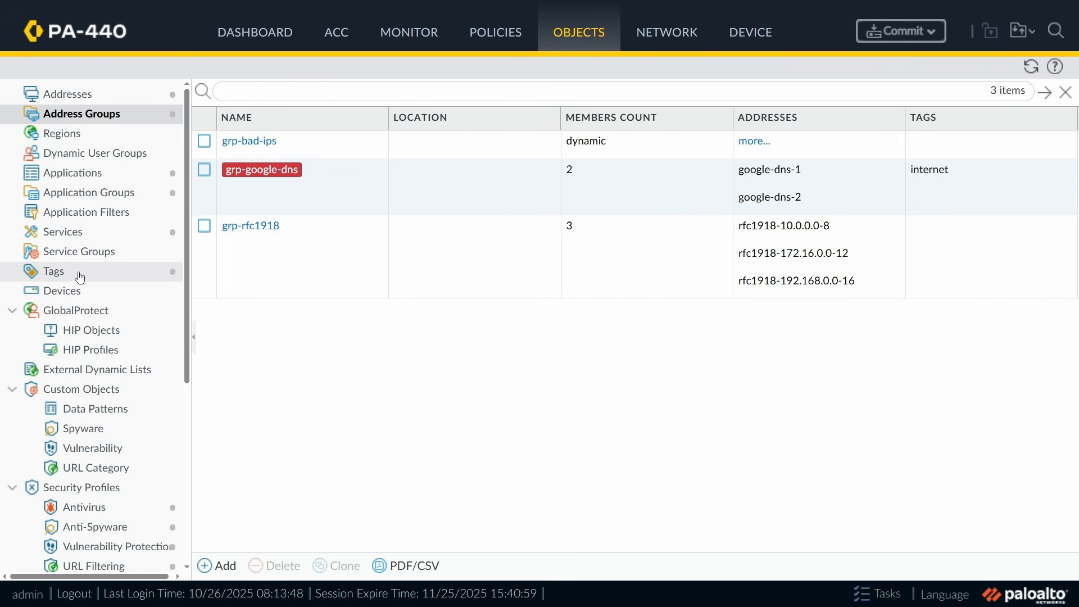
click(78, 274)
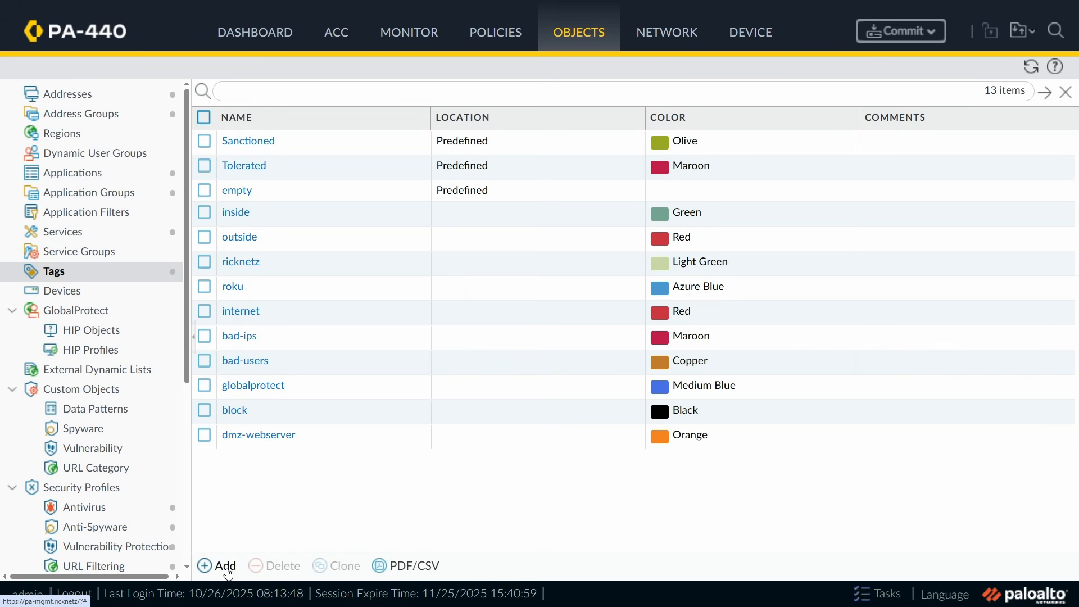
click(226, 567)
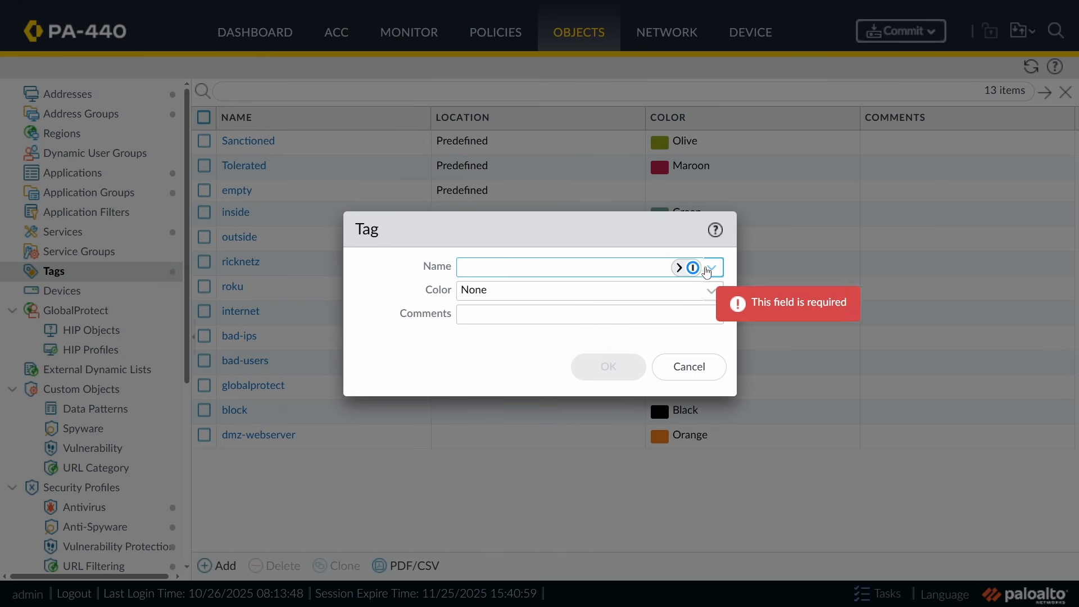
click(712, 268)
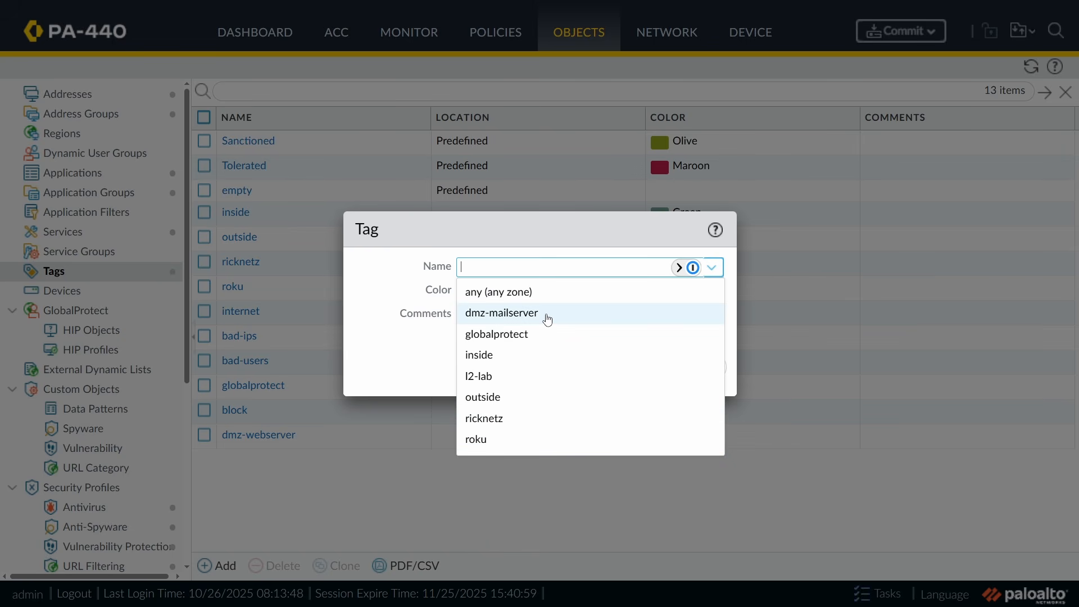
click(394, 342)
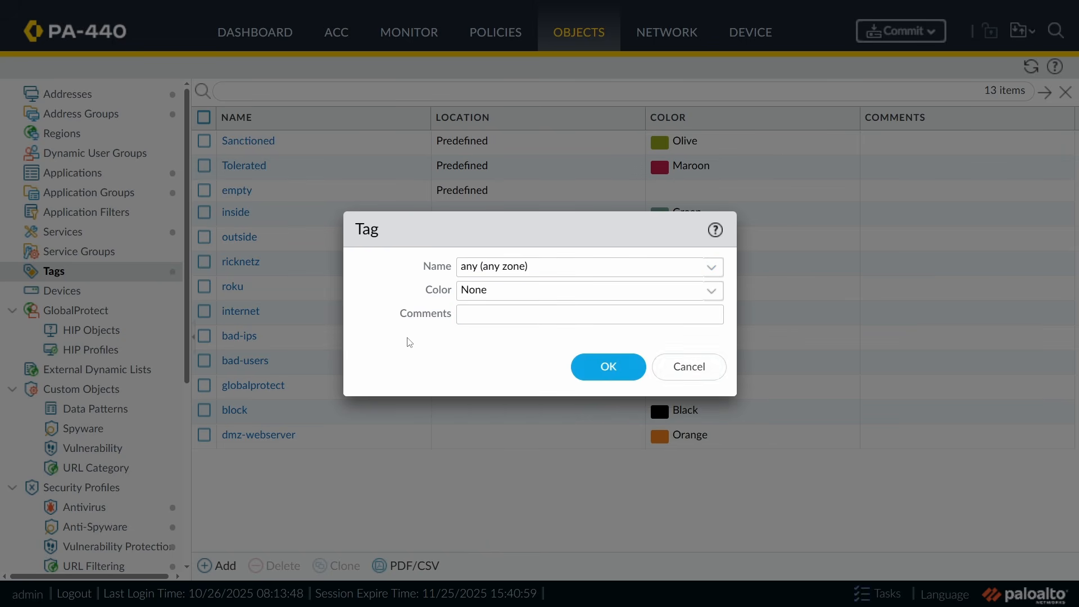
click(702, 370)
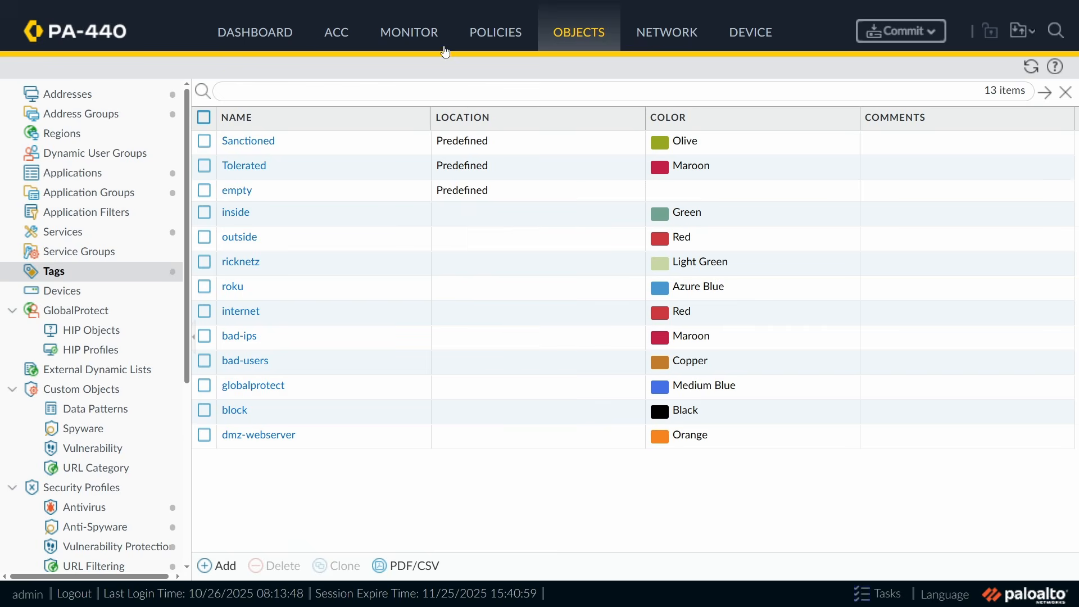
Step: Return to the security policy rules, select the allow-users-to-google-dns rule, and clear the internet filter
click(494, 41)
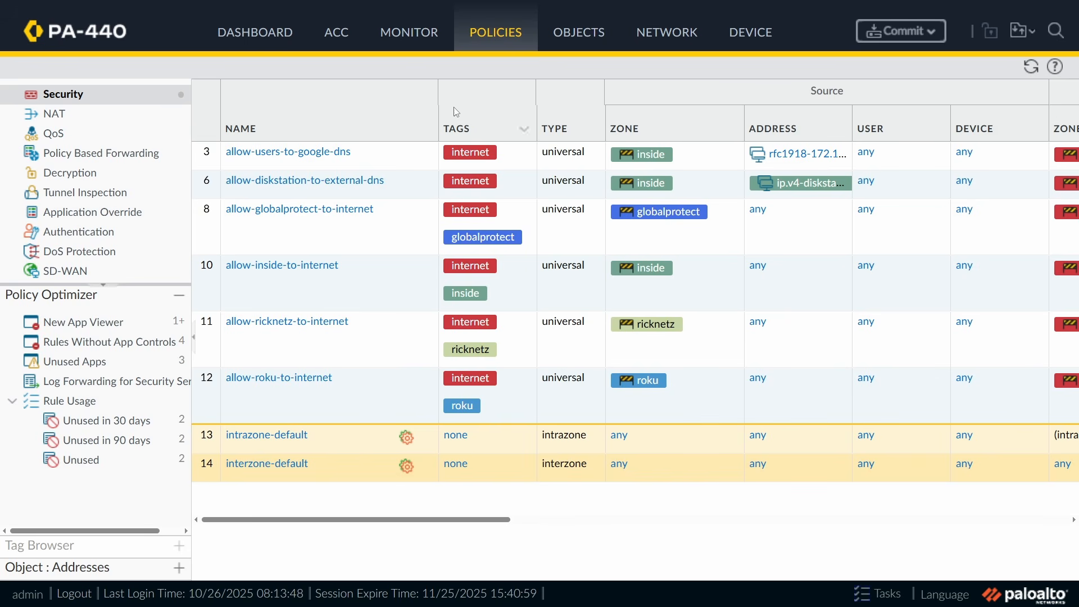
click(503, 34)
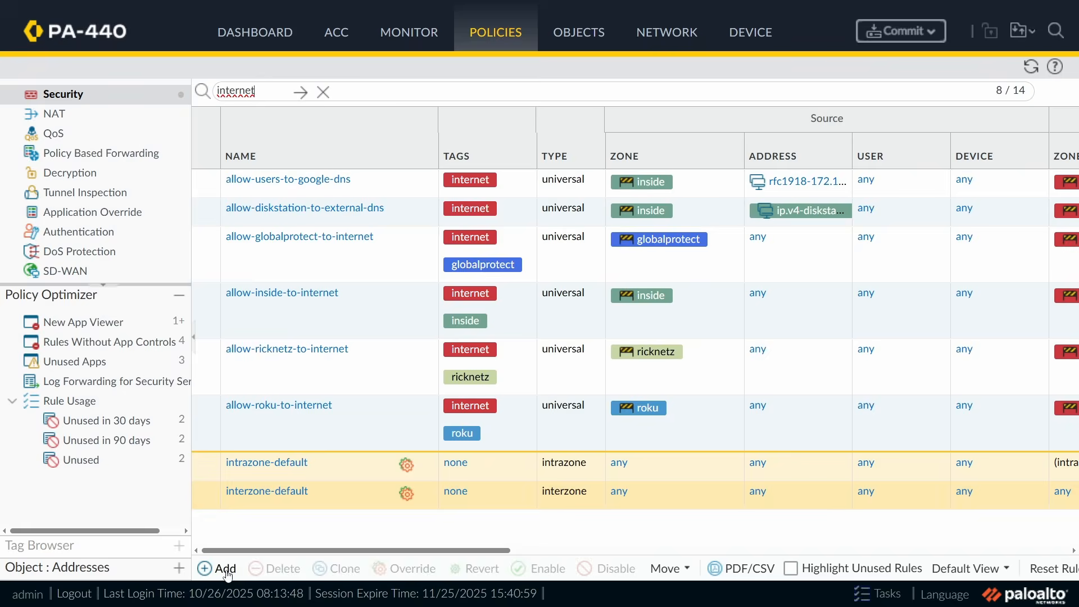
click(224, 569)
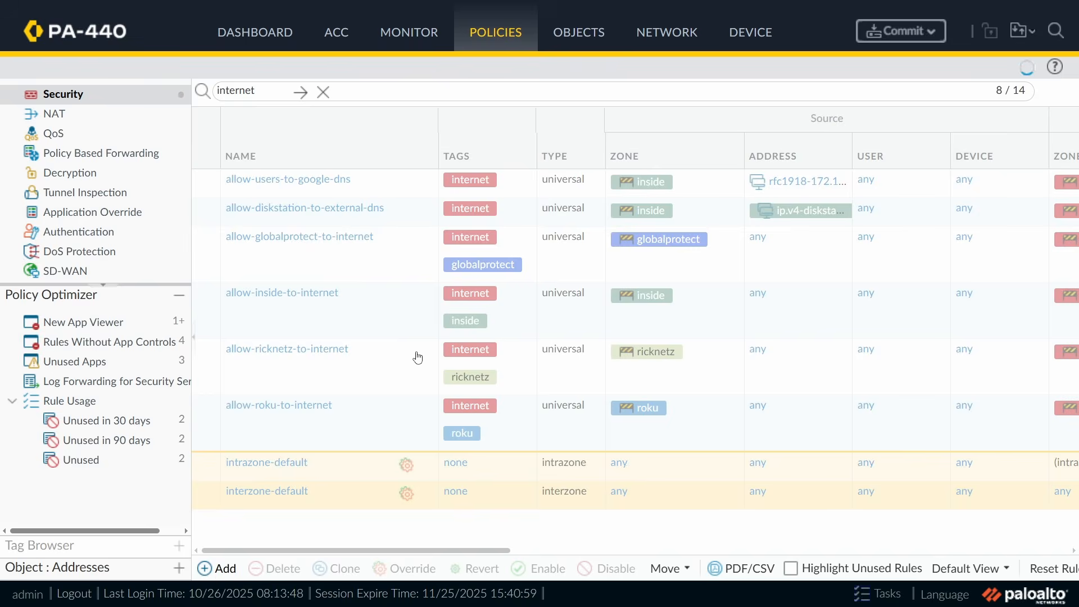
click(1023, 461)
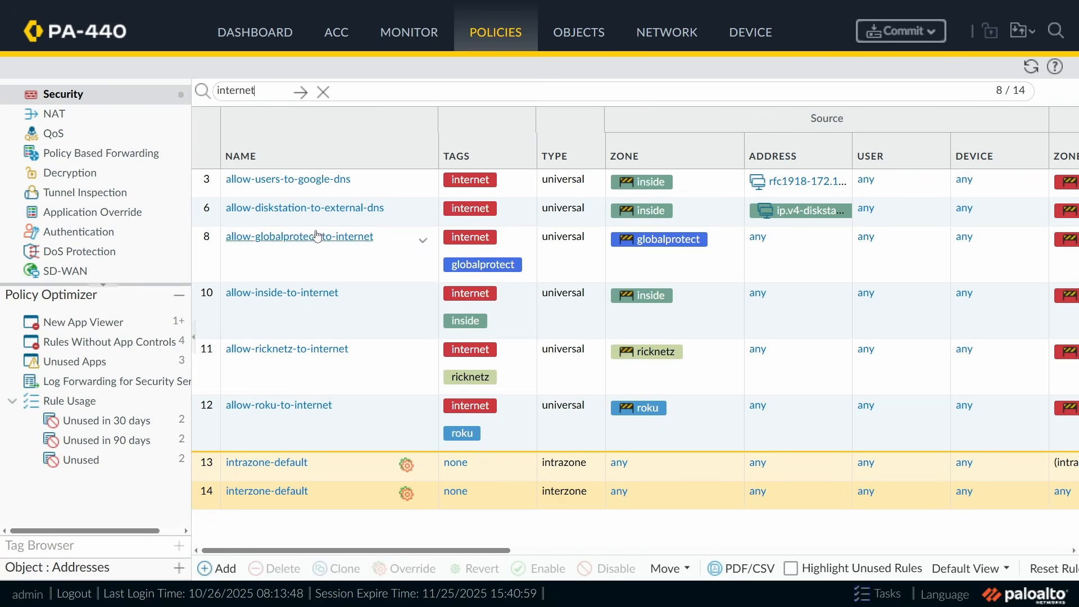
click(385, 192)
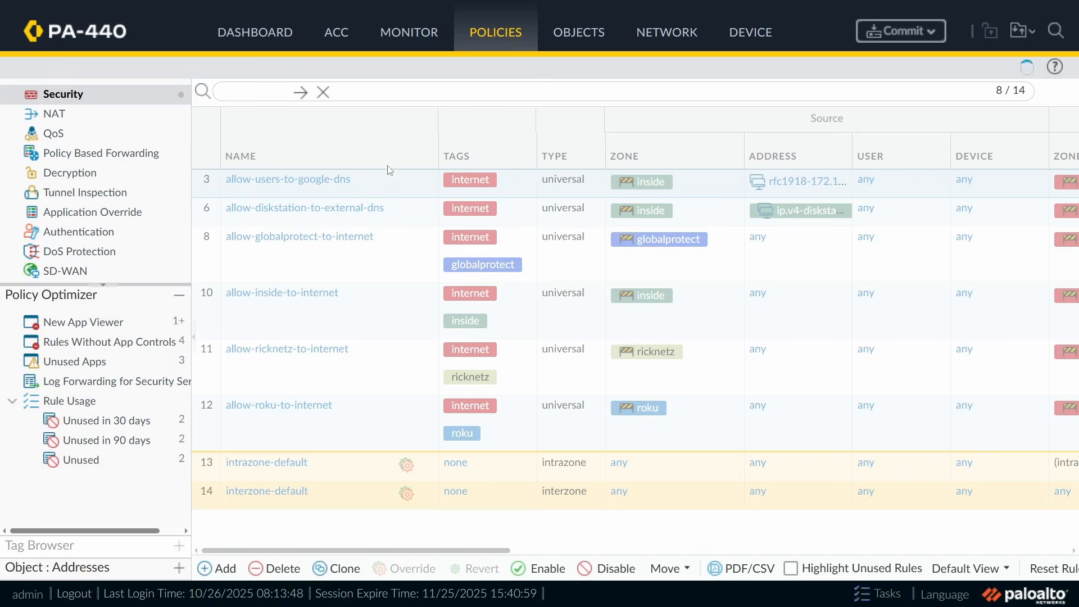
click(323, 91)
scroll(379, 190, up, 1)
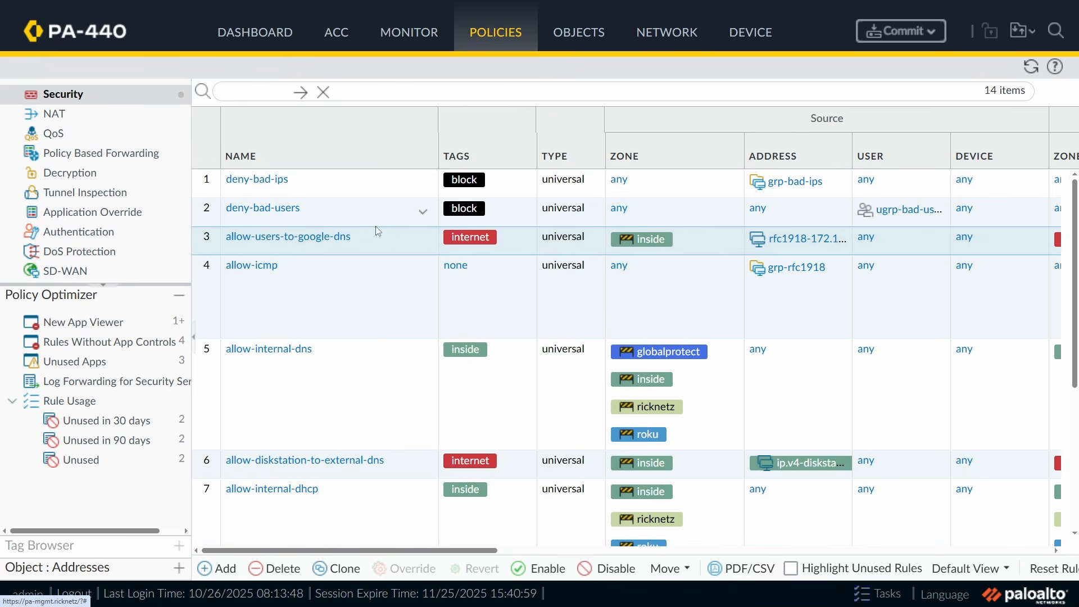
Step: Add a security rule named test-mailserver below the selected rule and search its available tags for mails and dm
click(239, 570)
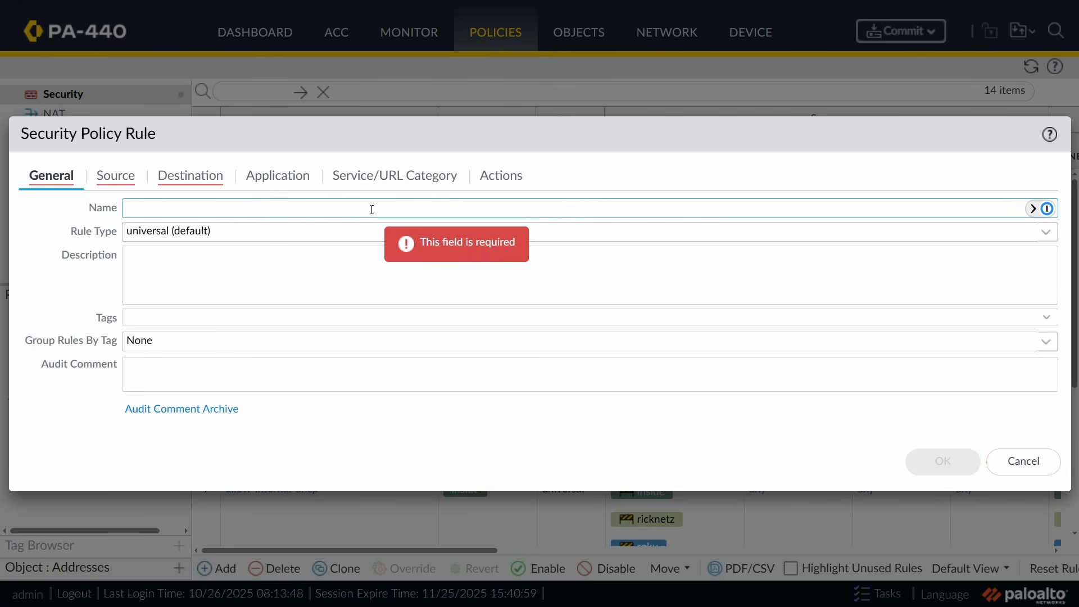
text(tes)
click(178, 318)
text(mails)
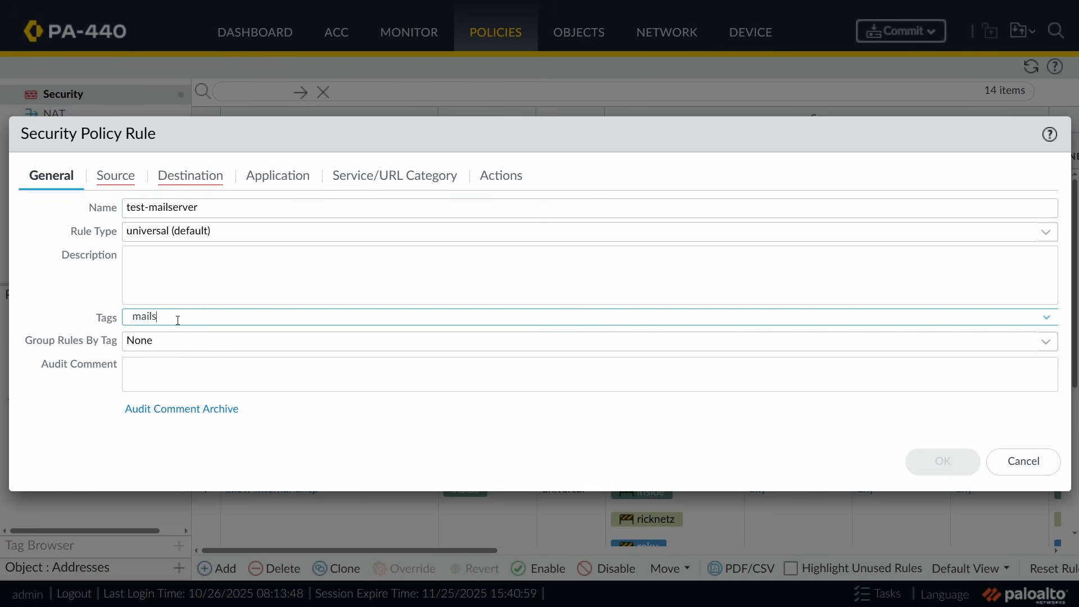
double_click(136, 321)
text(dm)
key(BackSpace)
key(BackSpace)
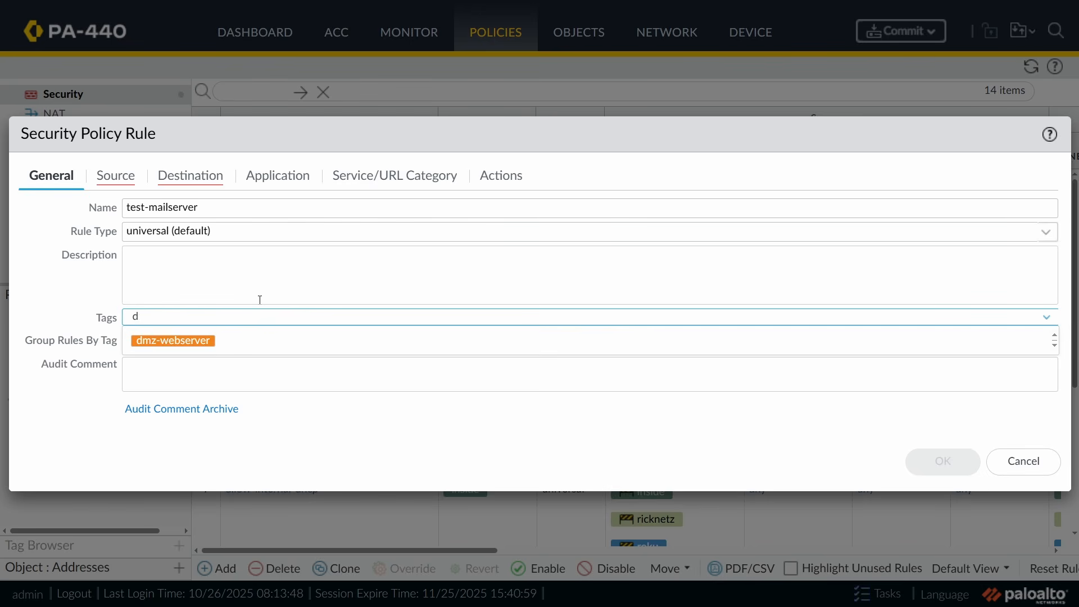
Step: Add dmz-mailserver as the source zone of the test-mailserver rule
click(100, 181)
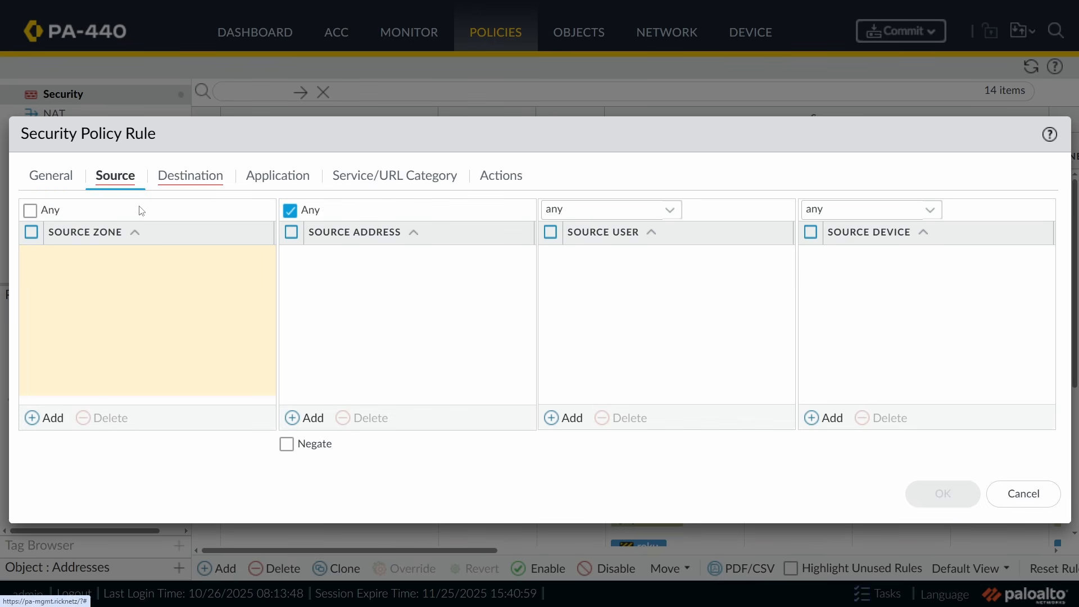
click(58, 426)
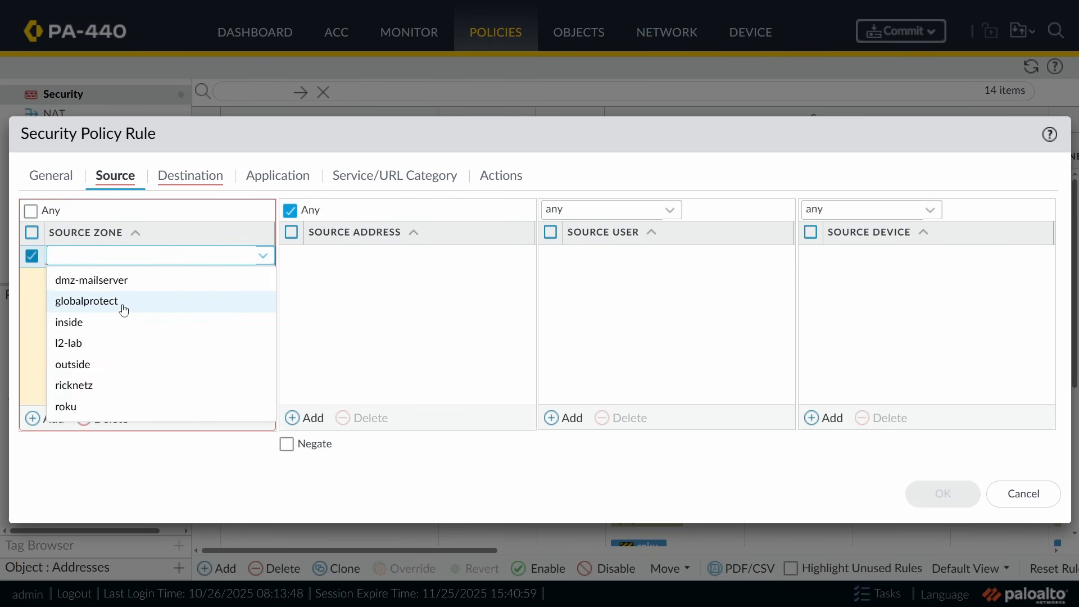
click(131, 282)
click(408, 328)
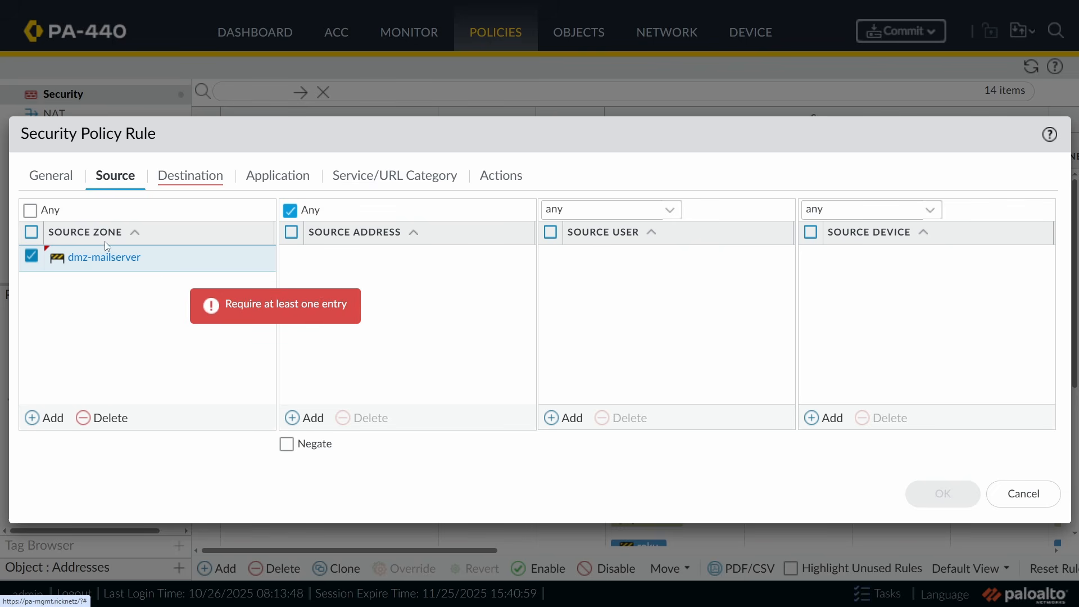
Step: Set the destination zone of the test-mailserver rule to any, save the rule, and select it in the list
click(191, 177)
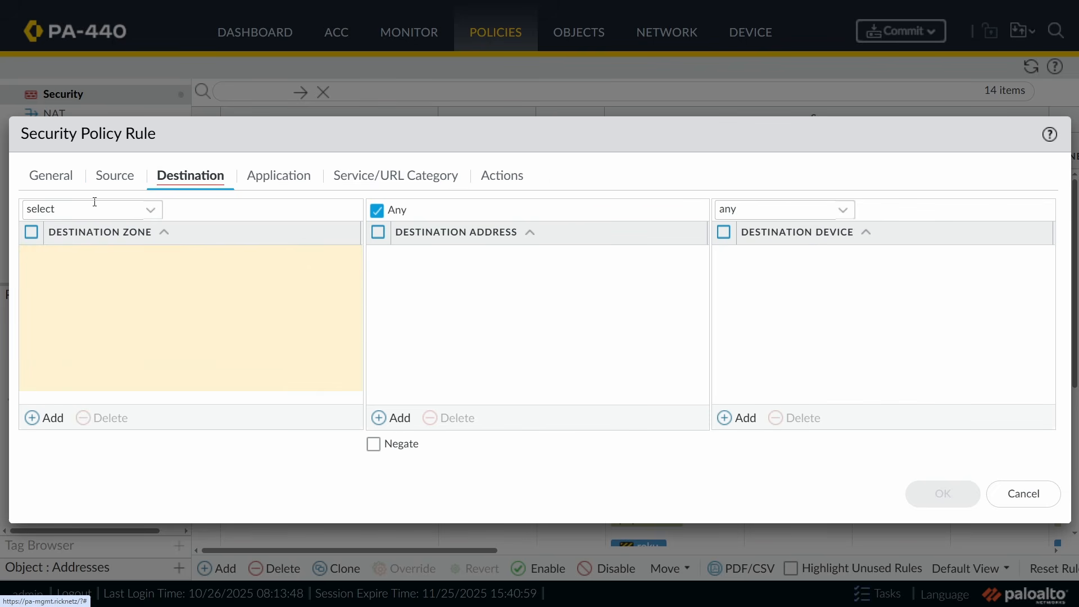
click(150, 210)
click(84, 255)
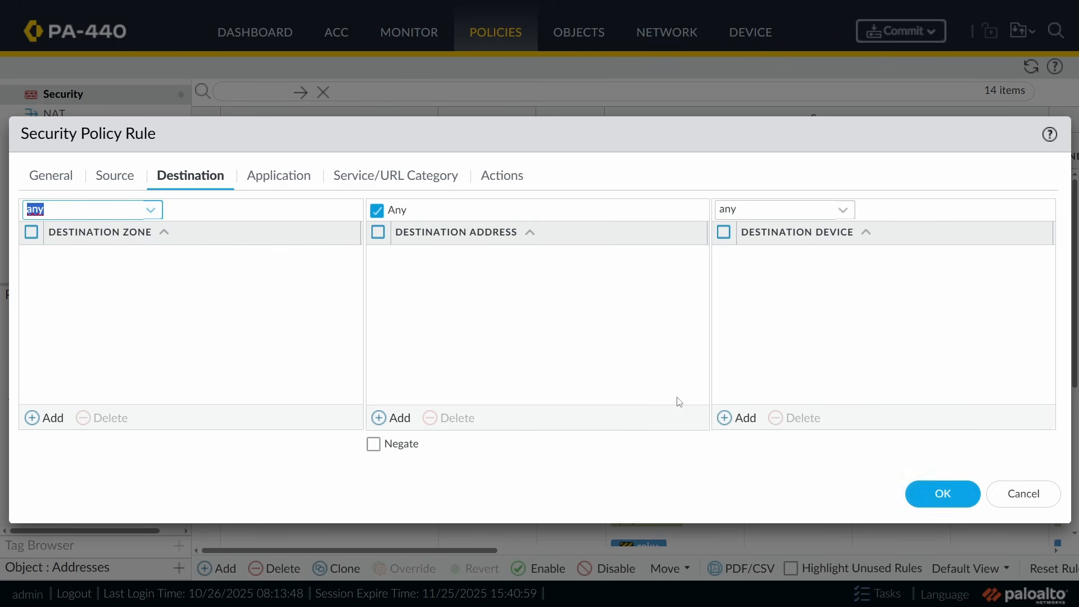
click(943, 493)
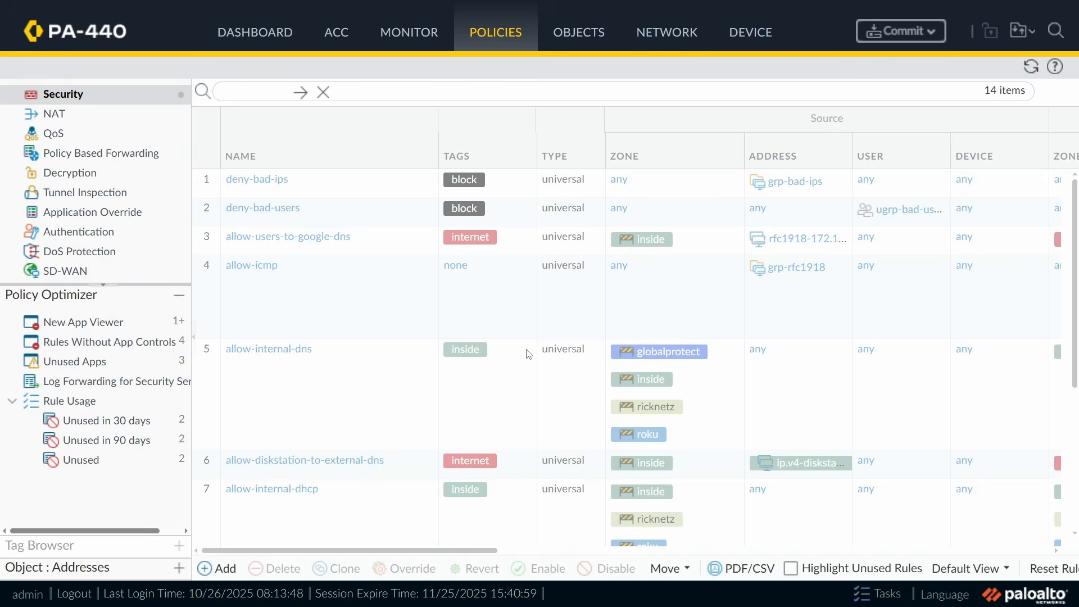
click(322, 269)
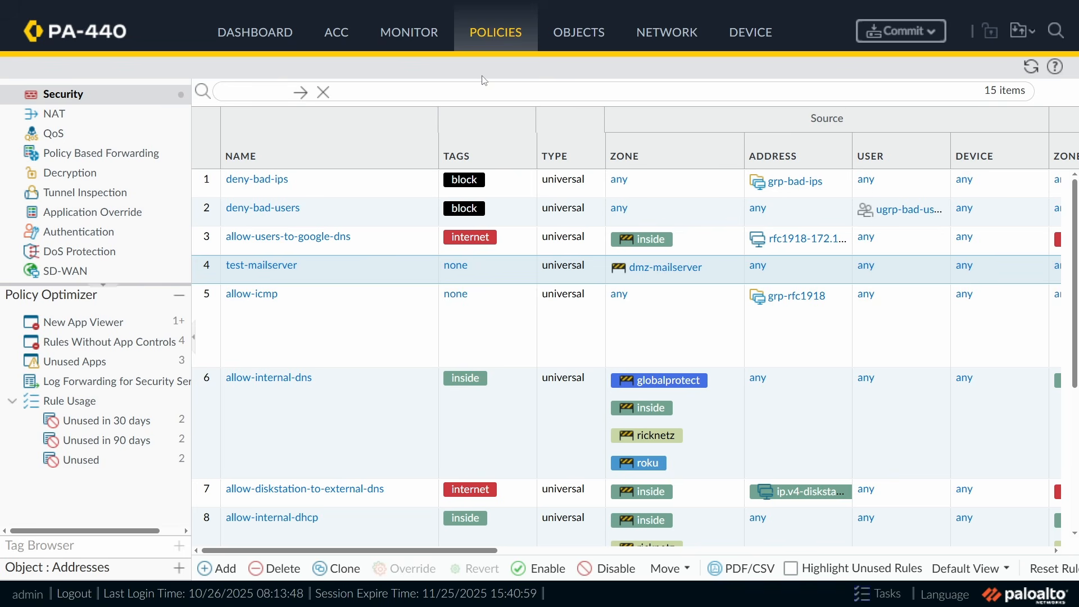
Step: Create a tag object for the dmz-mailserver zone with the color Yellow-Orange
click(579, 34)
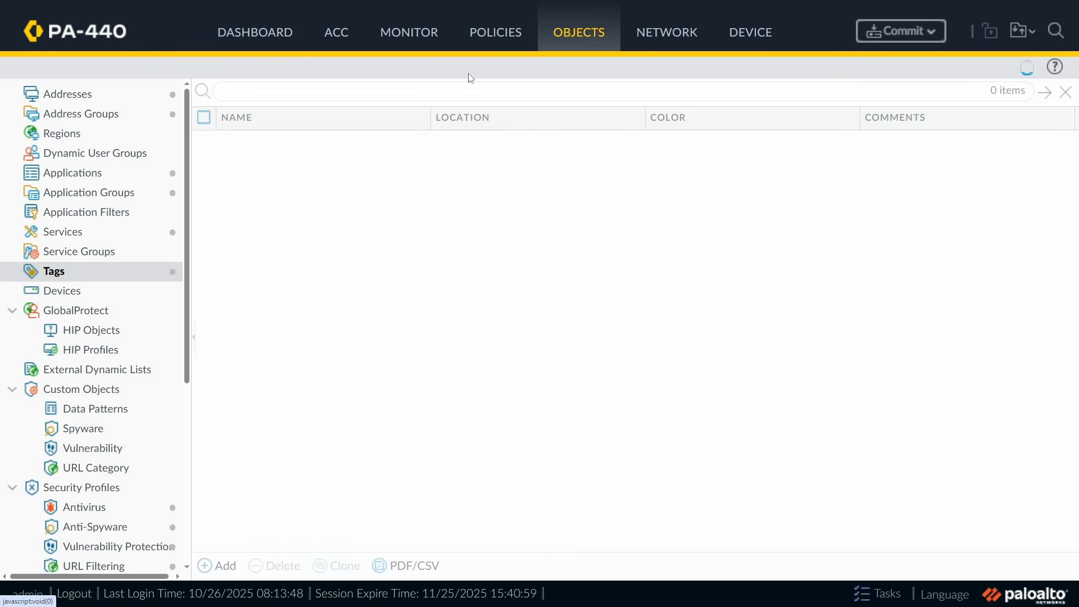
click(217, 565)
click(713, 267)
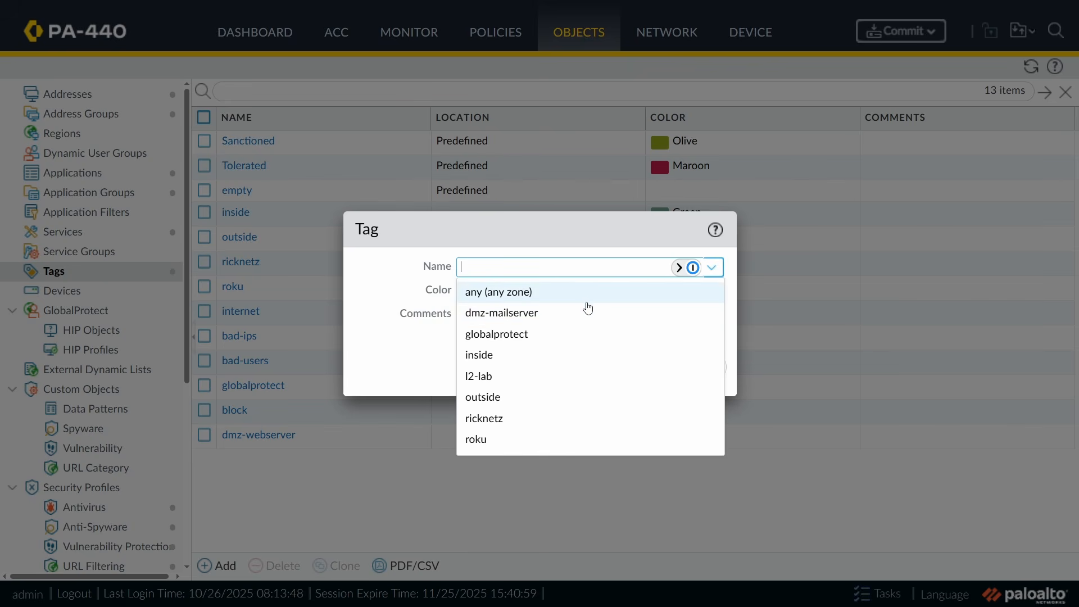
click(528, 313)
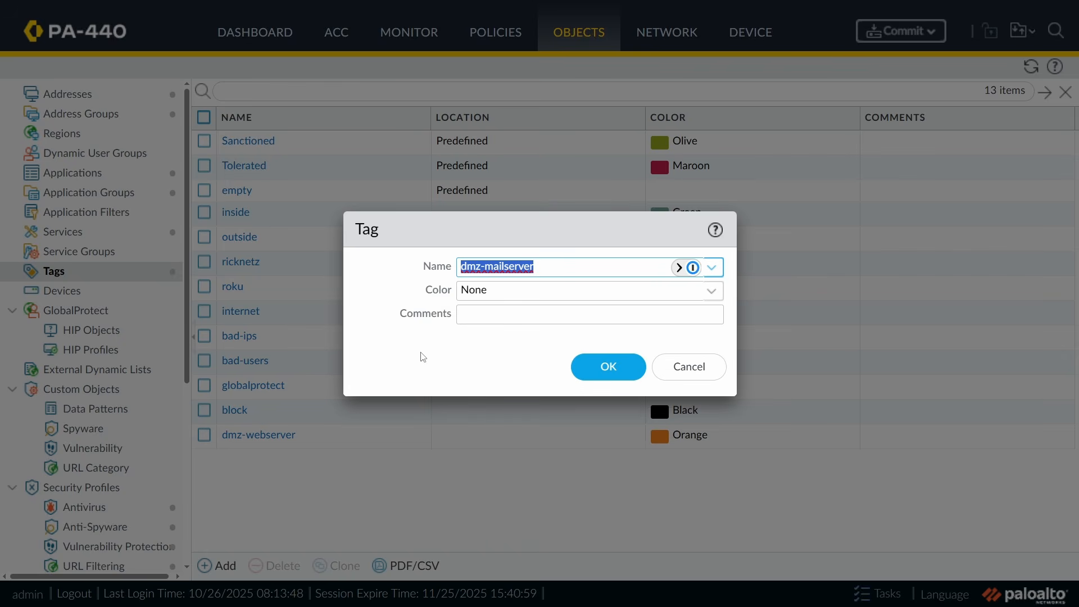
click(711, 290)
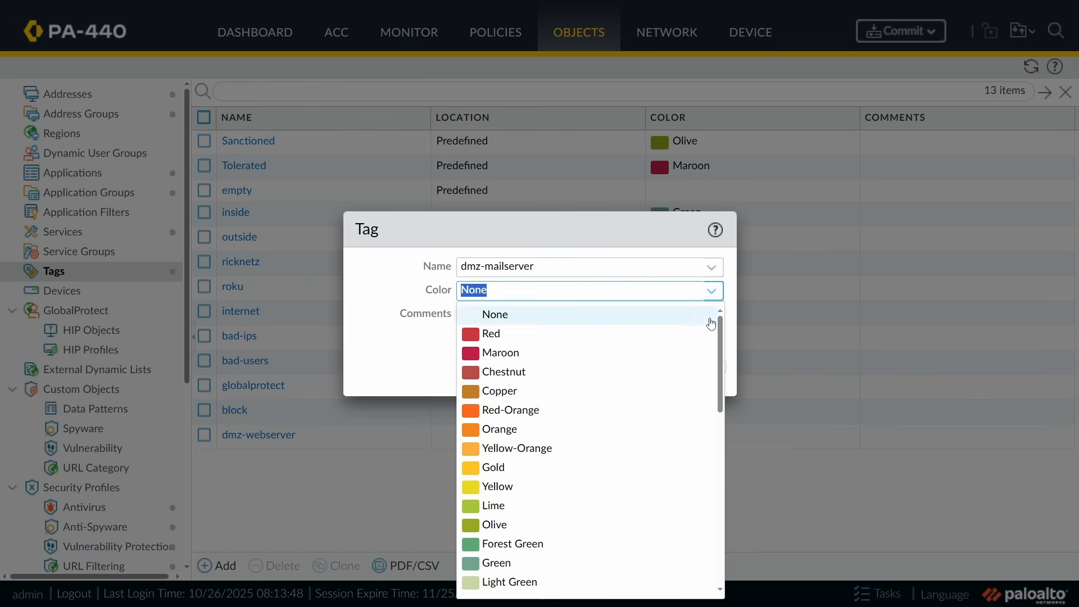
scroll(722, 351, down, 1)
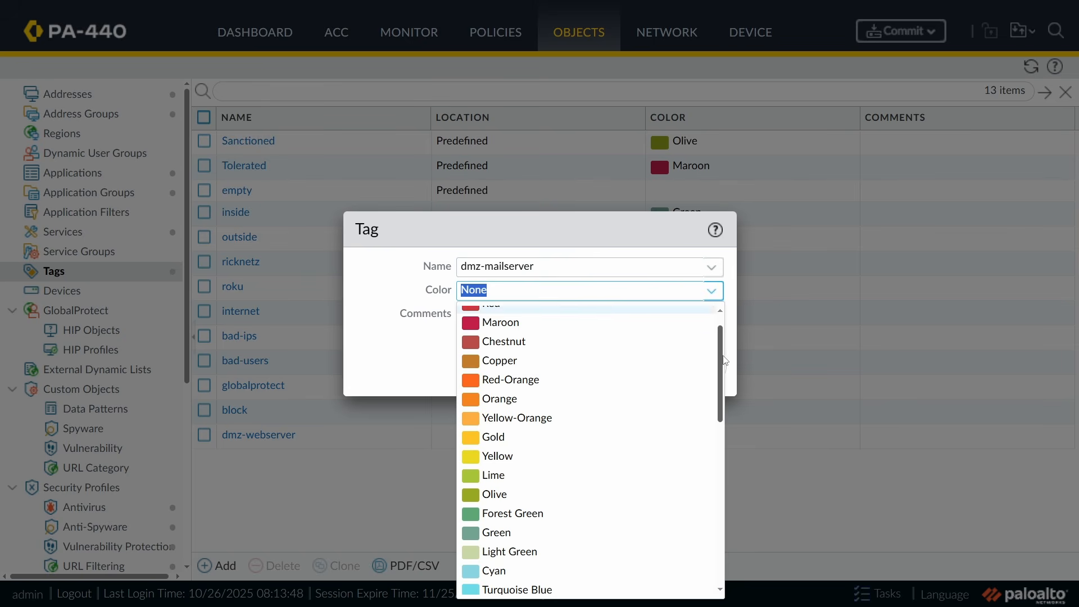
click(538, 416)
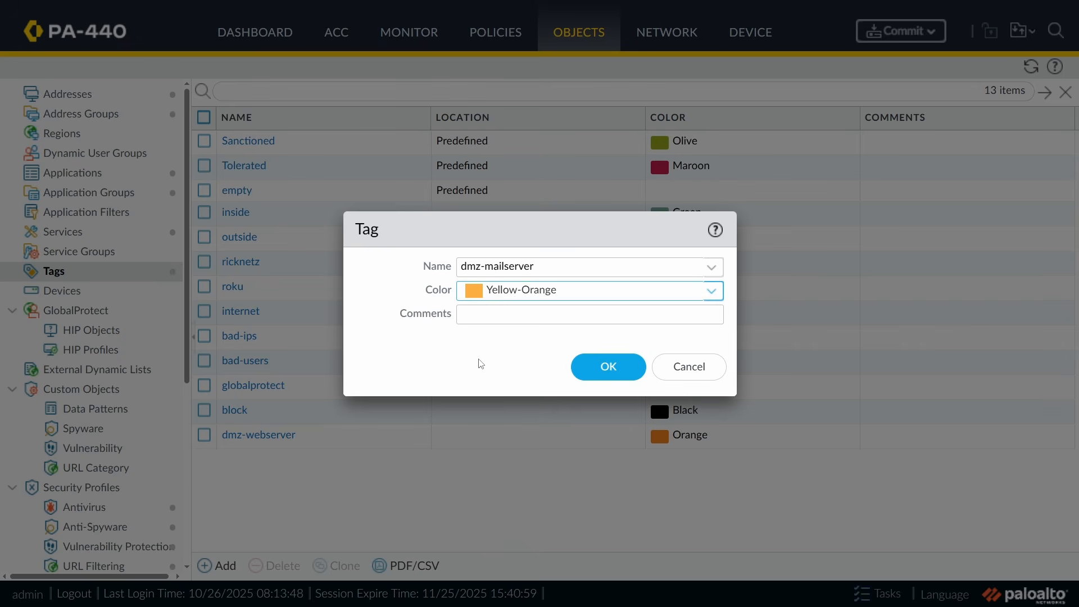
click(619, 369)
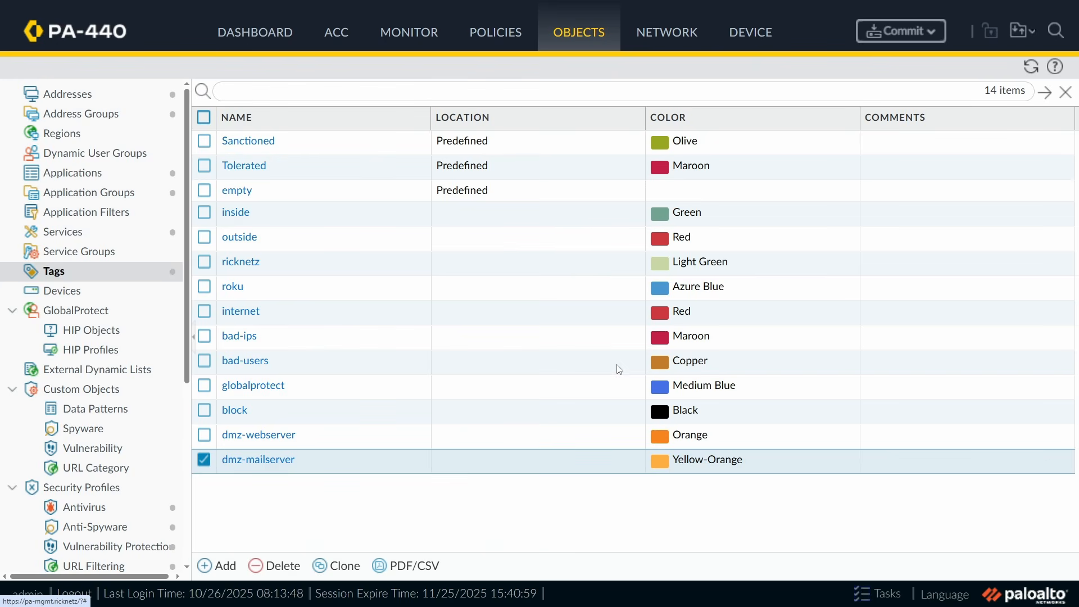
Step: Return to the security policy rules and assign the dmz-mailserver tag to the test-mailserver rule
click(507, 37)
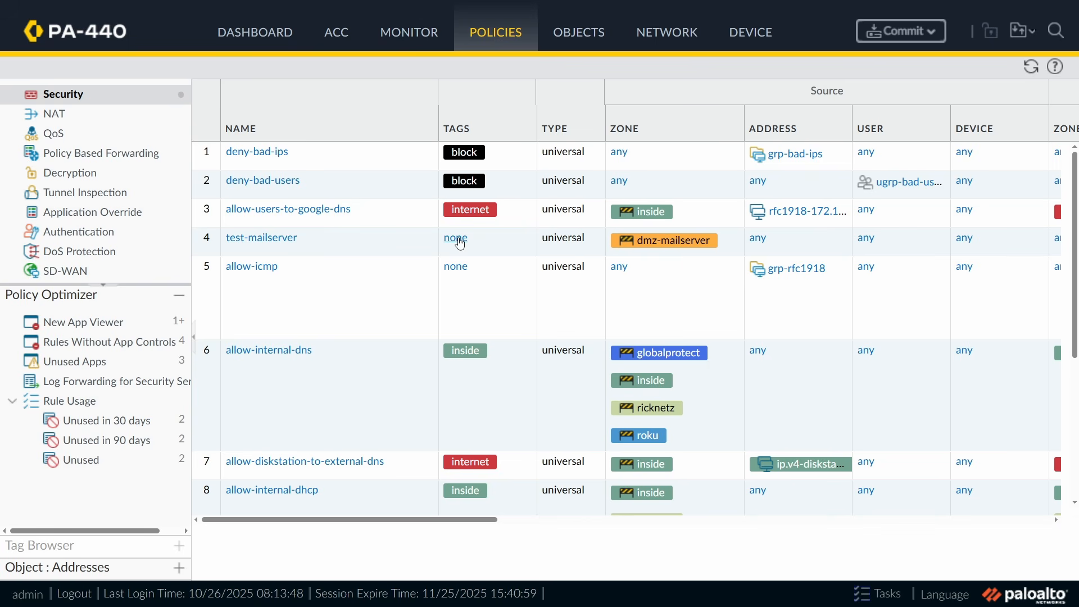
click(459, 241)
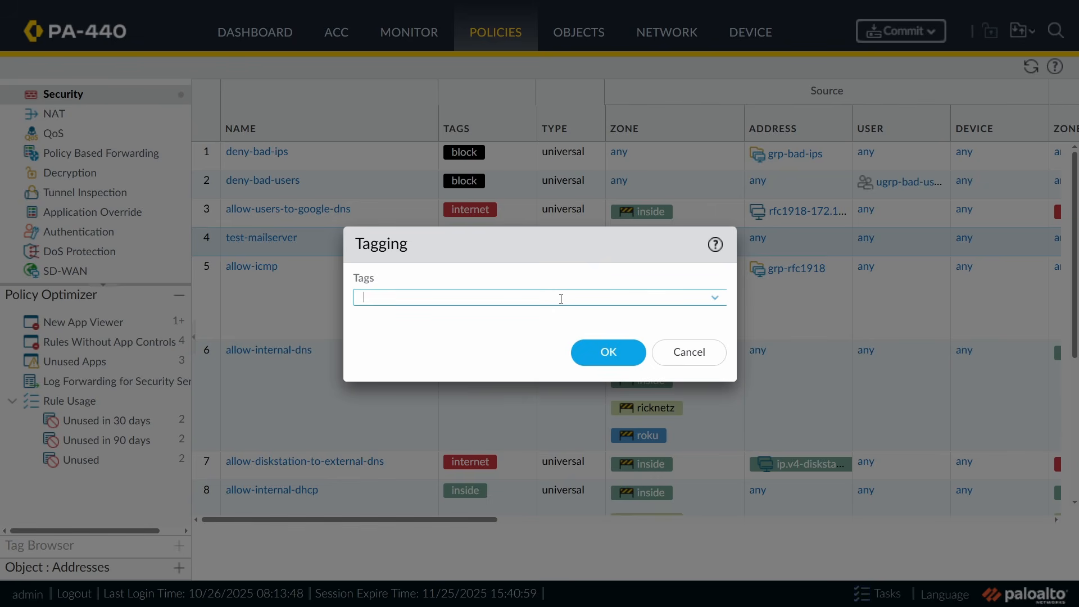
text(mail)
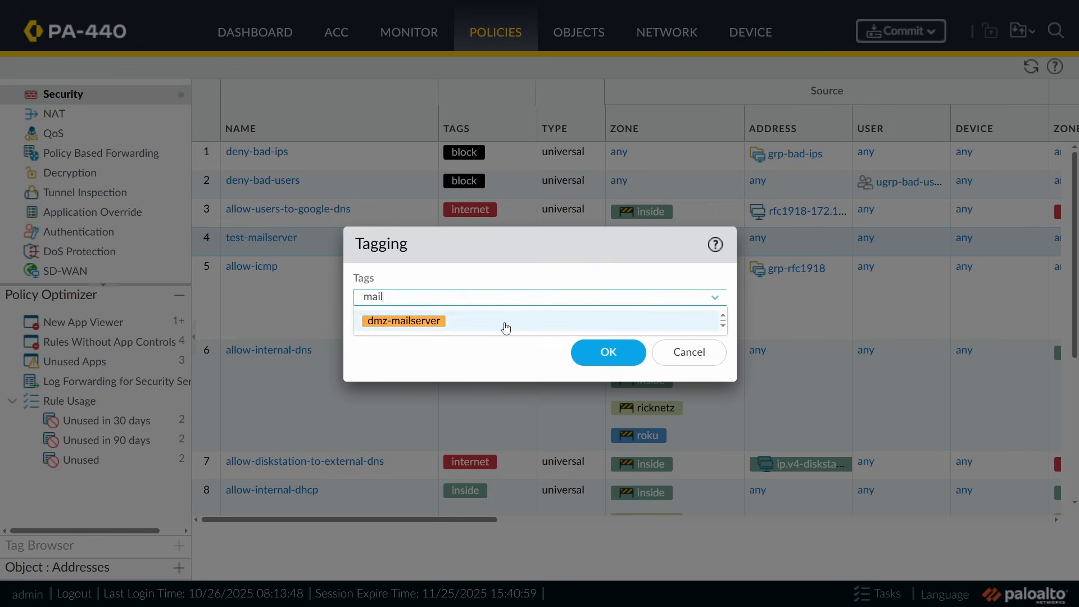
click(453, 322)
click(618, 354)
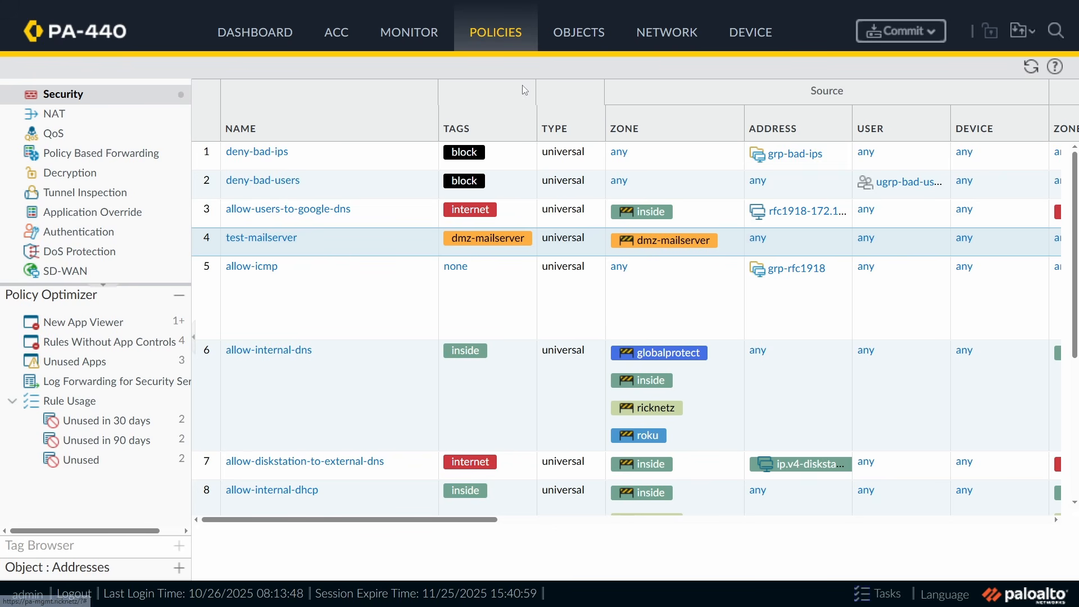
Step: Set the test-mailserver rule to be grouped by the dmz-mailserver tag and save the rule
click(501, 40)
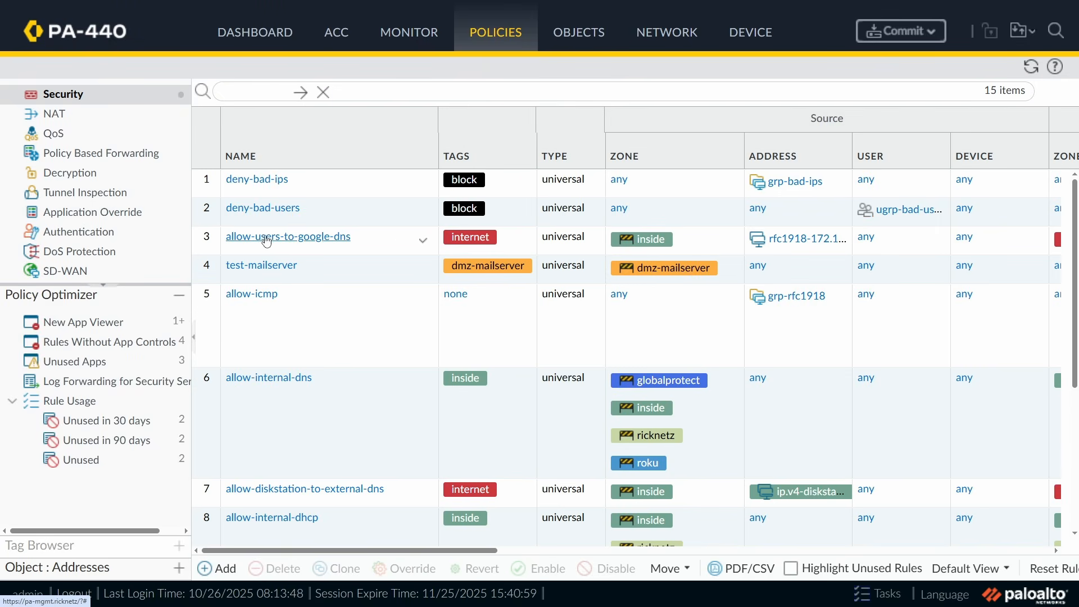
click(278, 265)
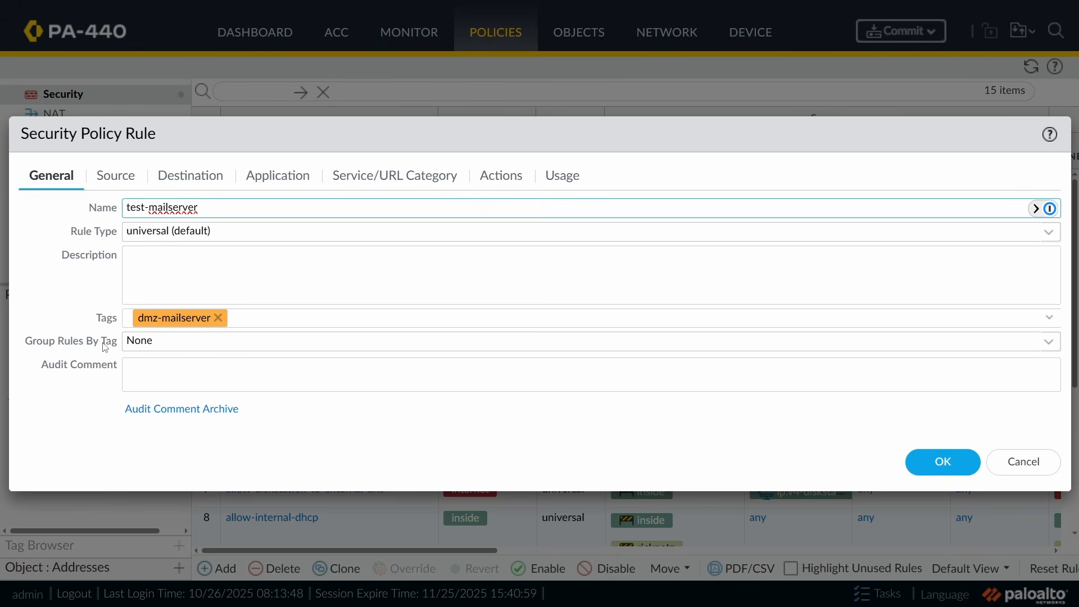
click(164, 340)
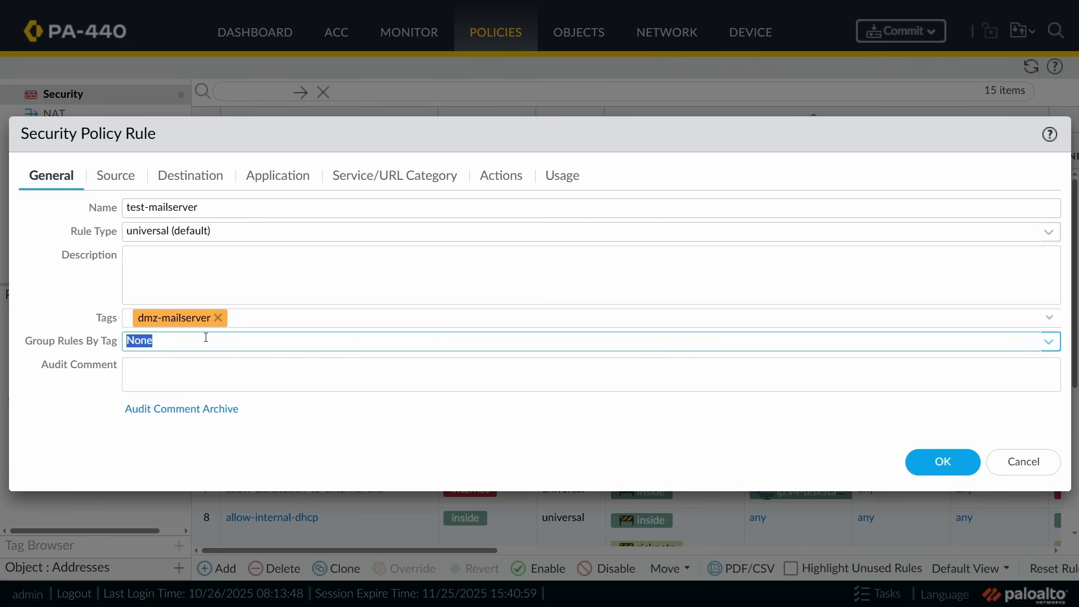
text(dmz-)
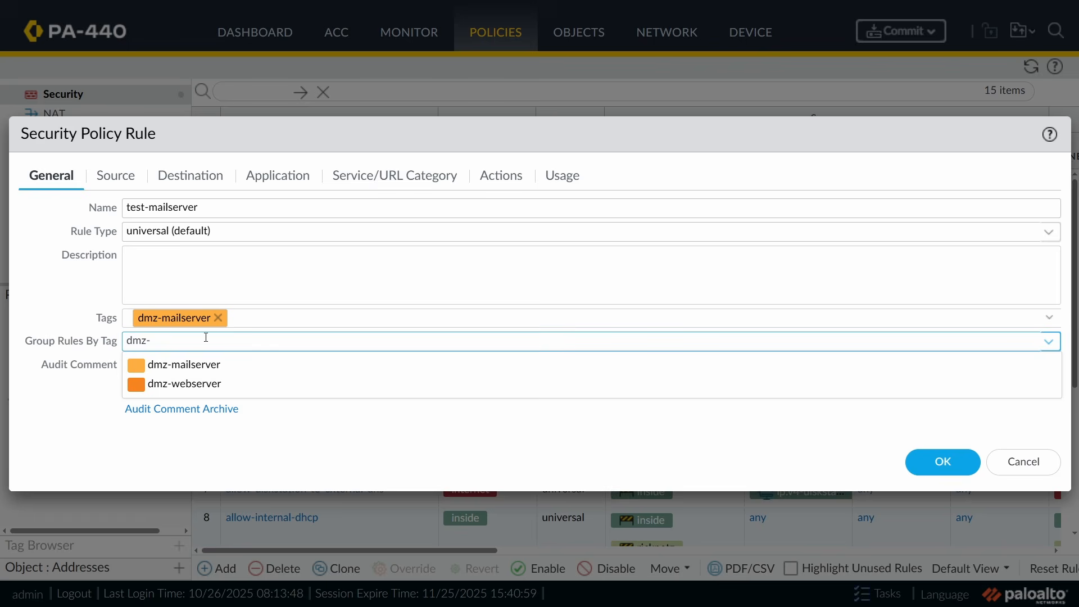
click(202, 368)
click(958, 463)
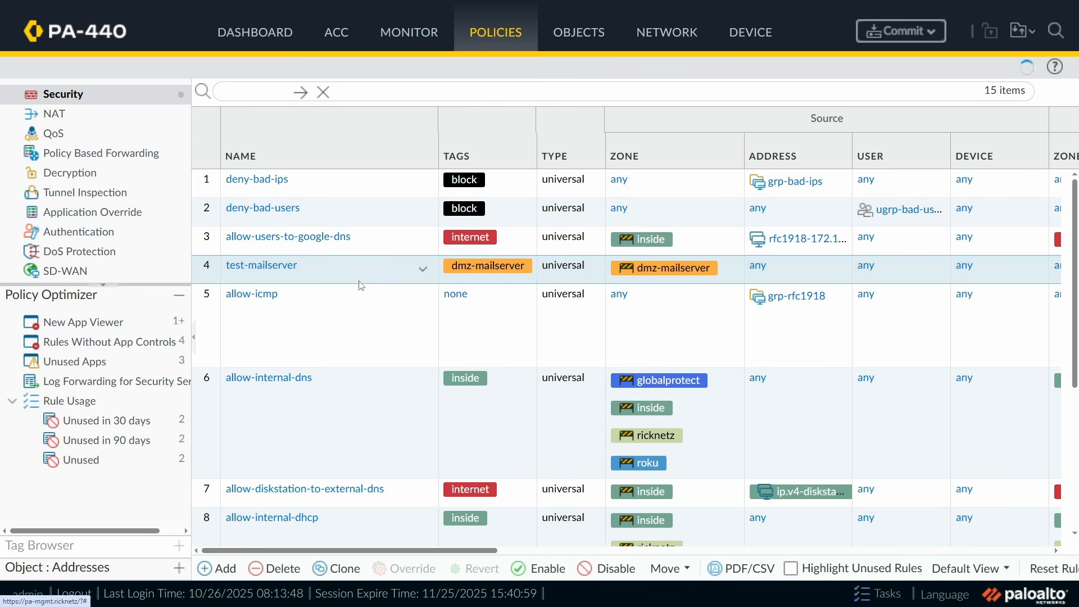
Step: Set both the grouping tag and the tag of the allow-icmp rule to dmz-mailserver and save the rule
click(306, 304)
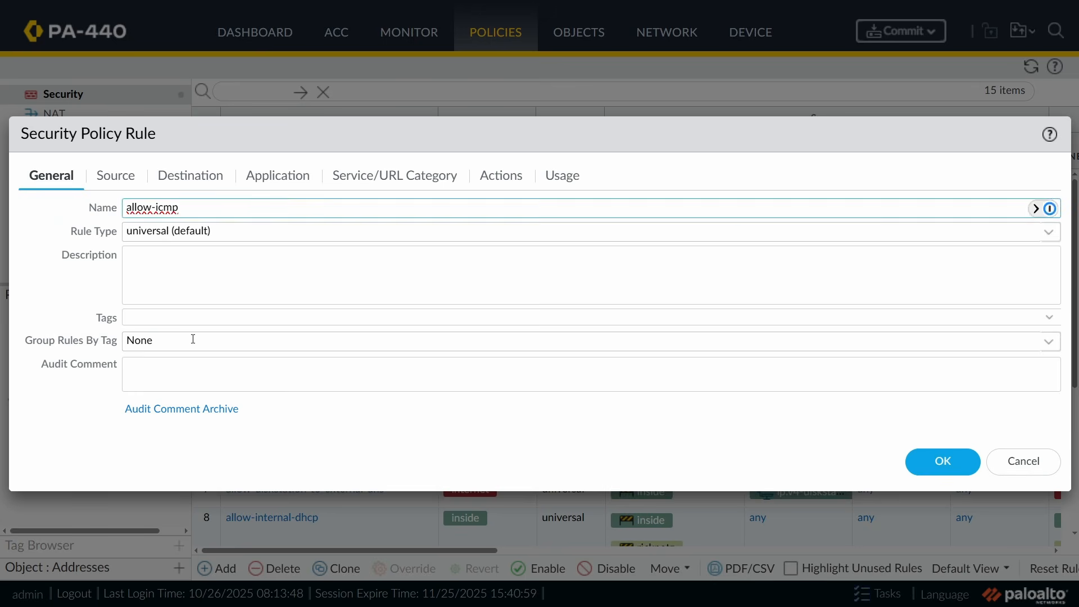
click(200, 346)
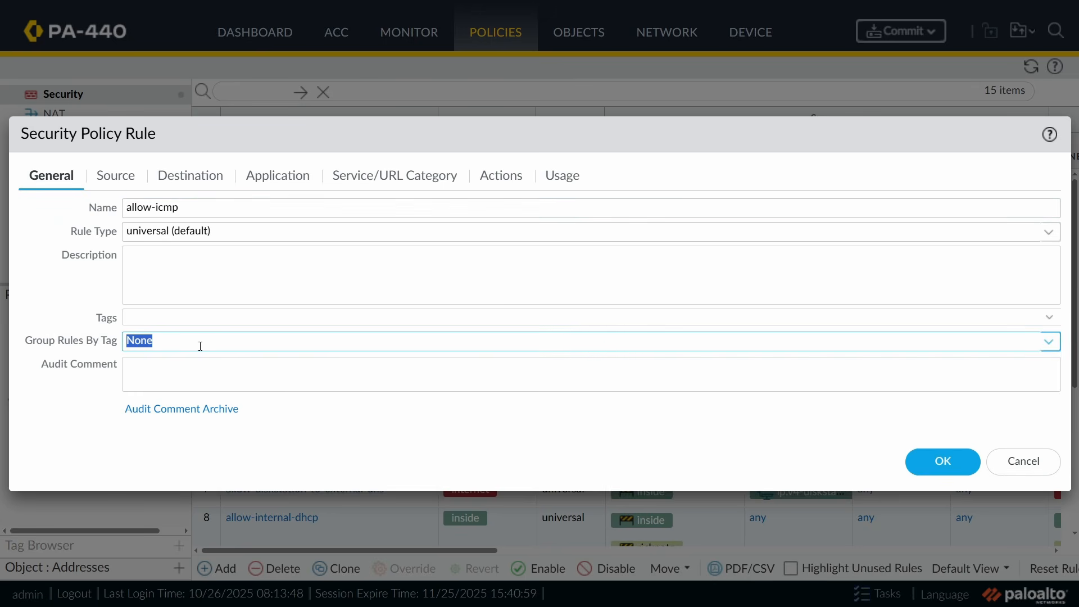
text(dmz-mai)
click(174, 374)
click(217, 319)
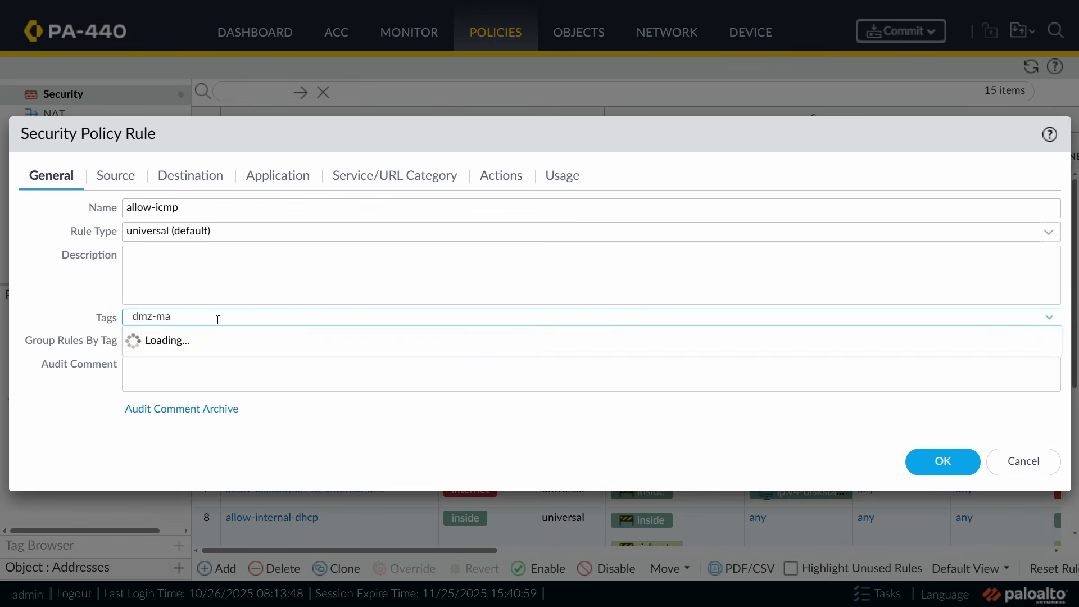
click(193, 345)
click(943, 463)
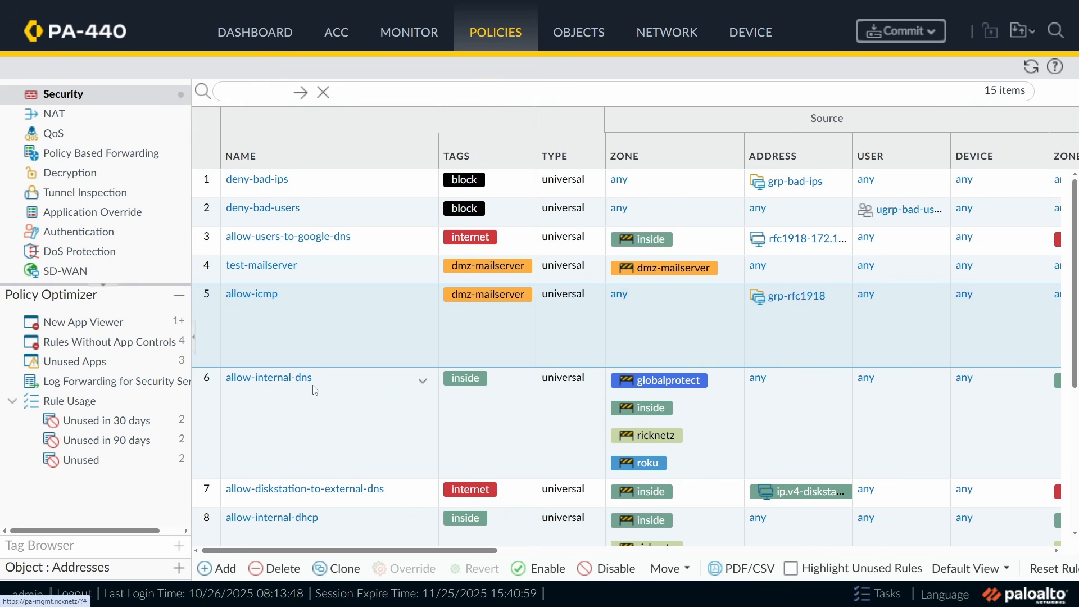
Step: Set the allow-internal-dns rule to be grouped by the dmz-mailserver tag and save the rule
click(291, 381)
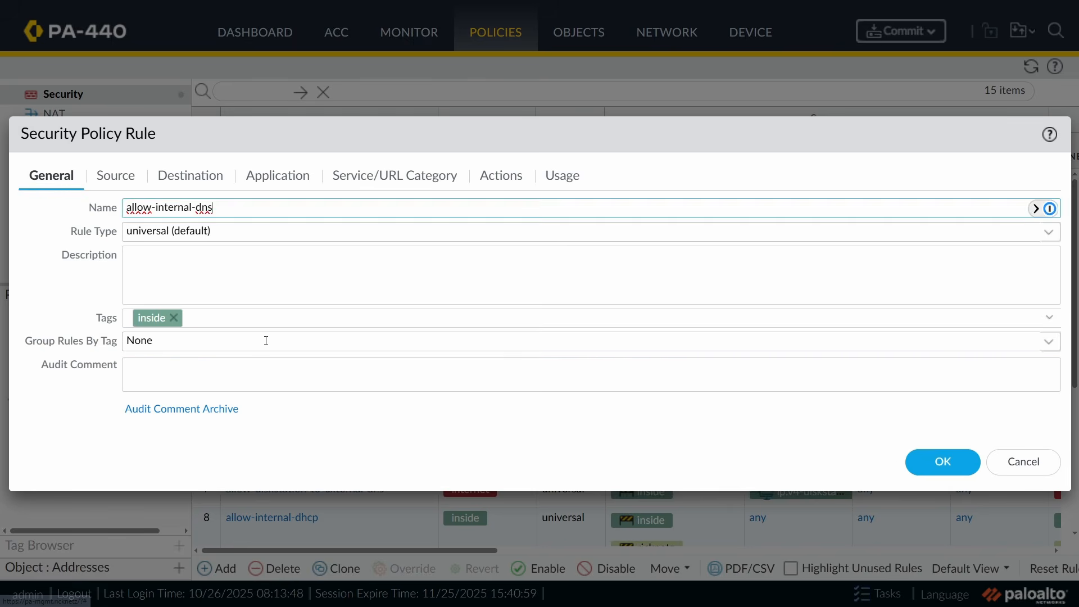
click(267, 339)
text(dmz-ma)
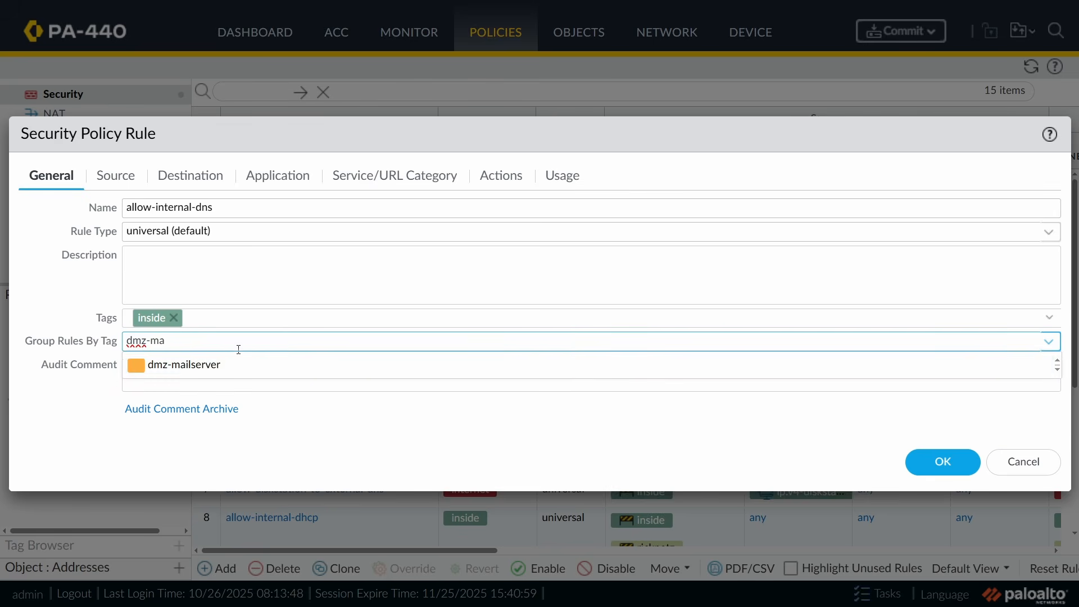
click(214, 369)
click(925, 458)
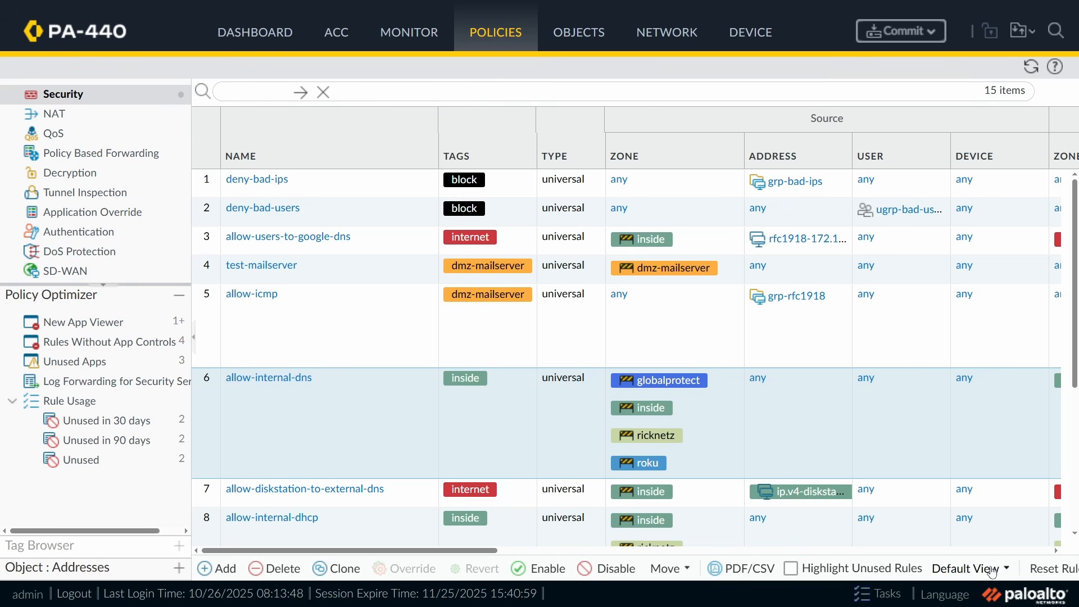
click(525, 158)
mouse_move(562, 178)
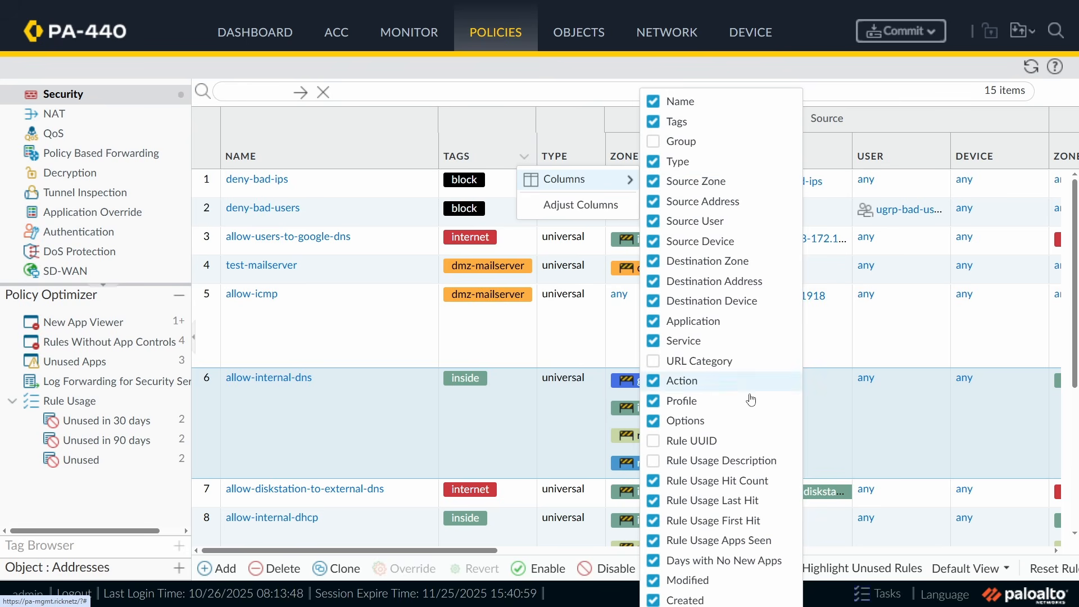
click(567, 313)
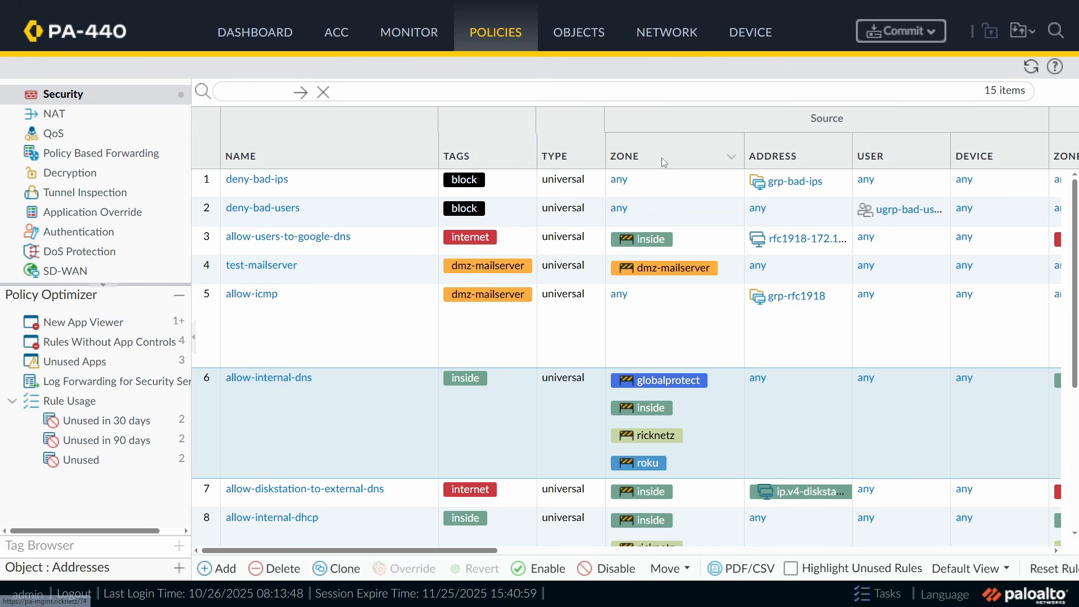
Step: Show the Group column in the security rule list and select the allow-icmp rule
click(525, 160)
mouse_move(594, 179)
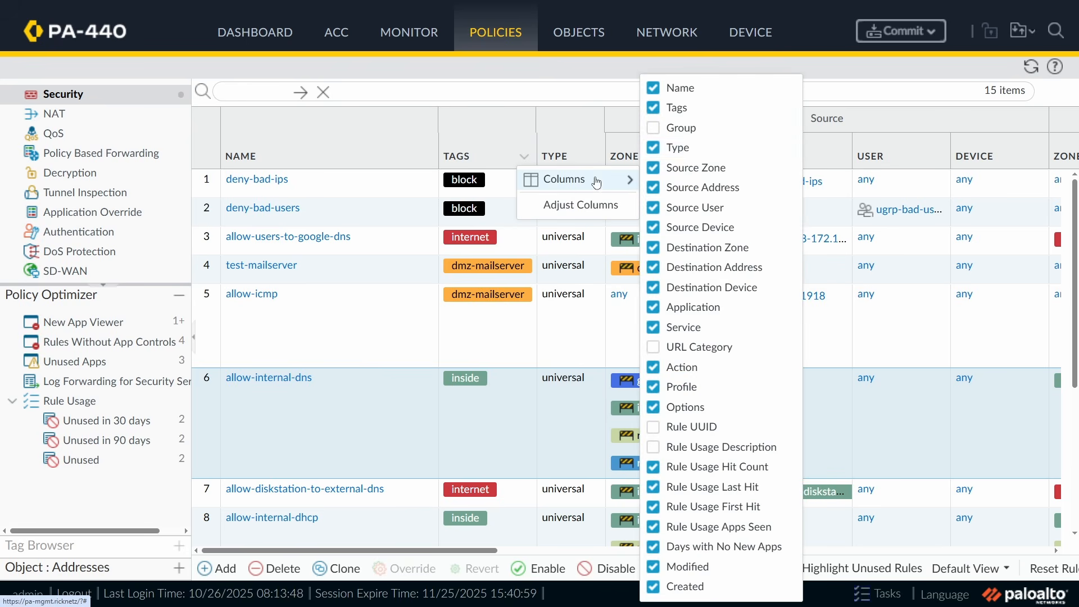
click(696, 130)
click(595, 317)
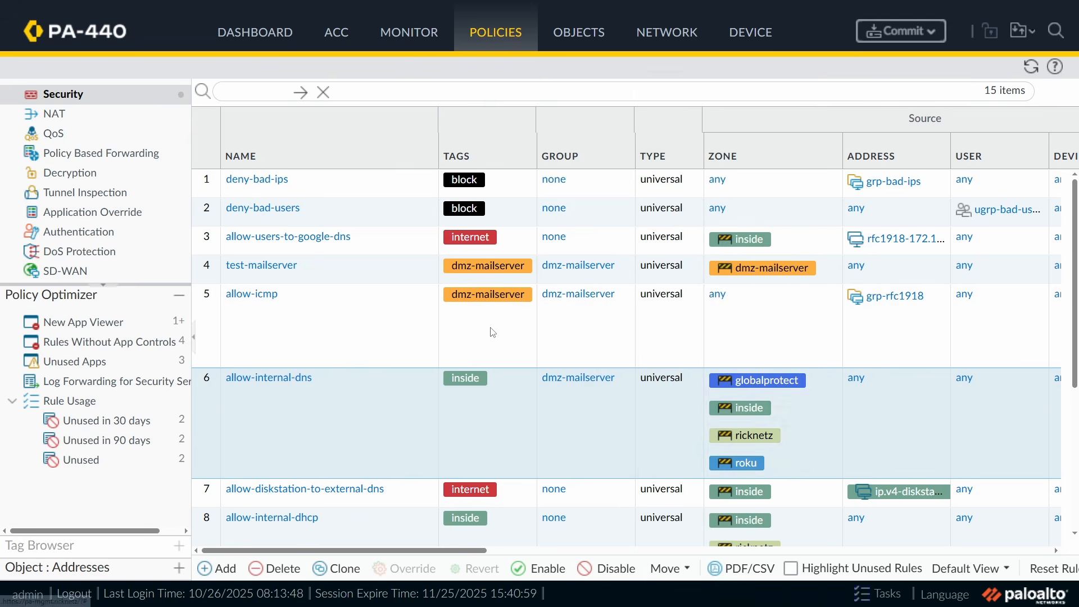
click(595, 318)
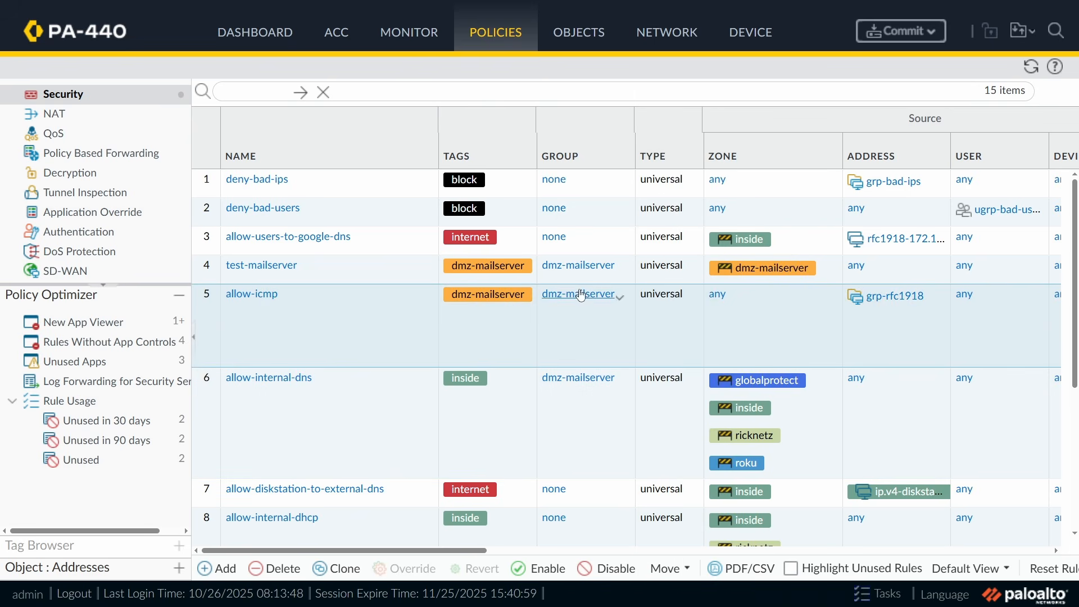
Step: Switch the security rule list from the default view to Rulebase by Groups
click(953, 568)
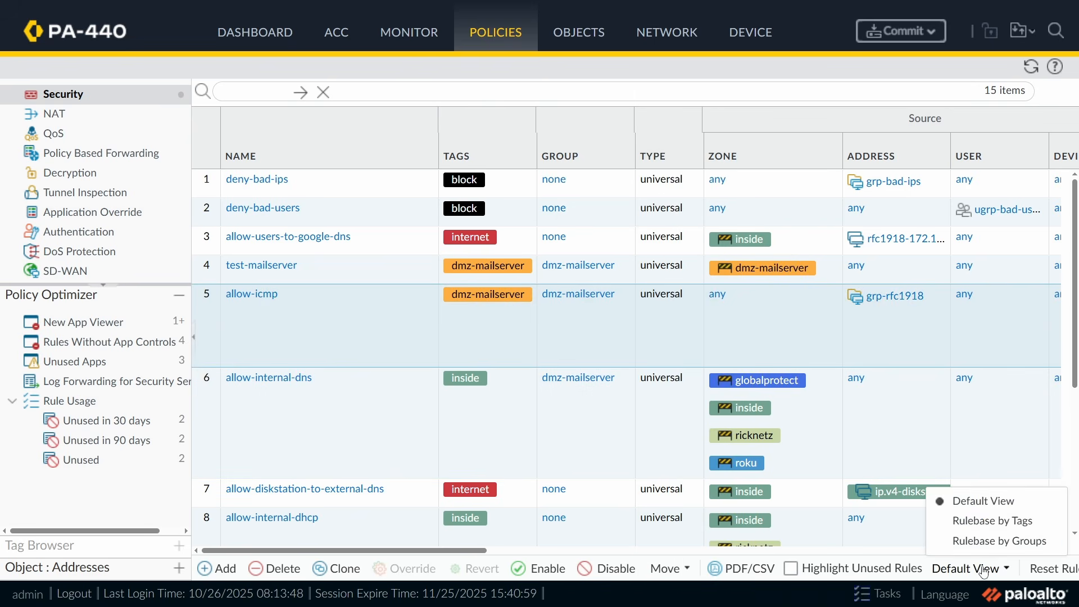
click(962, 499)
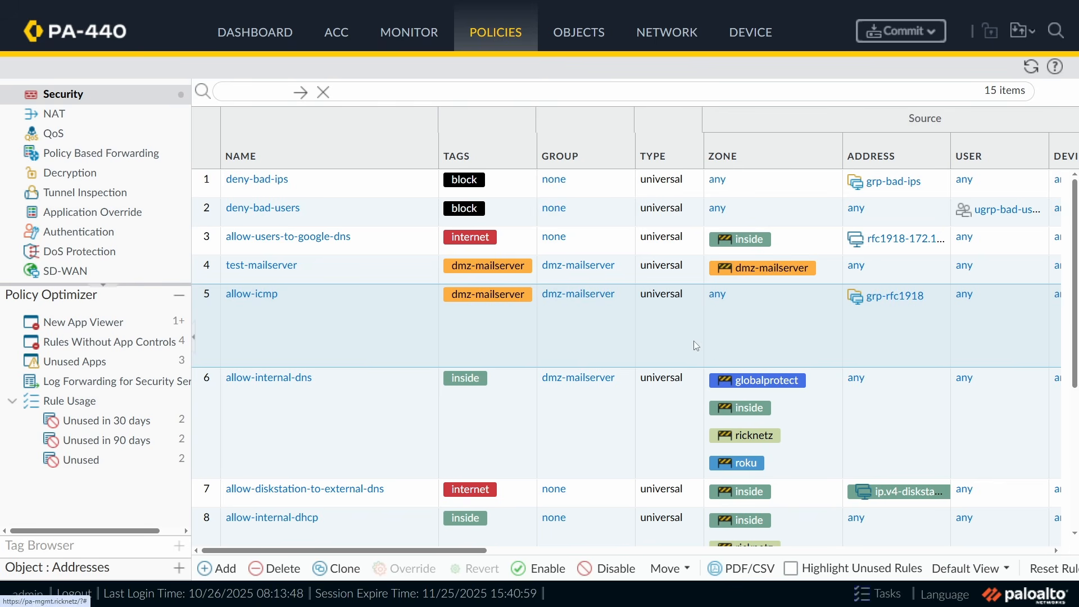
click(975, 570)
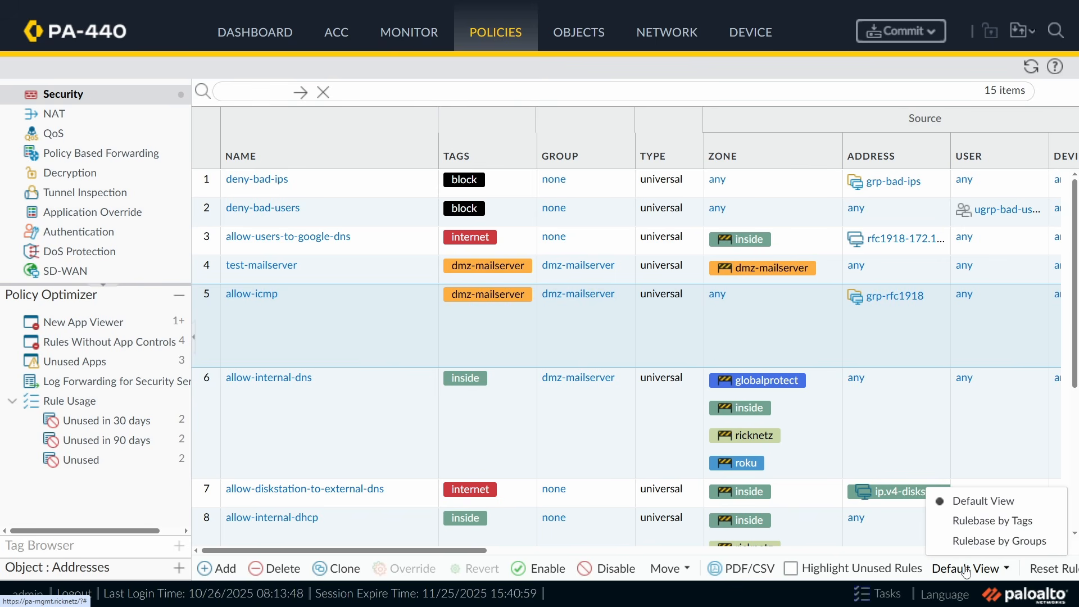
click(1030, 543)
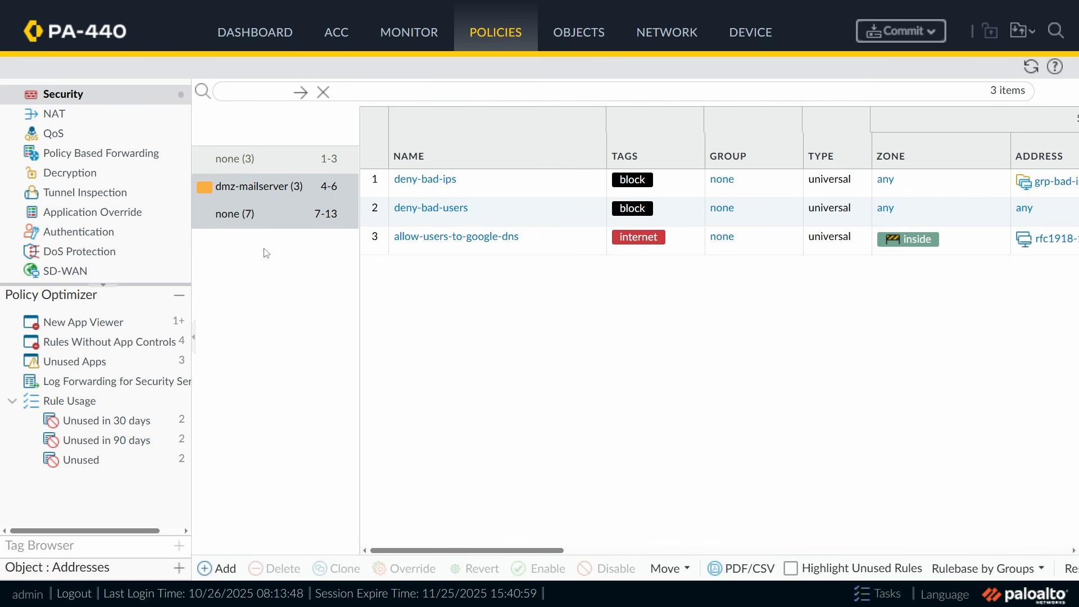
Step: Show the rules in the dmz-mailserver group and review the actions offered for that group
click(257, 191)
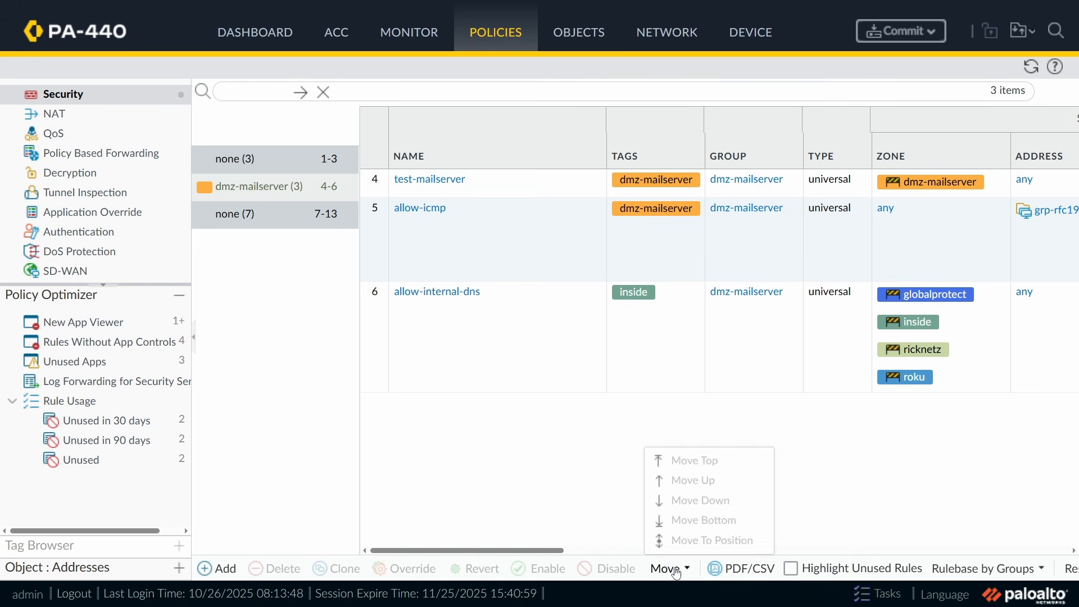
right_click(301, 187)
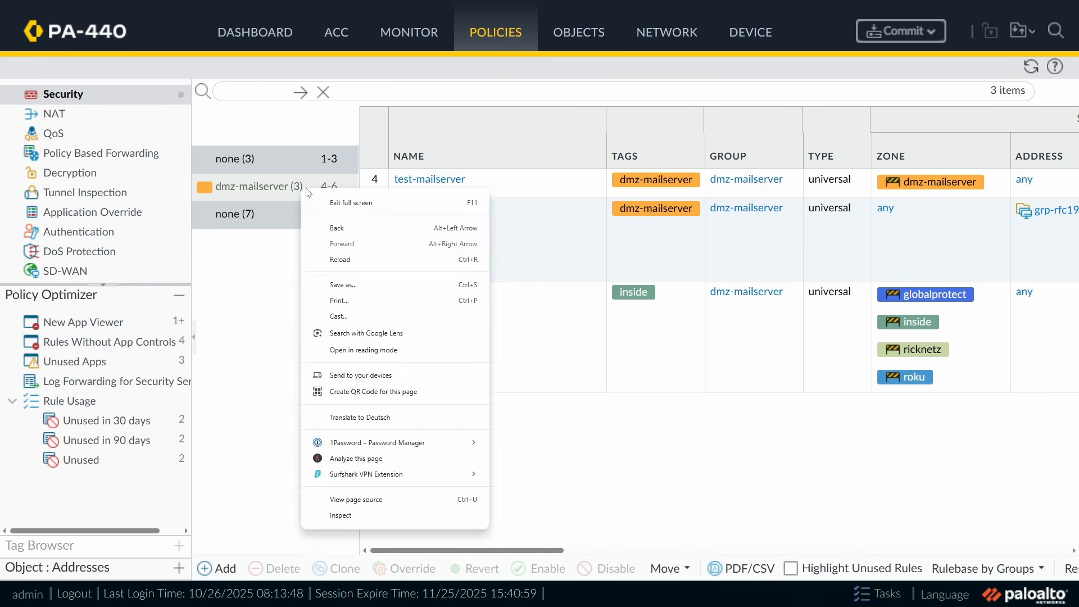
click(333, 187)
click(340, 190)
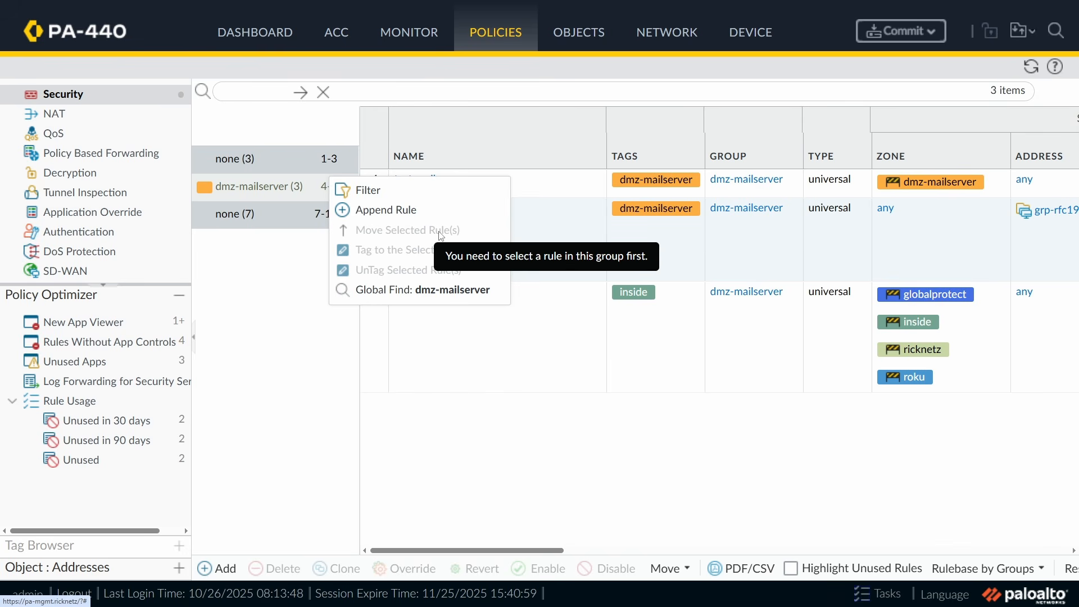
click(632, 468)
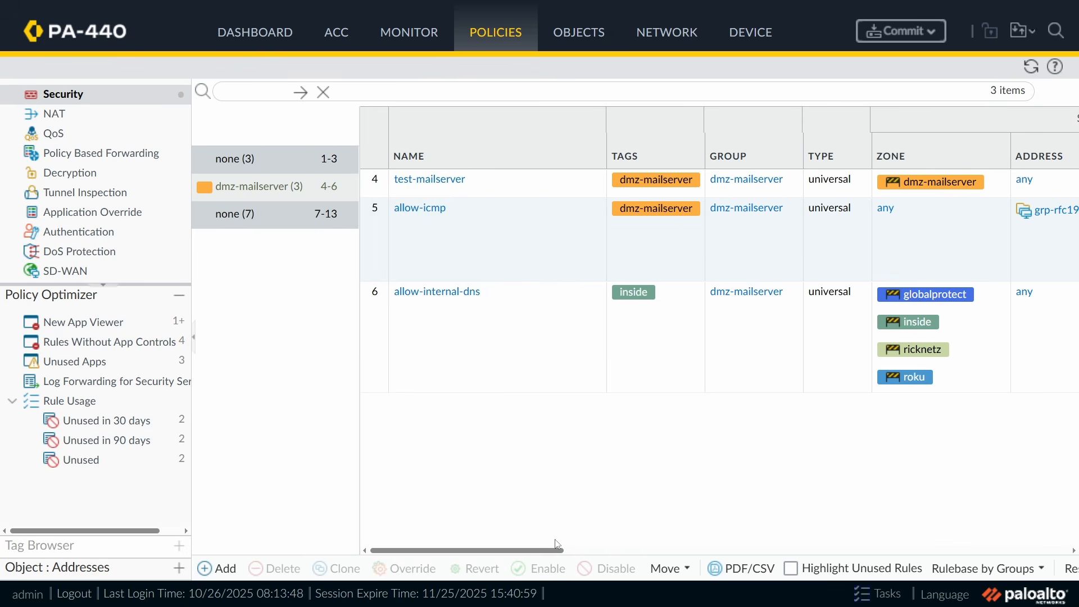
Step: Examine the Group actions for changing the group of, moving, deleting or cloning all rules in the dmz-mailserver group
drag(561, 550, 575, 552)
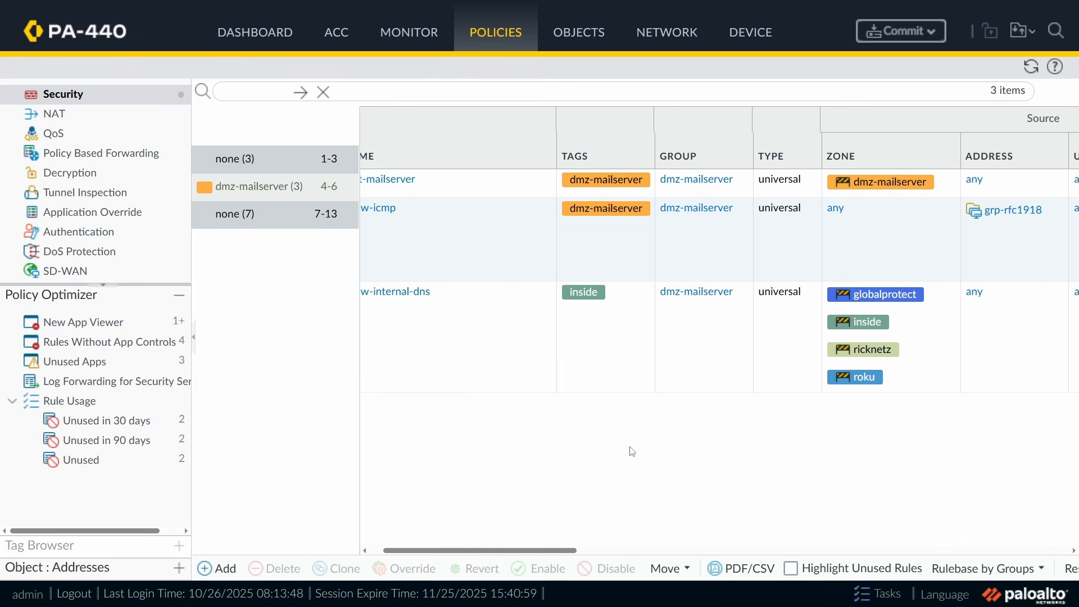
key(ctrl+minus)
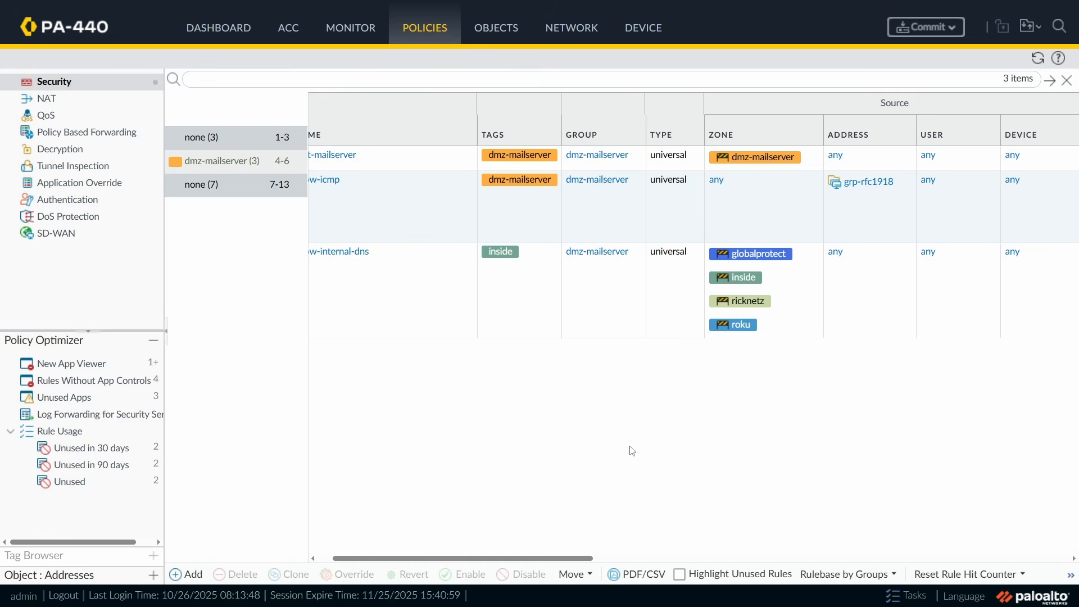
key(ctrl+minus)
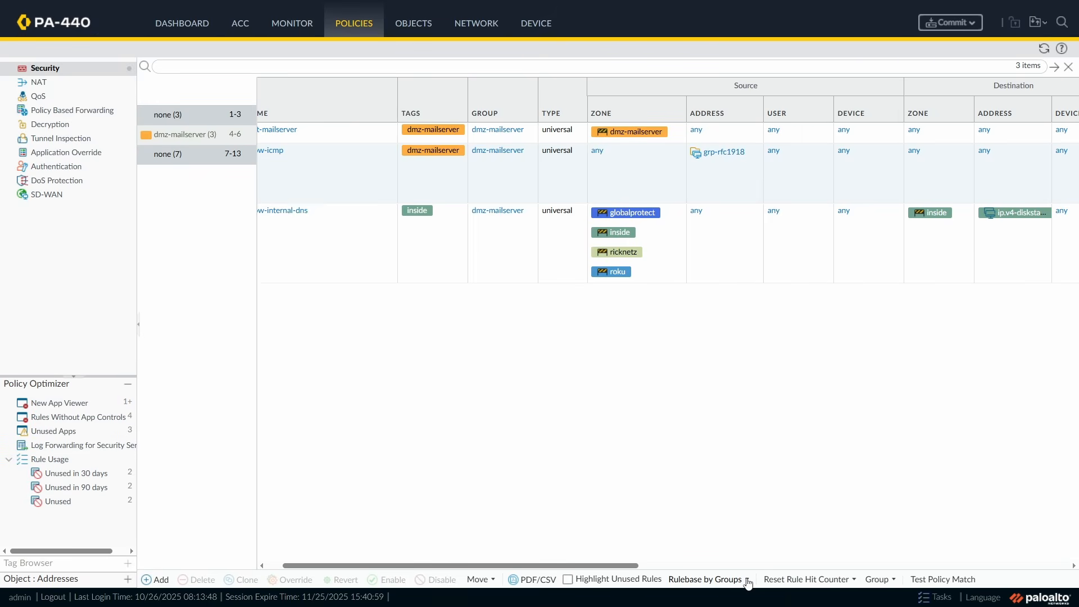
mouse_move(880, 584)
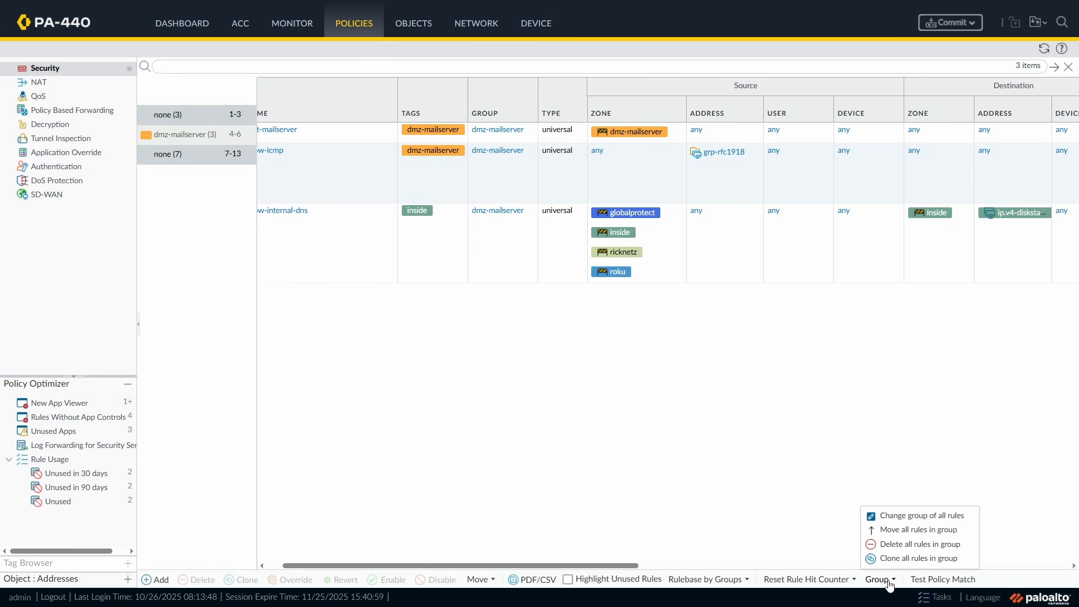
key(ctrl+plus)
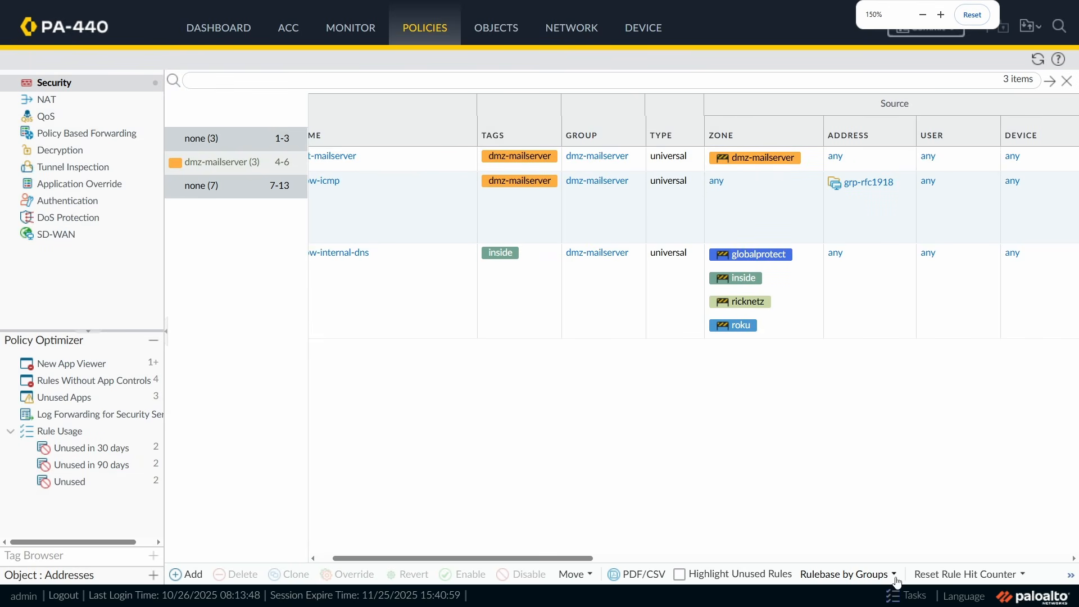
click(1070, 576)
mouse_move(998, 585)
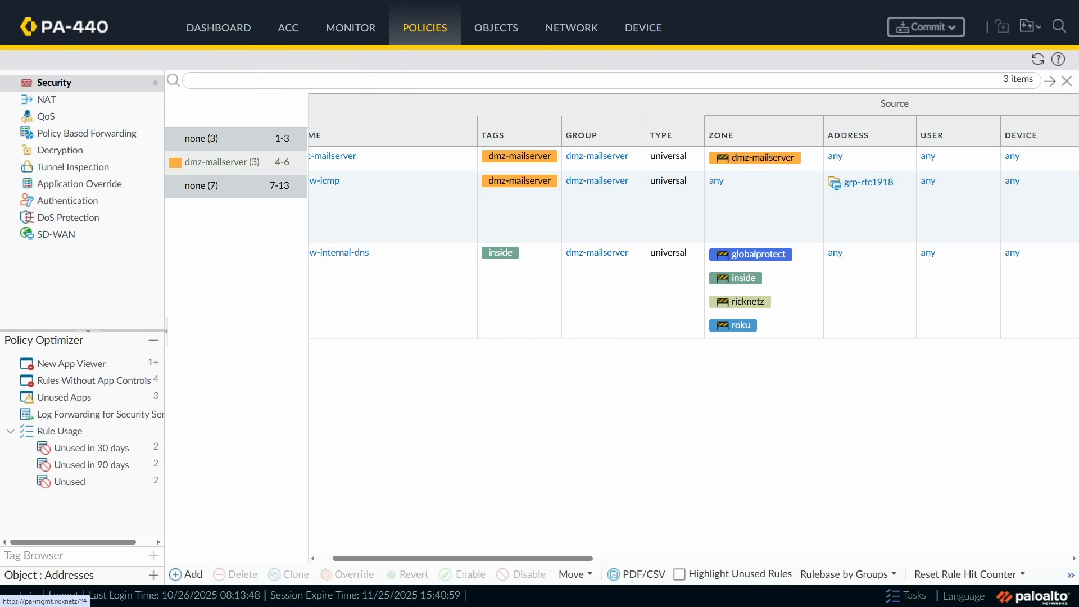
mouse_move(1073, 578)
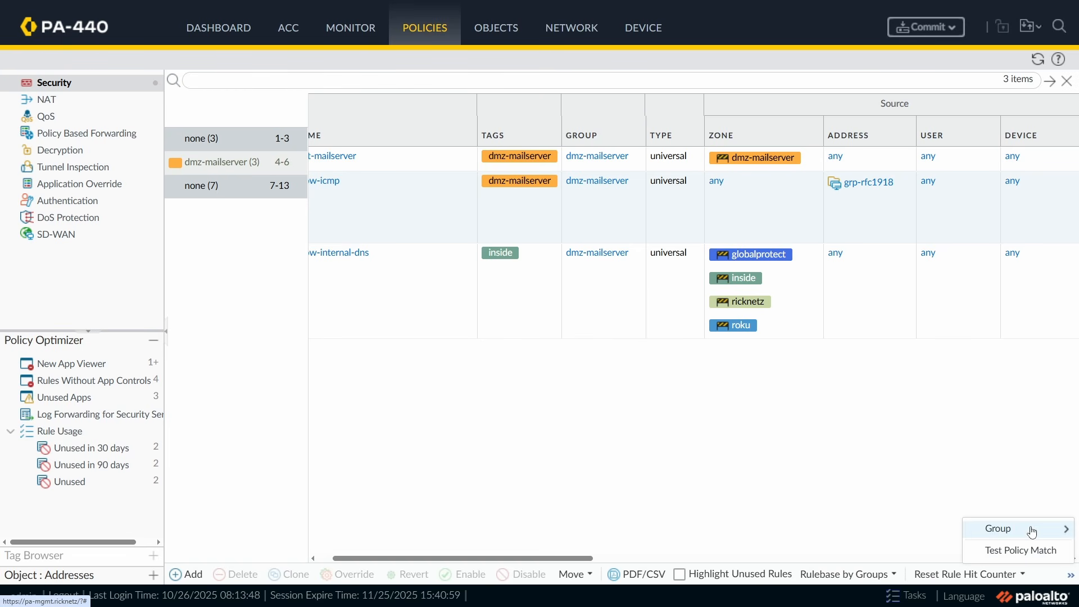
mouse_move(1031, 529)
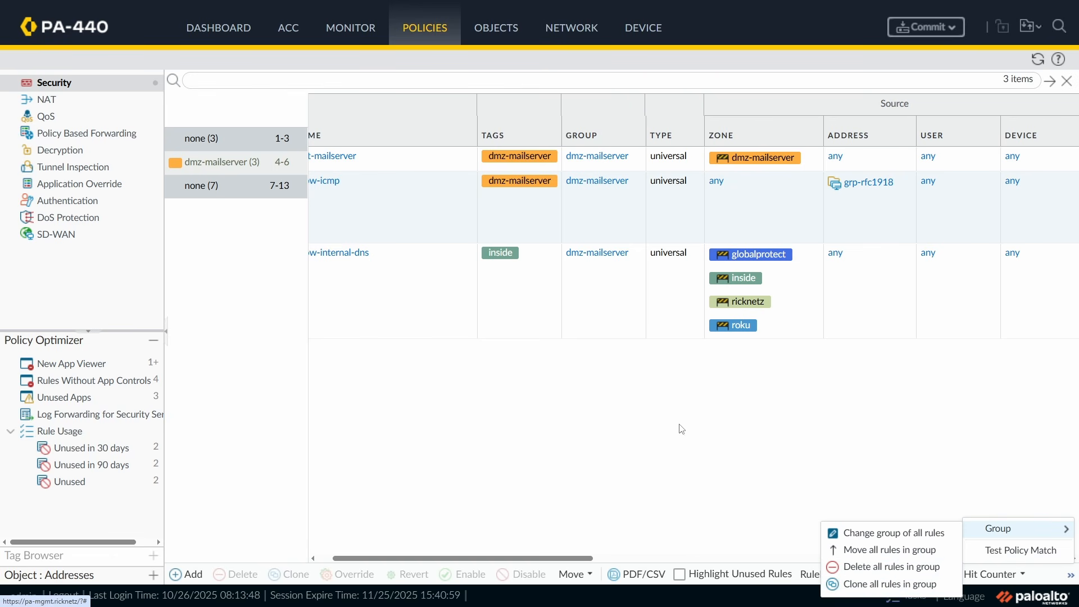
click(434, 397)
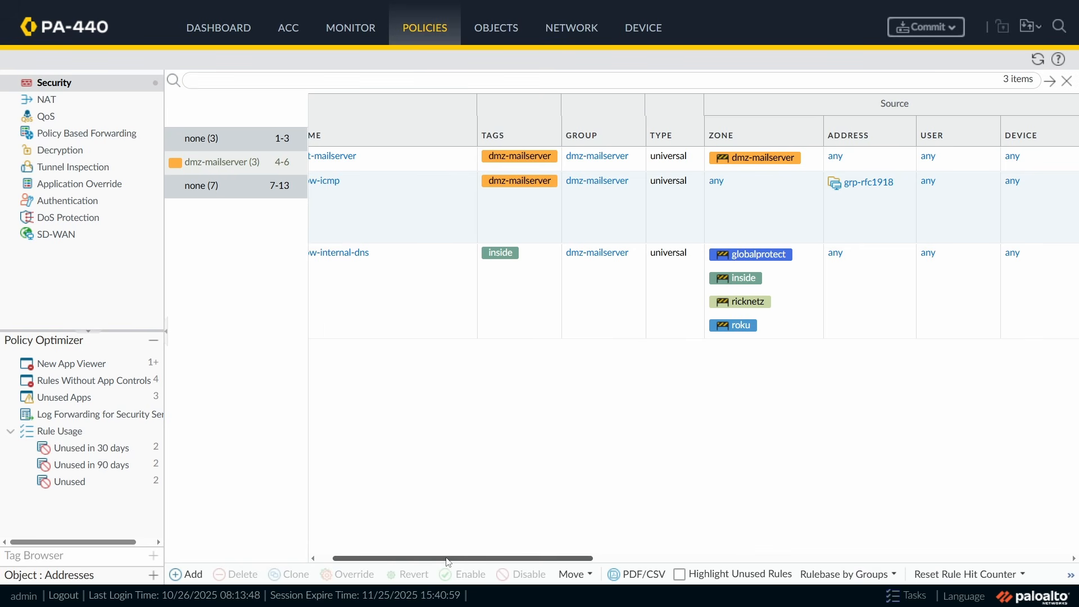
drag(448, 558, 434, 558)
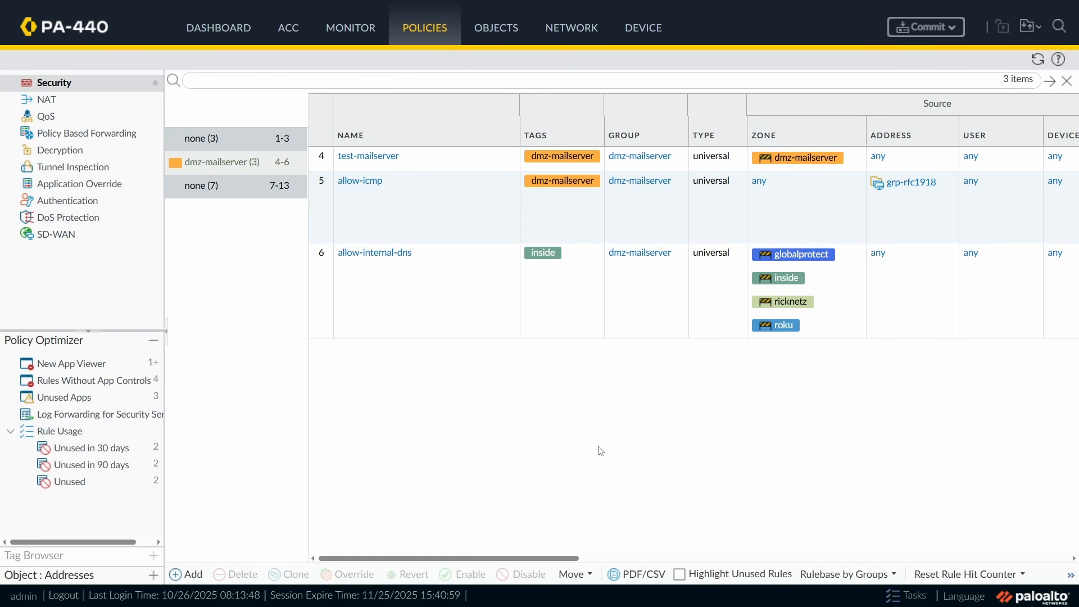
Step: Try the Rulebase by Tags view with its Tag Browser, and return the security rule list to the default view
click(871, 573)
click(870, 574)
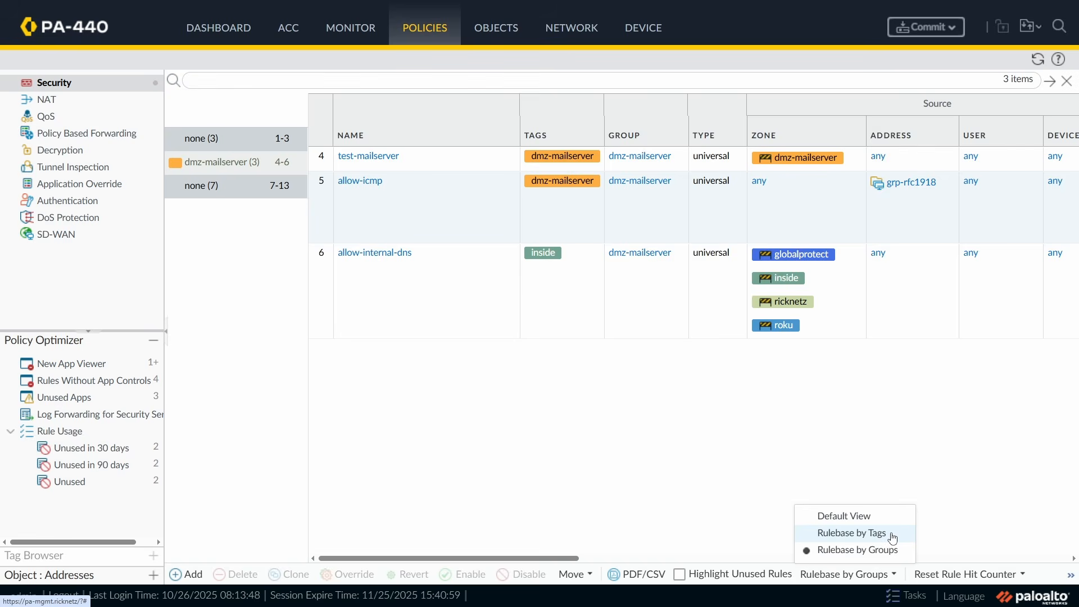
click(893, 534)
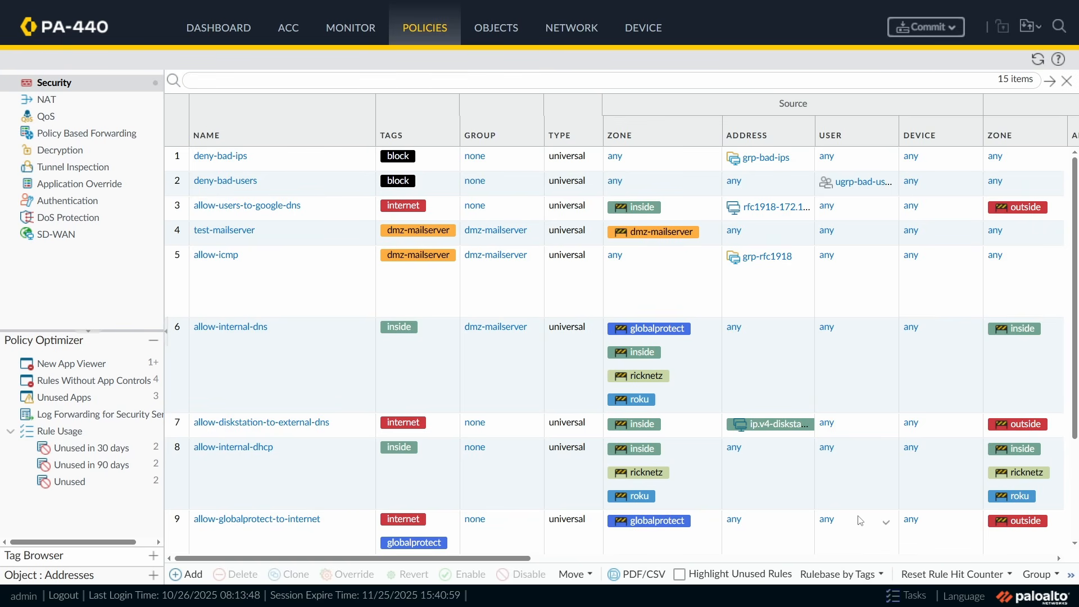
click(54, 556)
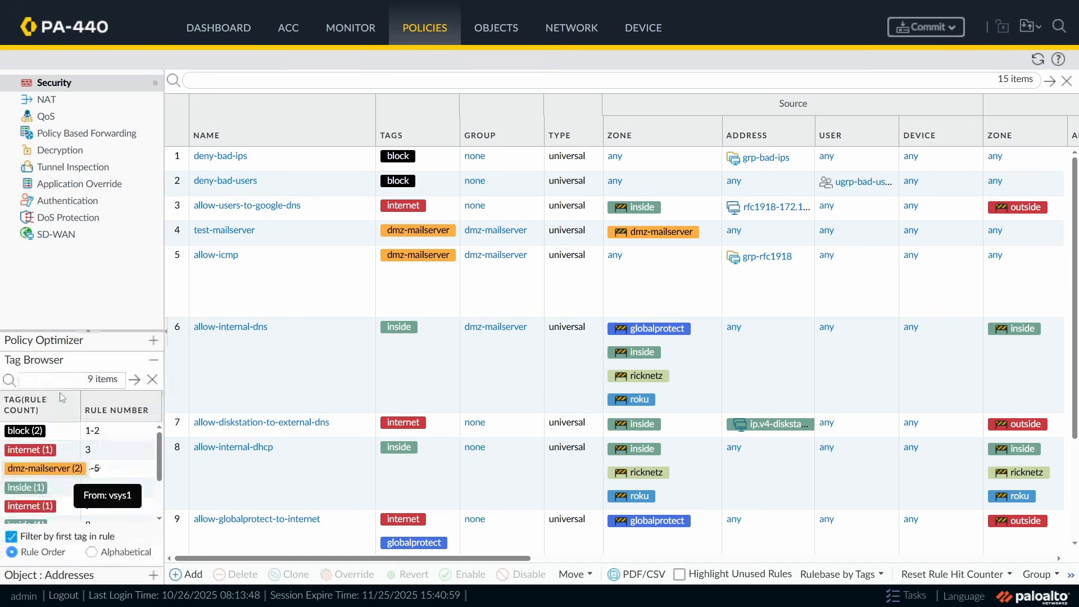
click(861, 575)
click(856, 516)
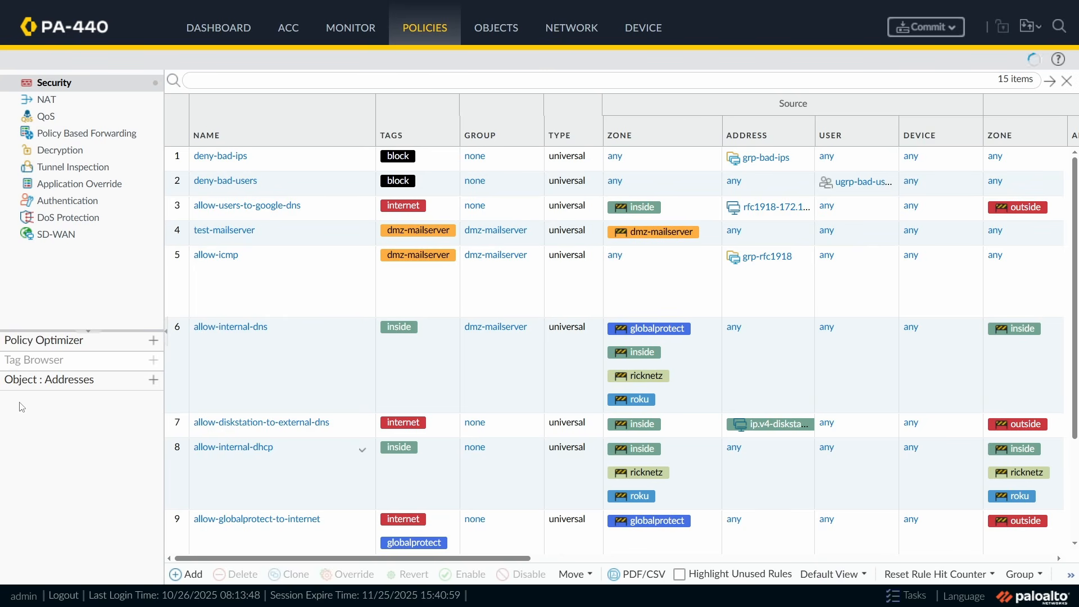
Step: Switch the security rule list to Rulebase by Tags and enlarge the opened Tag Browser to show its full tag list
click(829, 574)
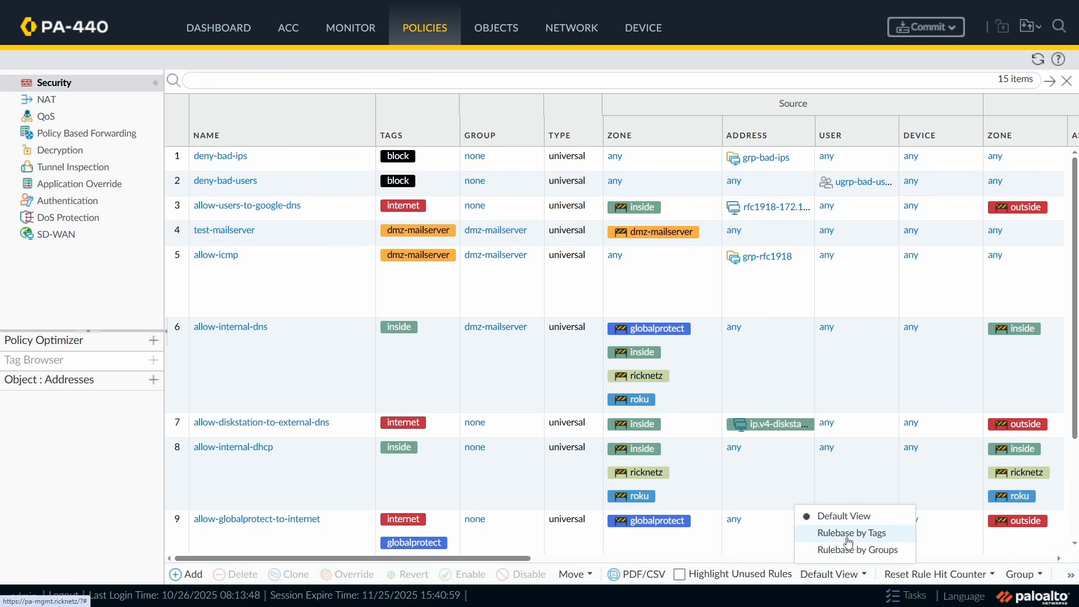
click(848, 537)
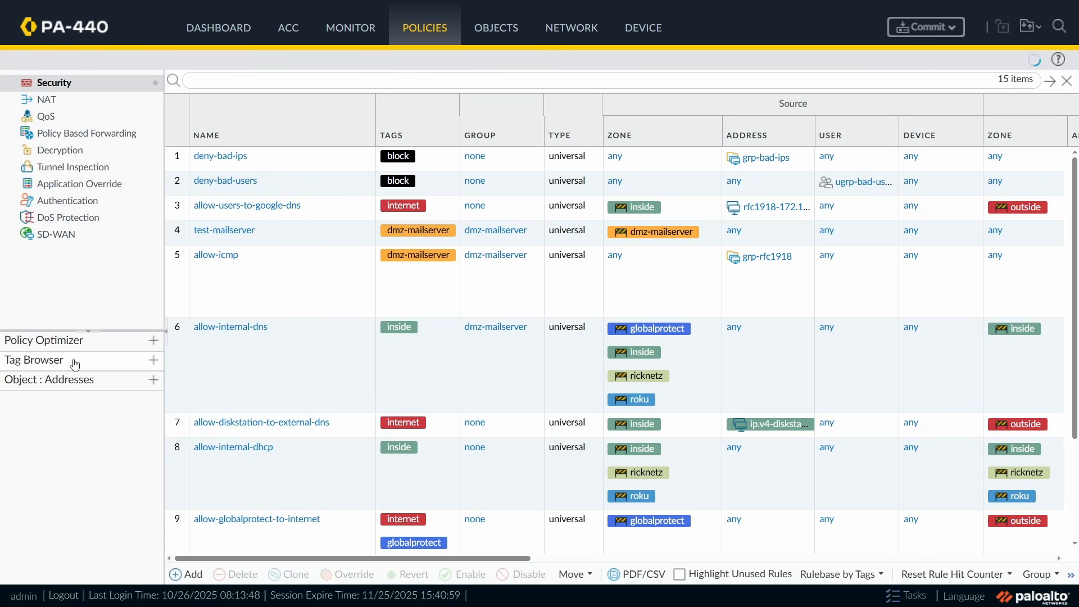
click(75, 365)
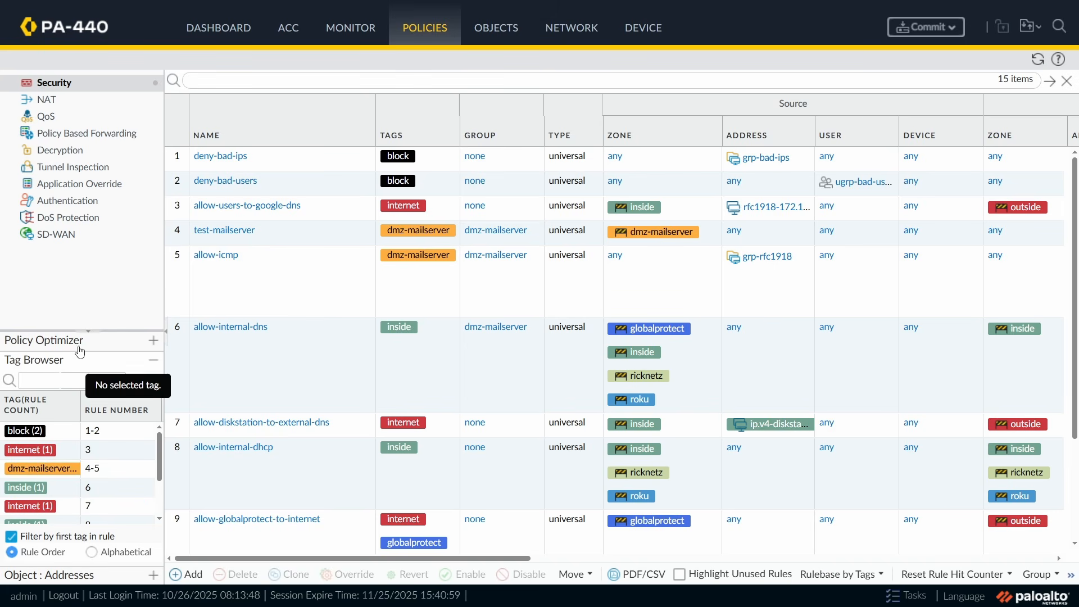
drag(109, 331, 115, 233)
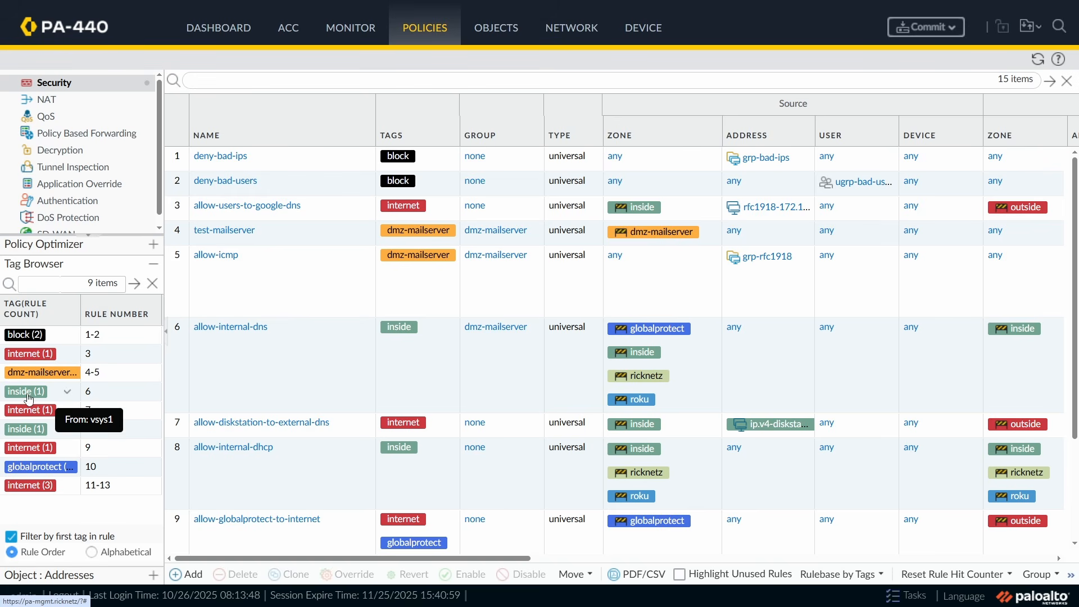
Step: Start applying the inside tag to the allow-icmp rule from the Tag Browser, and decline the confirmation
click(68, 393)
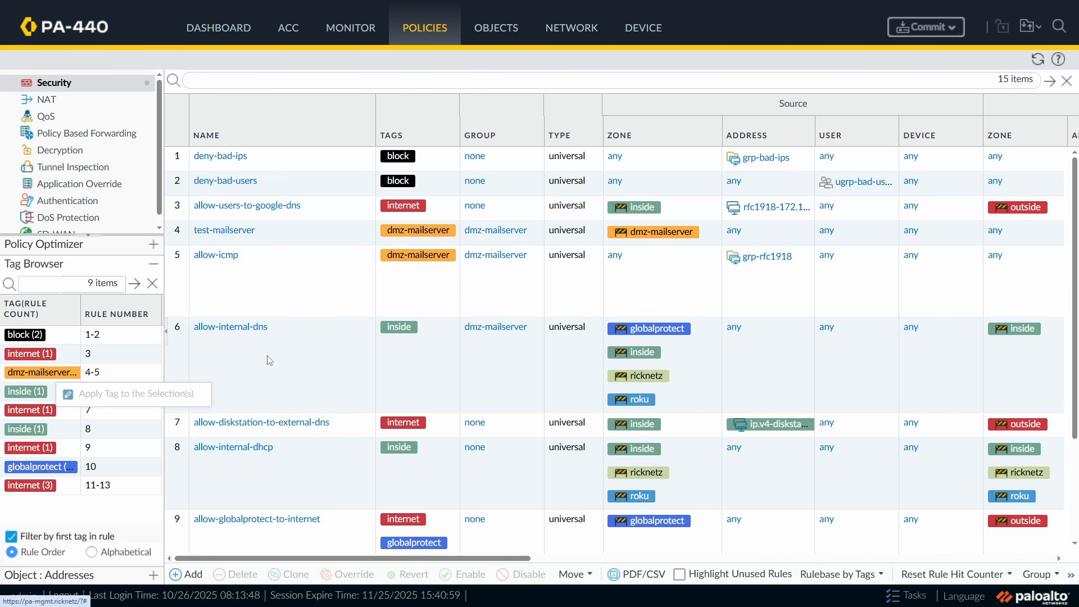
click(280, 289)
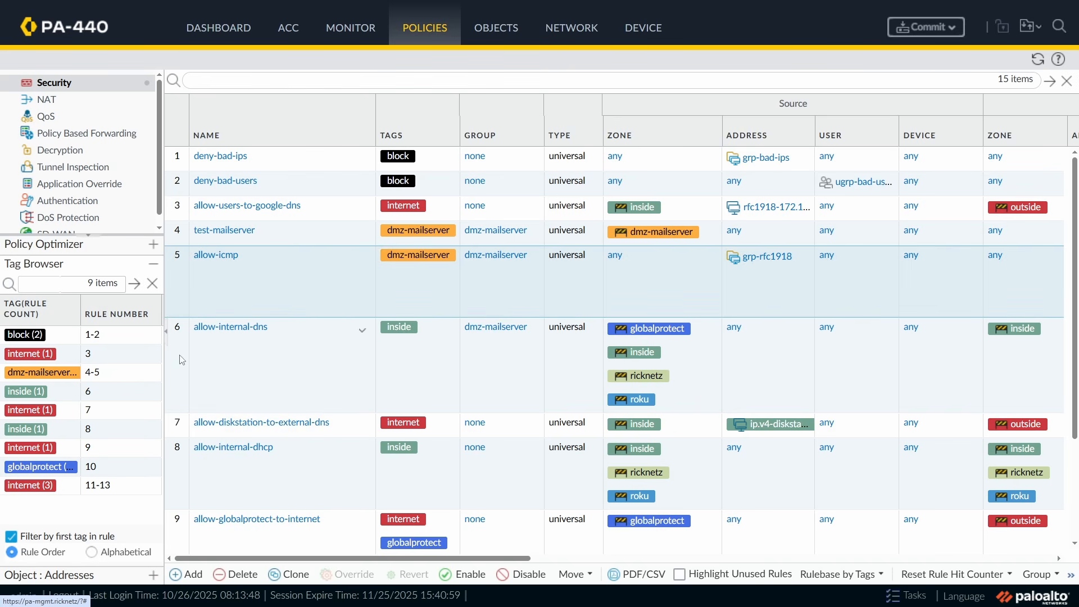
click(72, 393)
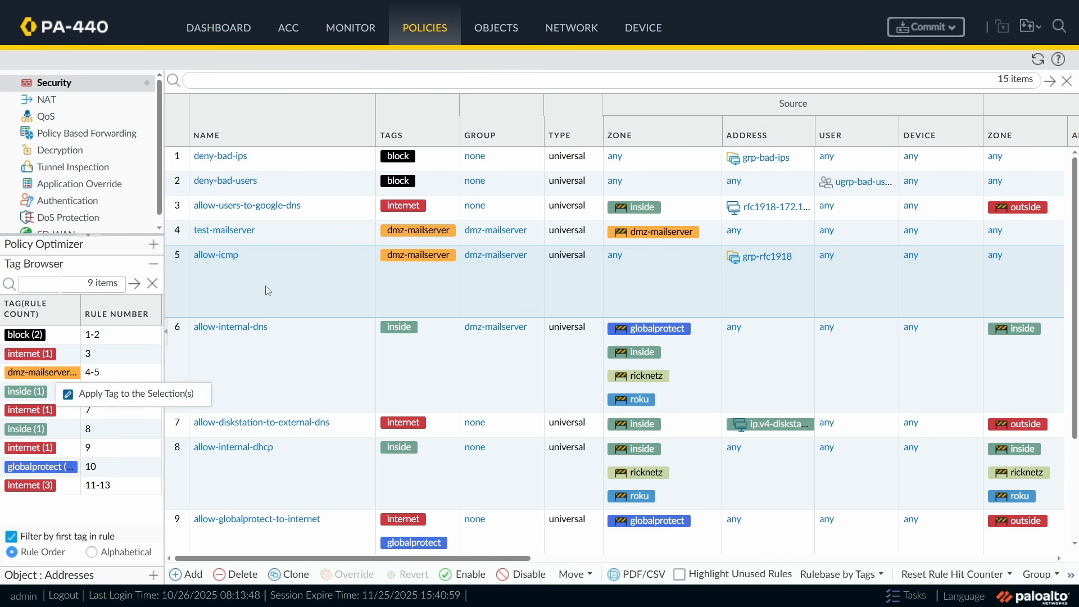
click(129, 403)
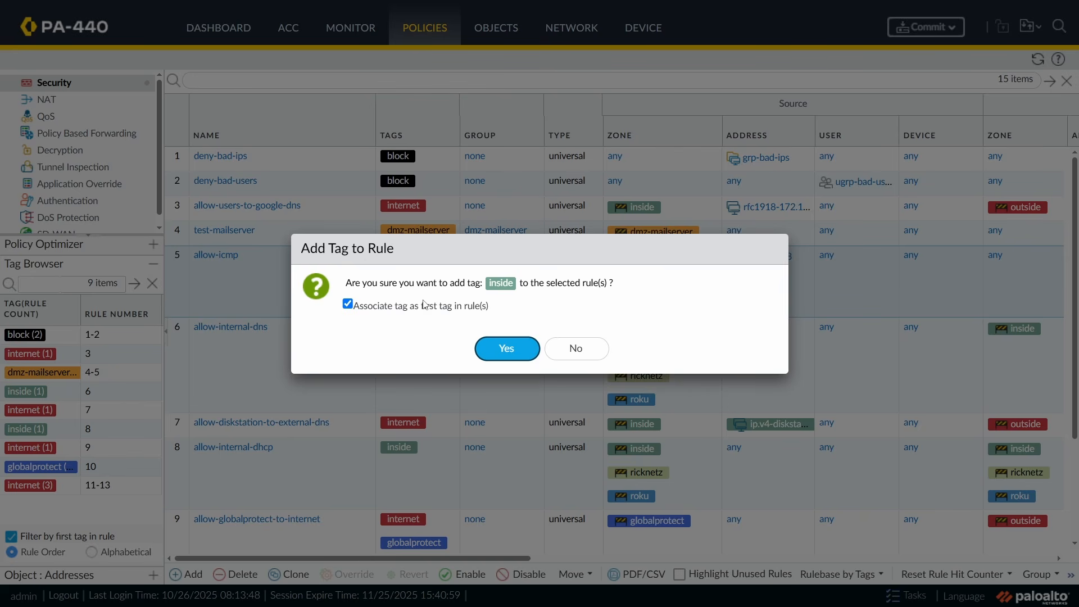
drag(464, 279, 451, 279)
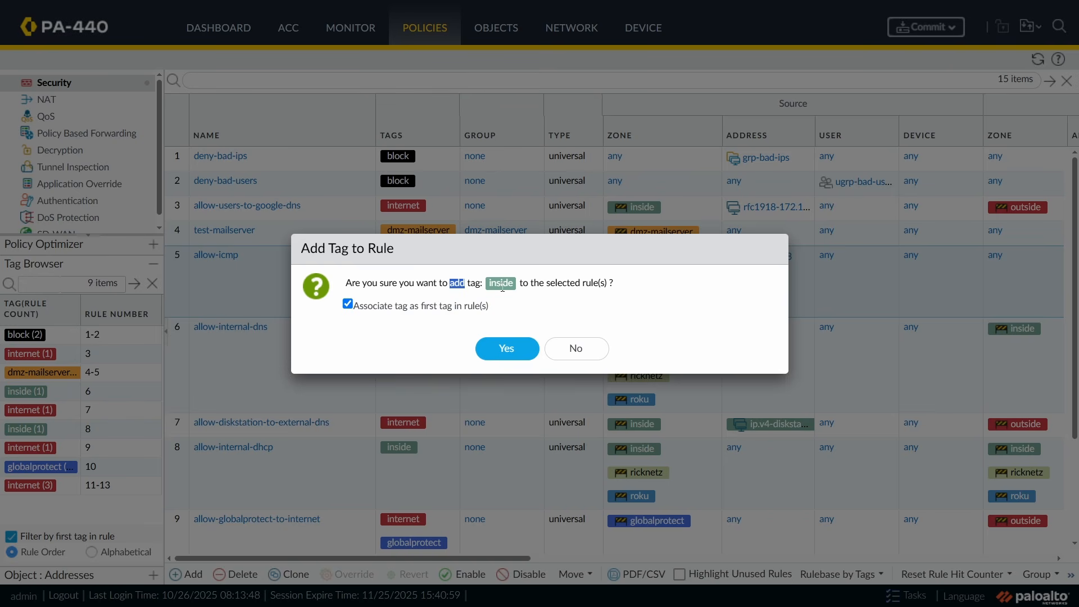
click(579, 347)
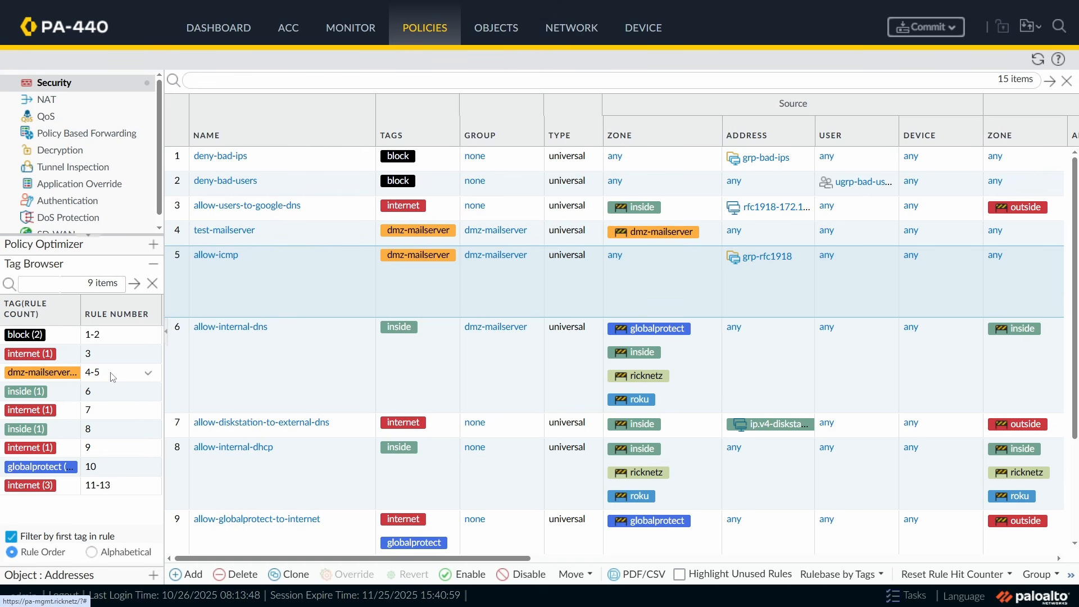
Step: Untag rules 4-5 from dmz-mailserver using the Tag Browser
click(149, 374)
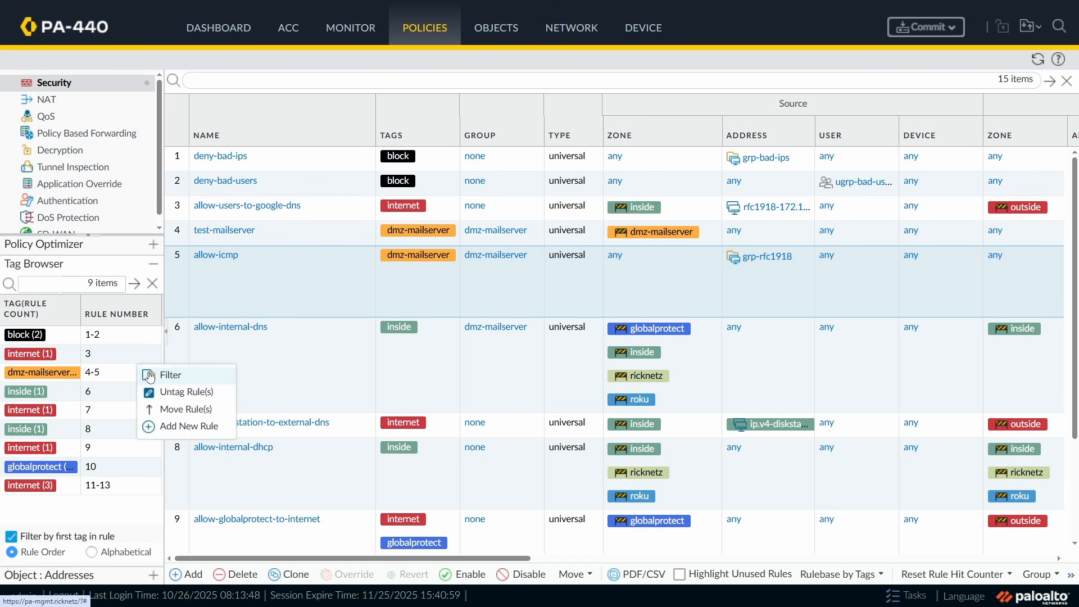
click(215, 393)
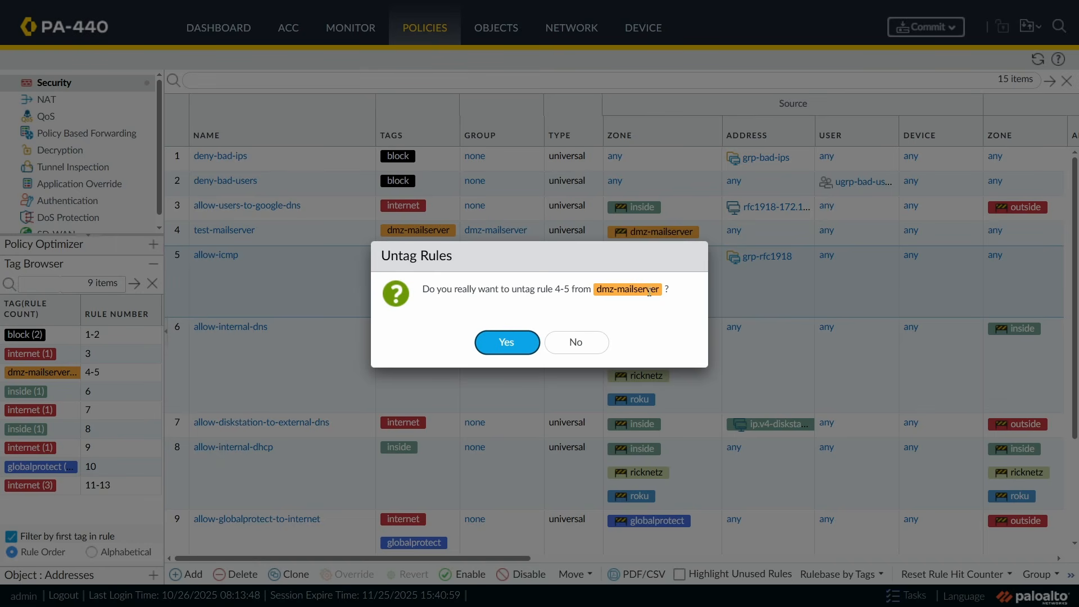
click(507, 341)
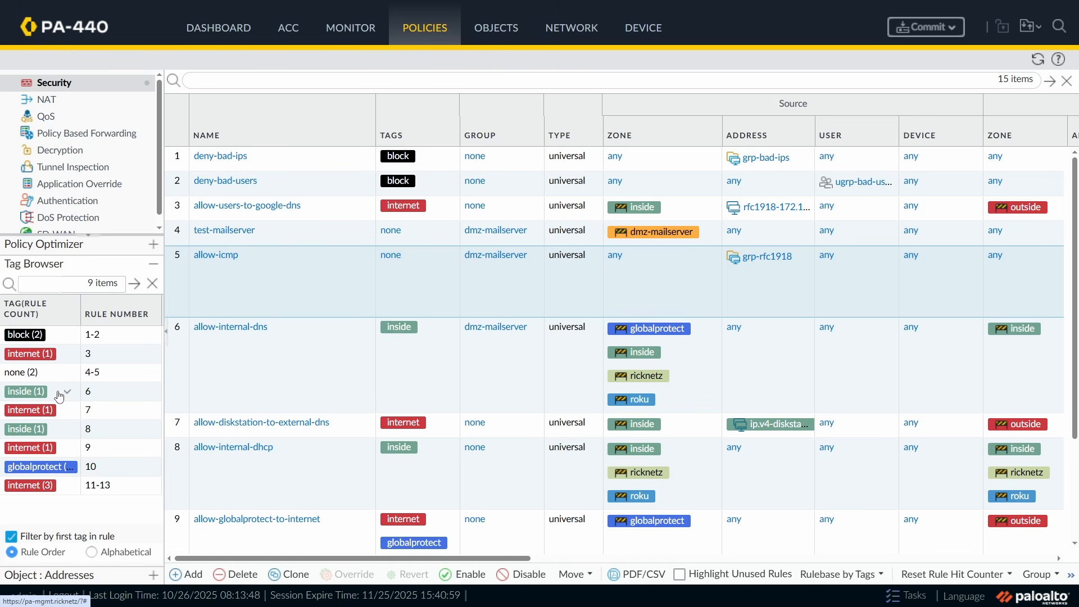
Step: Apply the inside tag as the first tag to the test-mailserver and allow-icmp rules
ctrl+click(293, 232)
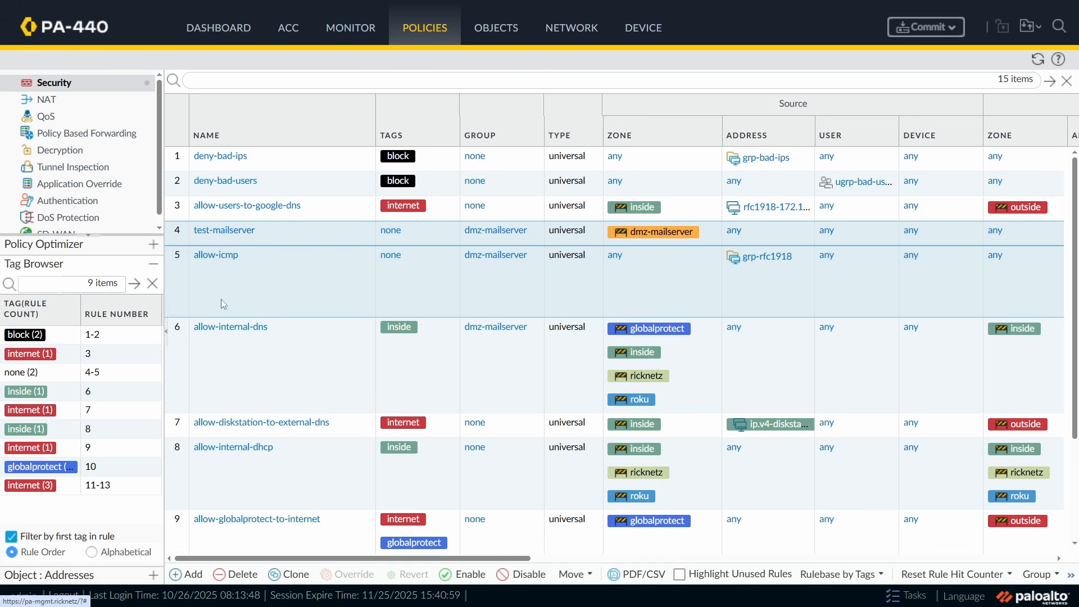
click(70, 396)
click(133, 397)
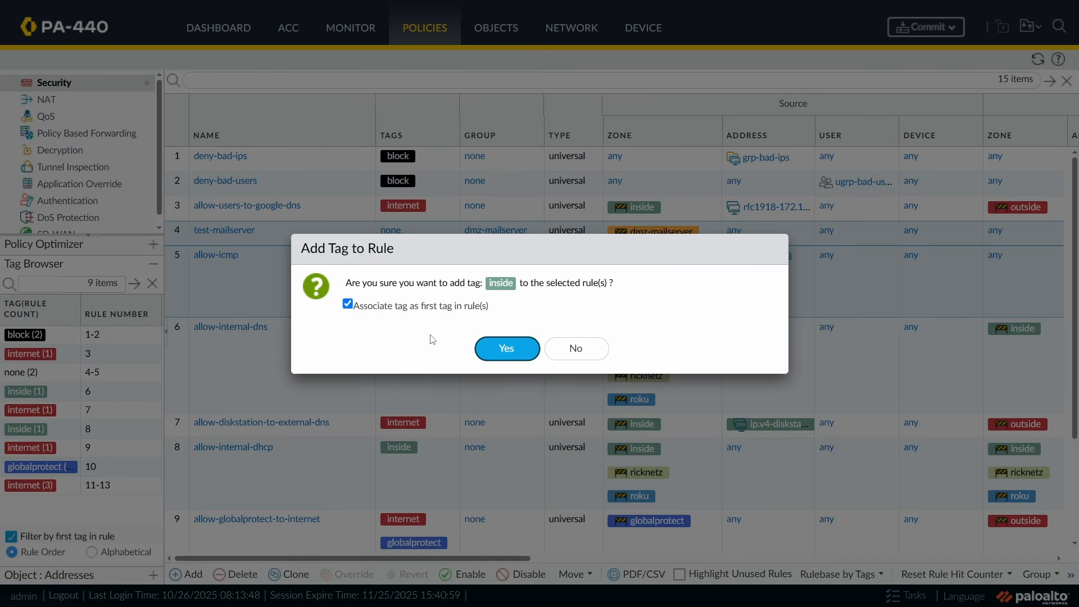
click(517, 360)
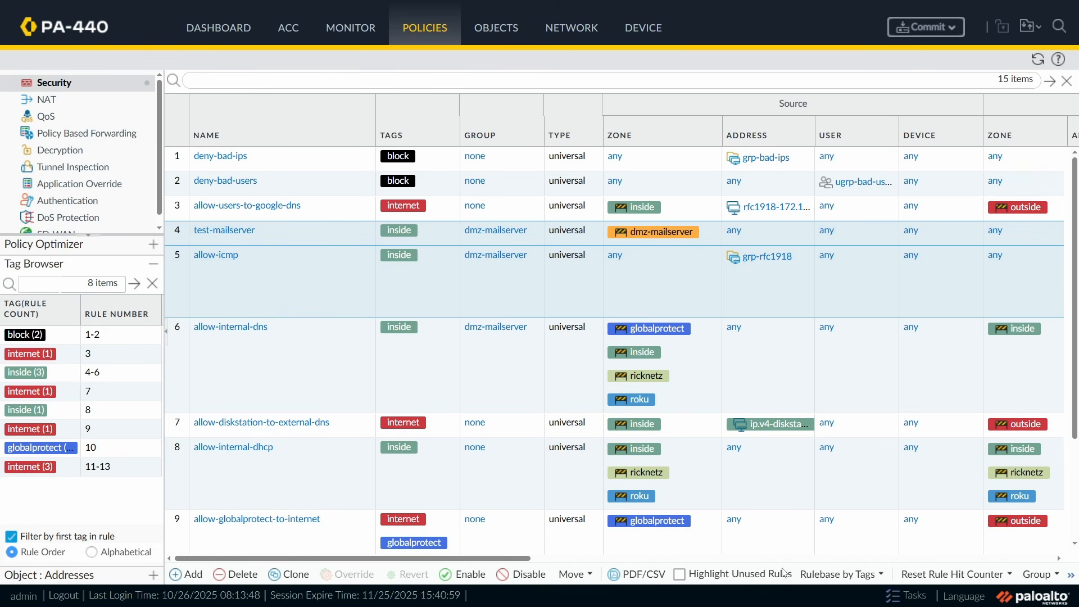
Step: Return the security rule list to Default View and revert all changes in the candidate configuration
click(840, 575)
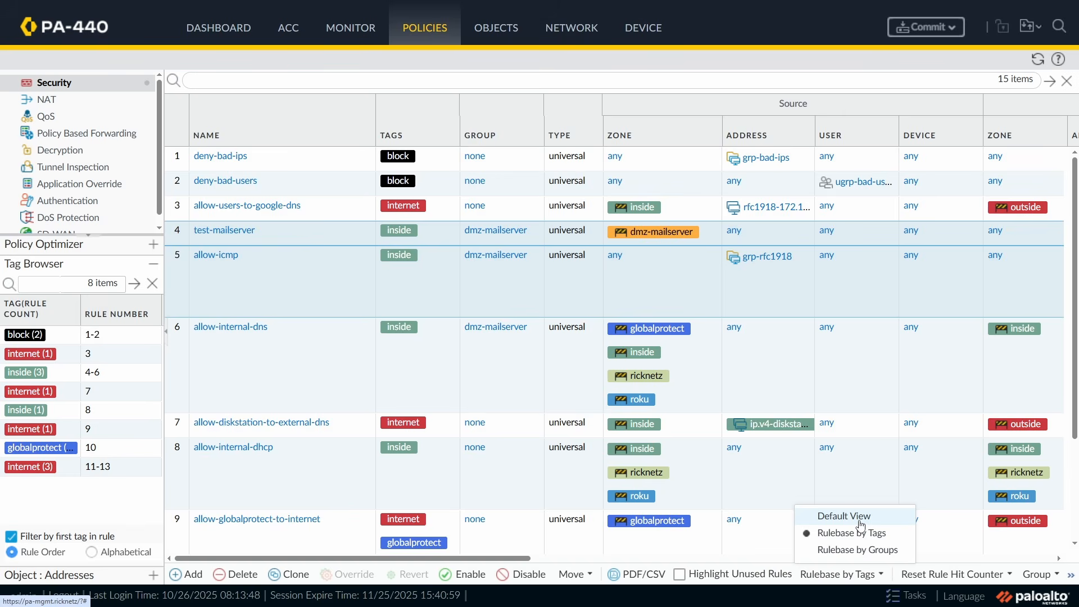
click(843, 516)
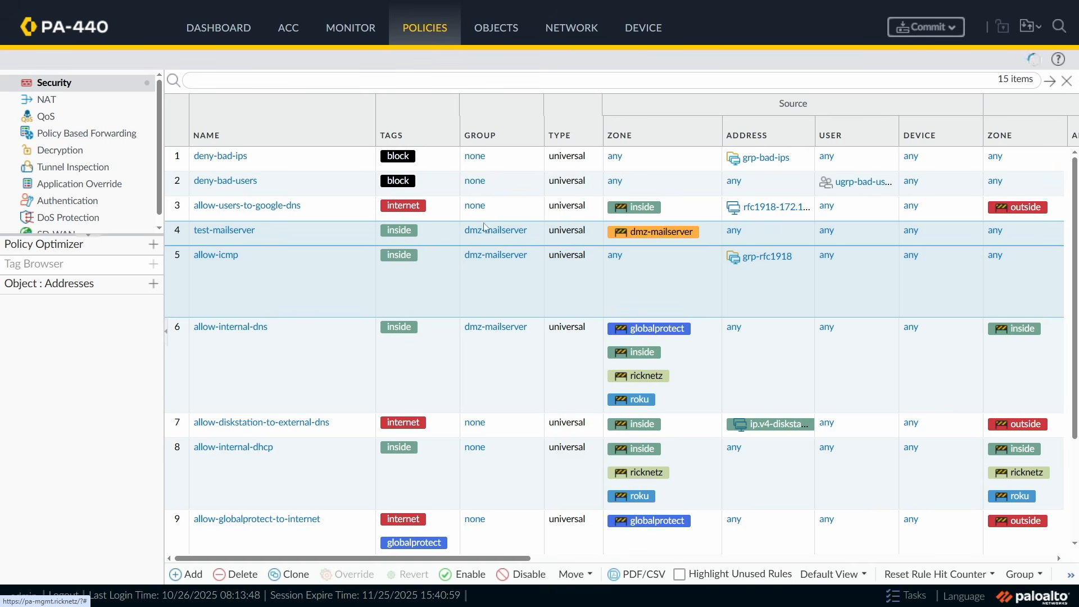
click(1031, 27)
click(1033, 69)
click(683, 508)
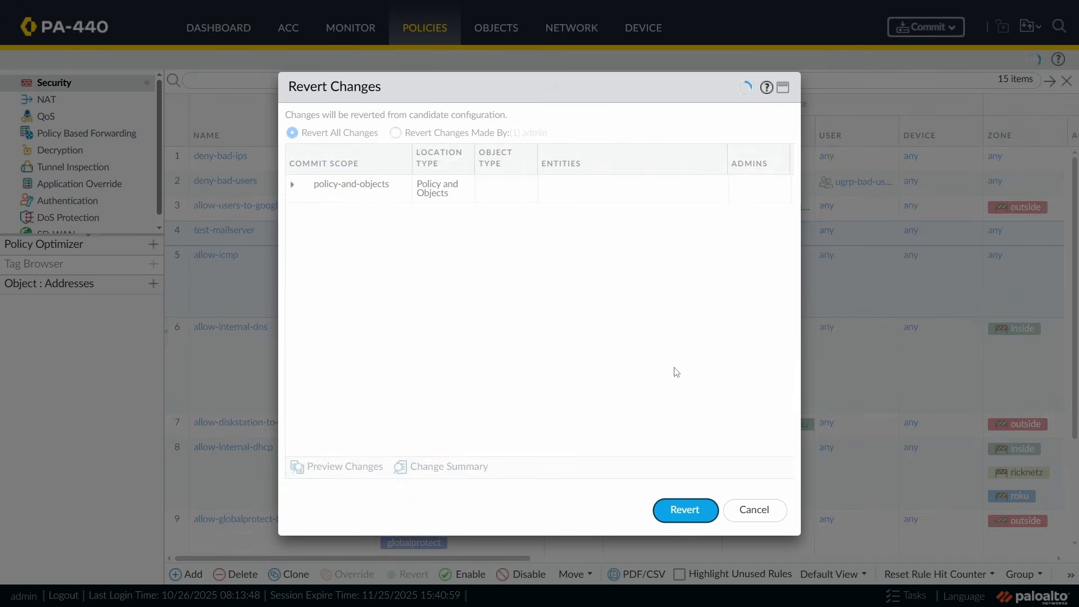
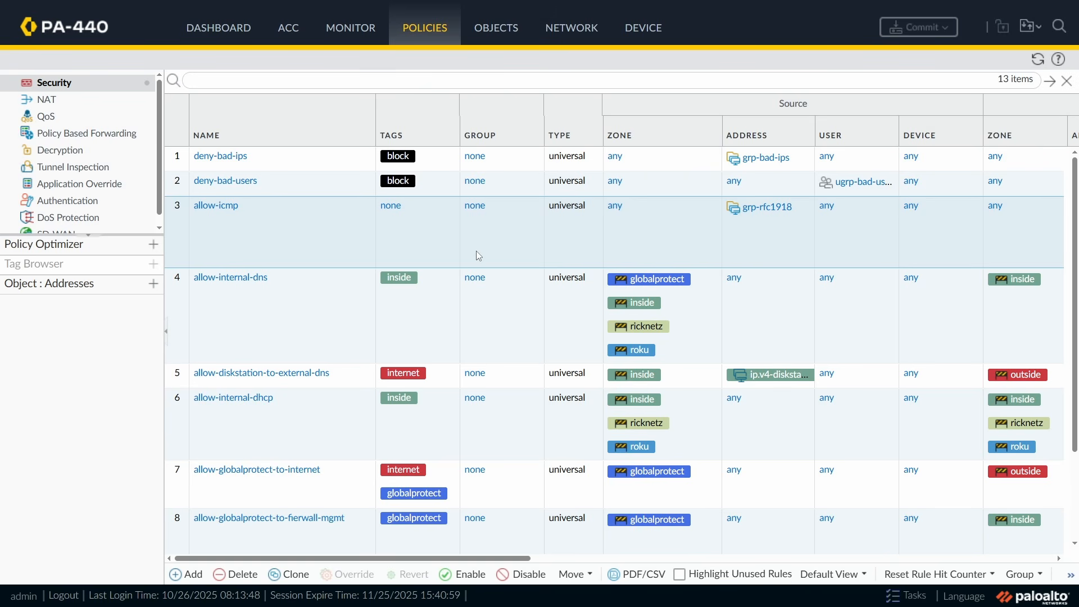
Step: Examine the deny-bad-ips rule's source, destination, application and action settings, and leave the rule without changing it
click(298, 162)
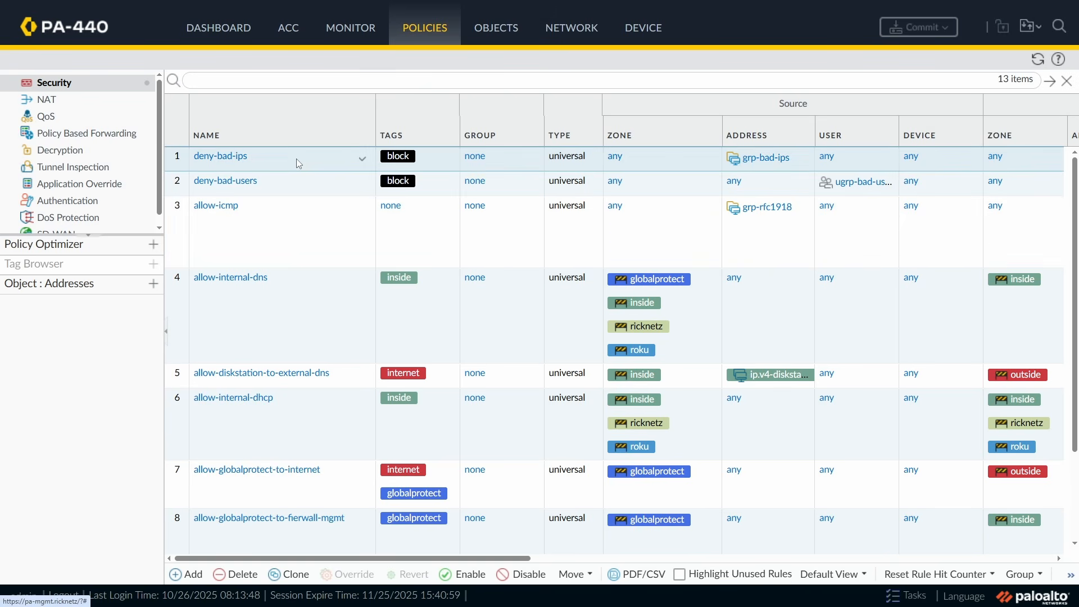
click(282, 184)
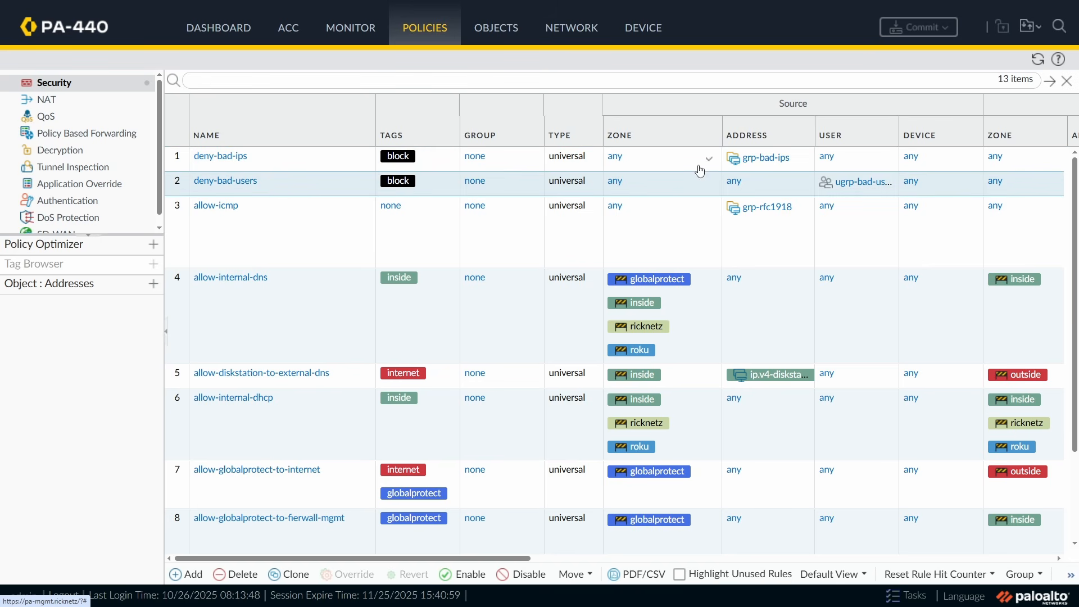
click(226, 155)
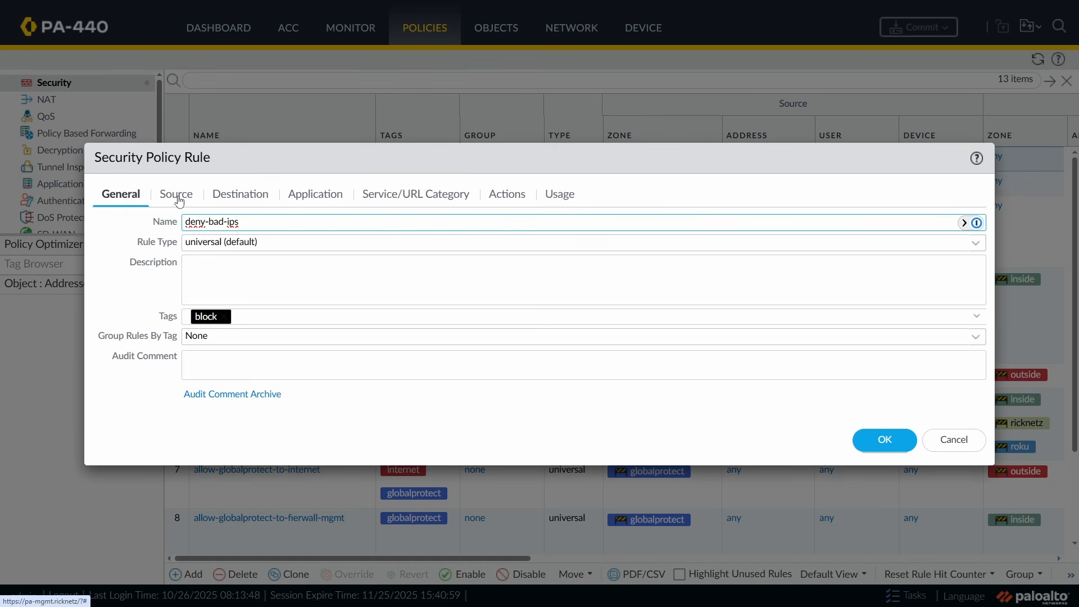
click(179, 200)
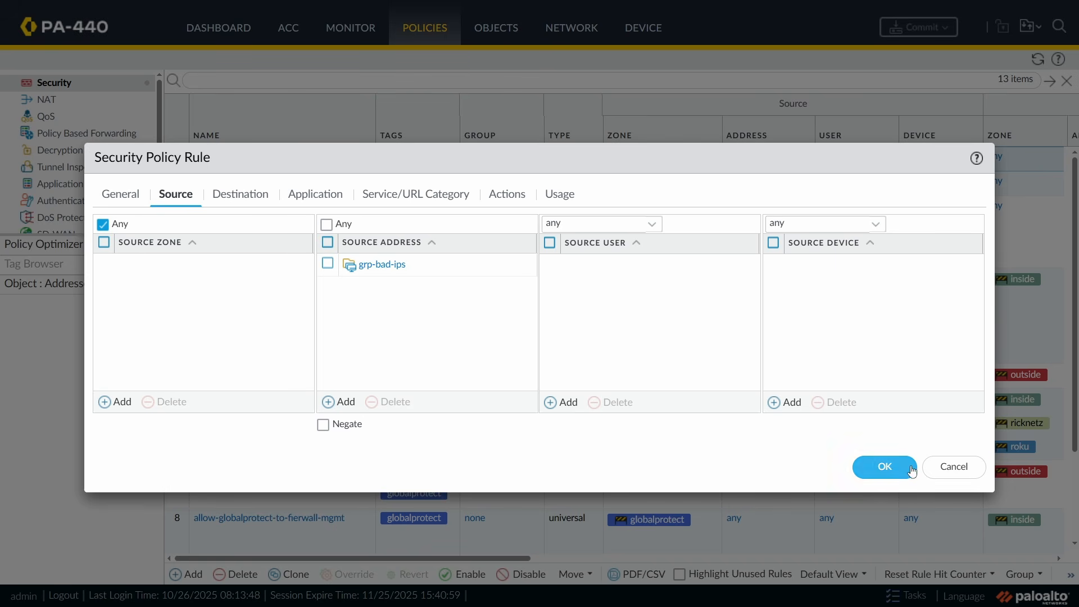
click(250, 197)
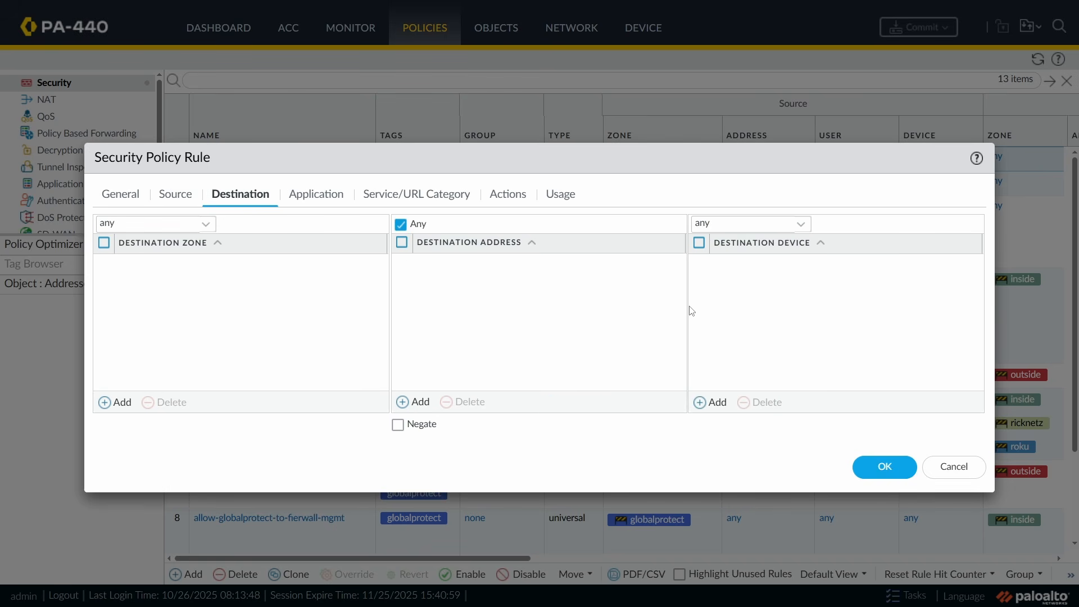
click(327, 203)
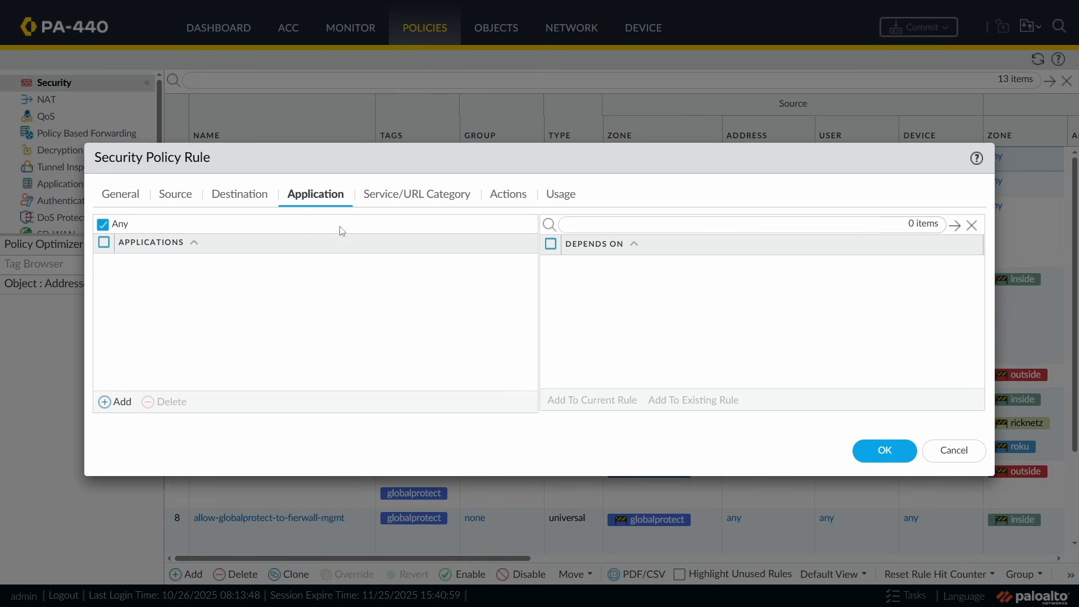
click(507, 198)
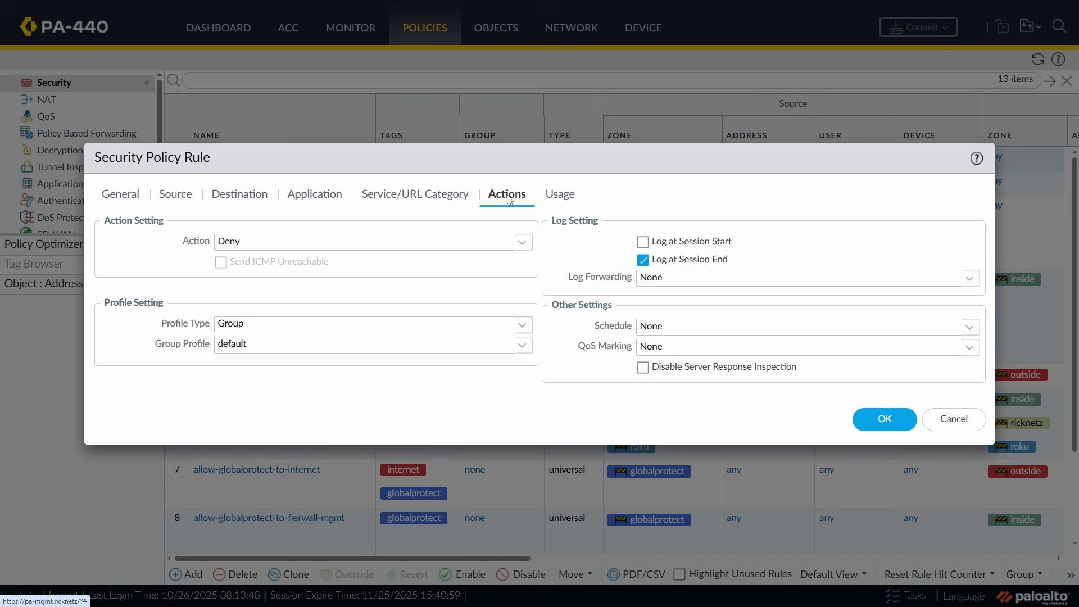
click(258, 245)
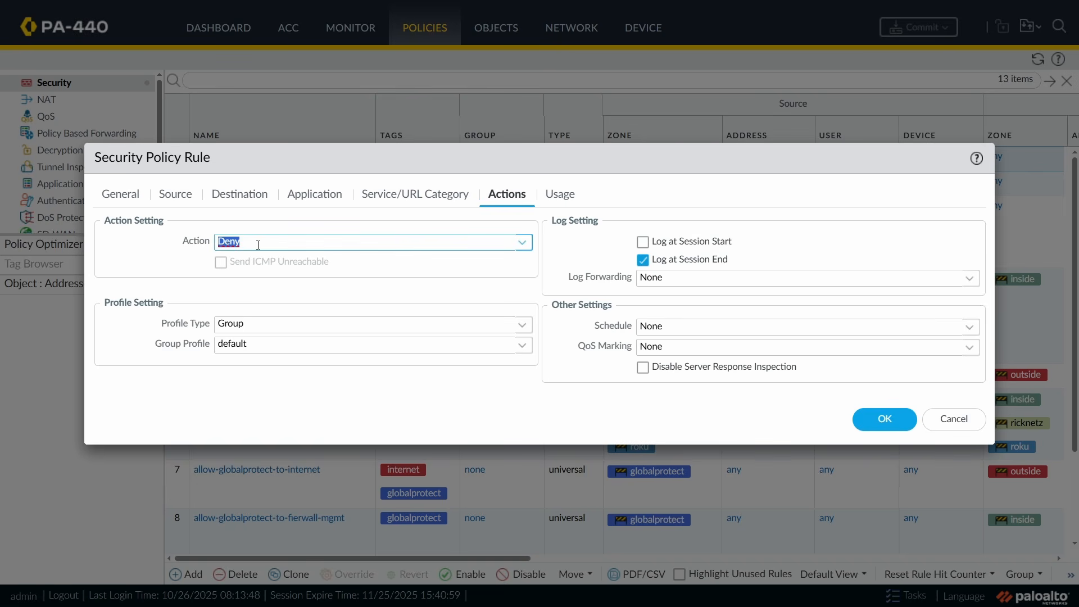
click(176, 202)
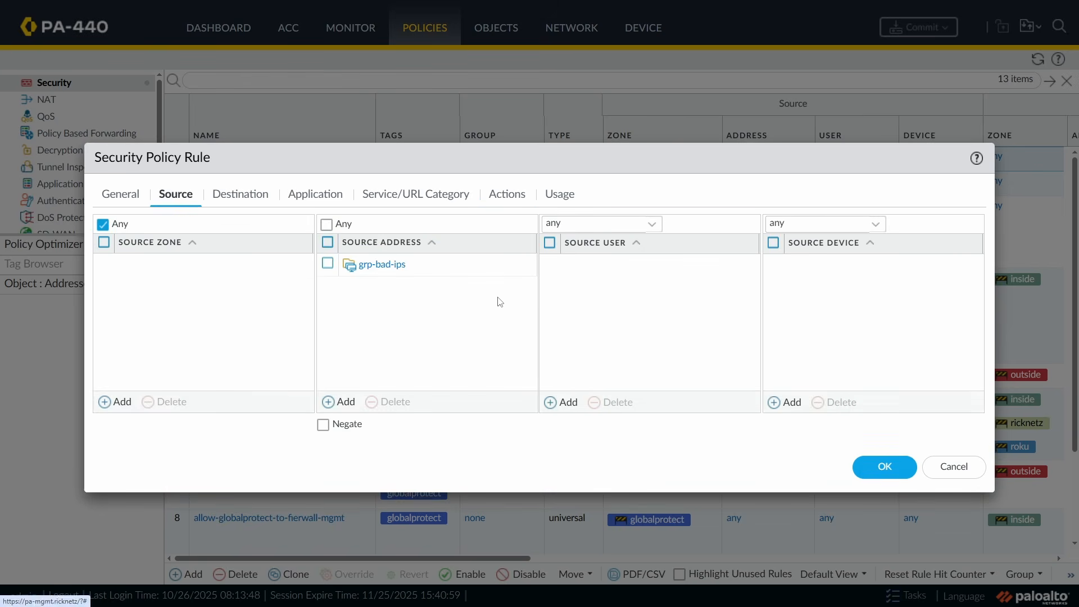
click(962, 471)
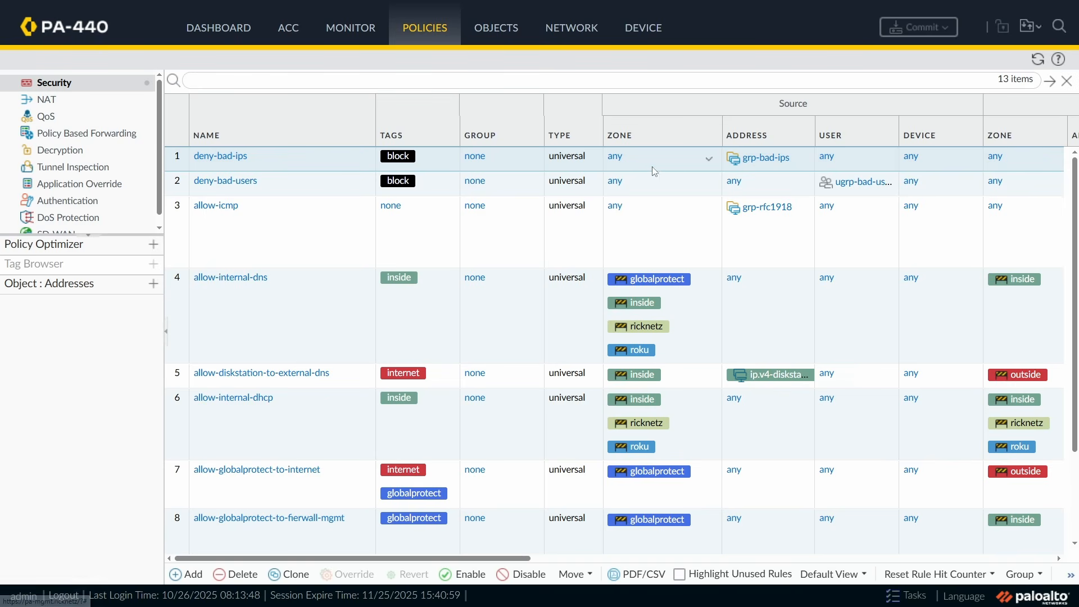
Step: Inspect the value and member list of the grp-bad-ips source address group from the deny-bad-ips rule
click(802, 161)
mouse_move(847, 213)
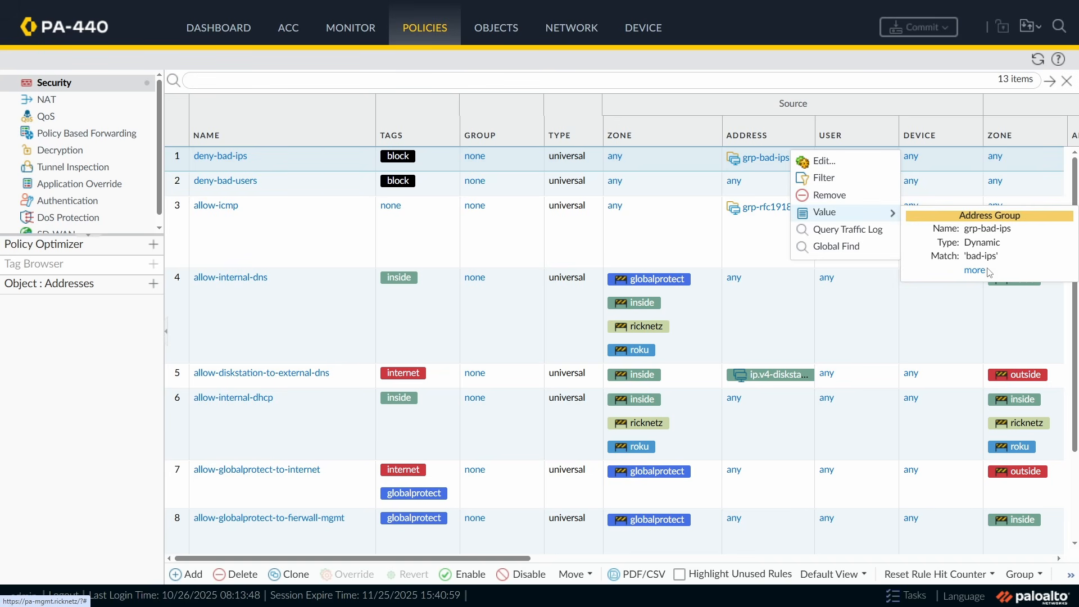
click(975, 271)
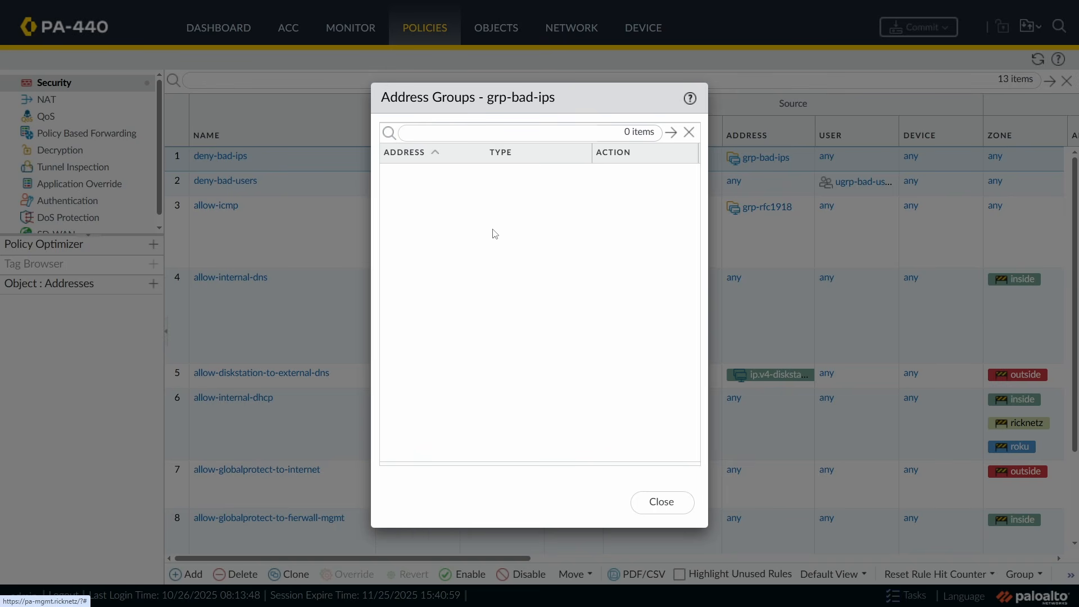
click(678, 511)
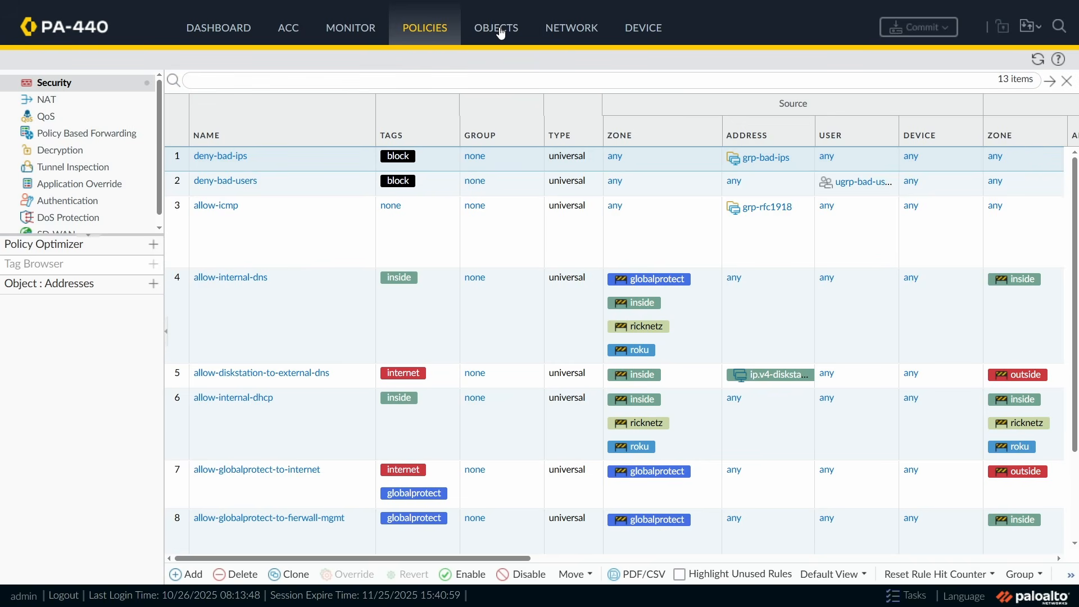
Step: Review the type and match criteria of the grp-bad-ips address group object, and close it without changes
click(498, 29)
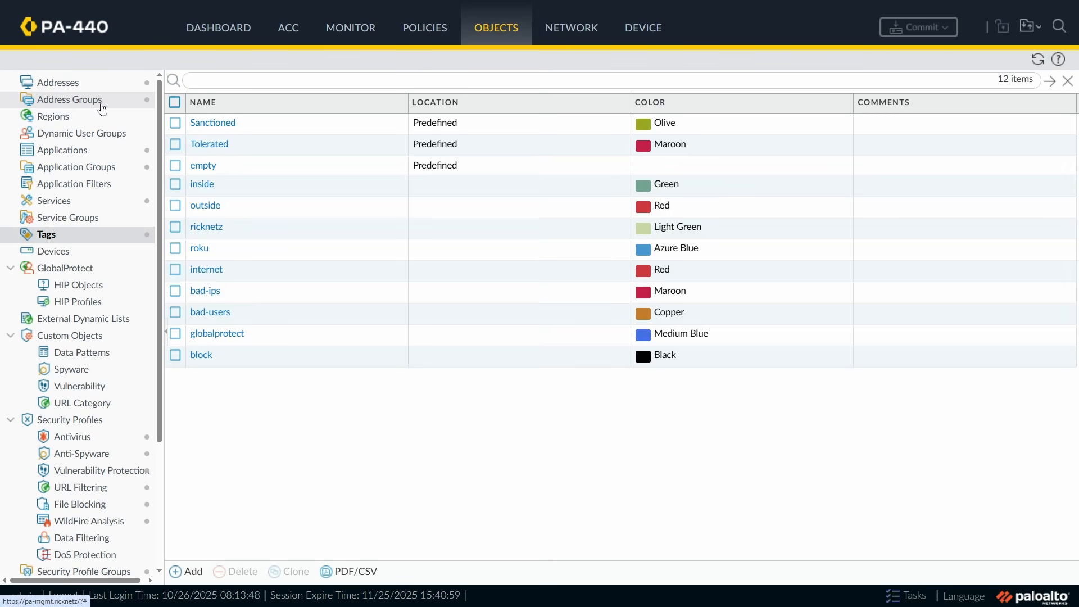
click(102, 107)
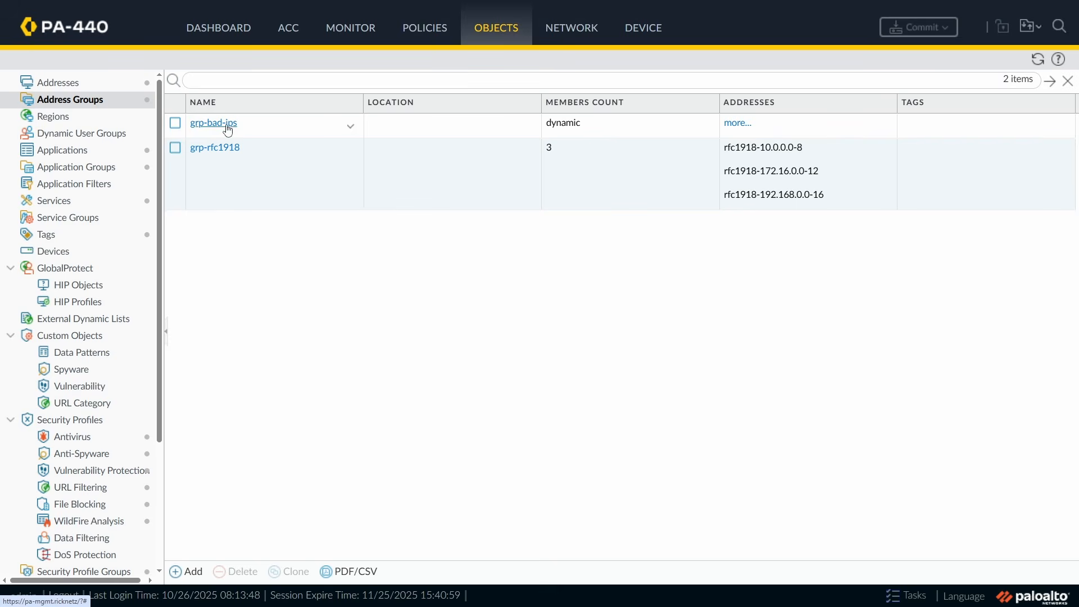
click(226, 125)
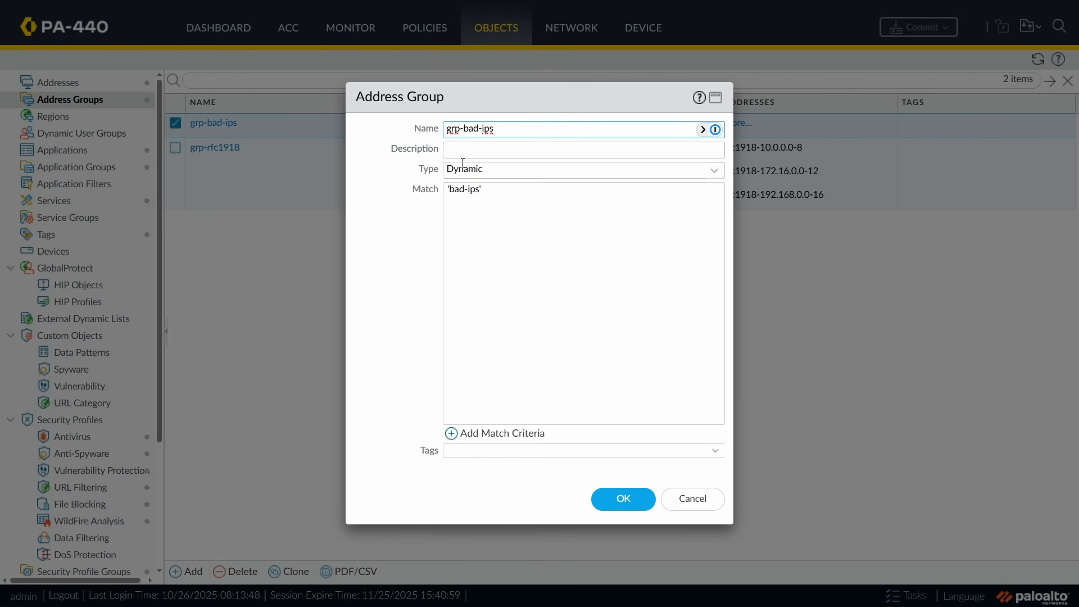
click(692, 499)
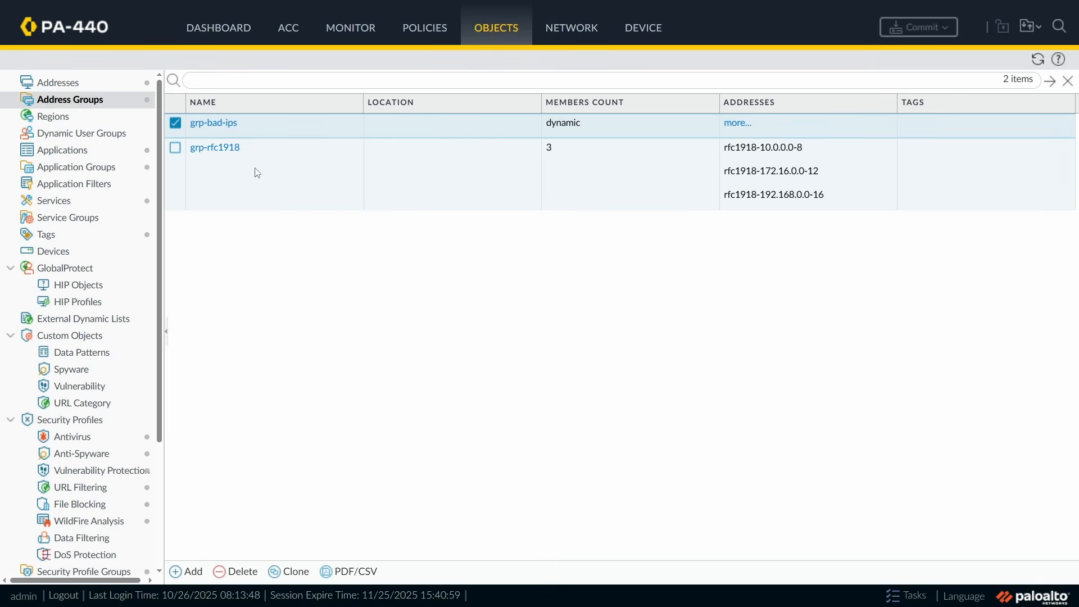
click(187, 571)
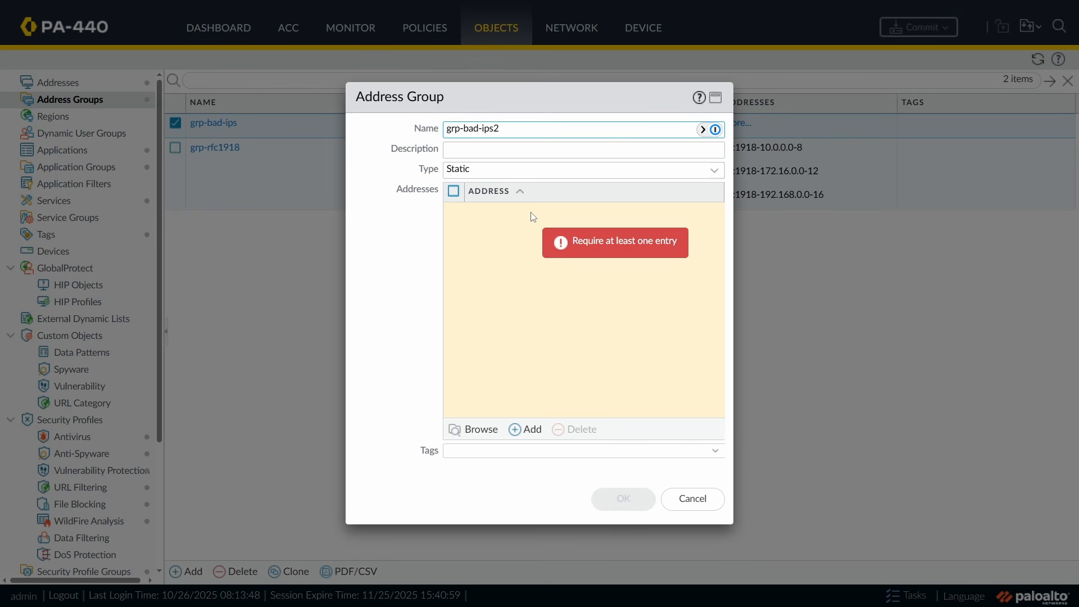
click(716, 171)
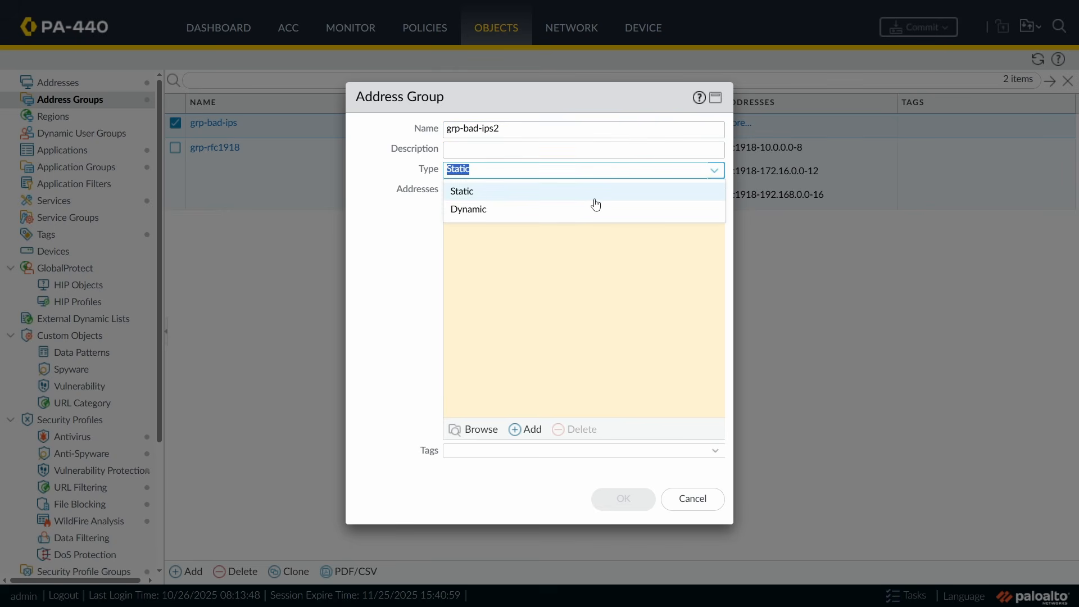
click(566, 215)
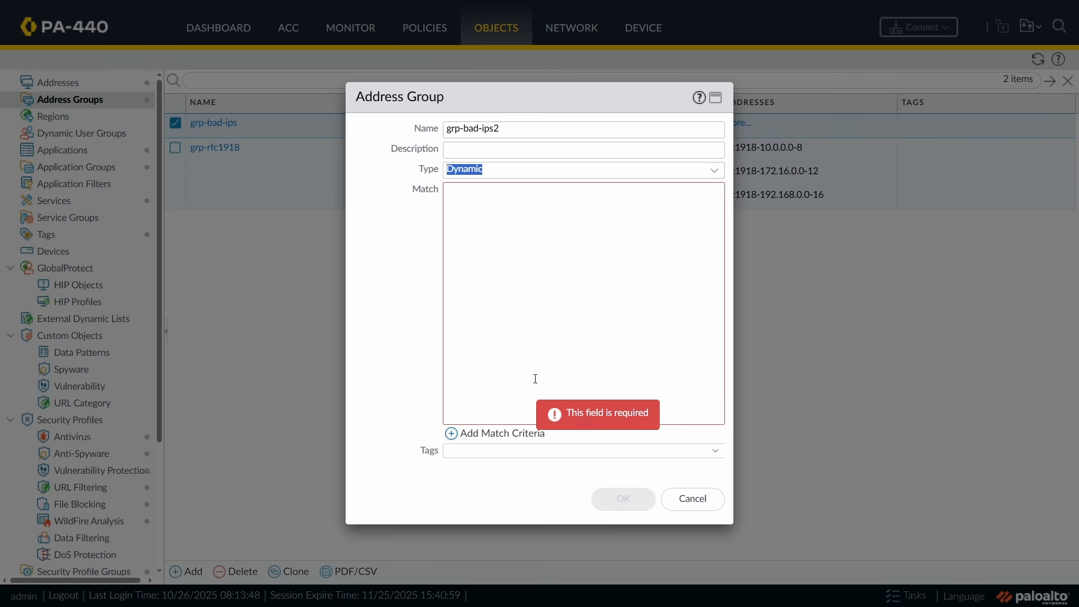
click(500, 438)
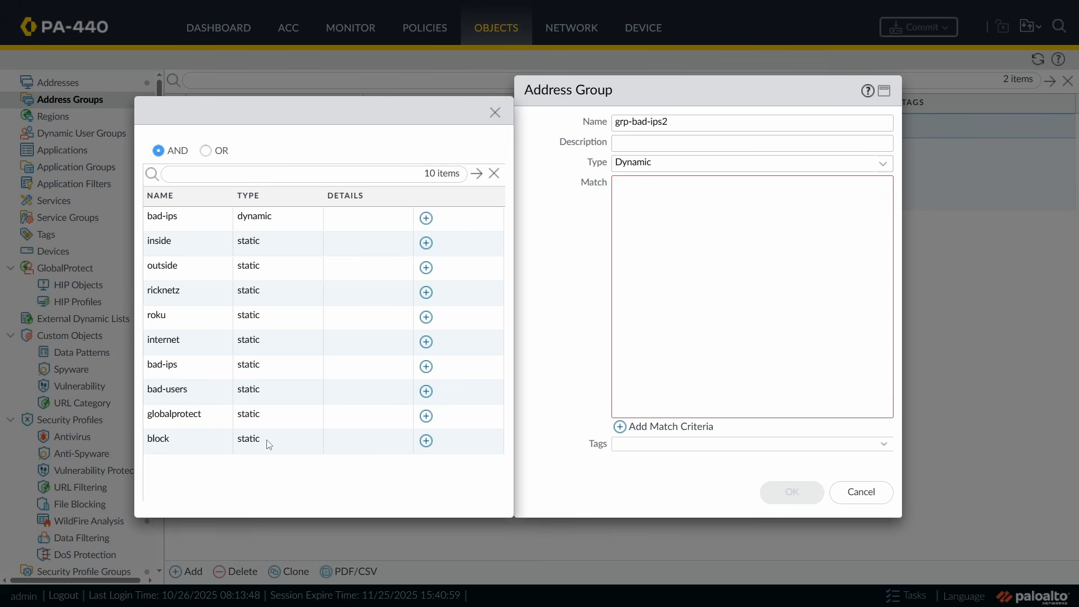
click(495, 113)
click(860, 494)
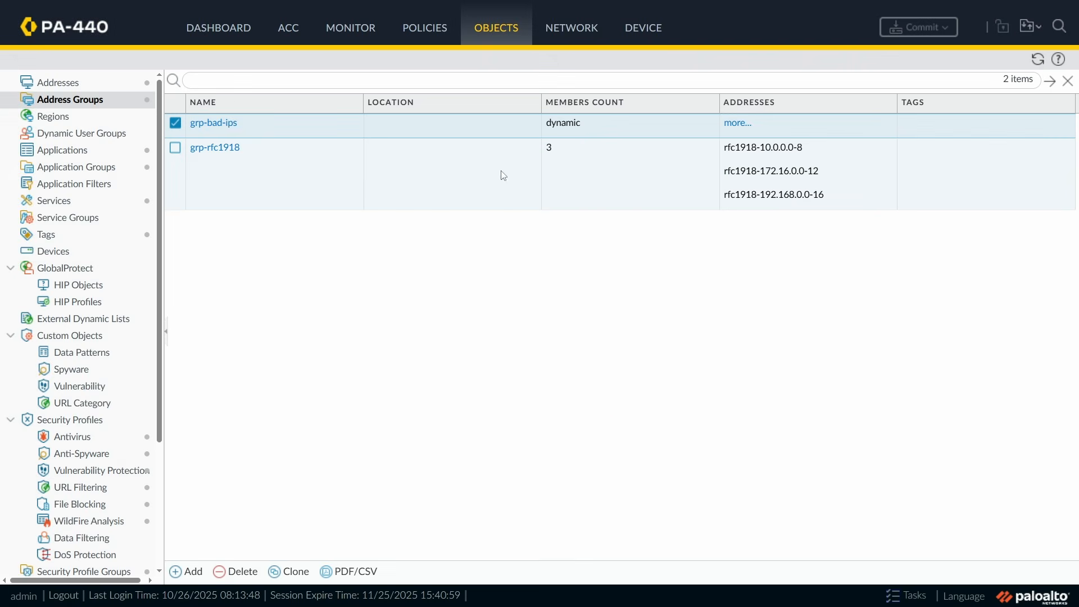
Step: Review the predefined entries in the firewall's list of tag objects
click(74, 235)
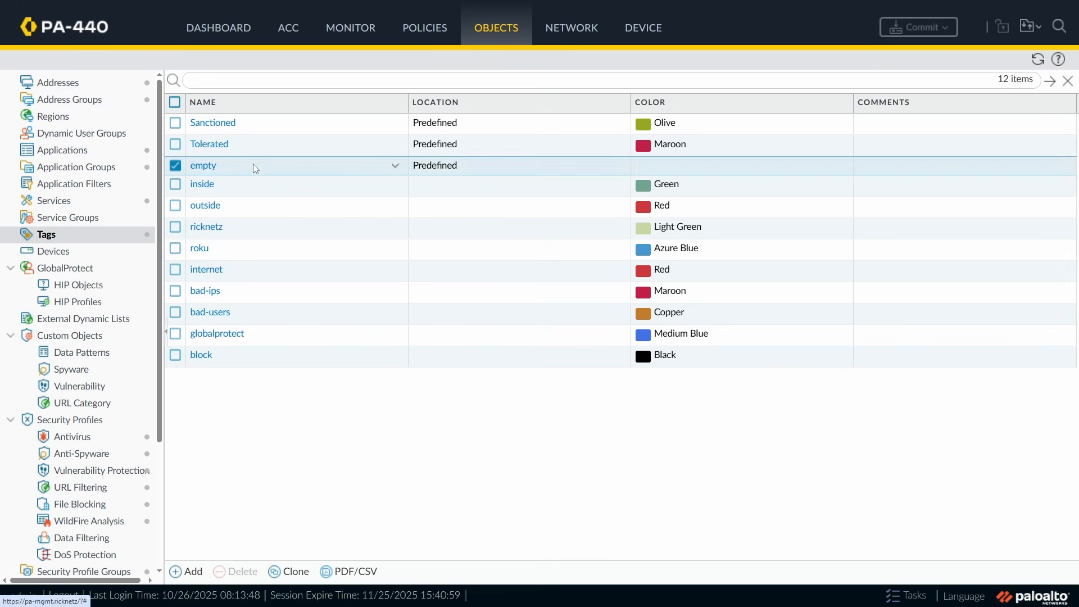
click(260, 147)
click(268, 128)
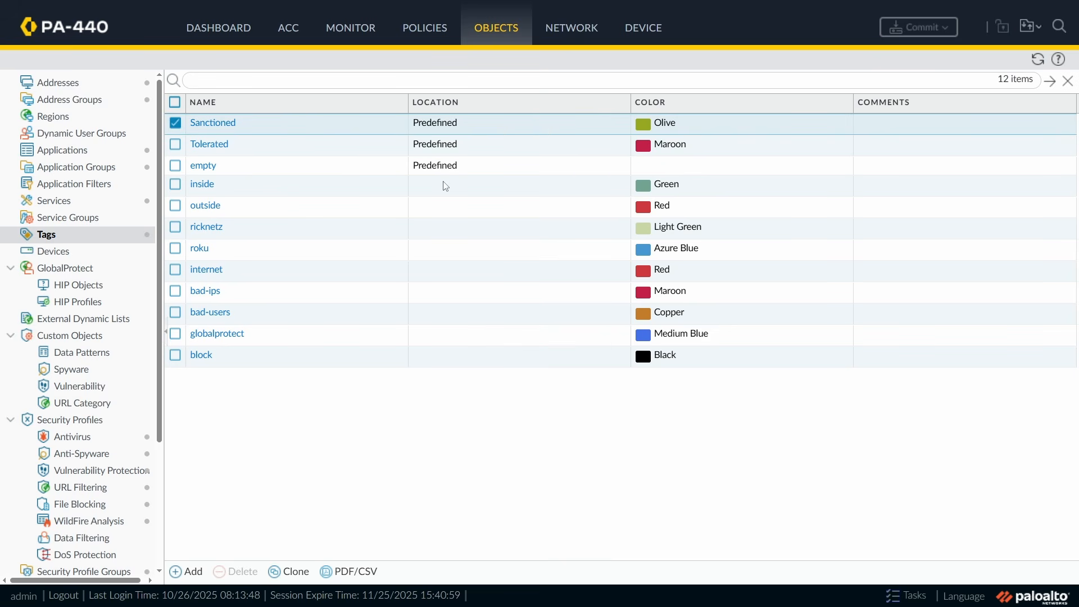
Step: Begin a new address group named grp-bad-ips2 with type Dynamic and open its selection of match criteria
click(87, 103)
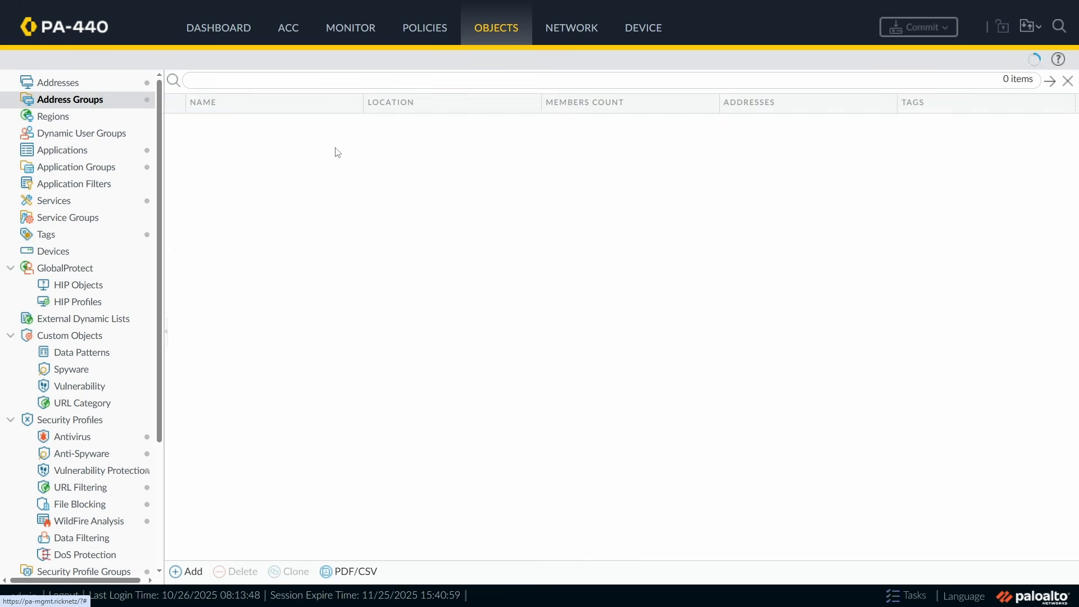
click(182, 572)
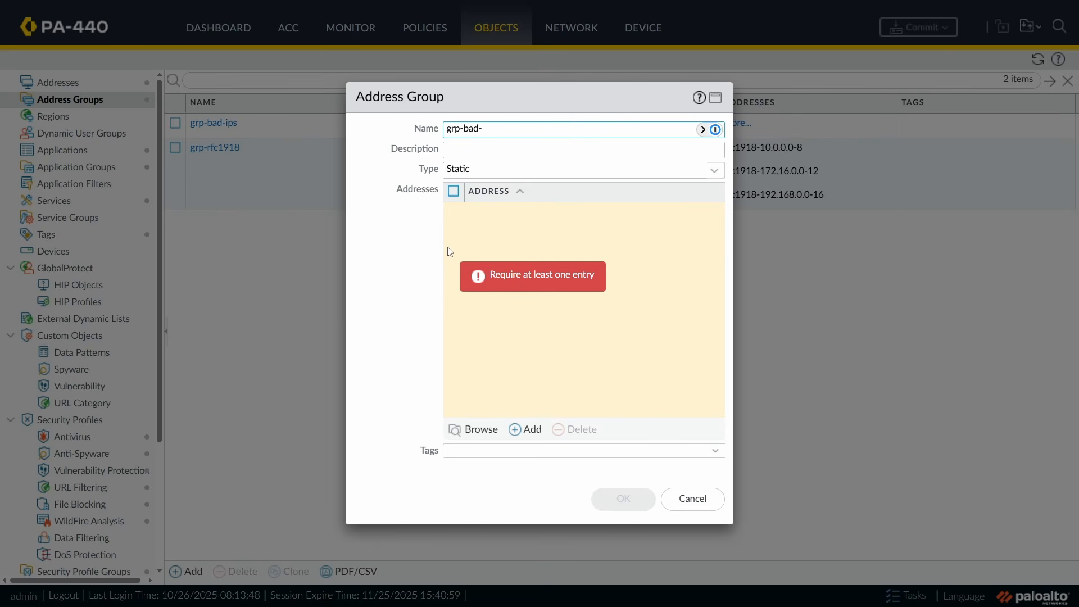
click(715, 170)
click(502, 206)
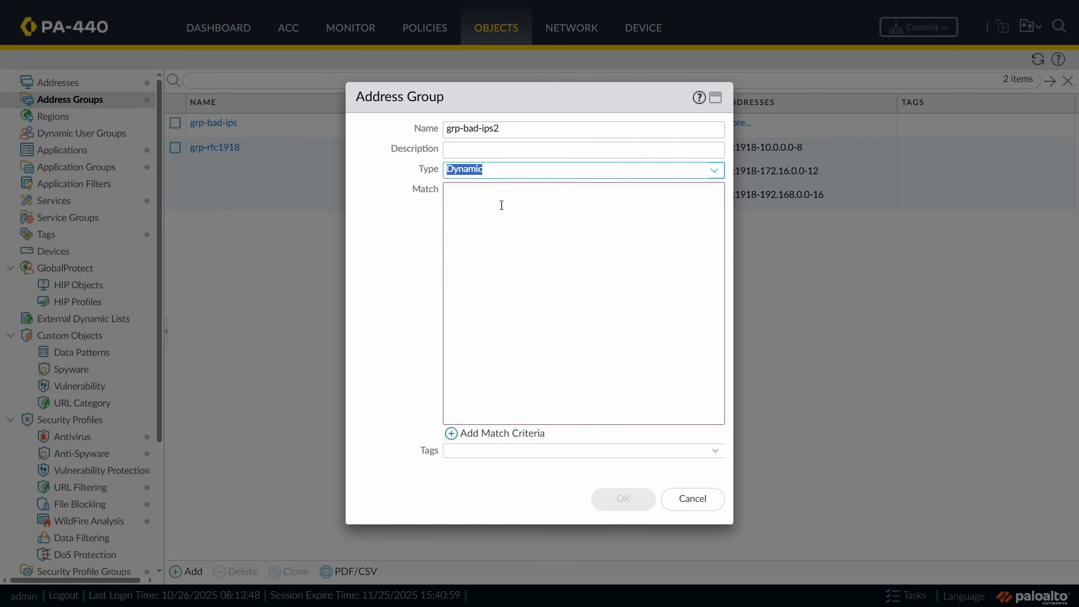
click(501, 433)
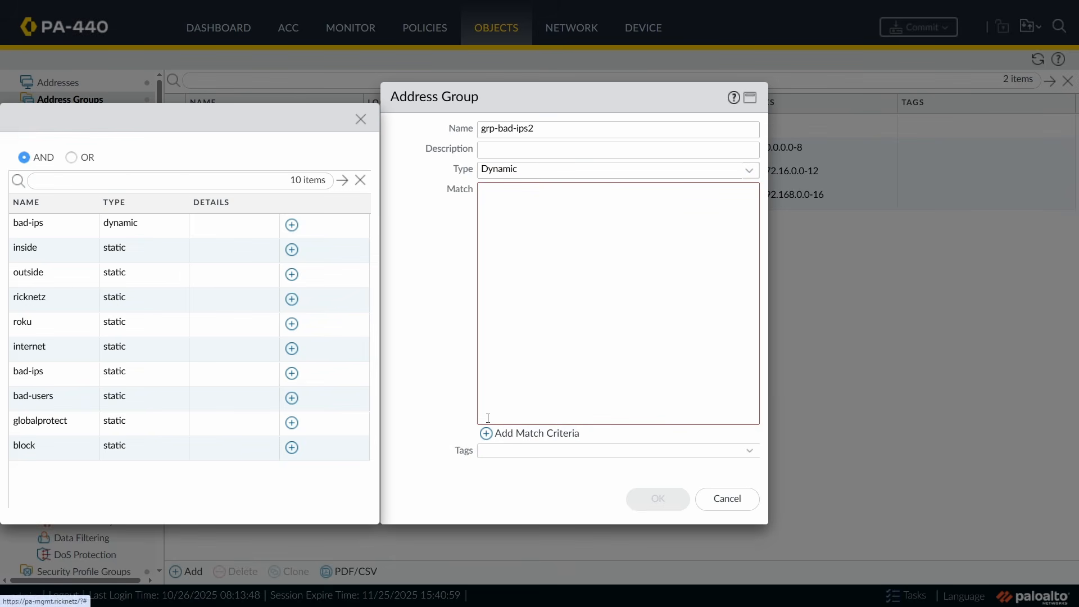
Step: Add the static globalprotect tag as the match criterion of grp-bad-ips2, save the group, and check its member list
click(53, 230)
click(59, 377)
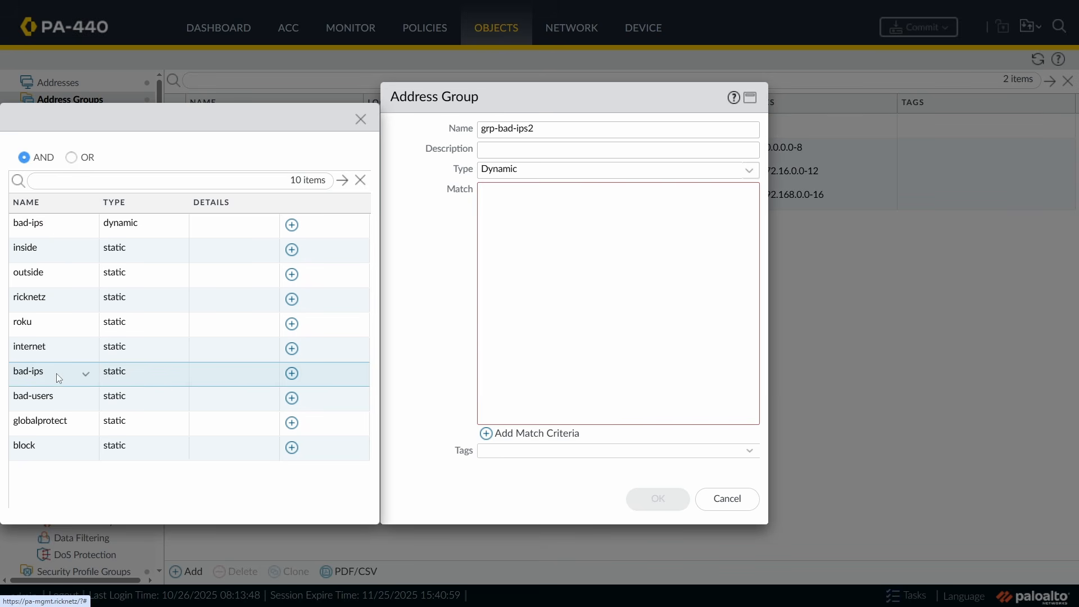
click(155, 230)
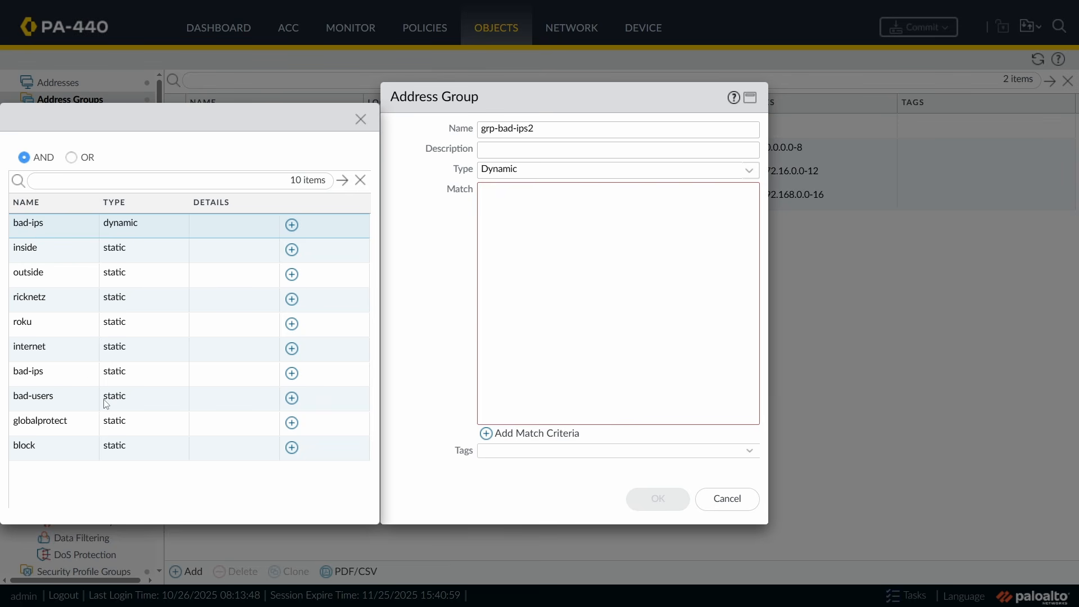
click(61, 422)
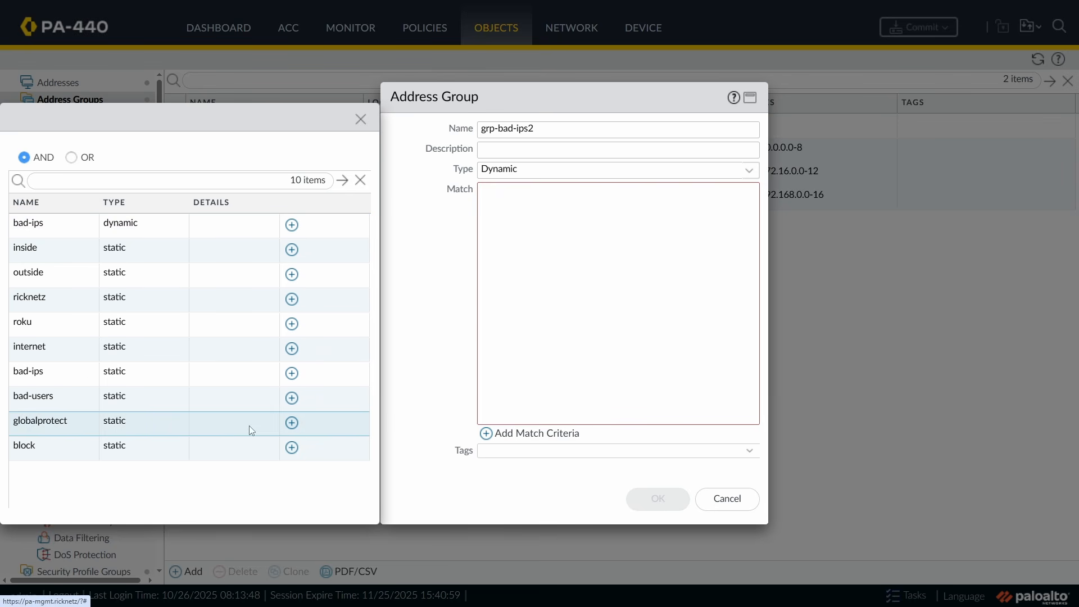
click(293, 429)
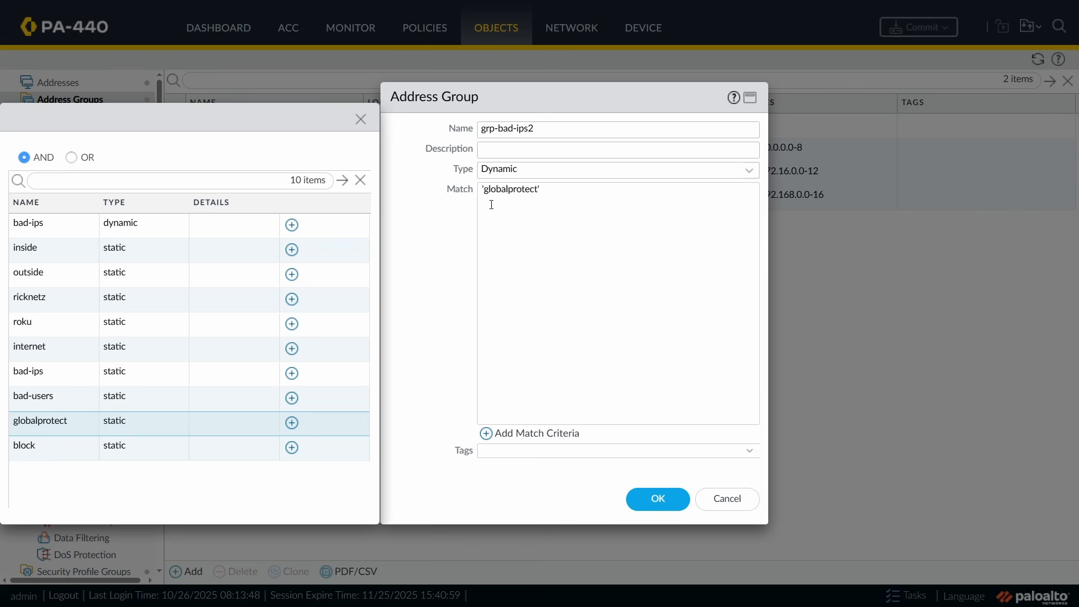
click(659, 500)
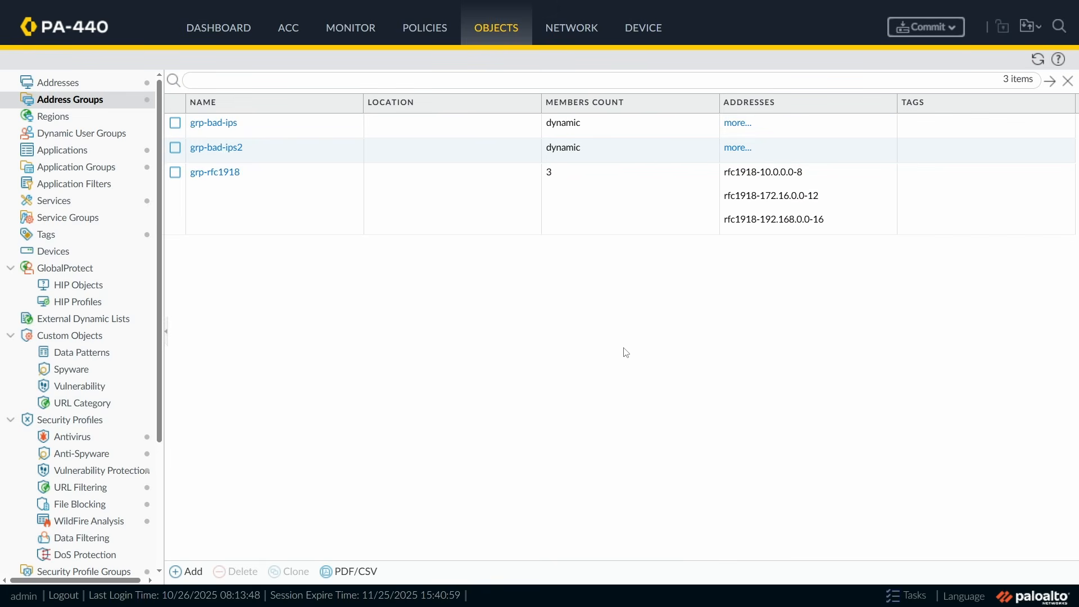
click(735, 148)
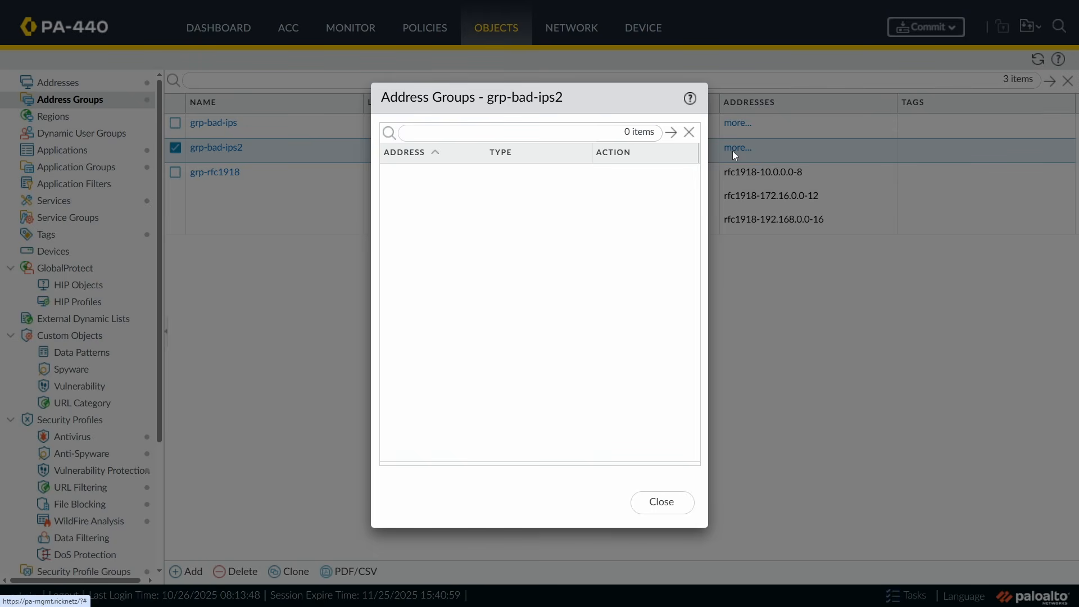
click(661, 502)
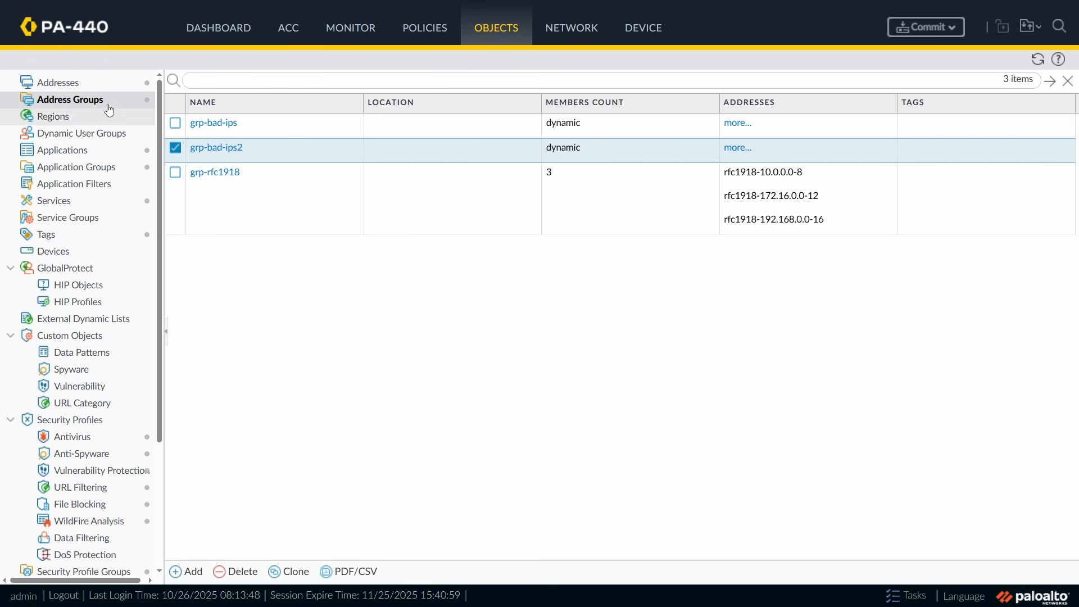
Step: Create an IP Netmask address object named test with the address 192.168.100.1 and the globalprotect tag
click(87, 84)
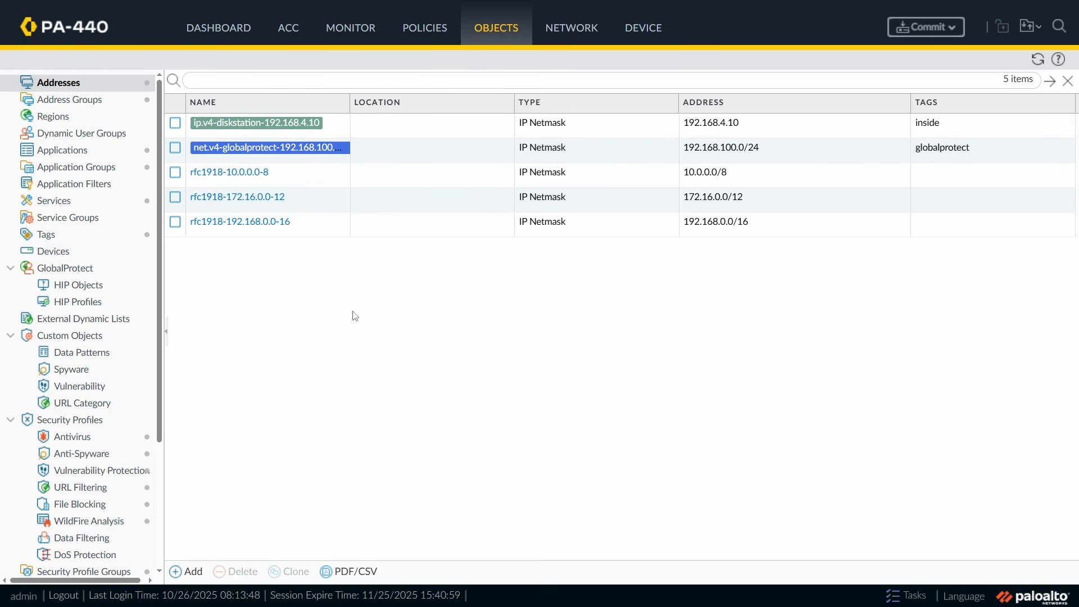
double_click(350, 101)
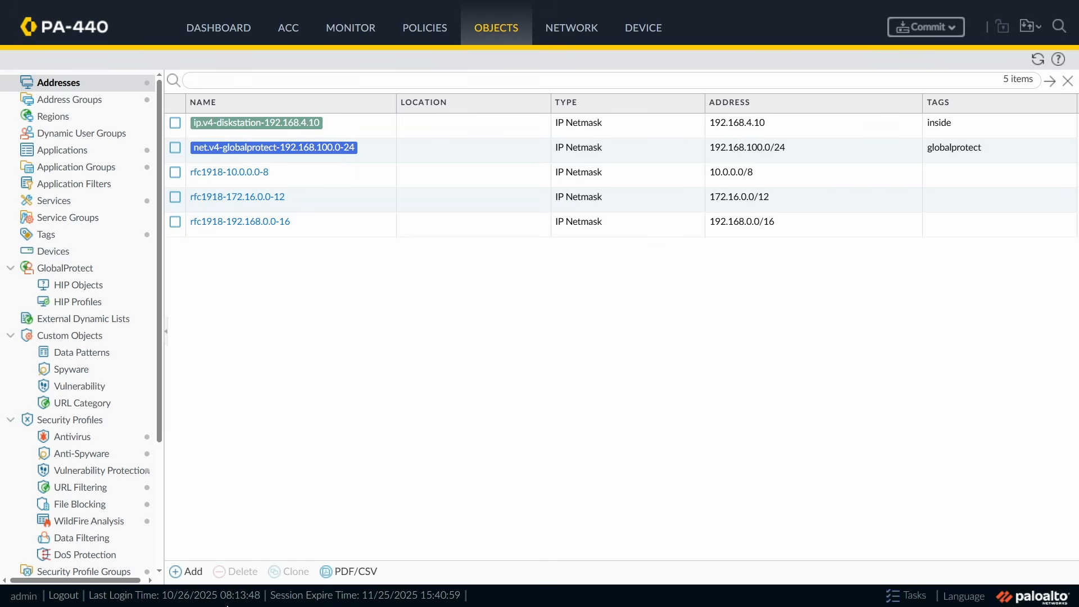
click(187, 571)
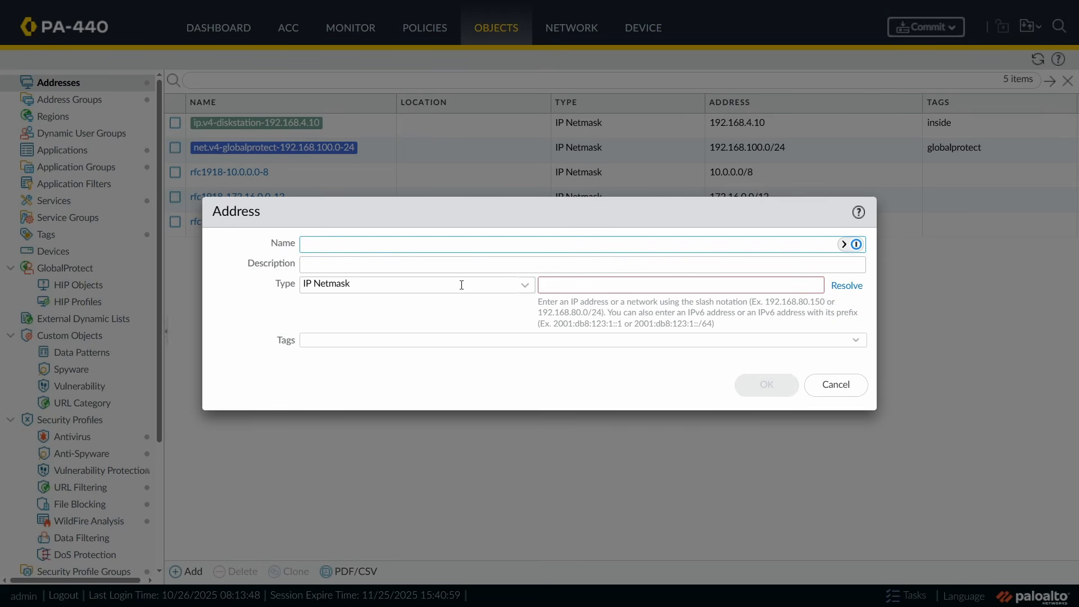
click(583, 282)
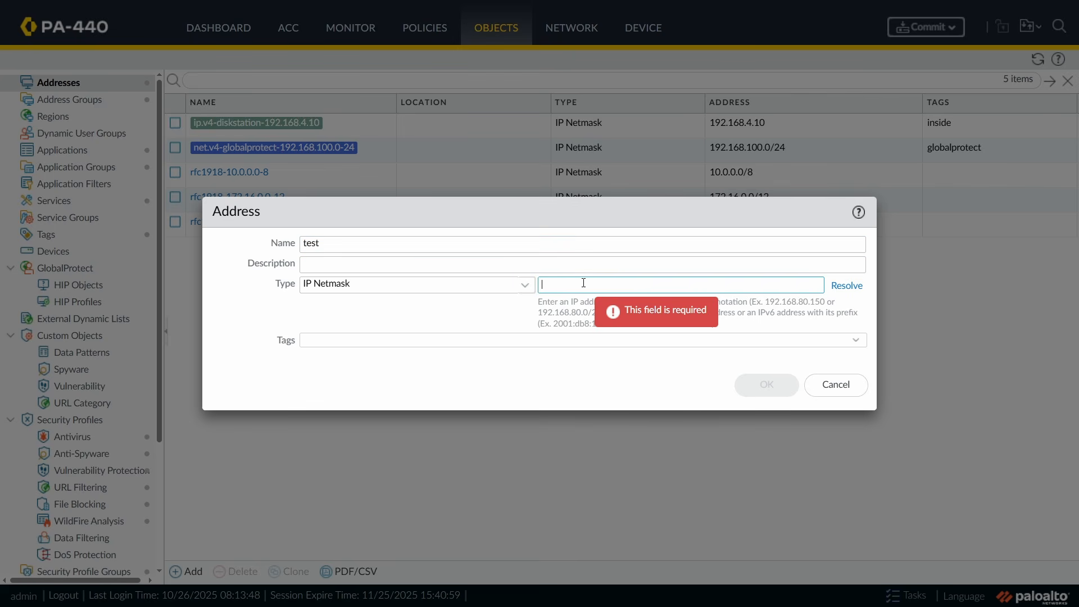
text(192.168.100.1)
click(583, 338)
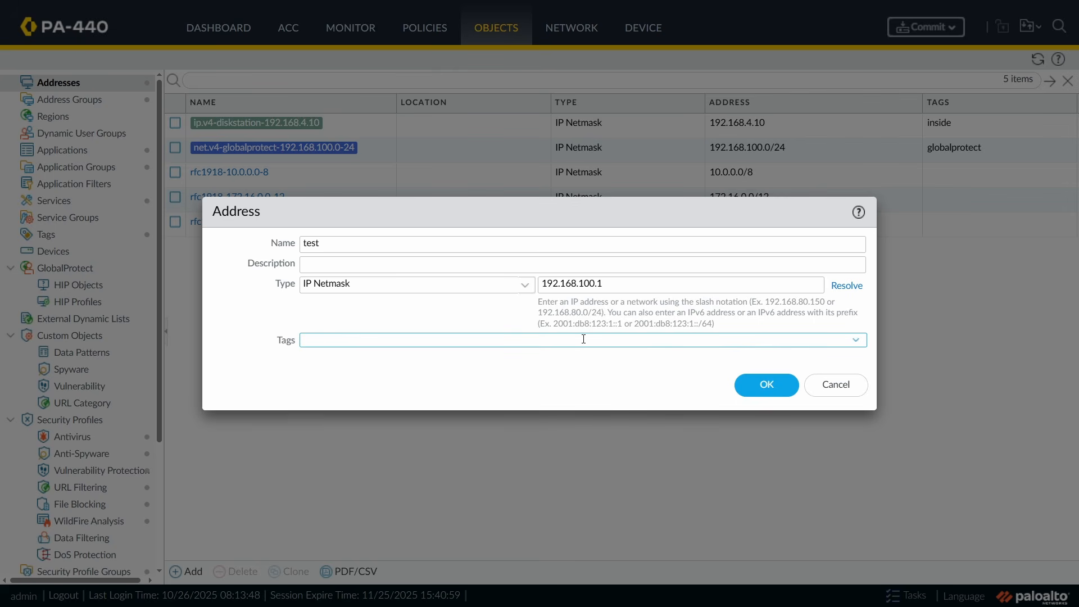
text(global)
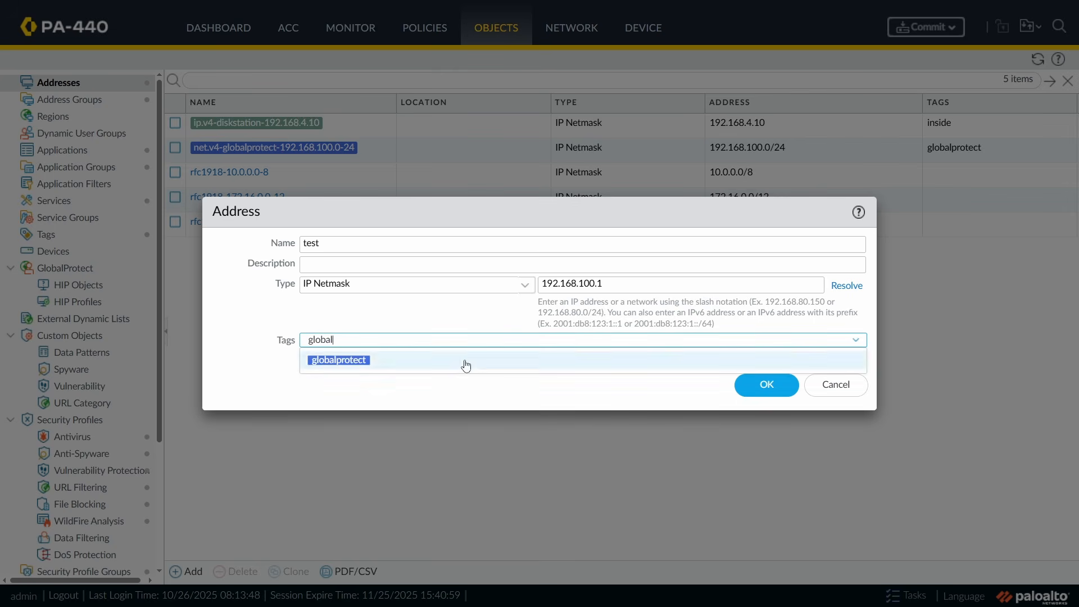
click(474, 363)
click(741, 390)
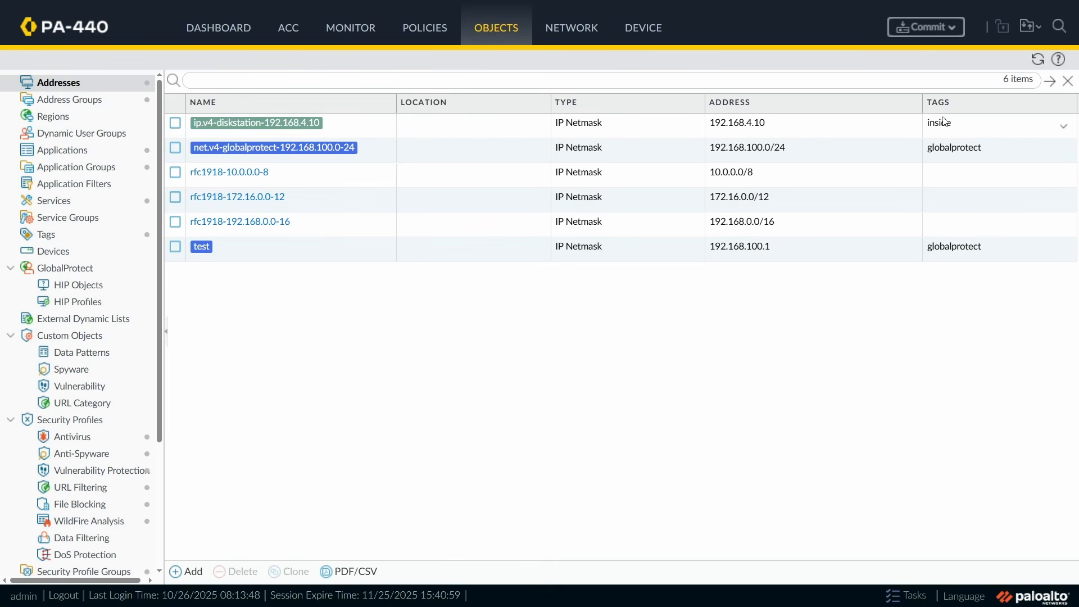
Step: Commit all pending configuration changes to the firewall and dismiss the commit status
click(922, 27)
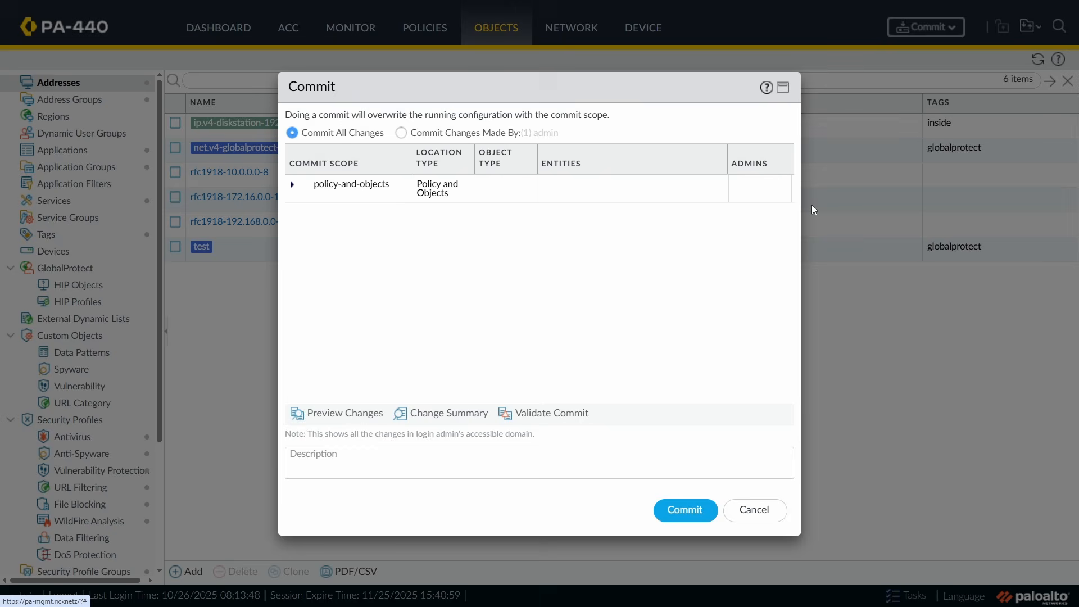
click(684, 509)
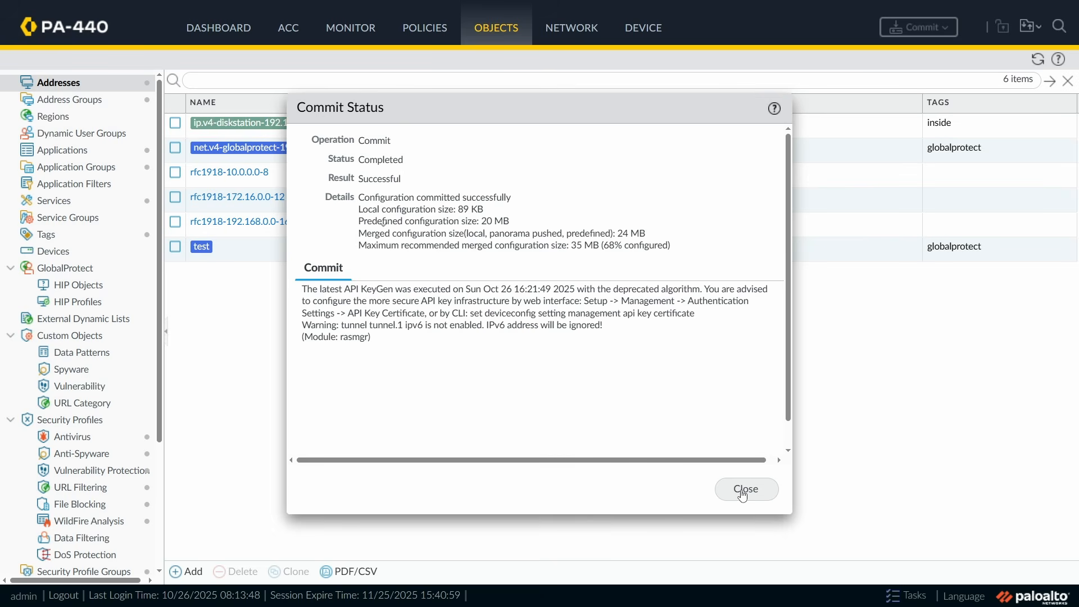
click(742, 496)
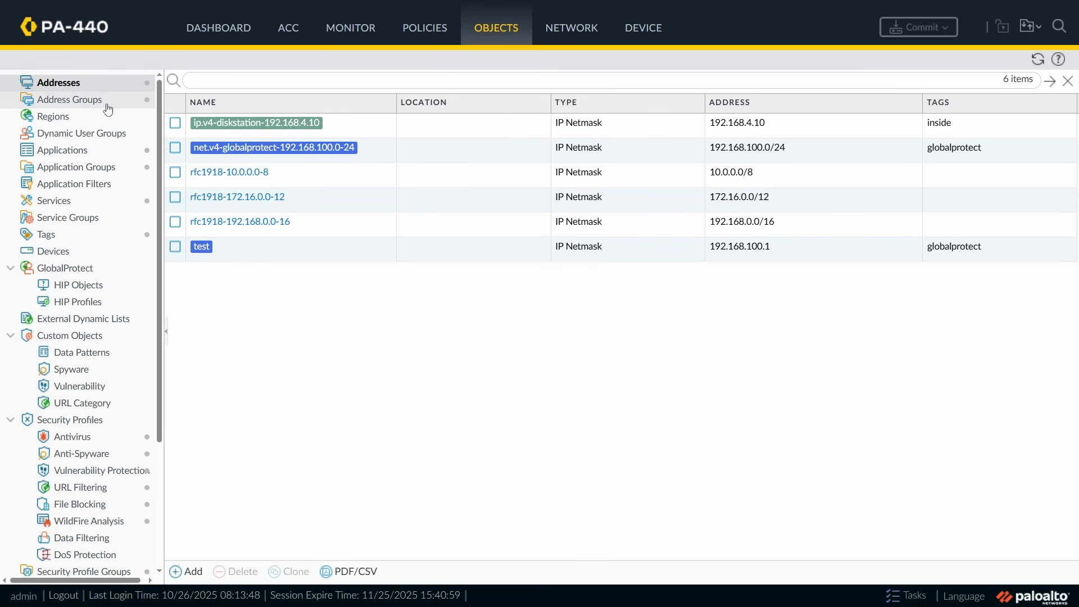
Step: Review the members of the grp-bad-ips2 address group, and delete that group
click(88, 102)
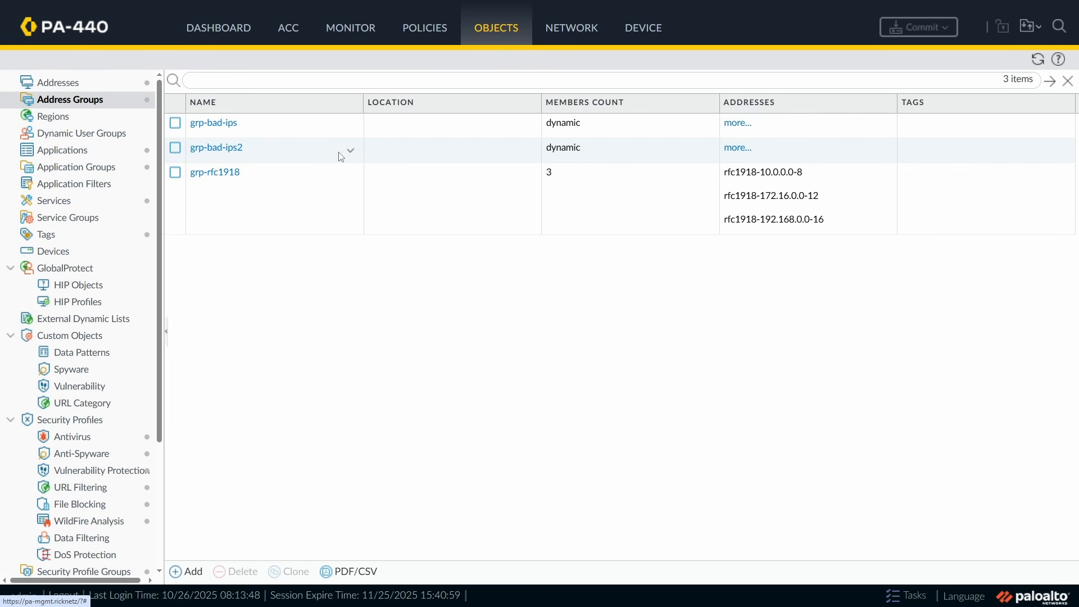
click(734, 156)
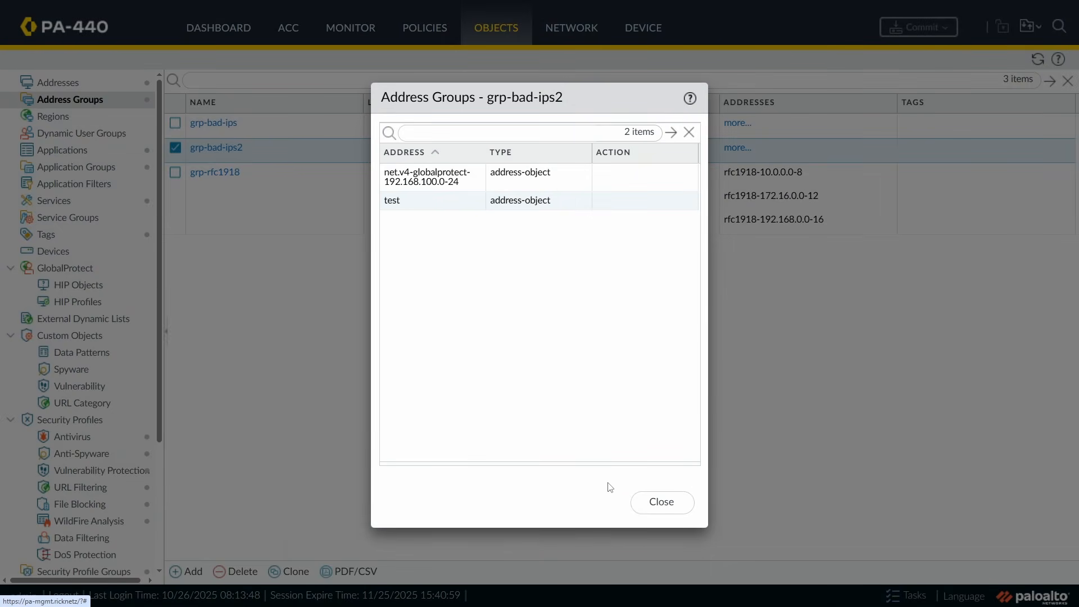
click(658, 506)
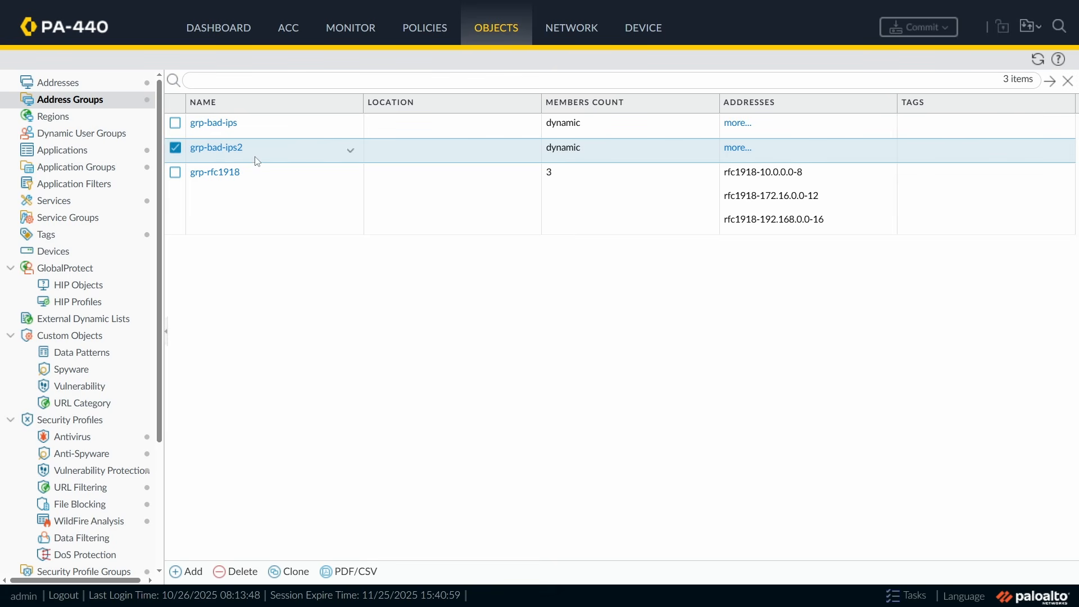
click(233, 572)
click(505, 343)
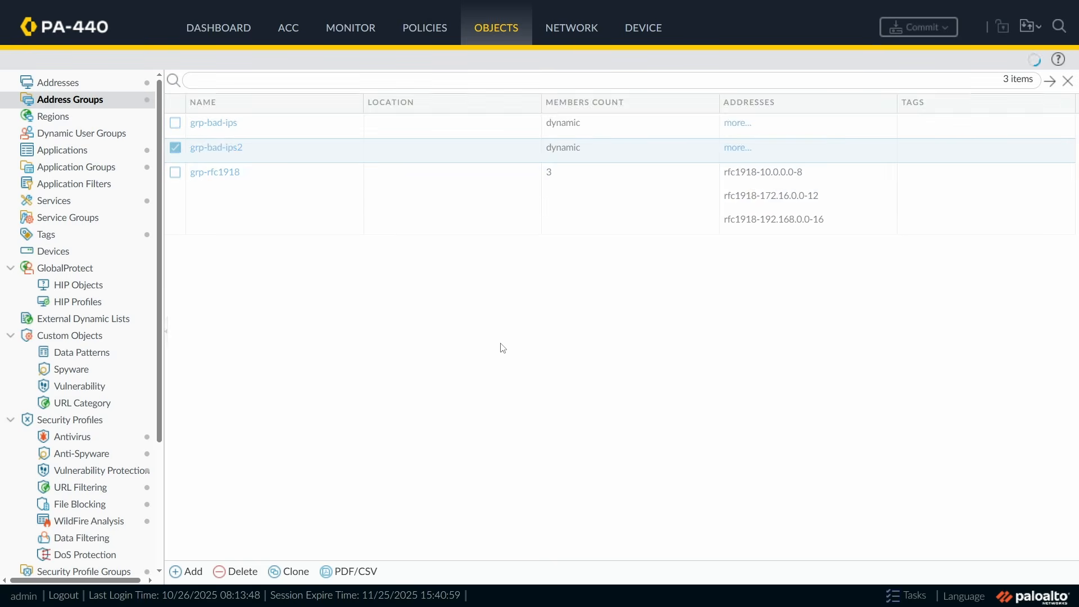
Step: Inspect the member list and match criteria of the grp-bad-ips address group, and close it without changes
click(750, 127)
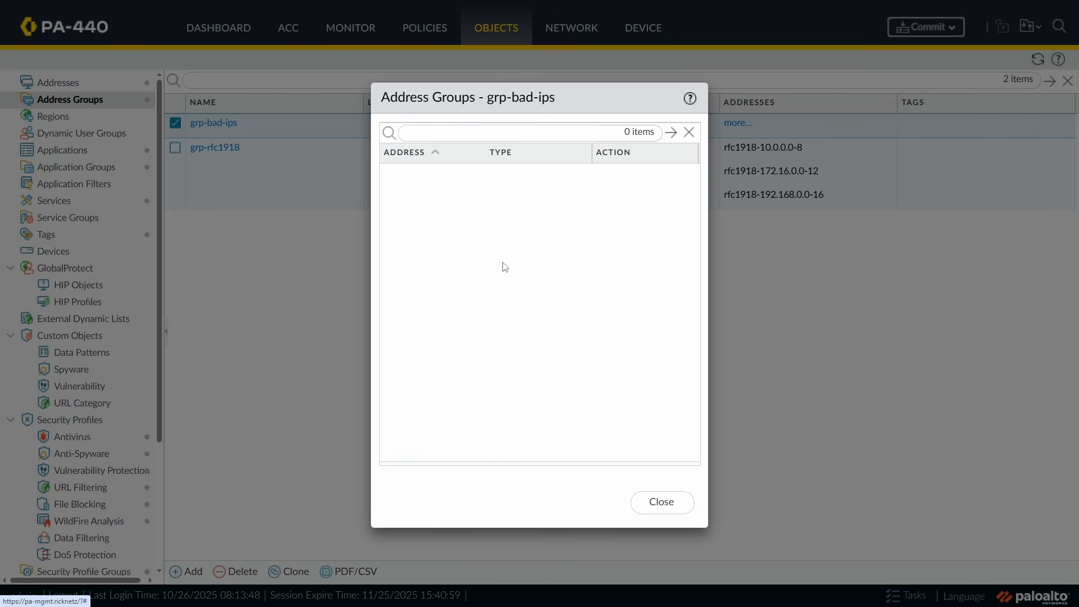
click(665, 506)
click(213, 123)
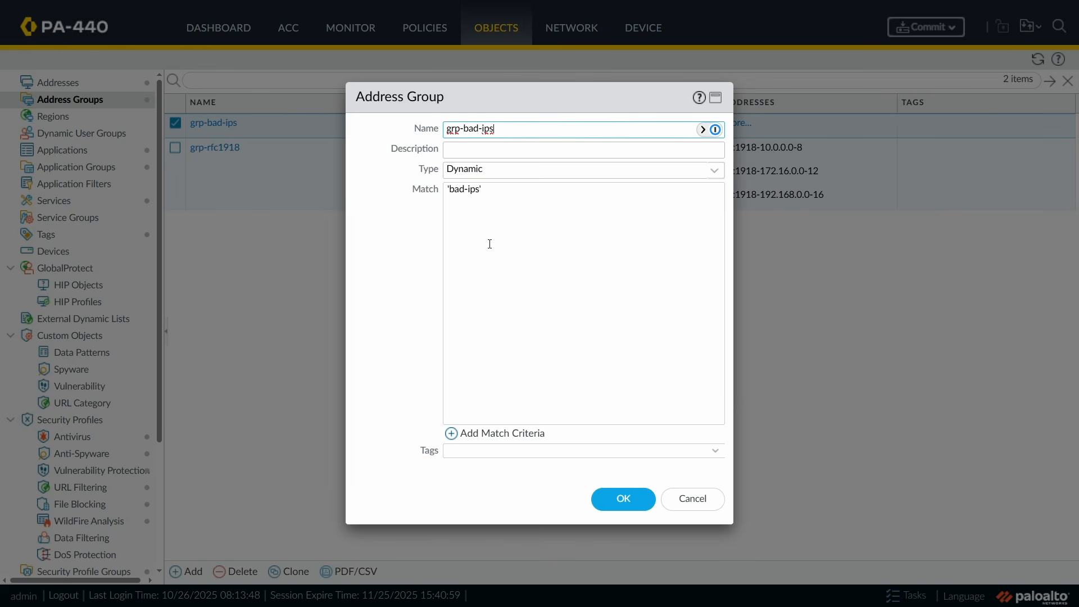
click(493, 194)
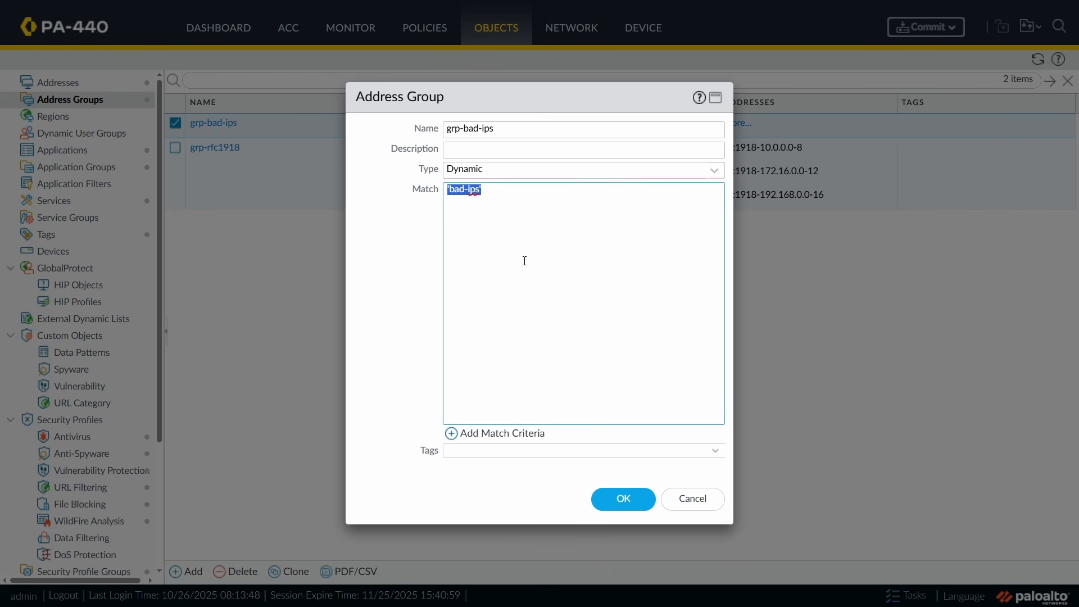
click(695, 500)
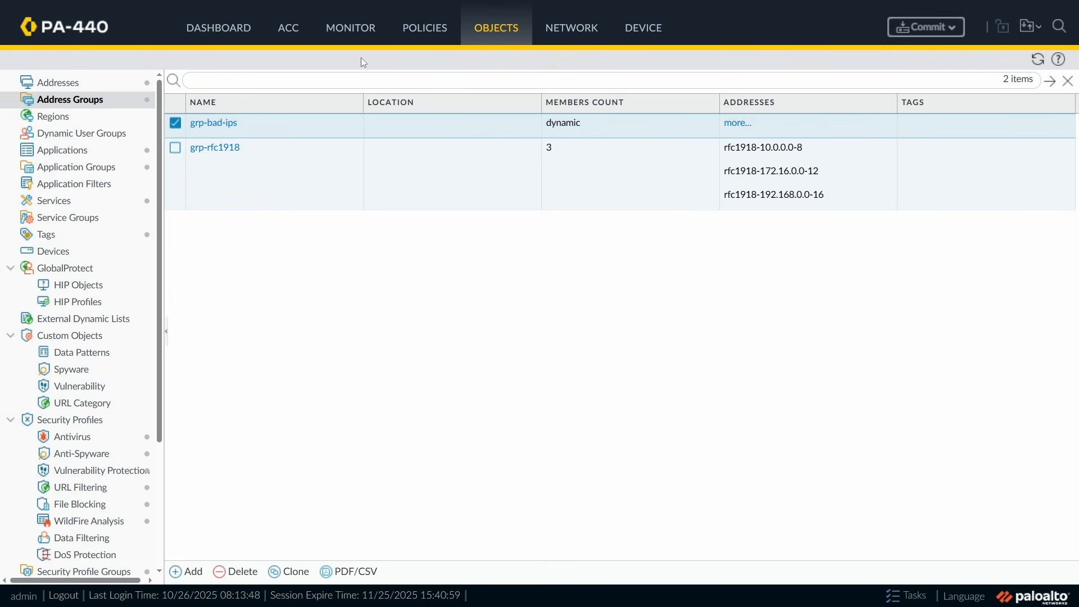
Step: Set Log Forwarding to None in the actions of the allow-globalprotect-to-internet security policy rule
click(429, 29)
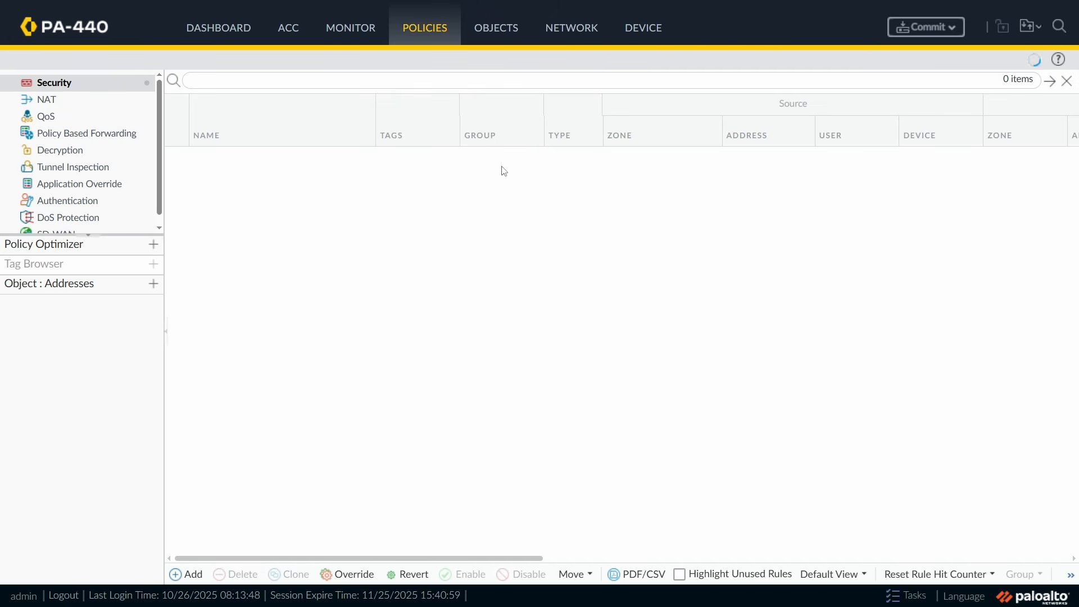
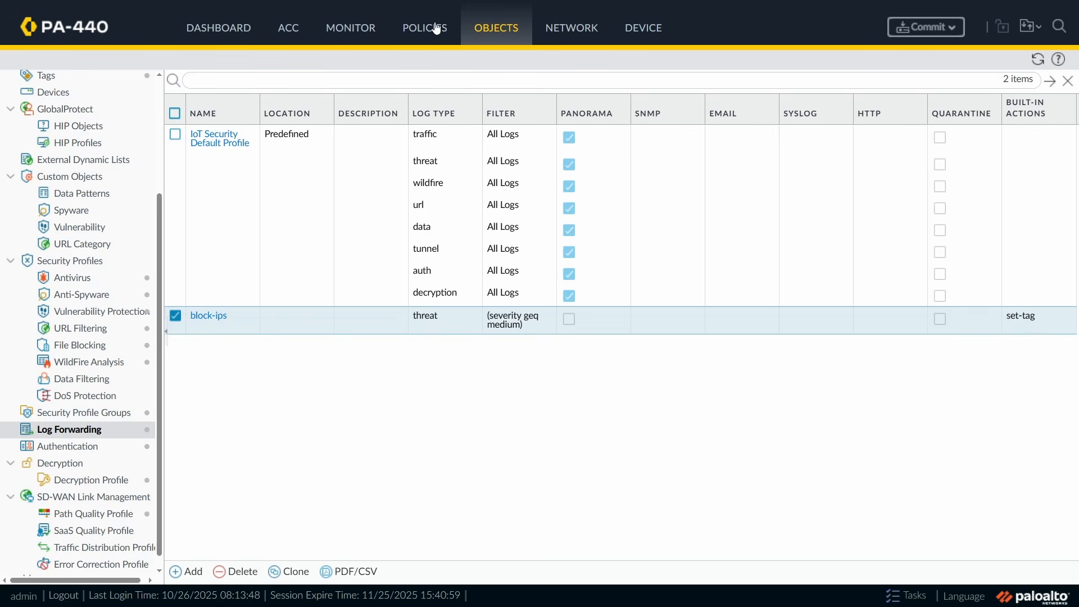
click(437, 29)
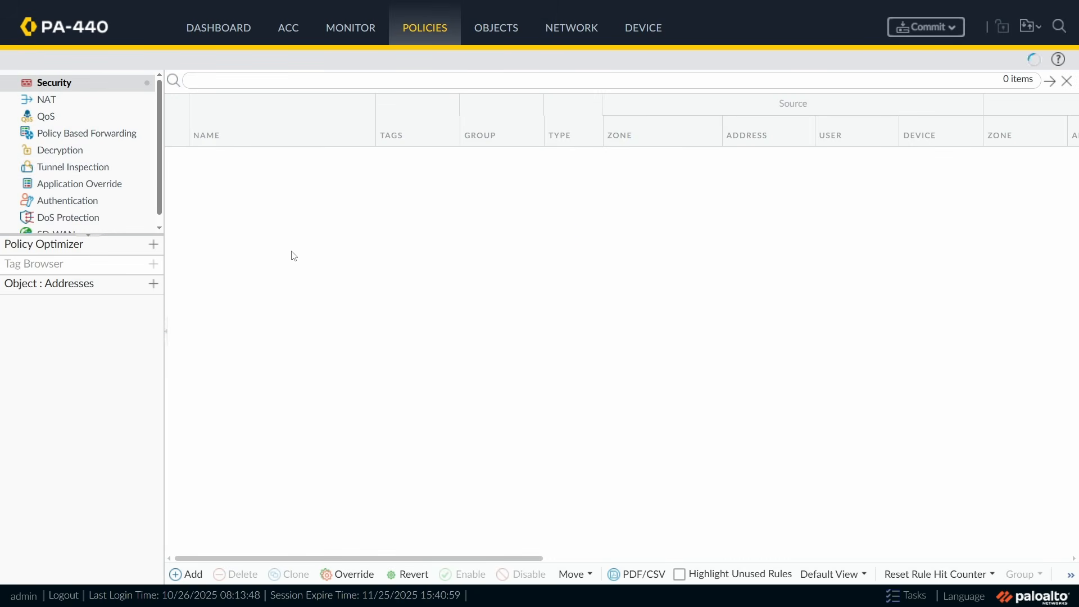
scroll(313, 351, down, 2)
scroll(313, 351, up, 1)
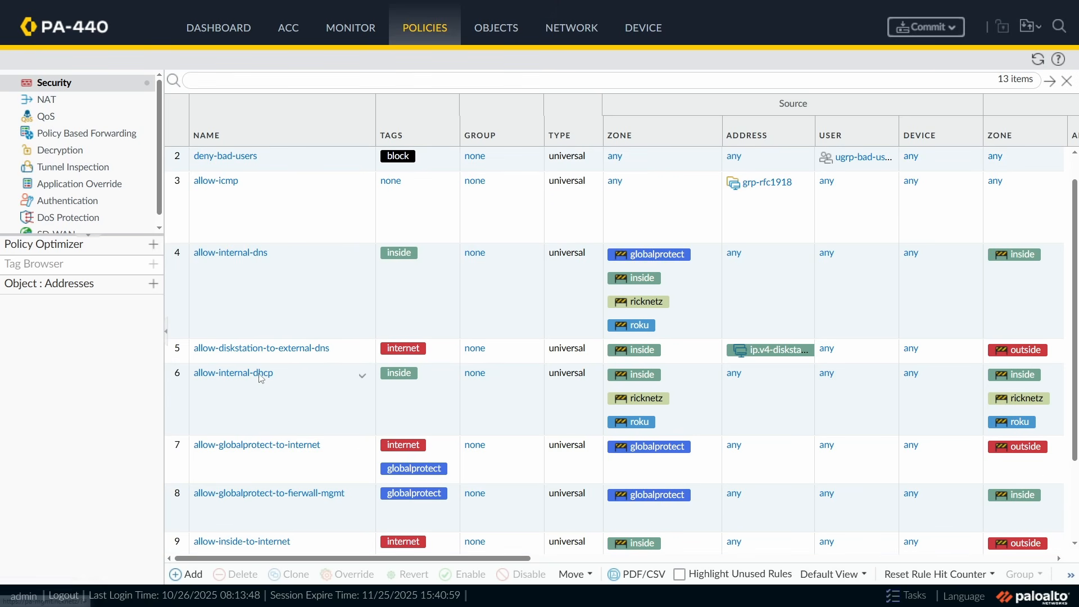
click(251, 446)
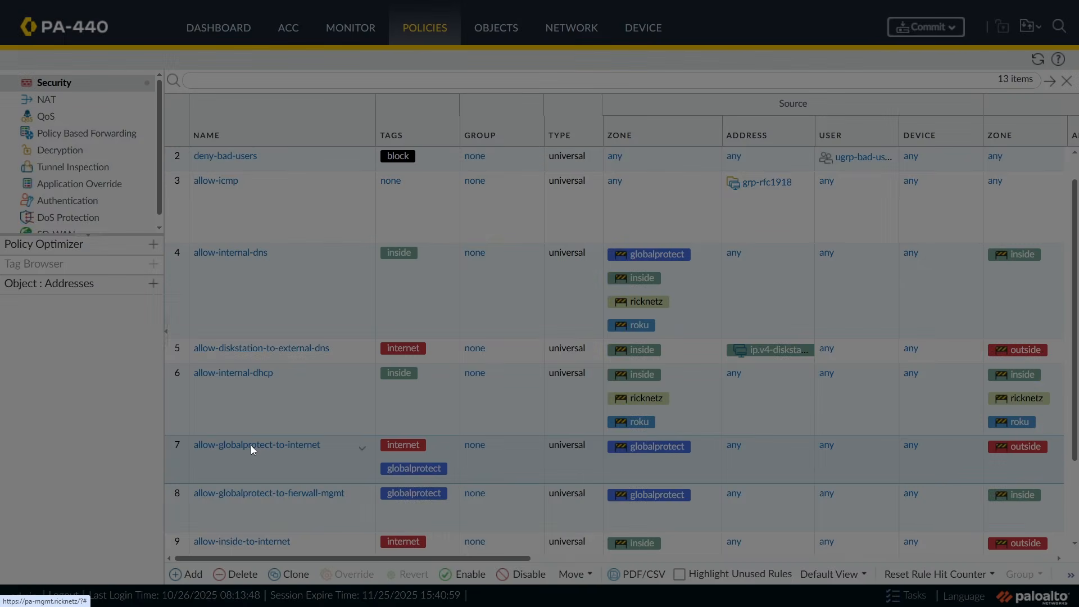
click(511, 193)
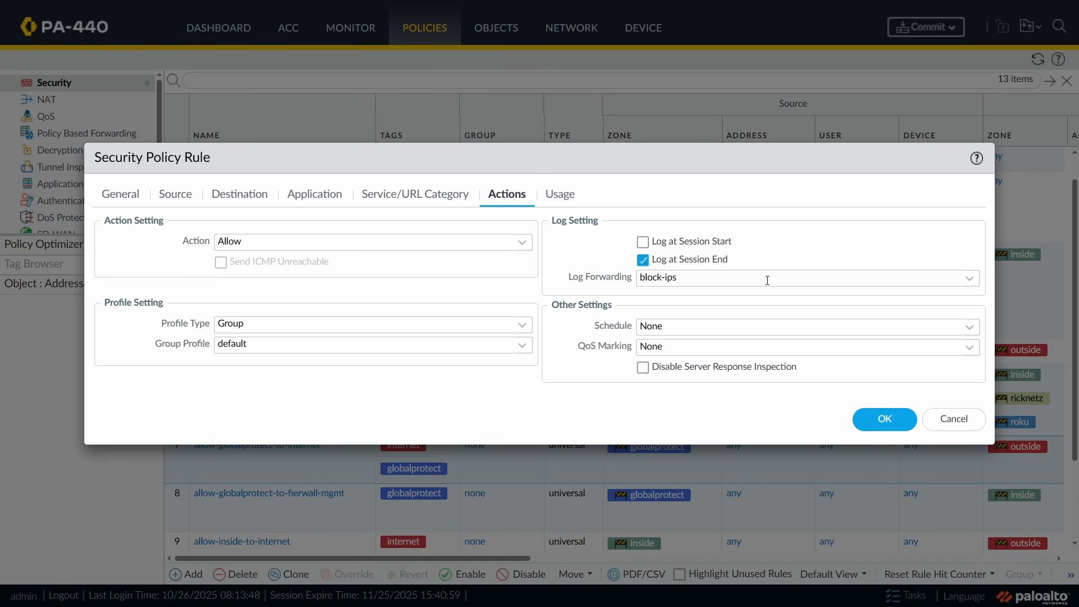
click(968, 278)
click(730, 297)
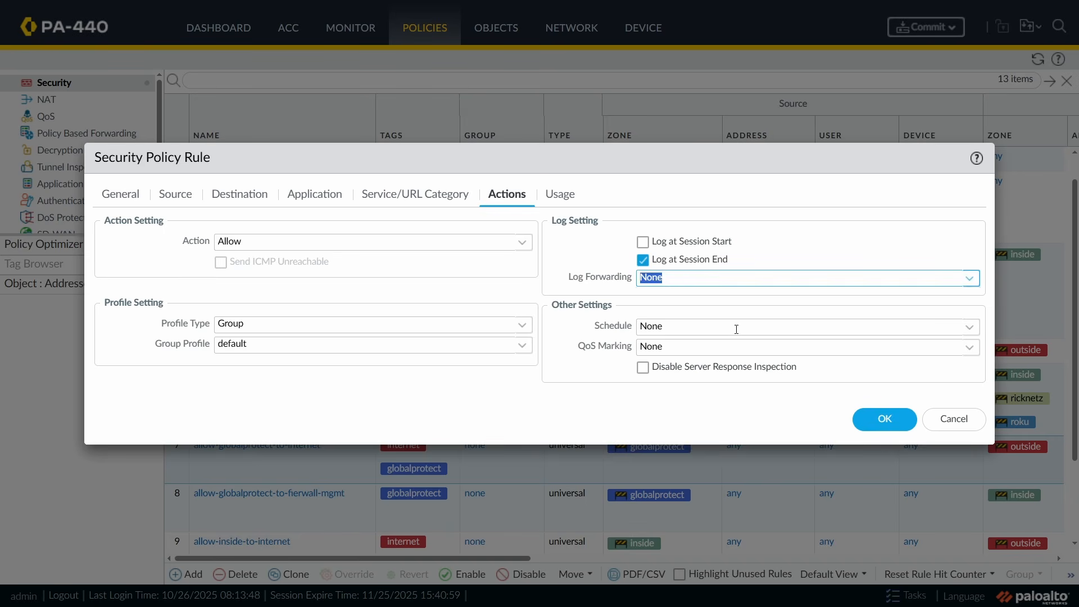
click(884, 419)
Step: Delete the block-ips log forwarding profile
click(486, 29)
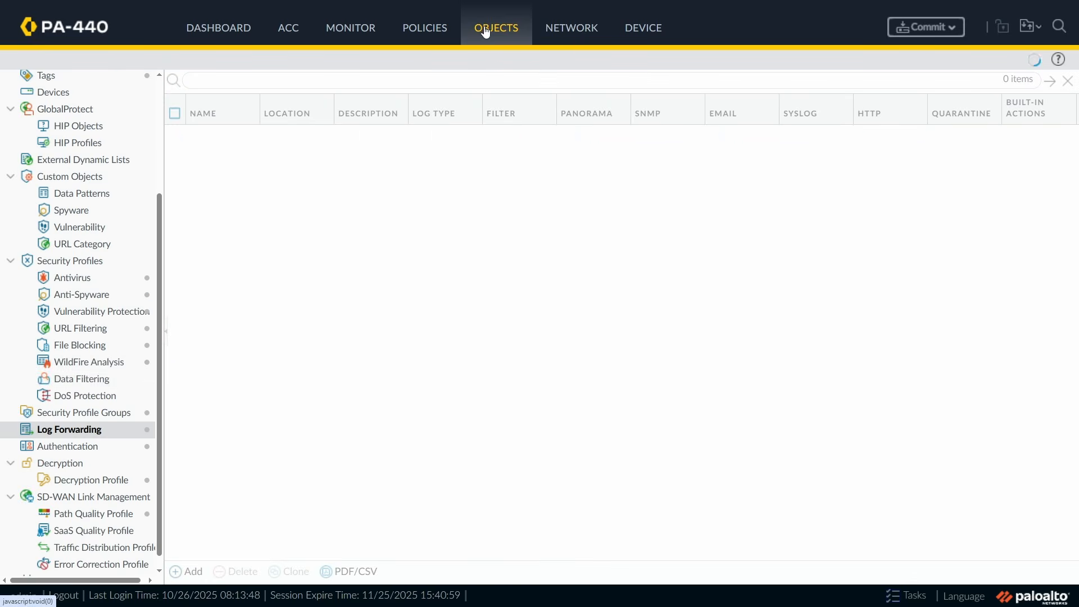
click(176, 316)
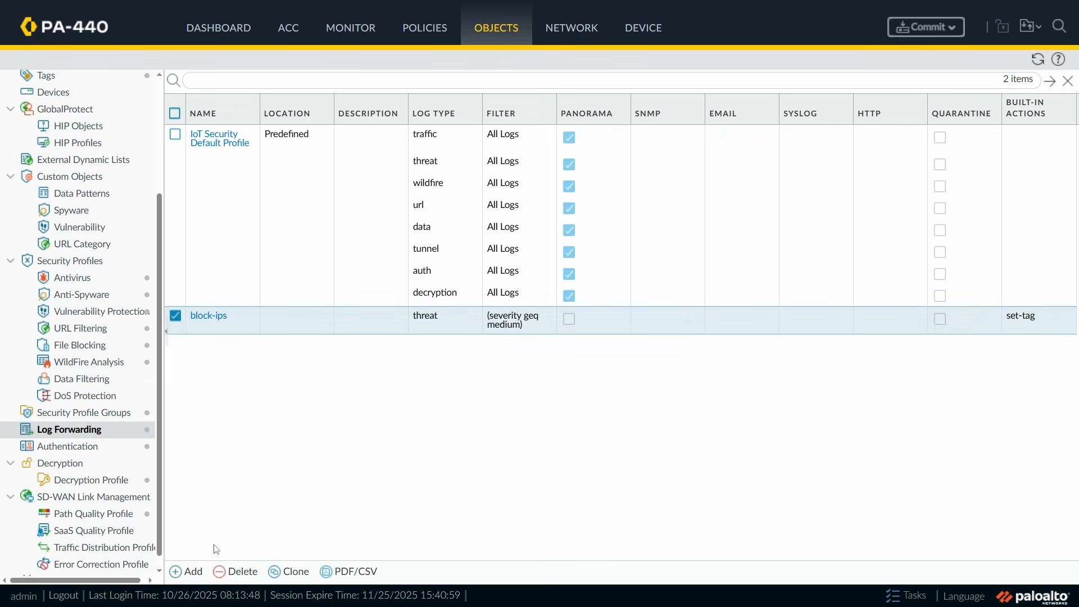
click(236, 571)
click(506, 342)
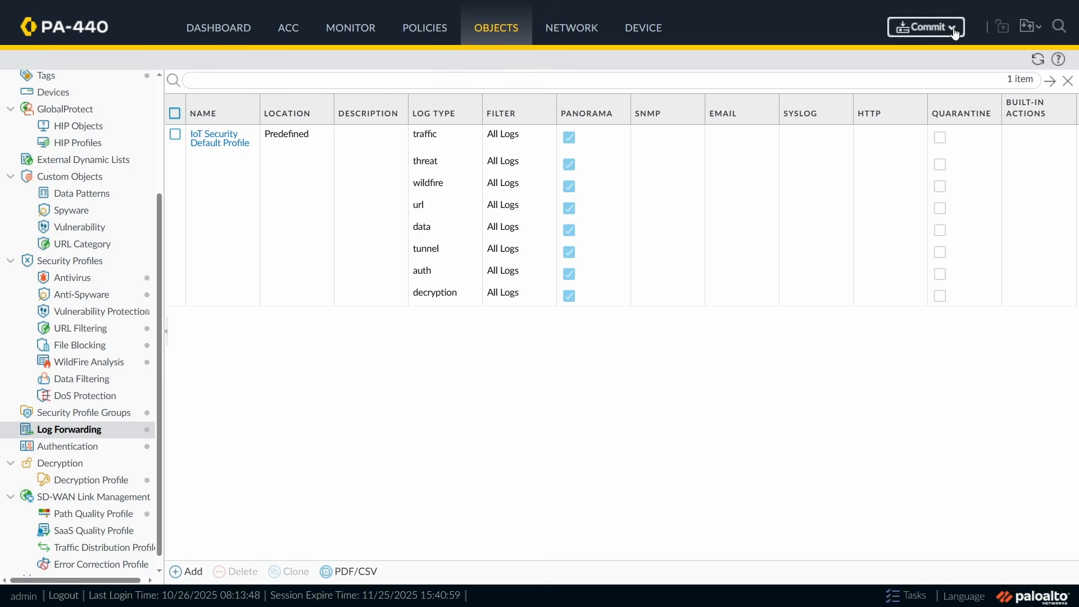
Step: Commit the pending configuration changes to the firewall and close the commit status
click(922, 27)
click(677, 515)
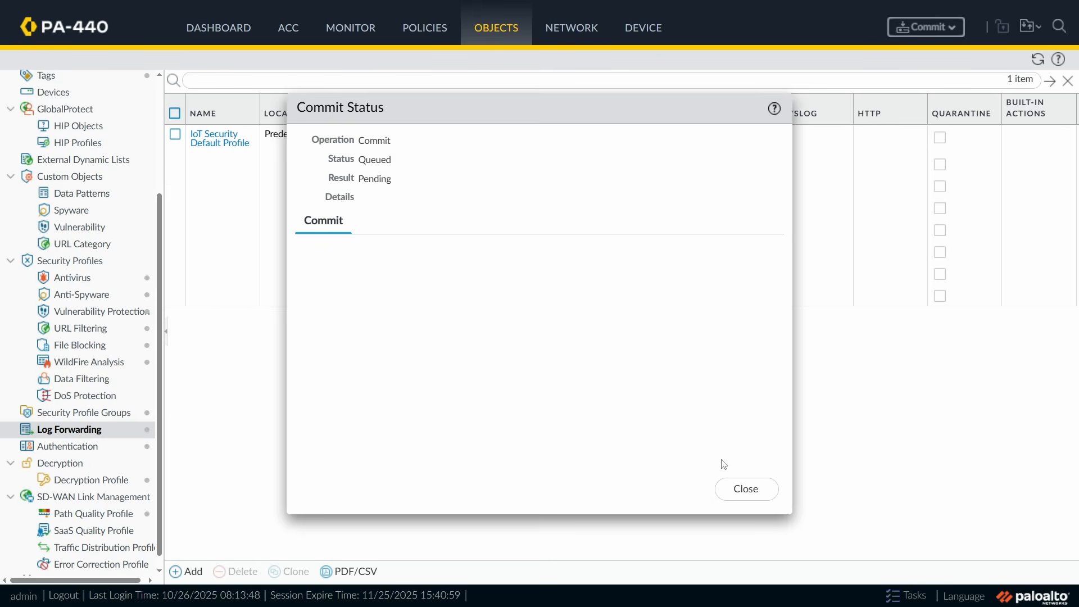
click(731, 488)
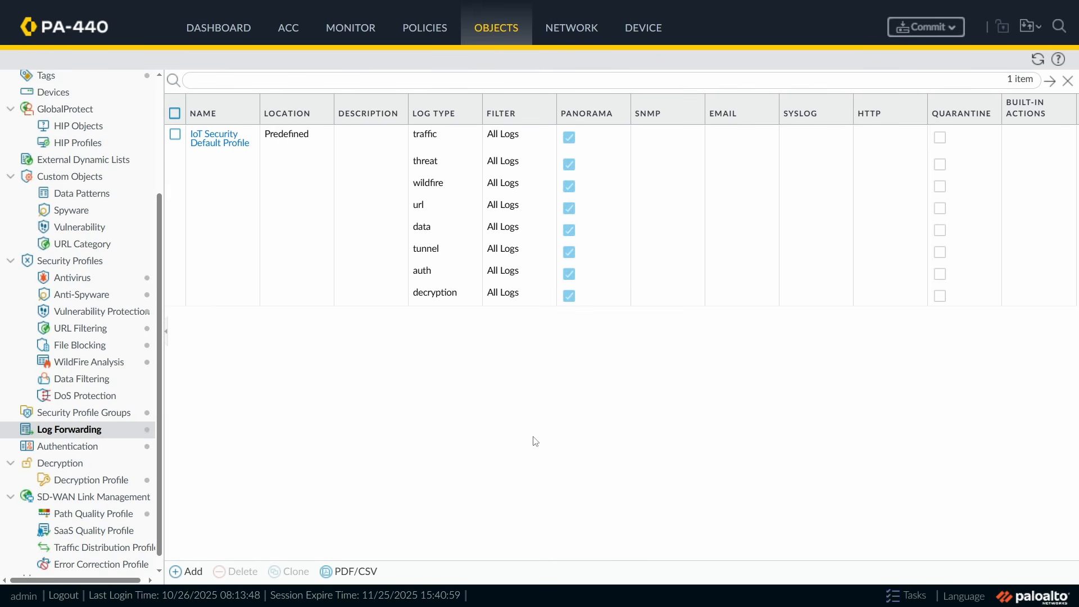
Step: Start a new log forwarding profile and add a match list entry named tagging-of-bad-ips with log type threat
click(184, 570)
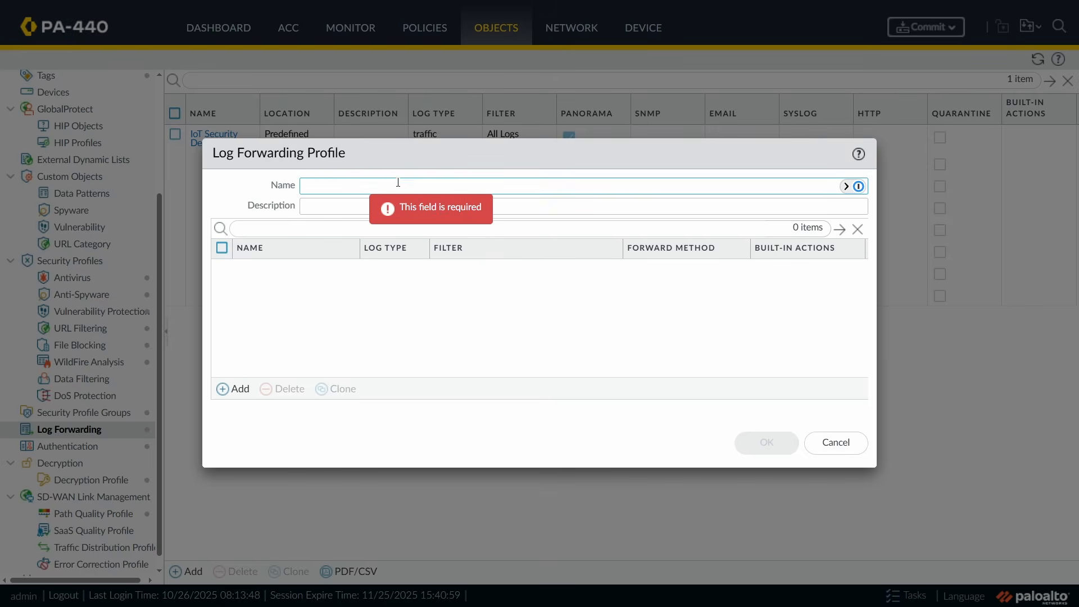
drag(439, 155, 479, 185)
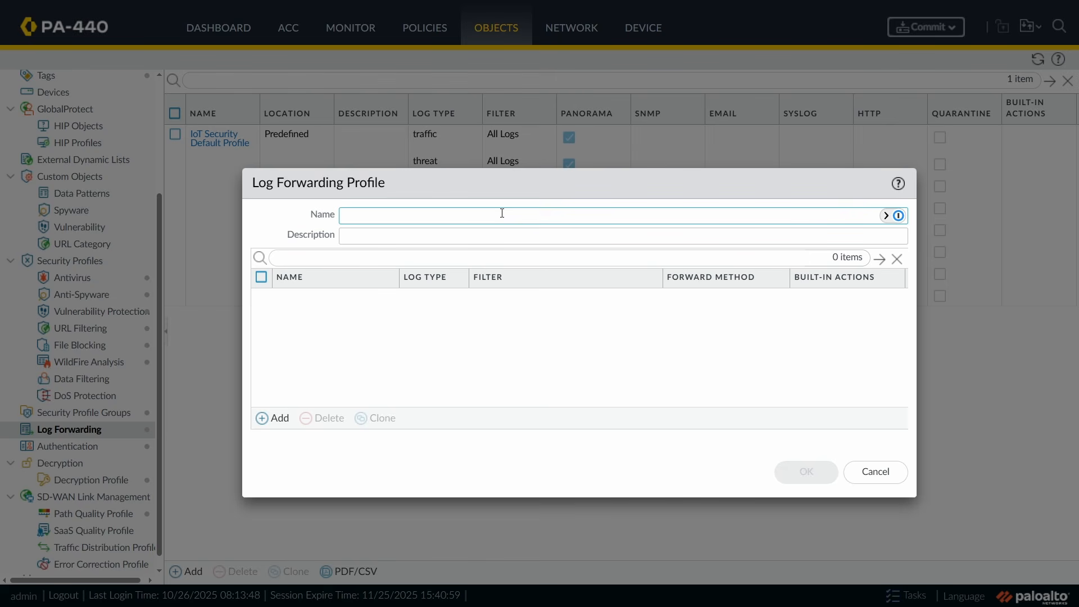
click(279, 418)
click(459, 123)
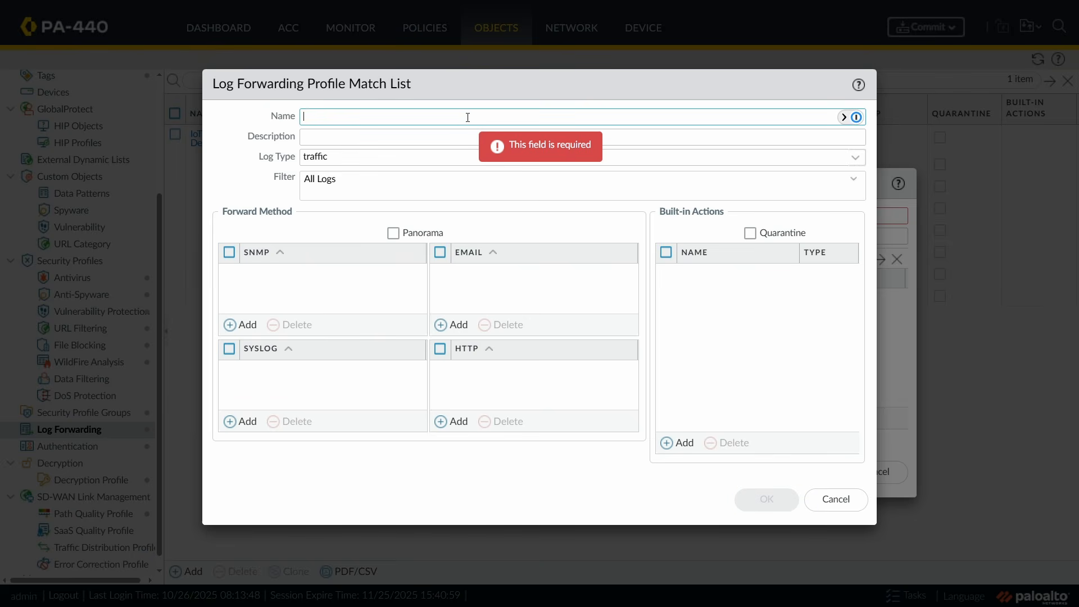
text(bad-ips)
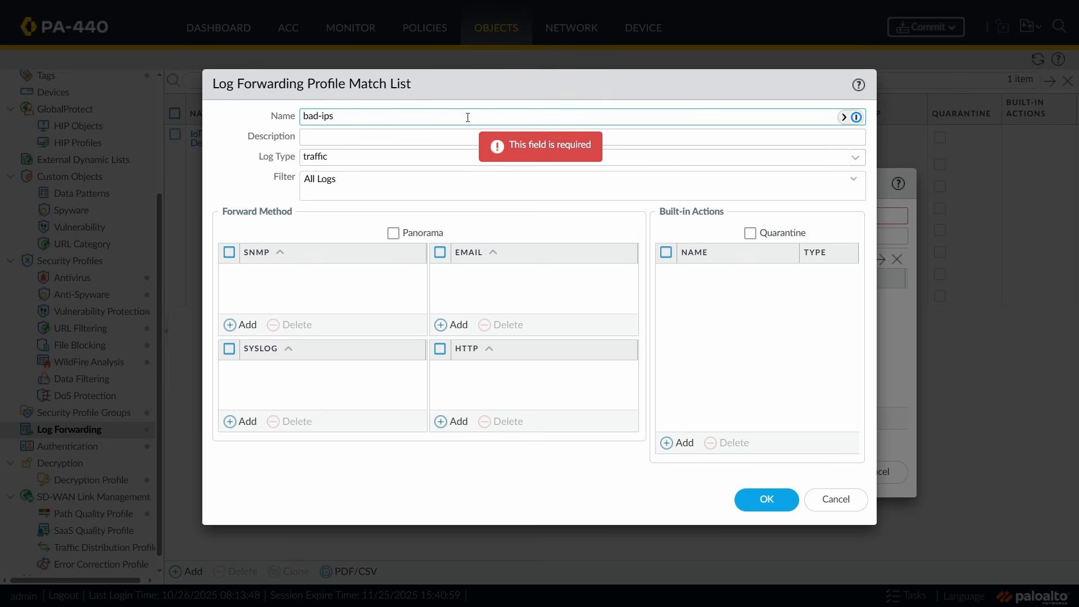
text(tagging-of-)
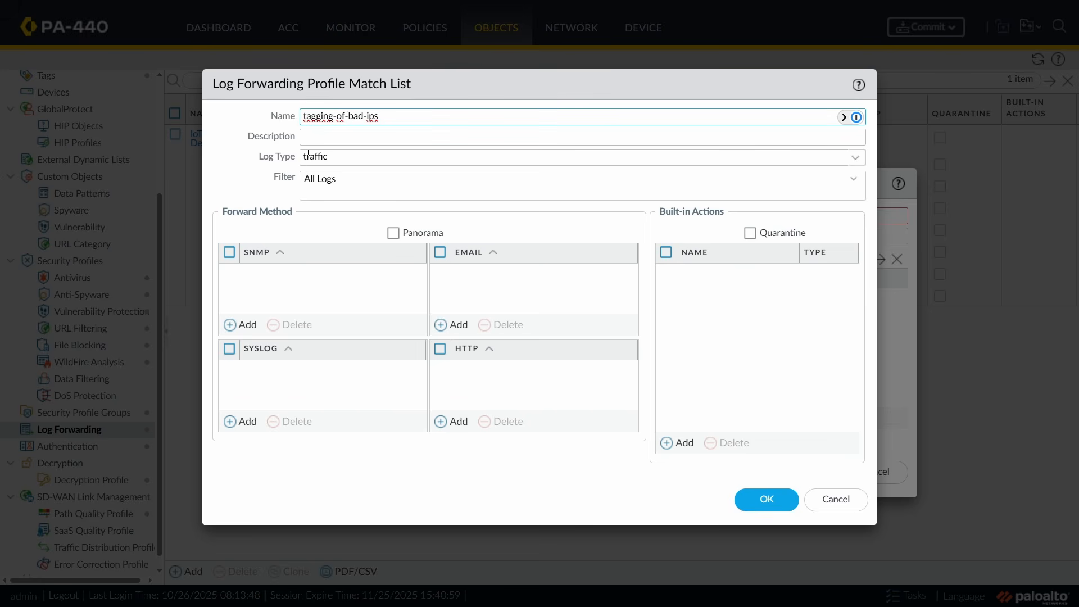
click(855, 161)
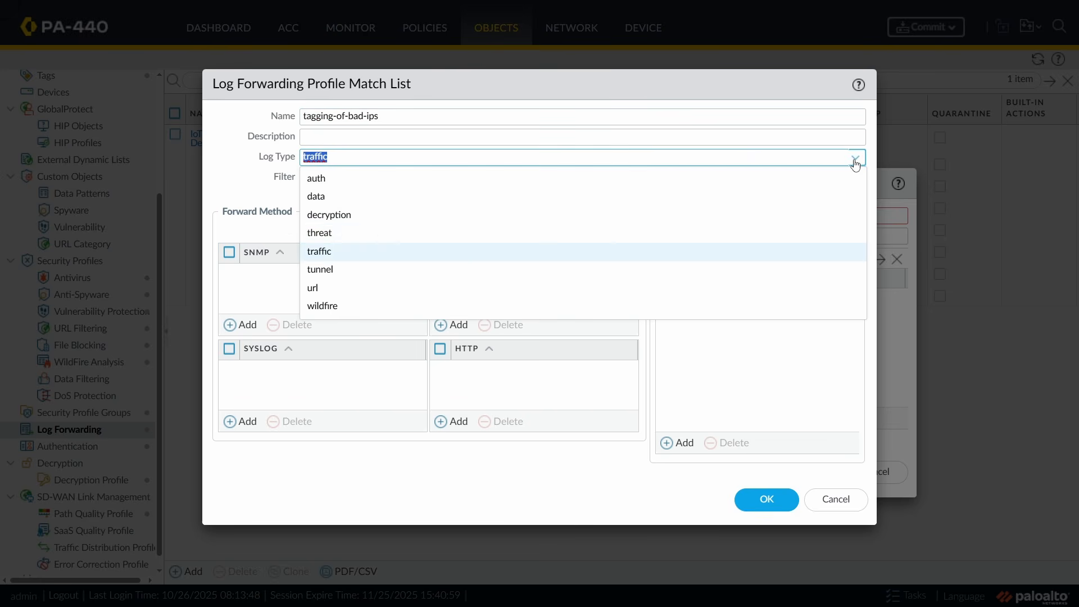
click(356, 239)
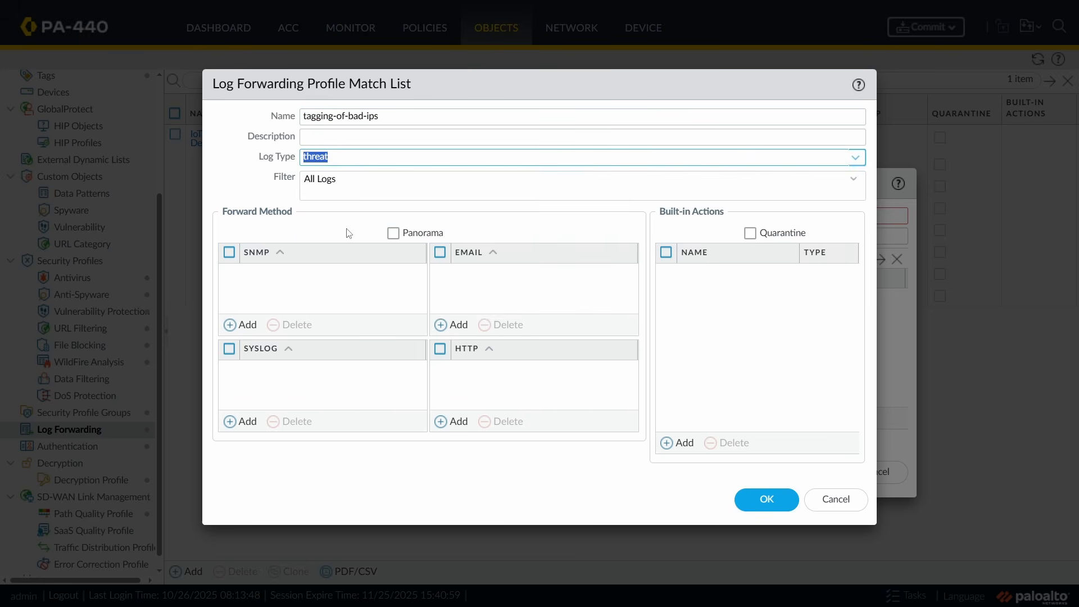
Step: Build a filter for the tagging-of-bad-ips match list that matches threat logs with severity greater than or equal to medium
click(856, 180)
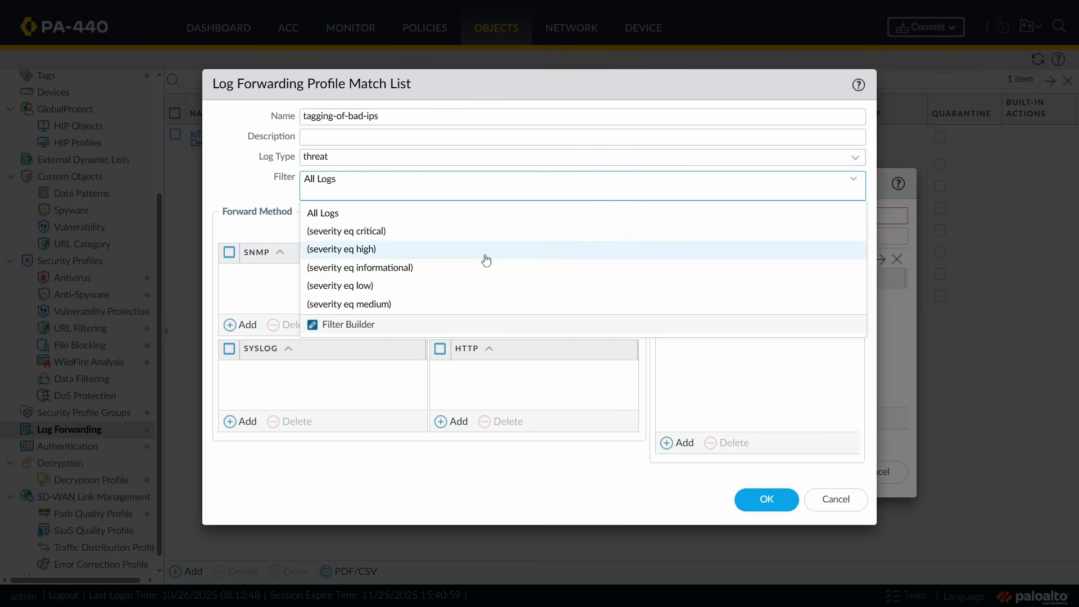
click(356, 330)
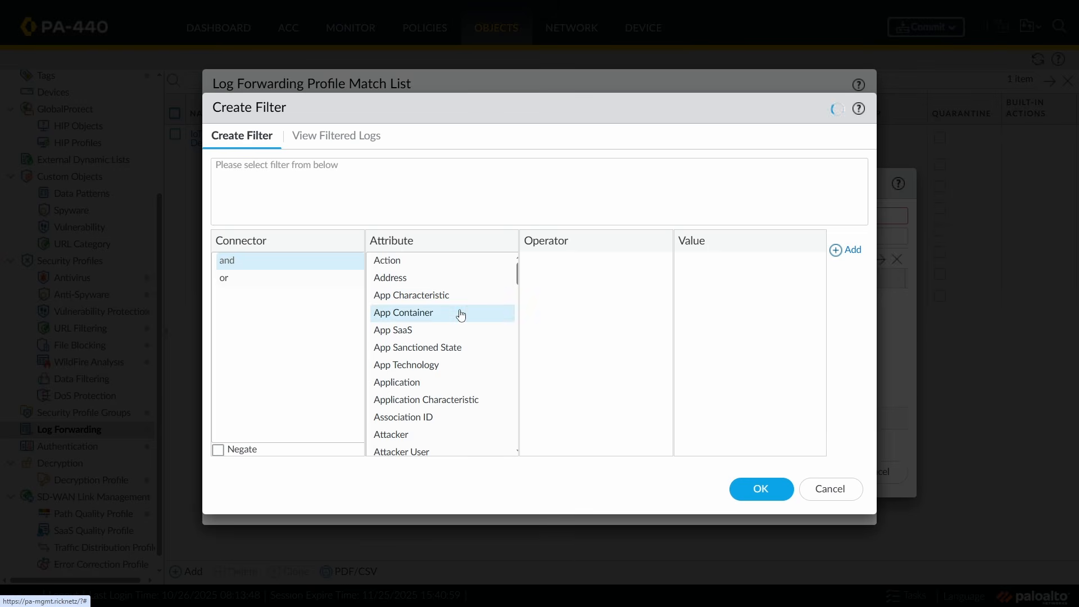
drag(518, 271, 516, 378)
click(422, 318)
click(562, 295)
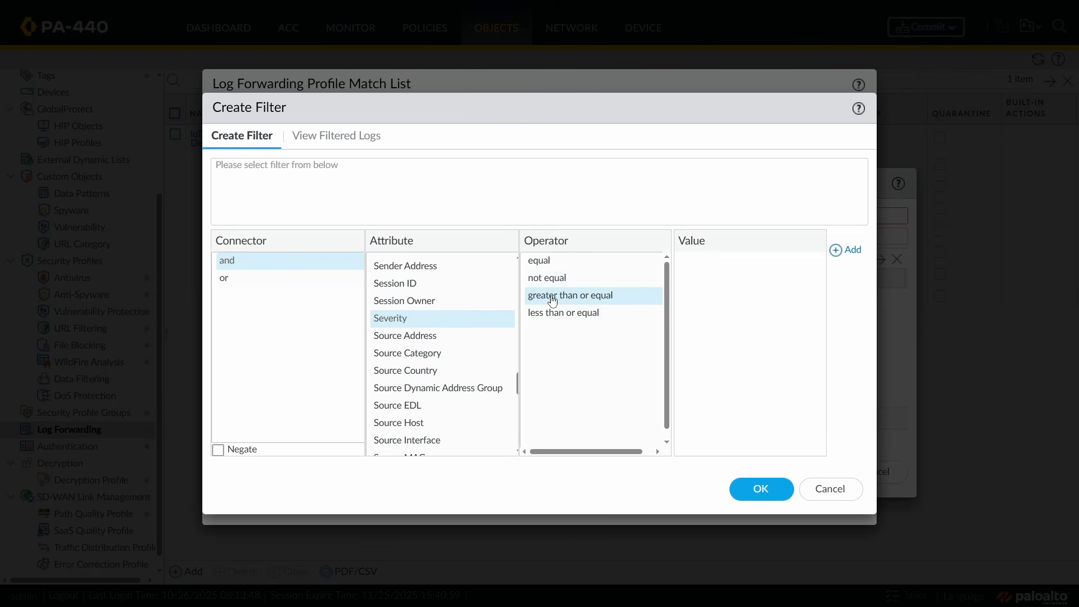
click(723, 302)
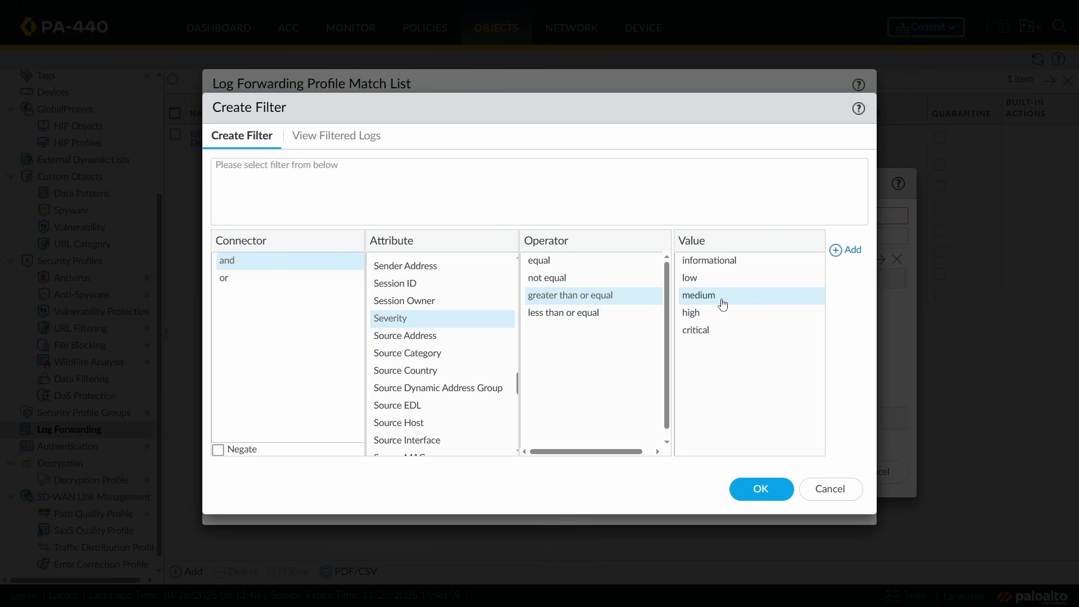
click(843, 251)
click(765, 489)
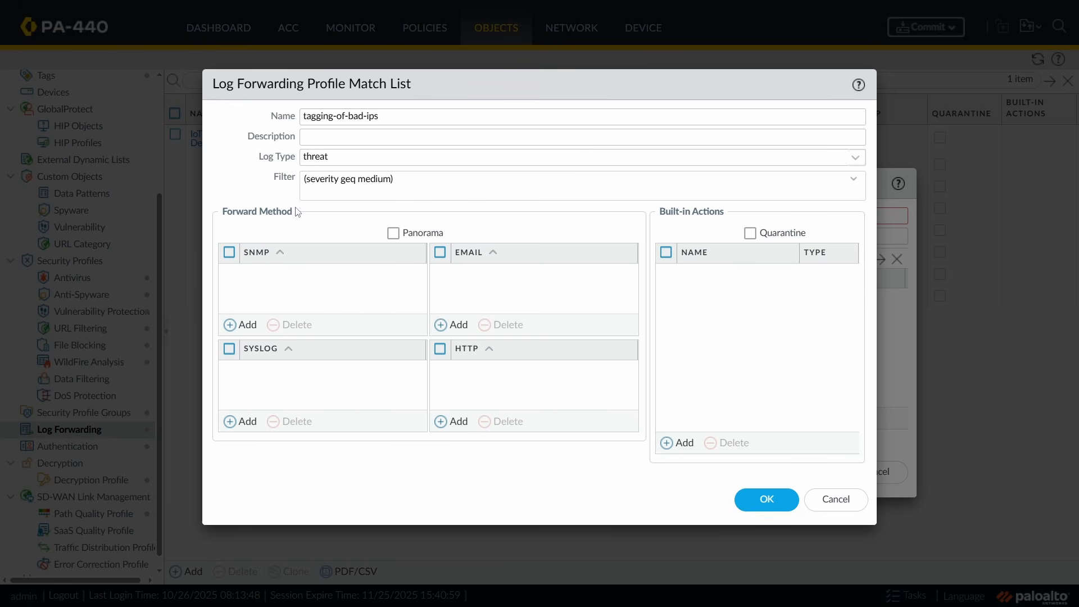
Step: Add a built-in tagging action named set-tag that targets the source address, with registration to Local User-ID
click(393, 232)
click(683, 444)
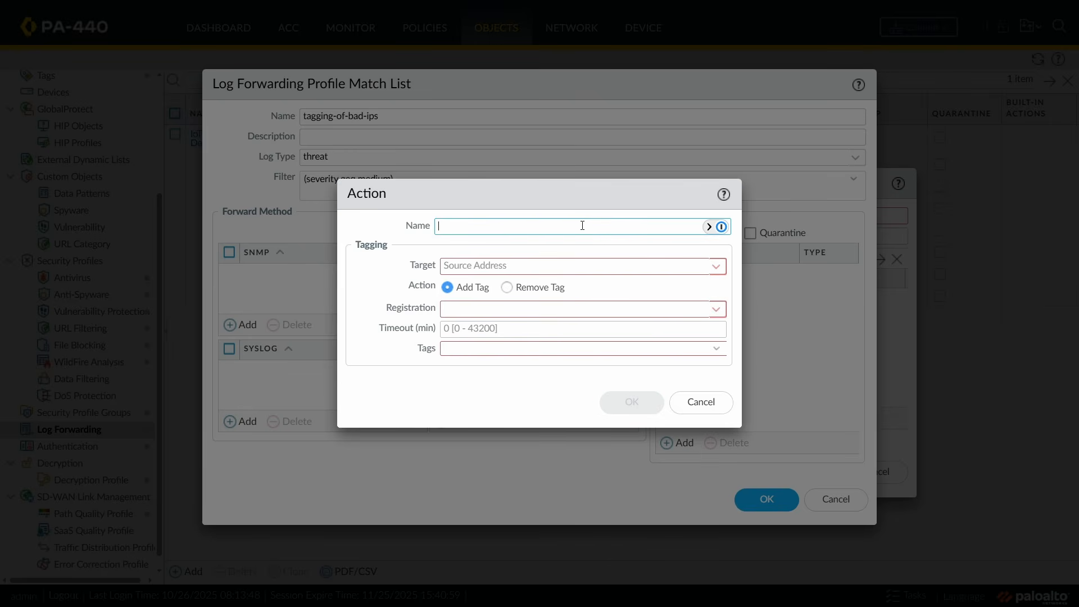
text(set)
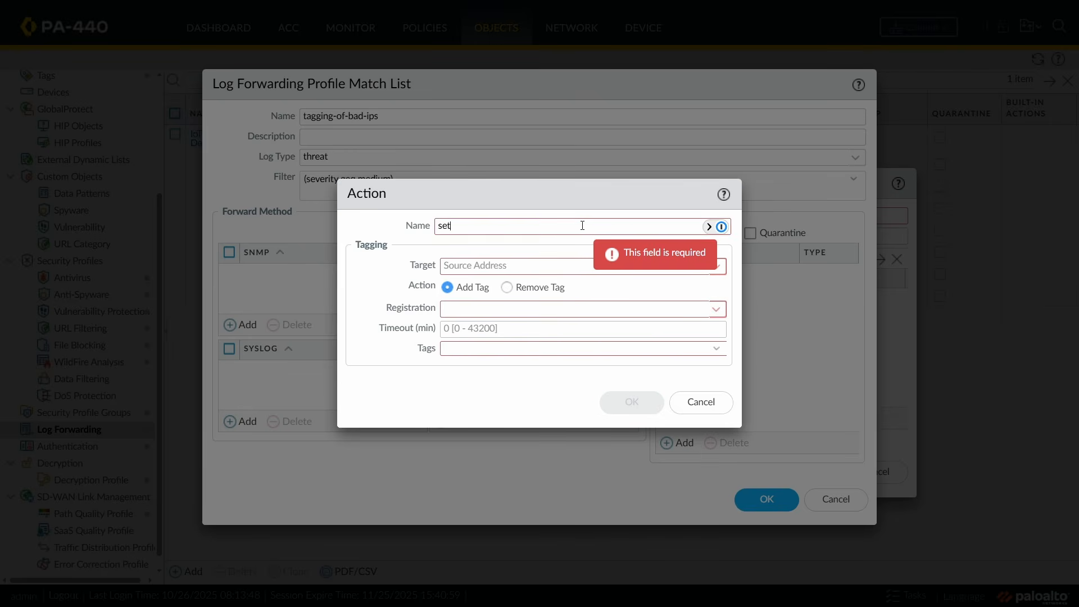
text(-tag)
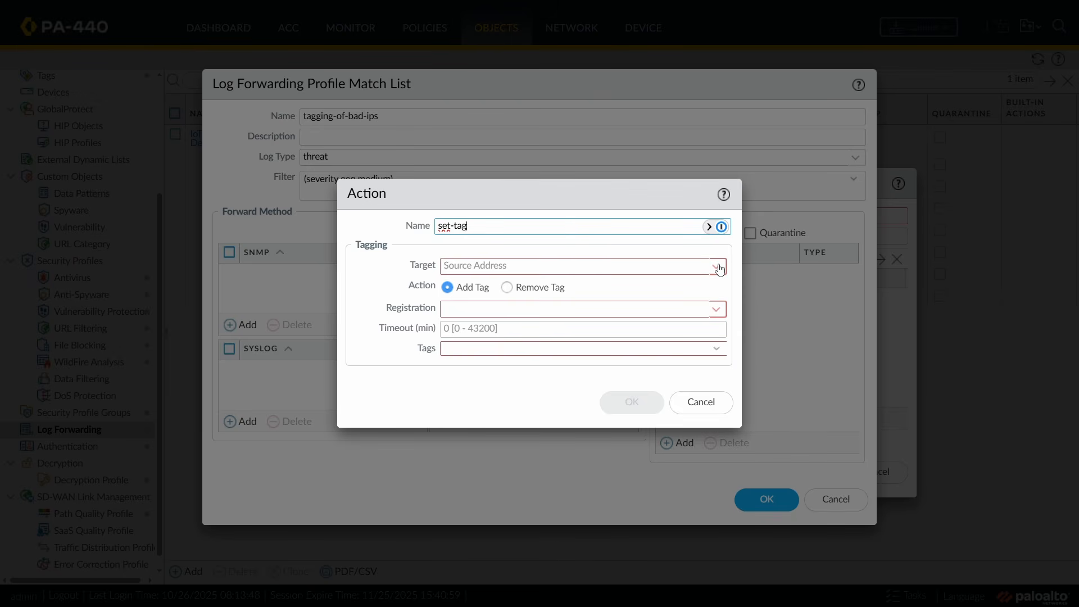
click(723, 268)
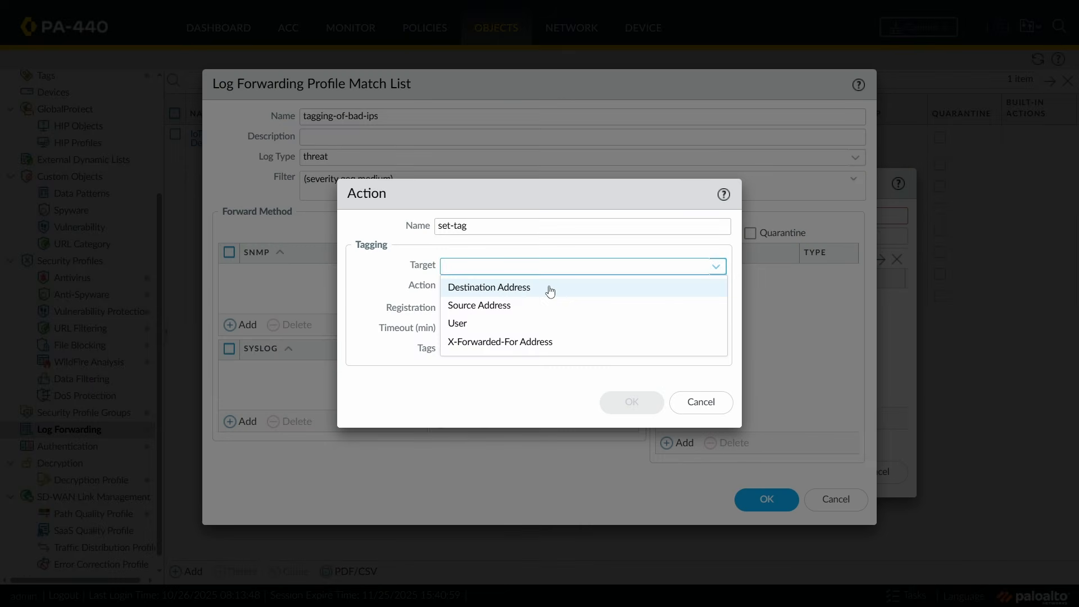
click(522, 305)
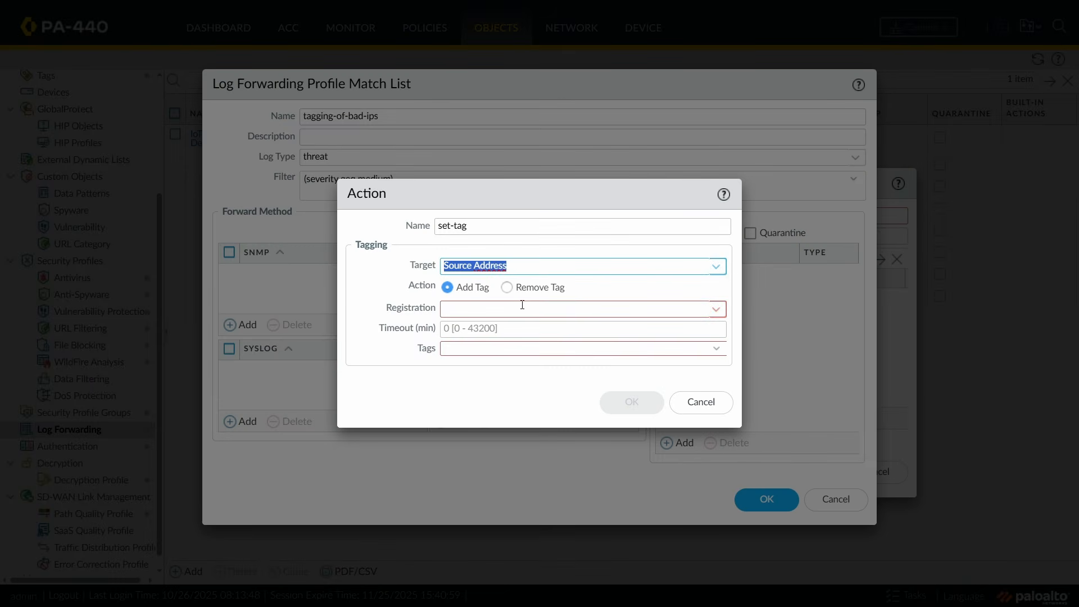
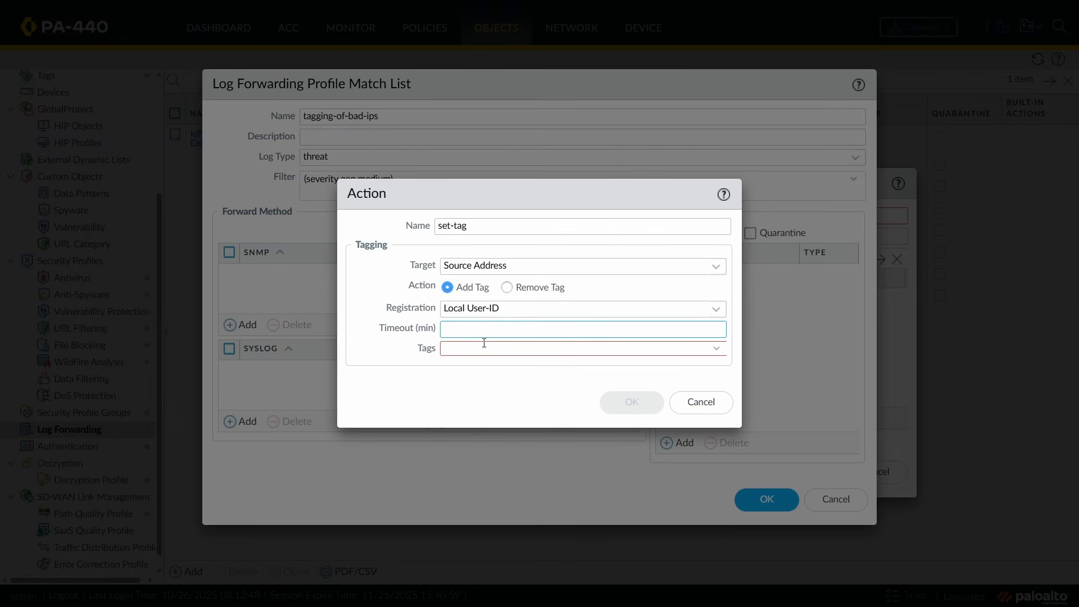
Step: Assign the bad-ips tag to the set-tag action, then save the action and the match list entry
click(581, 375)
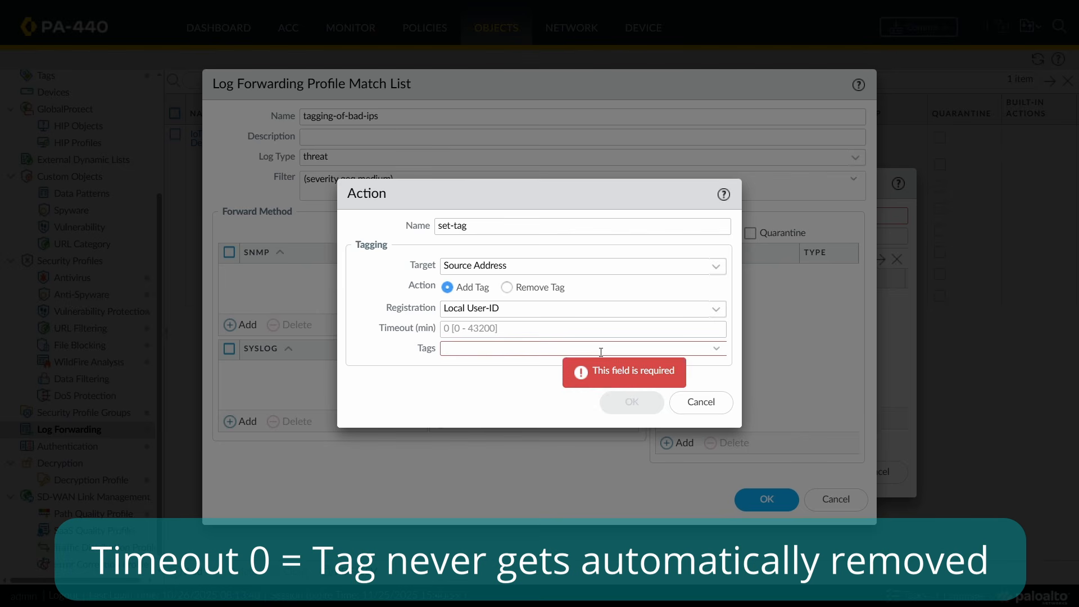
click(717, 349)
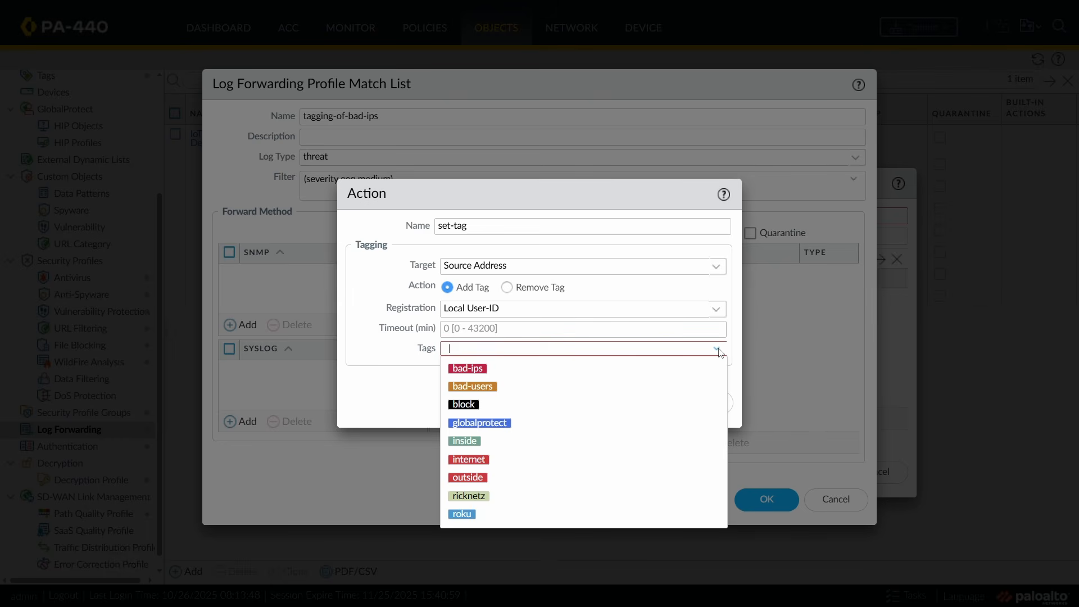
click(493, 368)
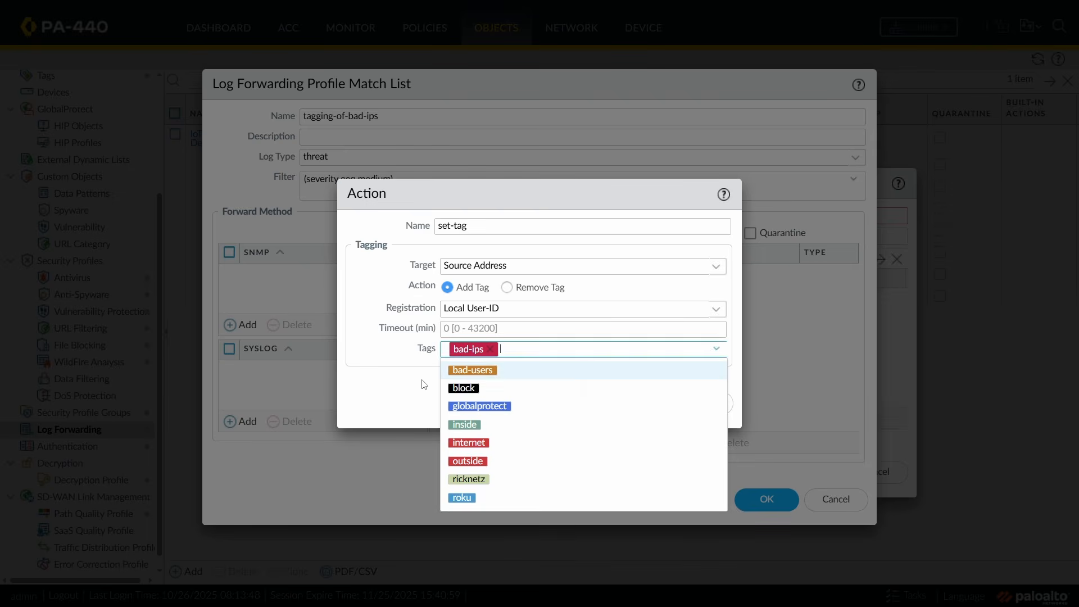
click(424, 384)
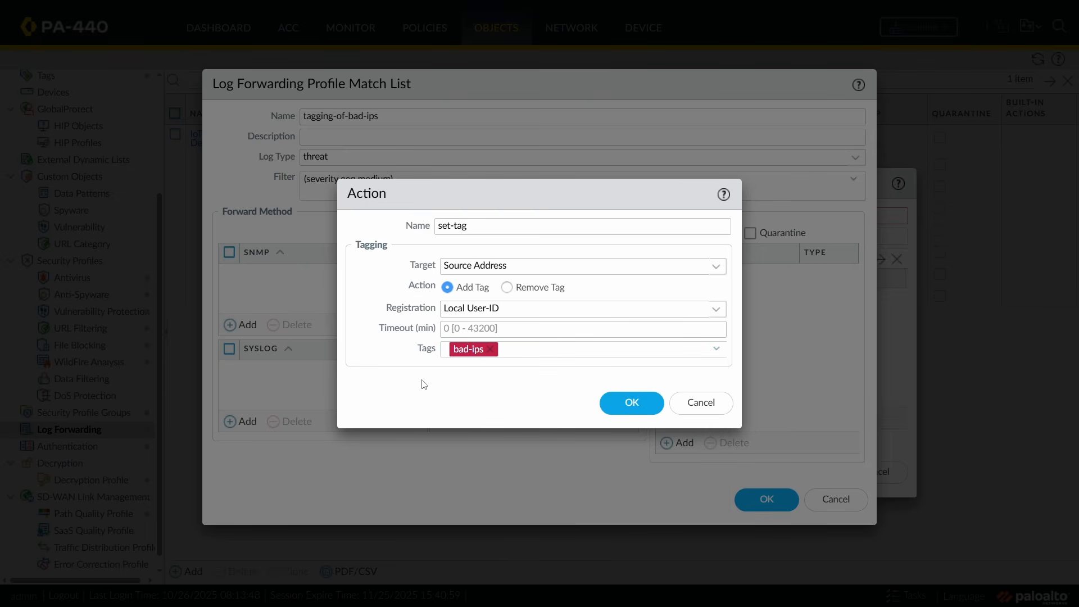
click(631, 403)
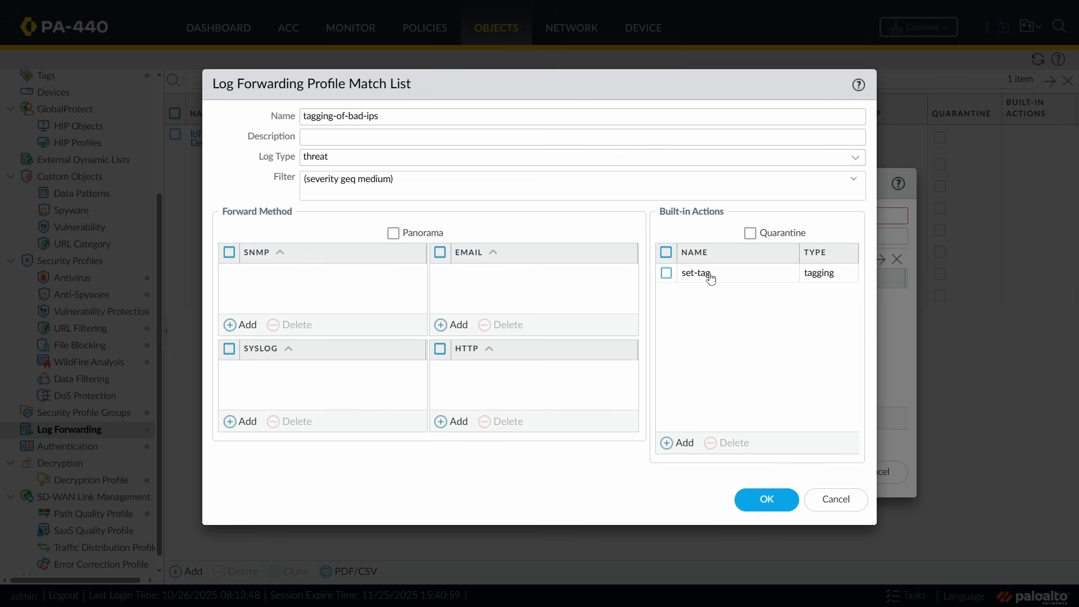
click(779, 511)
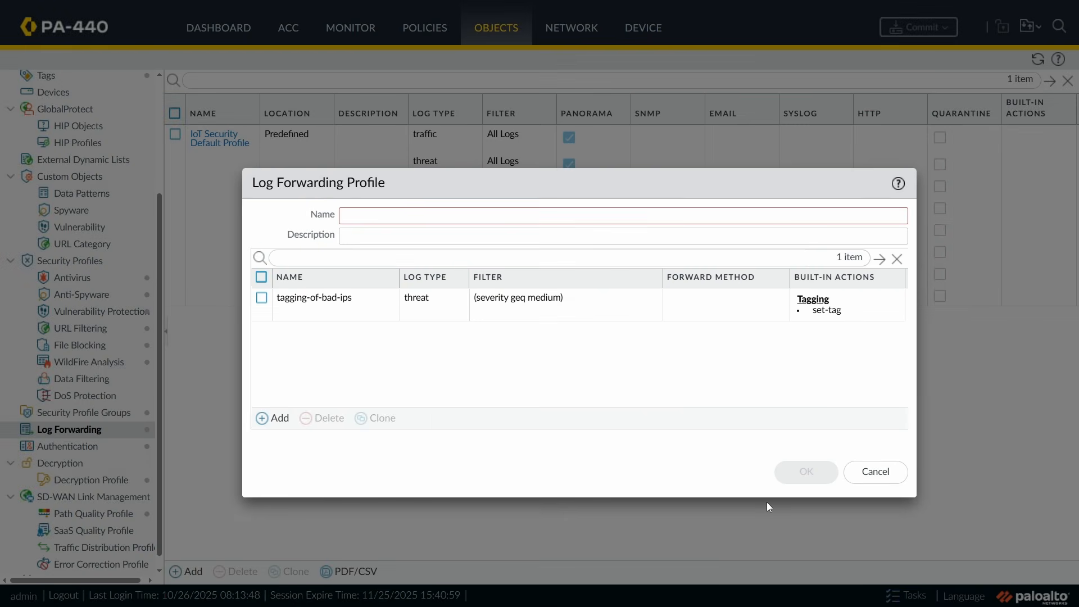
Step: Name the log forwarding profile set-bad-ips-tag and save it
click(653, 219)
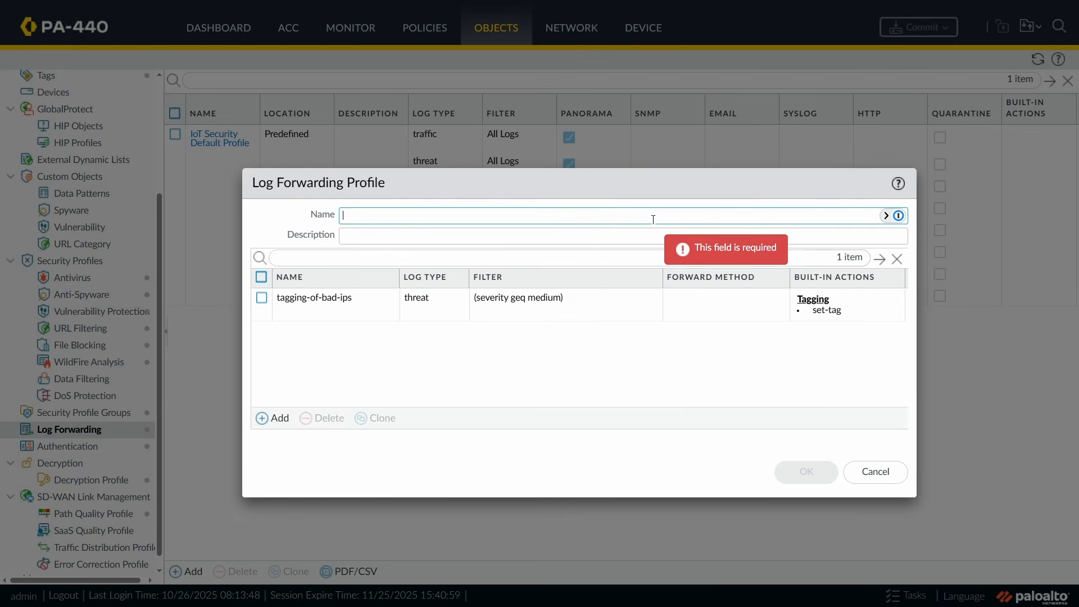
text(set-tag)
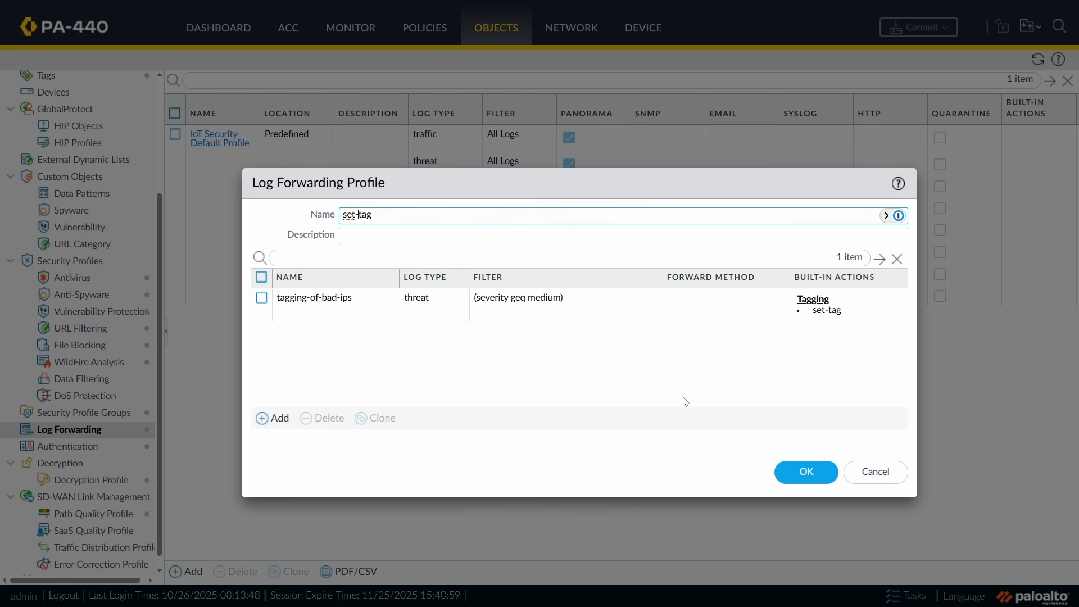
text(bad-ips-)
click(809, 473)
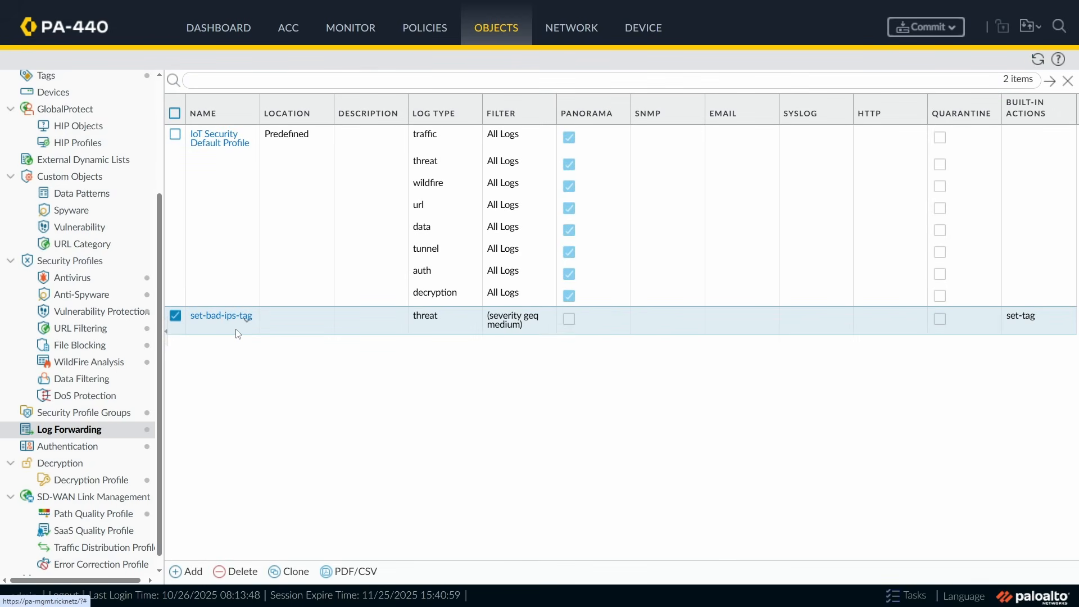
Step: Set log forwarding to set-bad-ips-tag in the allow-globalprotect-to-internet security policy rule and save the rule
click(426, 30)
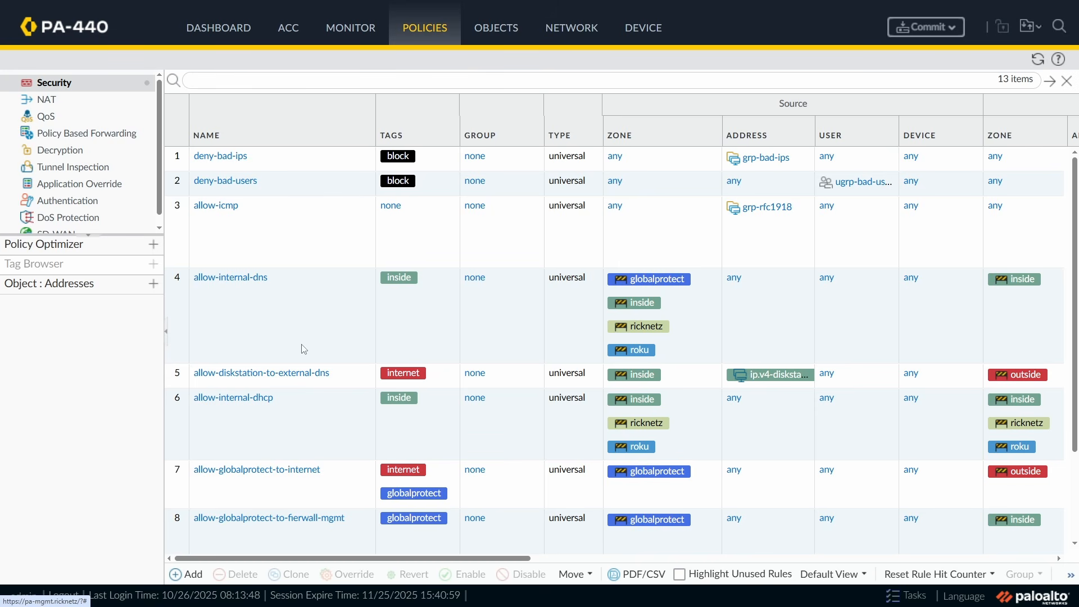
click(282, 495)
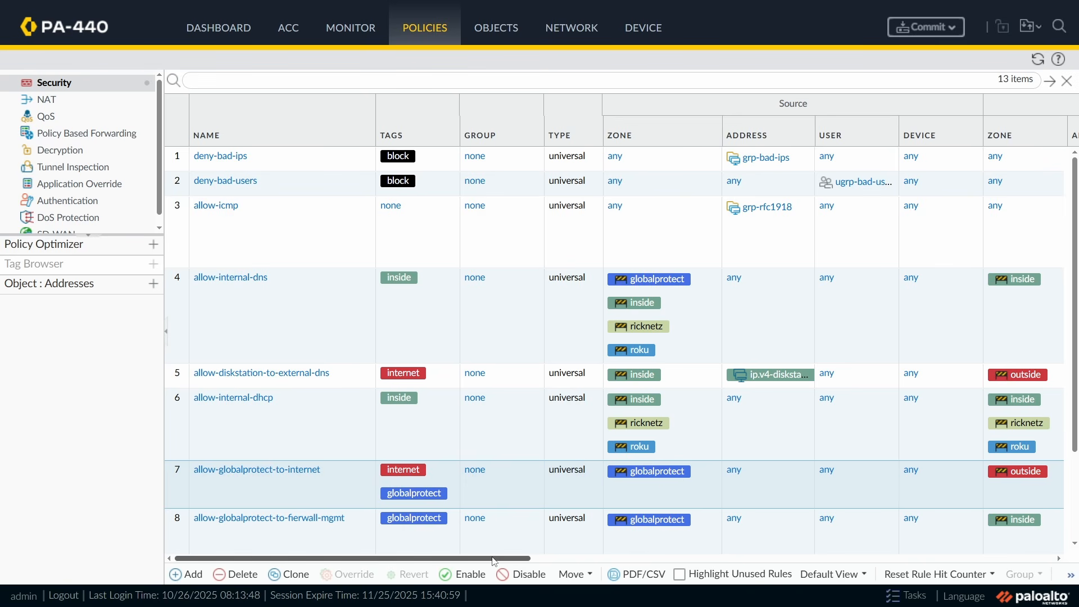
mouse_move(493, 561)
mouse_down()
mouse_move(602, 566)
mouse_move(494, 562)
mouse_up()
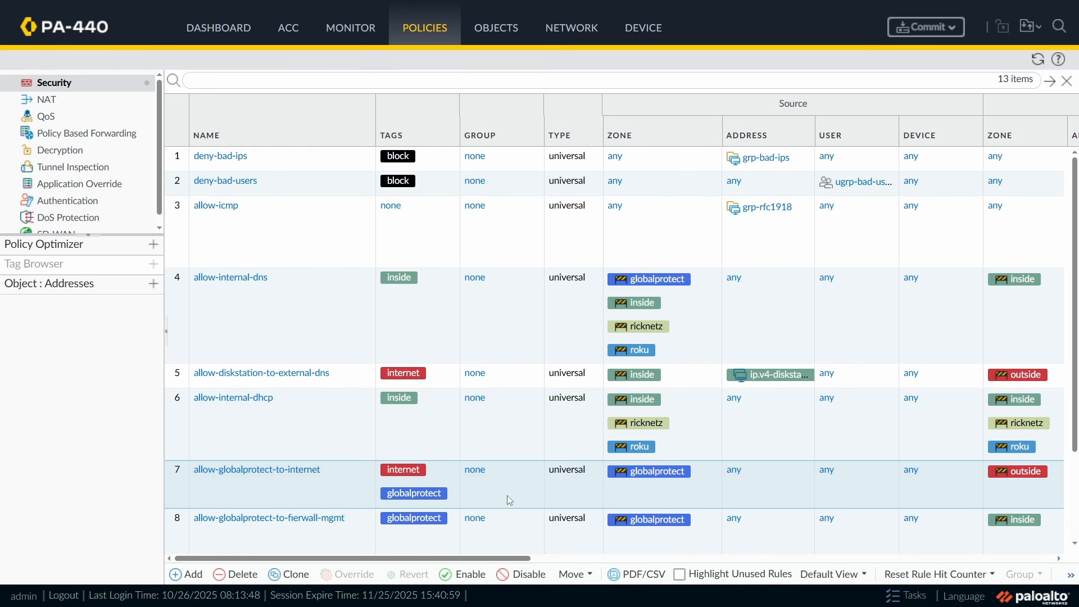
click(291, 472)
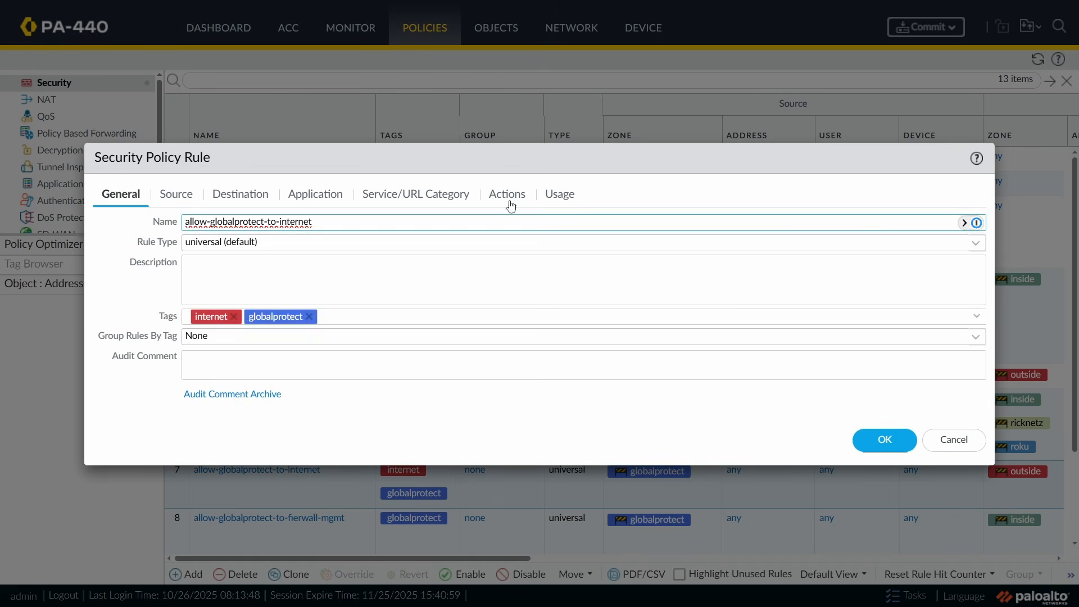
click(508, 196)
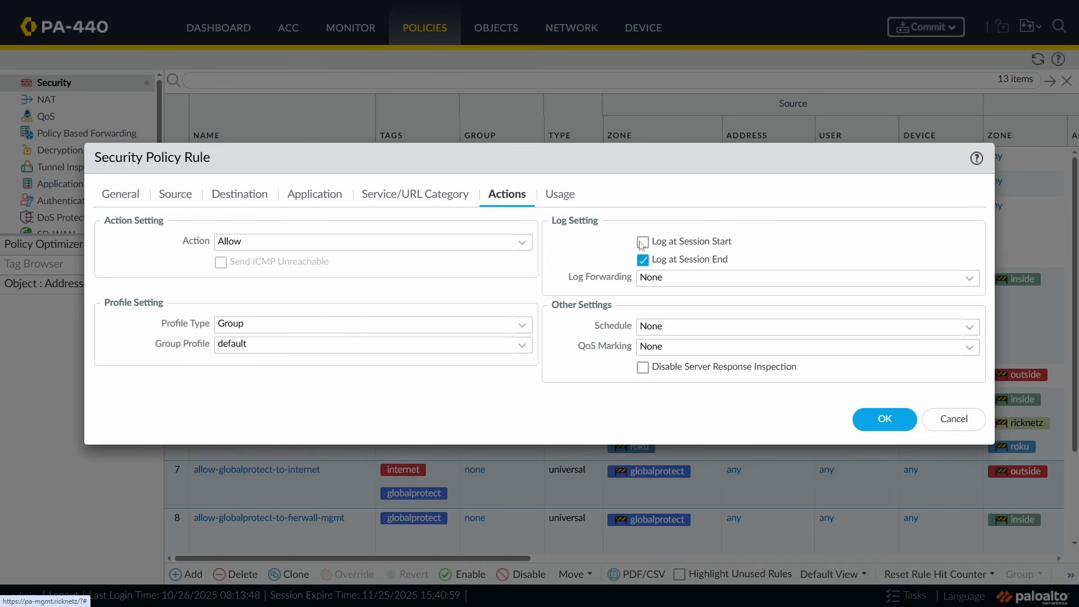
click(970, 279)
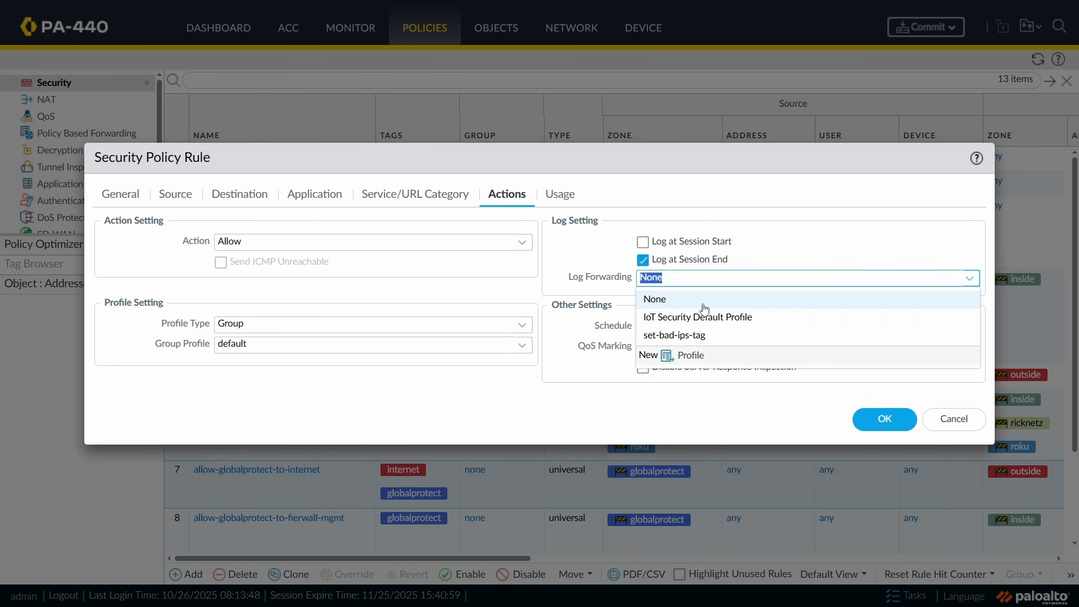
click(688, 336)
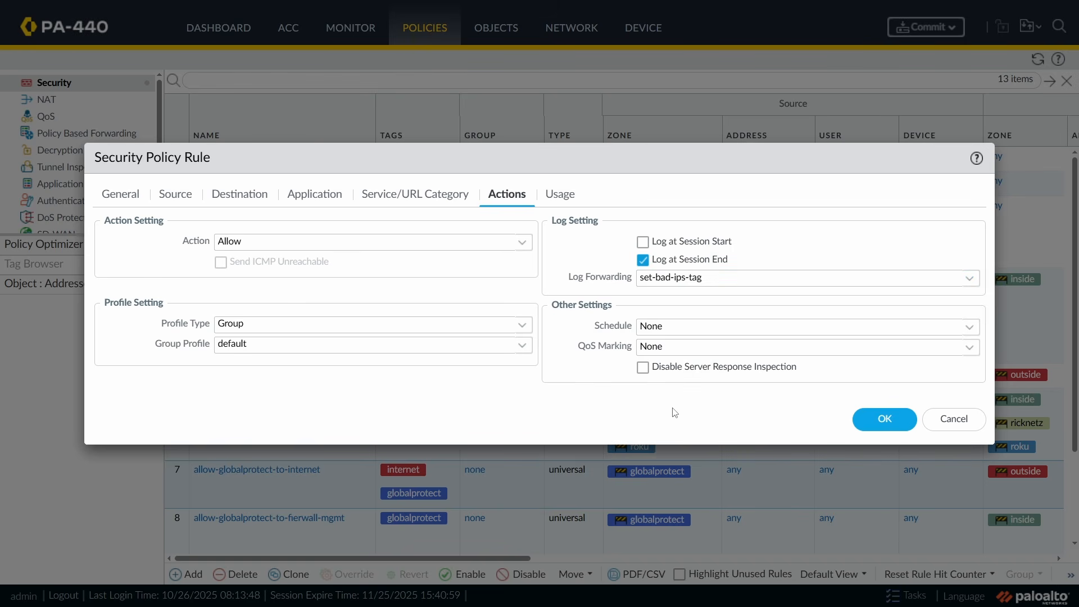
click(884, 420)
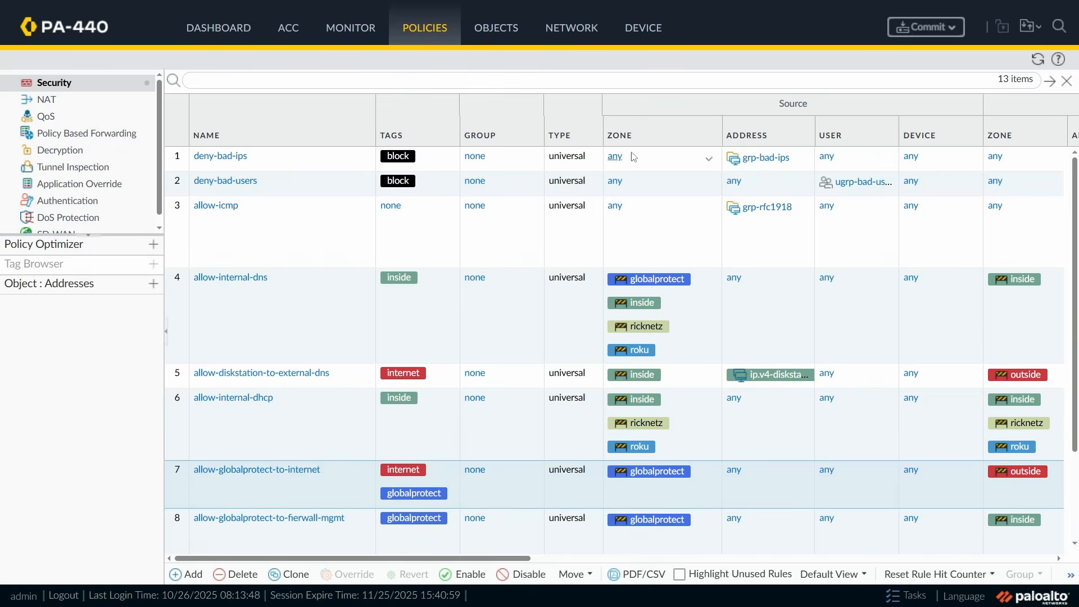
Step: Commit all pending changes to the firewall's running configuration and dismiss the commit status
click(670, 155)
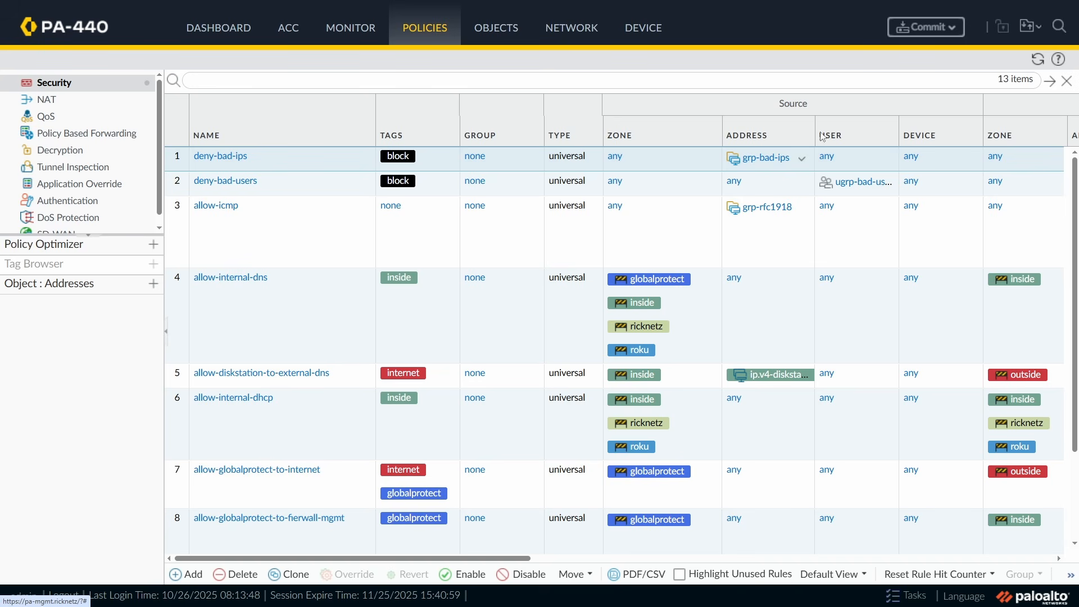
click(950, 29)
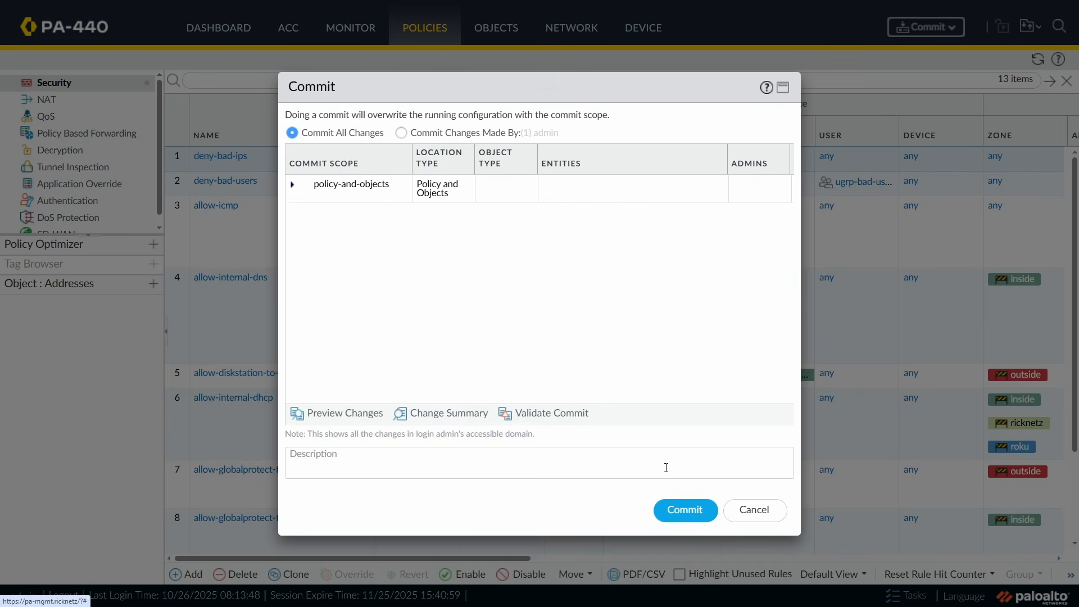
click(684, 510)
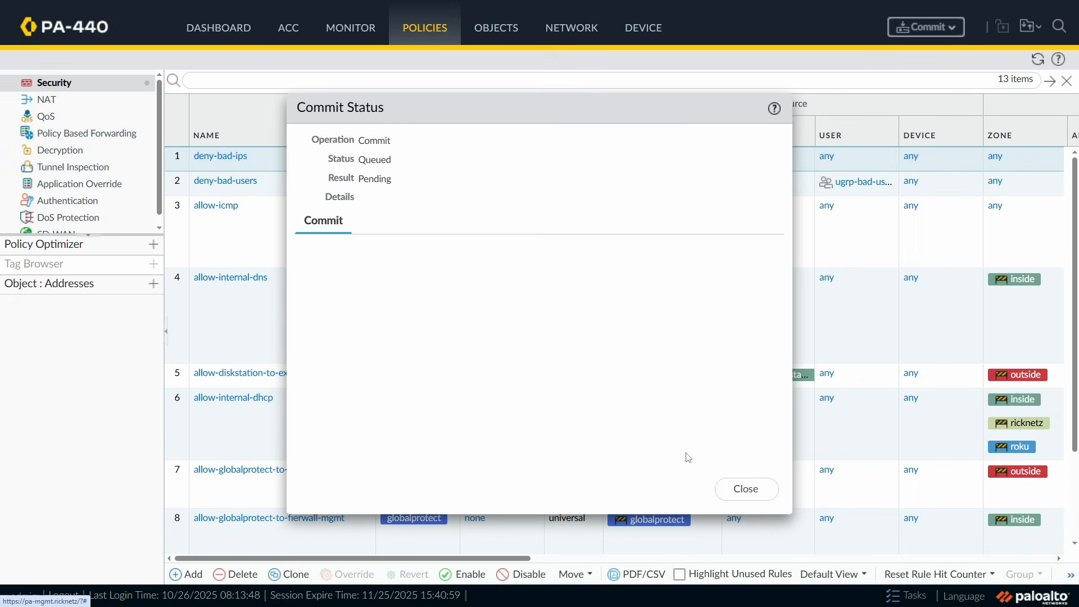
click(747, 489)
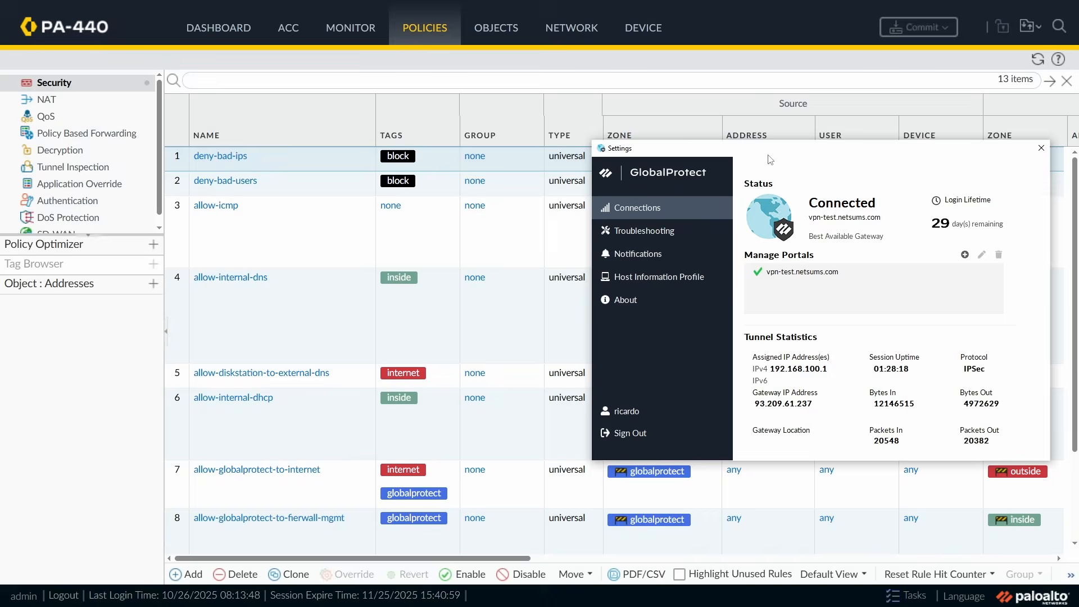
Step: Close the GlobalProtect settings window and start a continuous ping to 8.8.8.8 in Command Prompt
drag(770, 152, 621, 130)
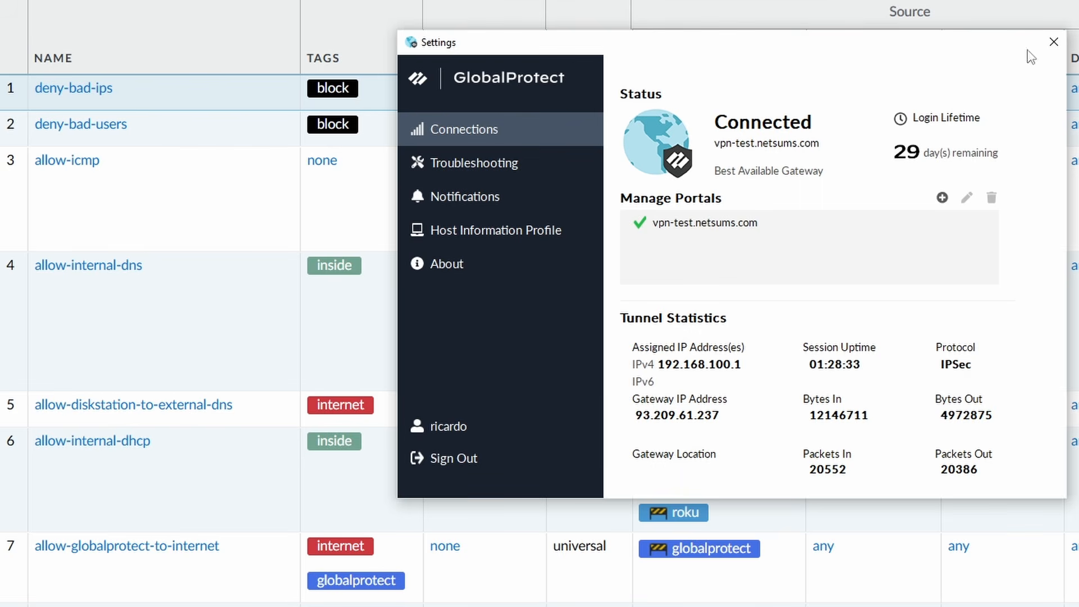
click(1054, 40)
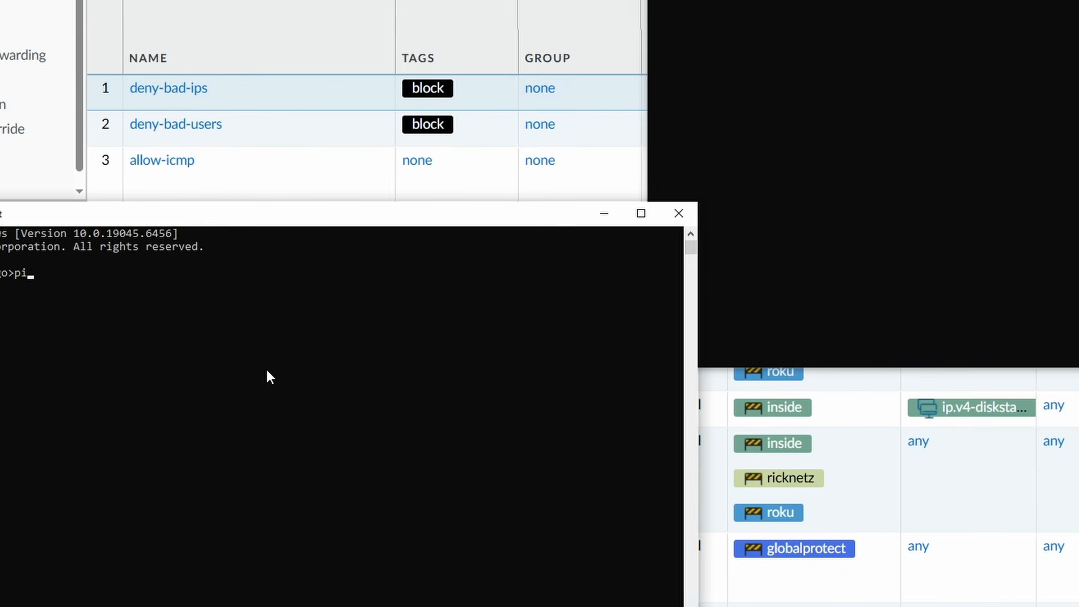
text(ping -t 8.8.8.8)
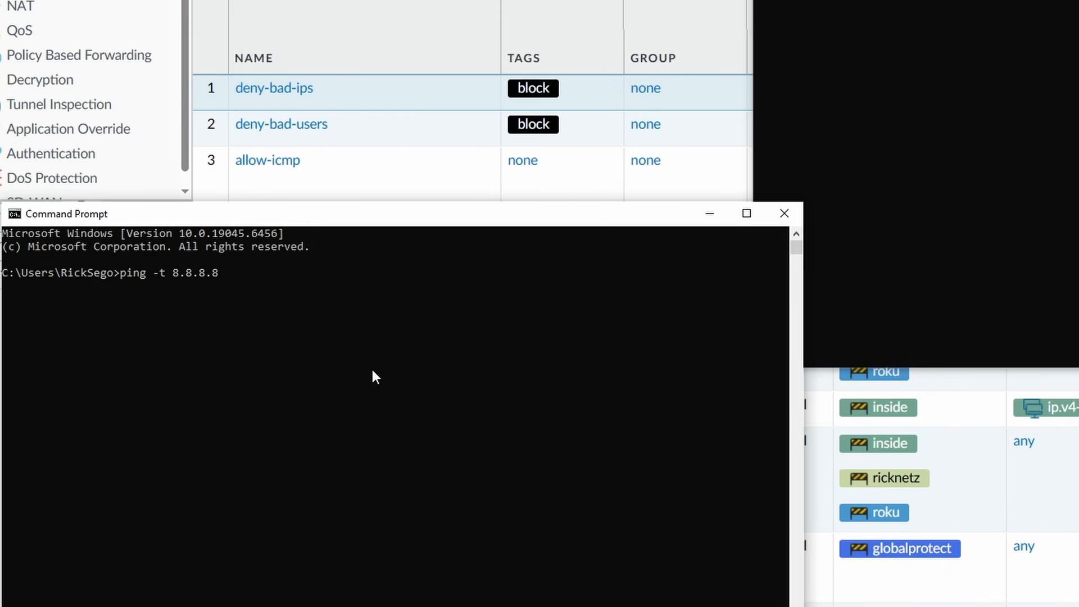
key(Return)
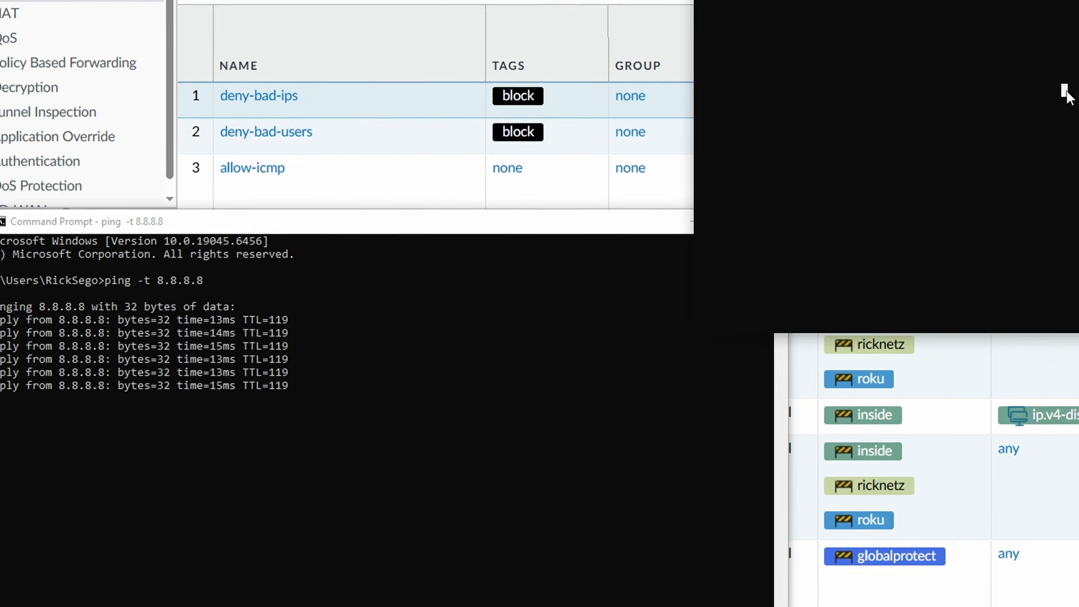
Step: Switch to the Linux terminal and enter the command dig @8.8.4.4 79fe3m5f4nx8c1.pmr.cc without running it
key(Return)
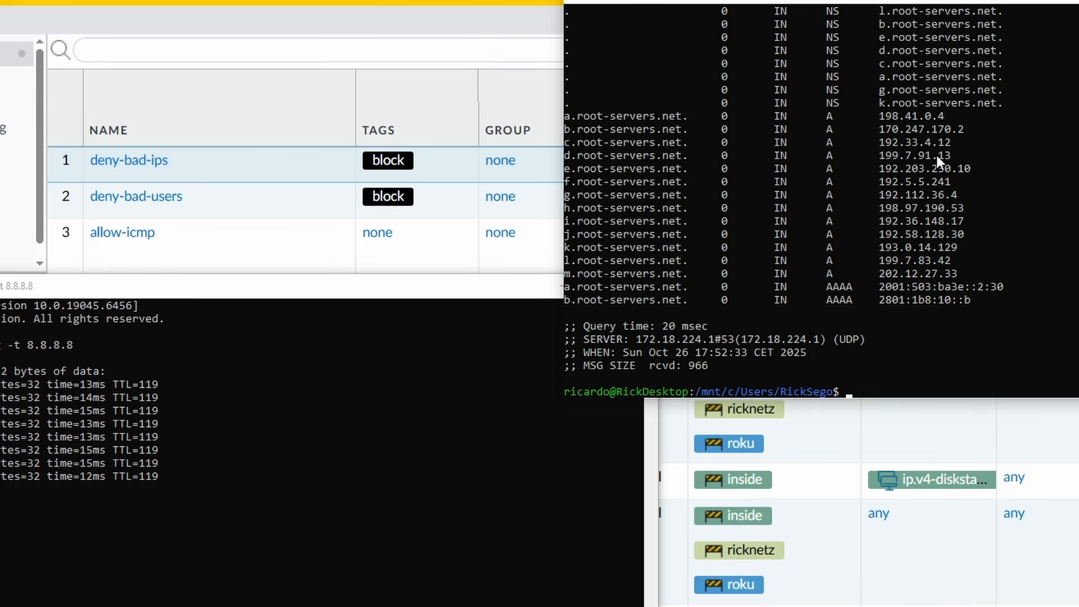
text(dig )
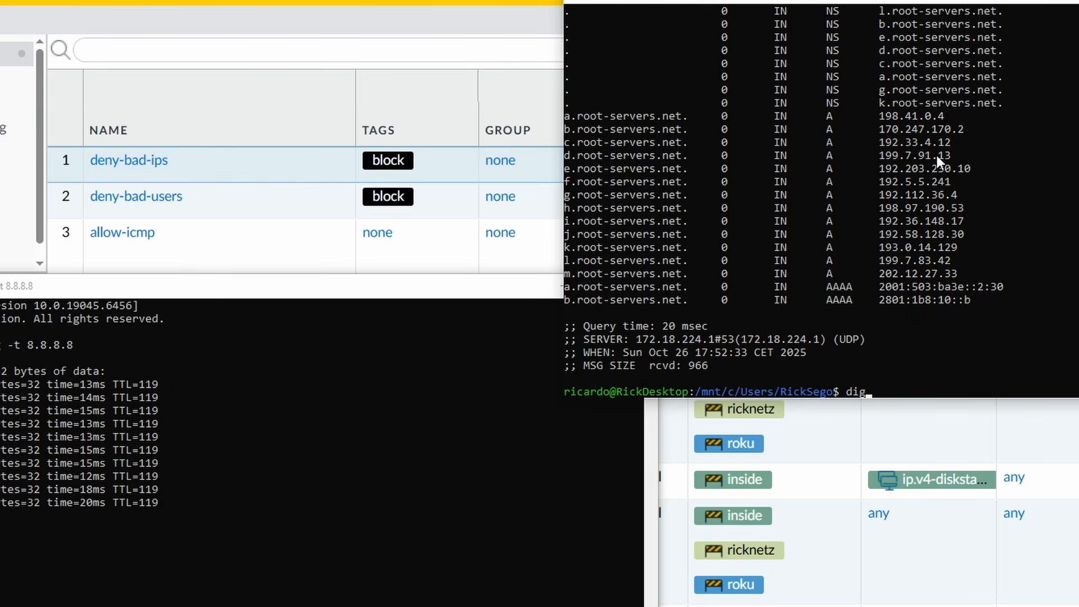
text(@)
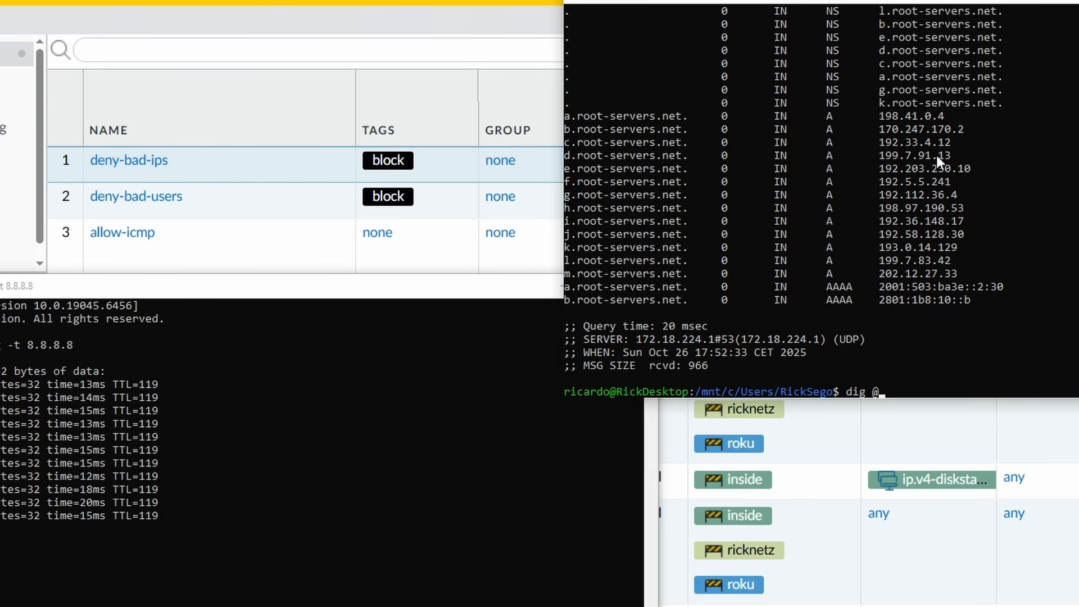
text(8.8.8)
key(BackSpace)
text(4)
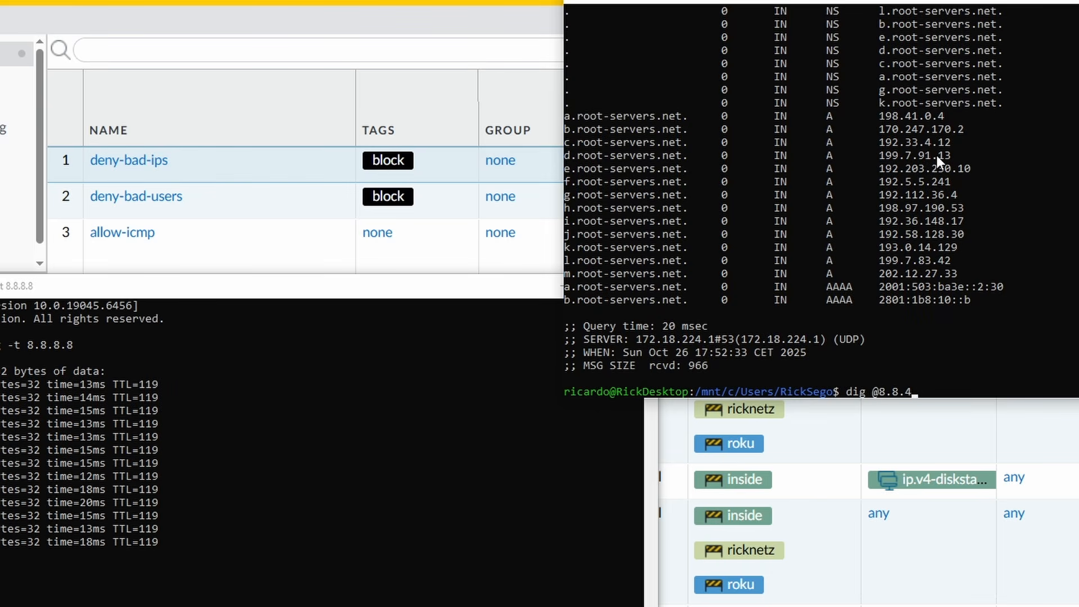
text(.4)
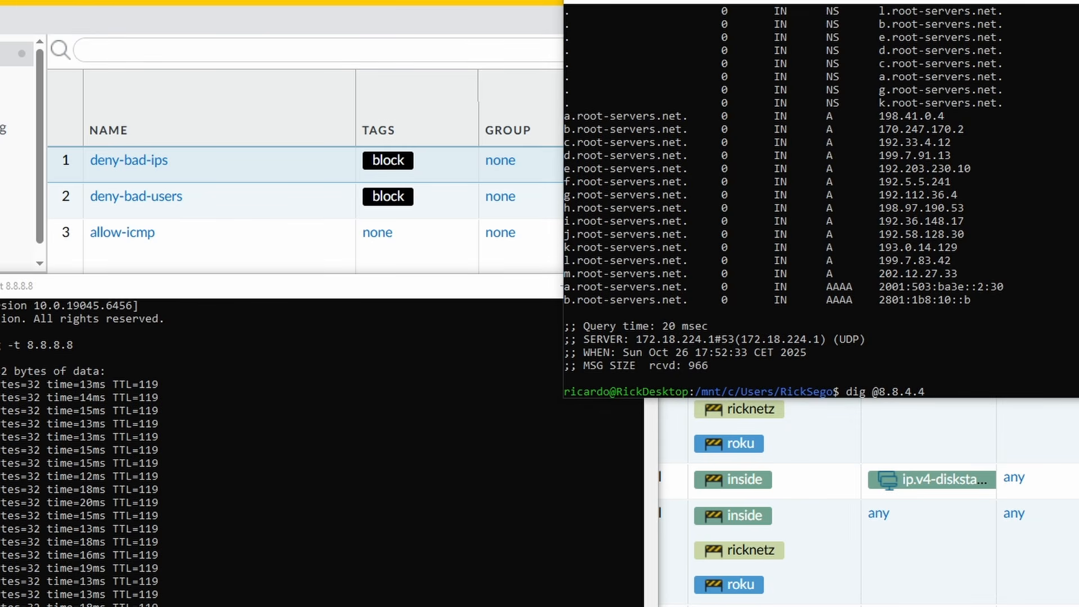
text(79fe3m5f4nx8c1.pmr.cc)
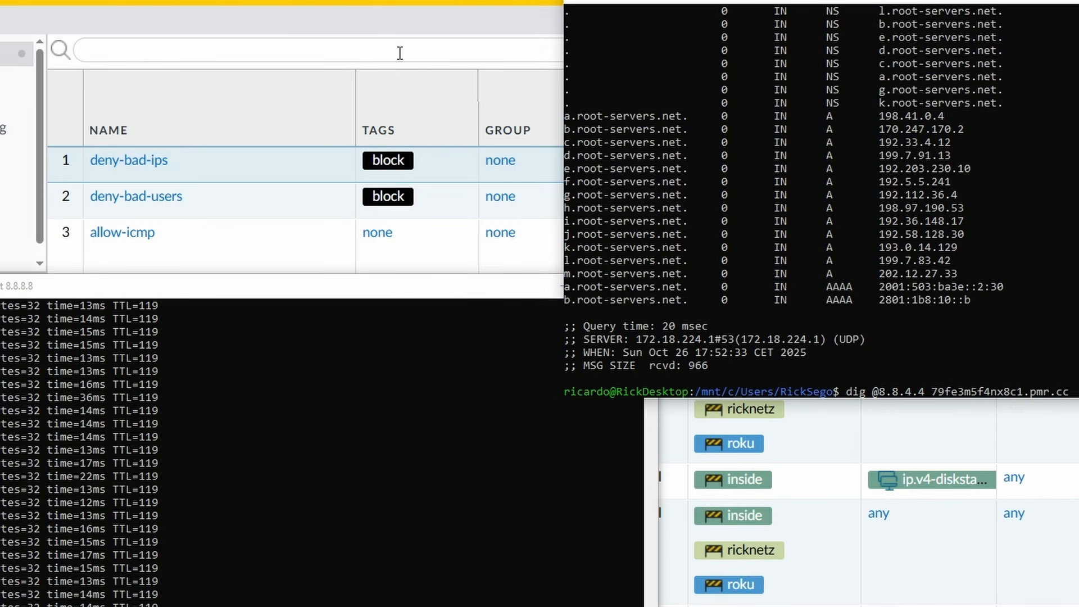
Step: Check the security profile group set in the allow-globalprotect-to-internet rule, and view the default group's member profiles in Security Profile Groups
scroll(267, 598, down, 1)
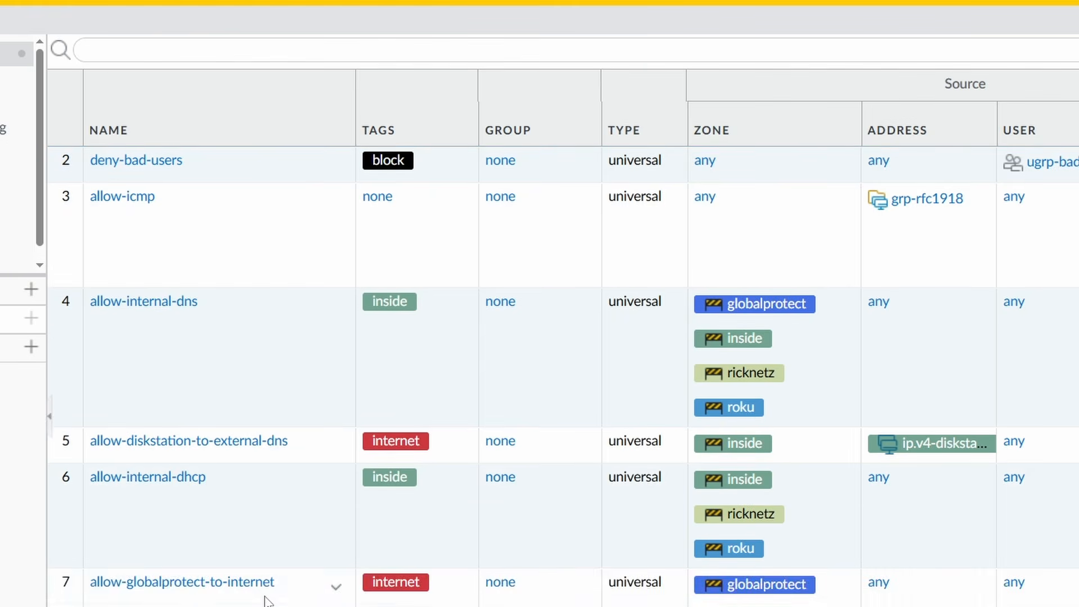
click(211, 584)
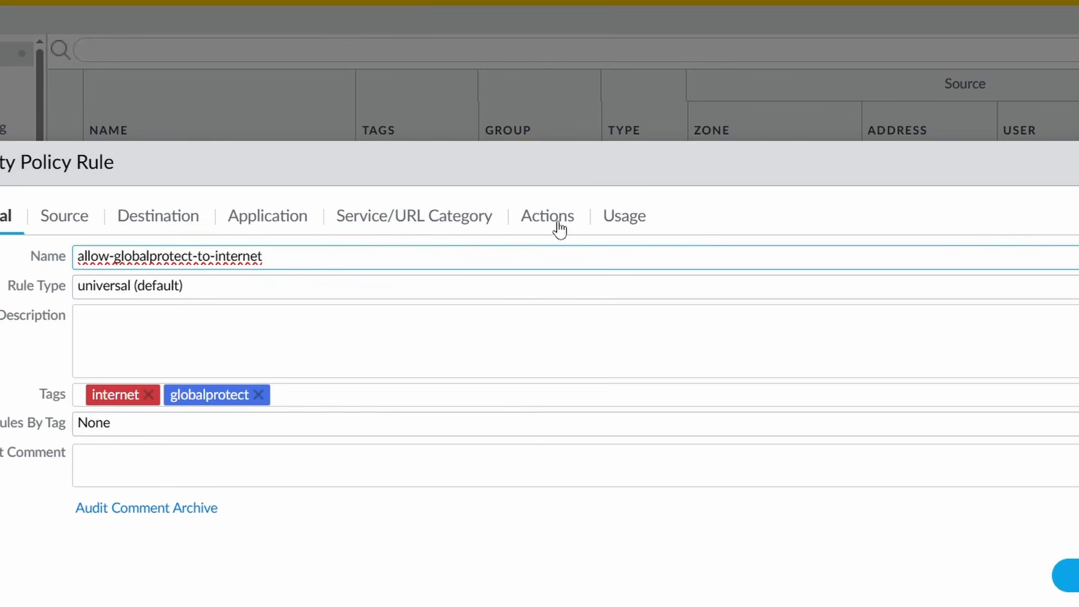
click(558, 224)
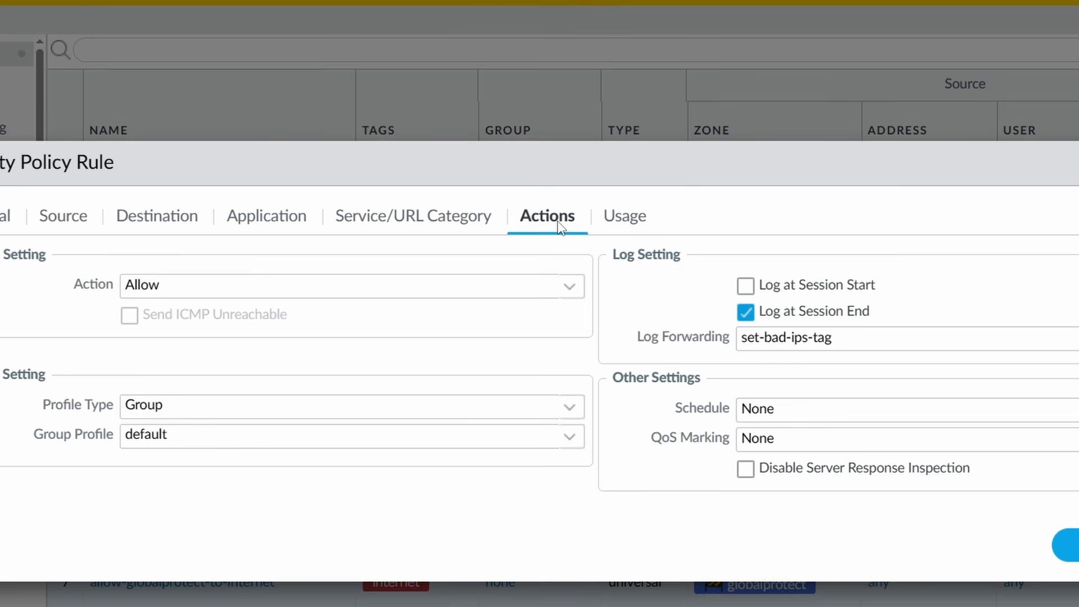
double_click(213, 436)
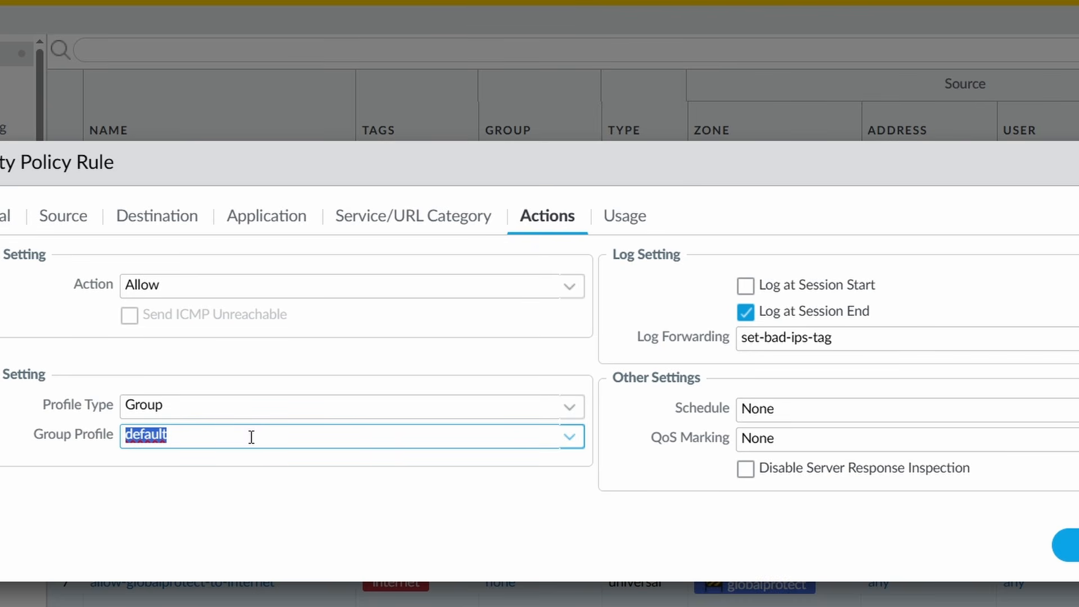
click(351, 413)
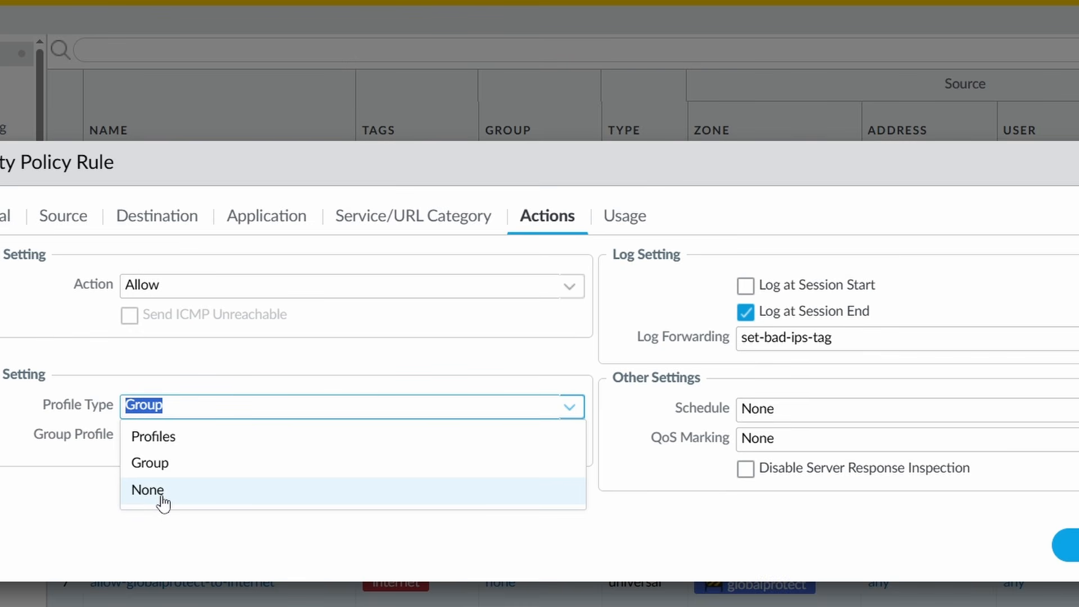
click(281, 409)
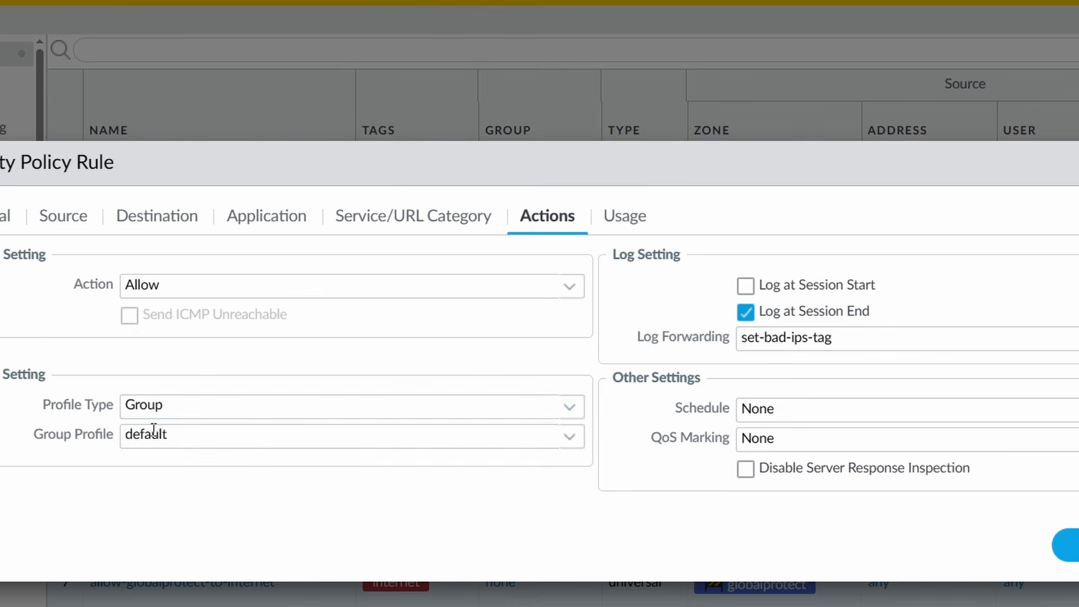
click(182, 436)
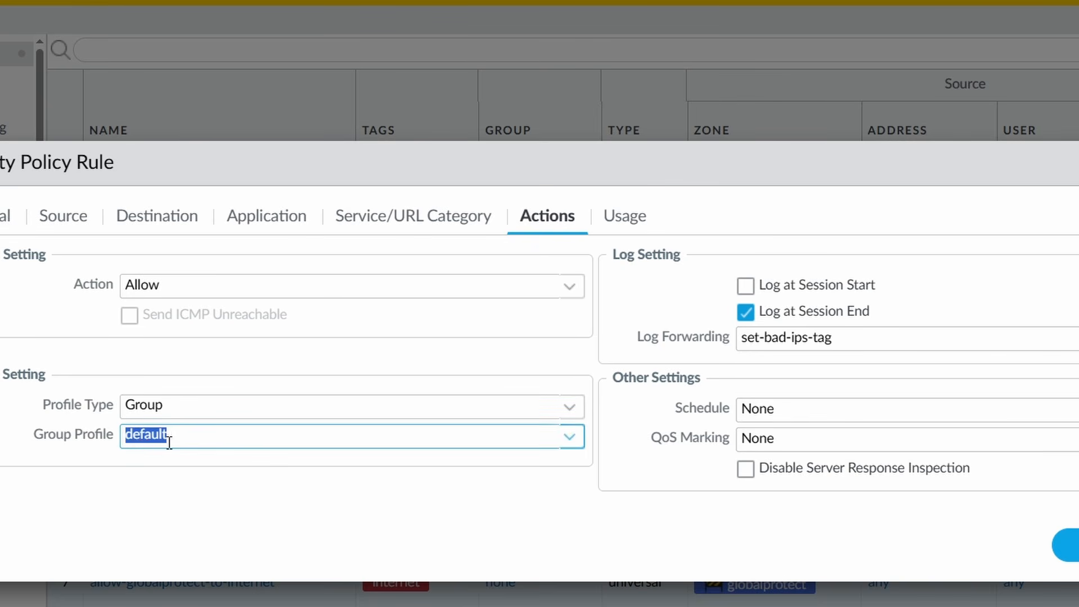
click(1075, 545)
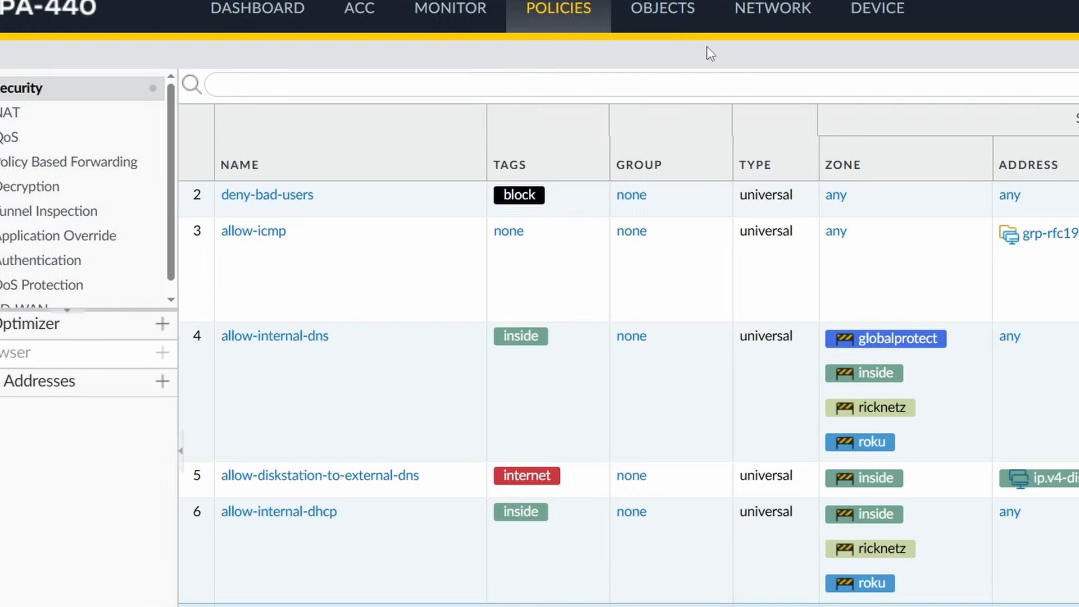
click(717, 22)
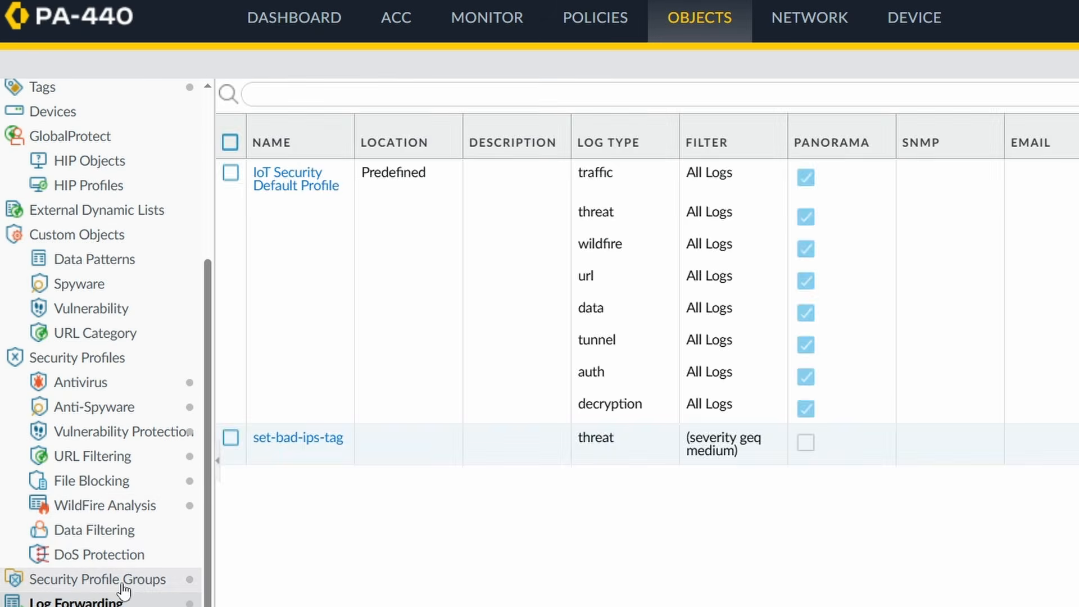
click(133, 579)
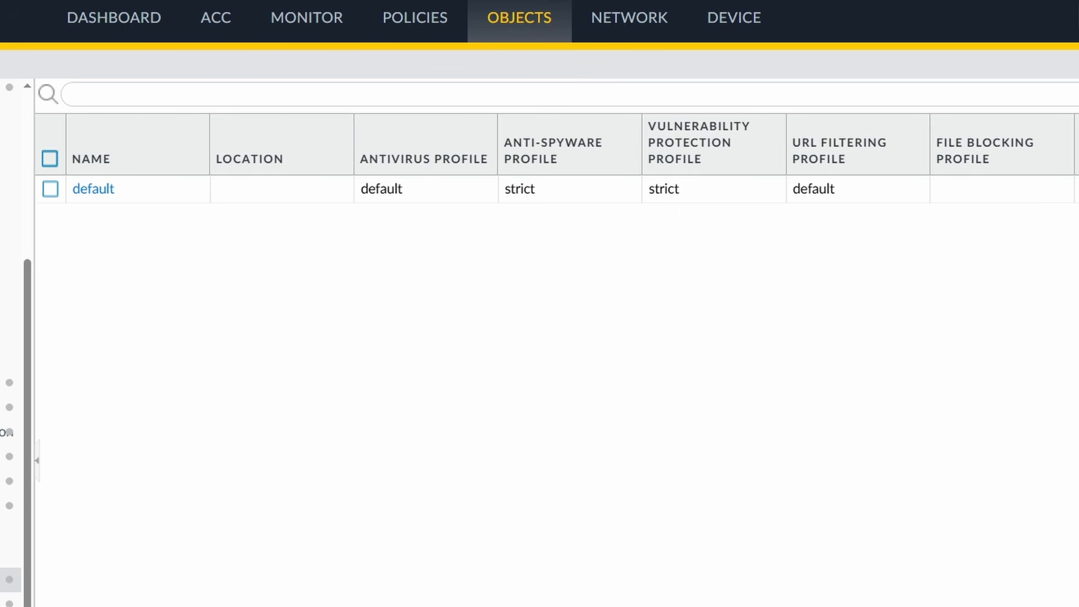
Step: Restart the continuous ping to 8.8.8.8 in Command Prompt and run the prepared dig query in the Linux terminal
key(alt+Tab)
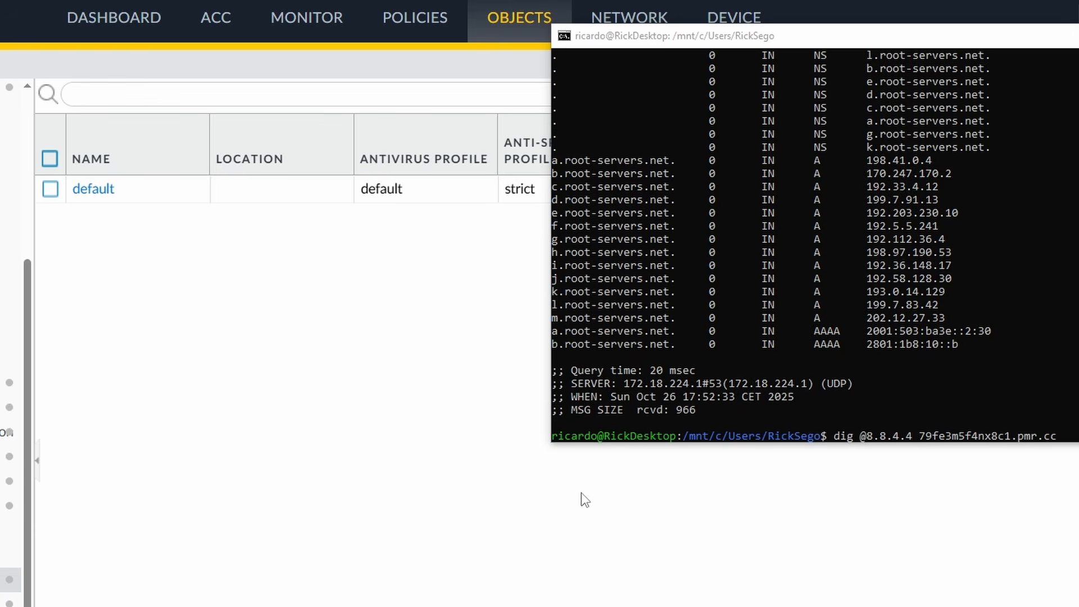
key(alt+Tab)
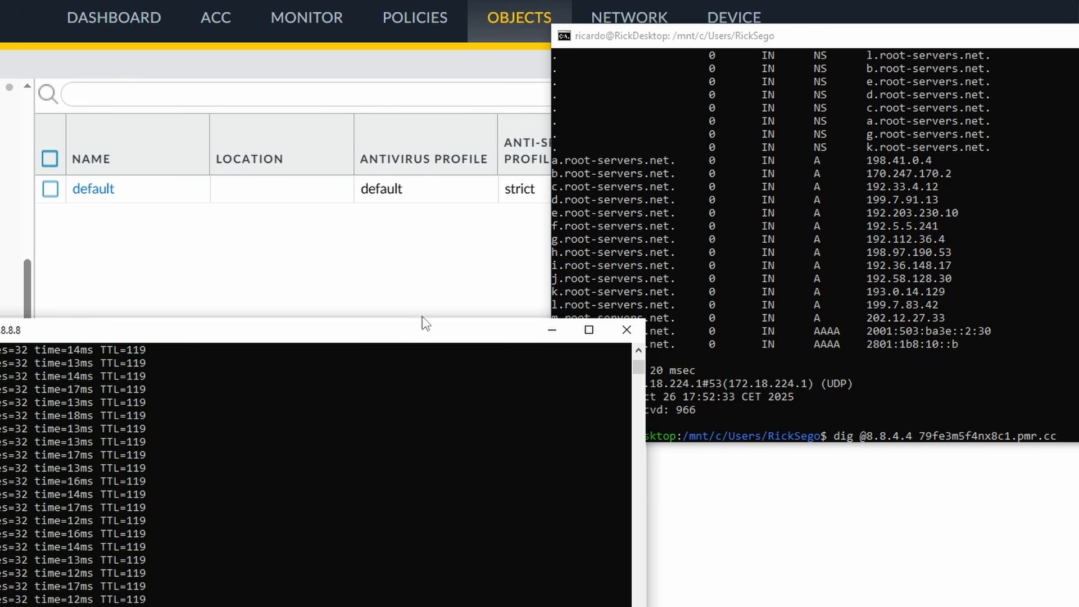
drag(264, 336, 280, 190)
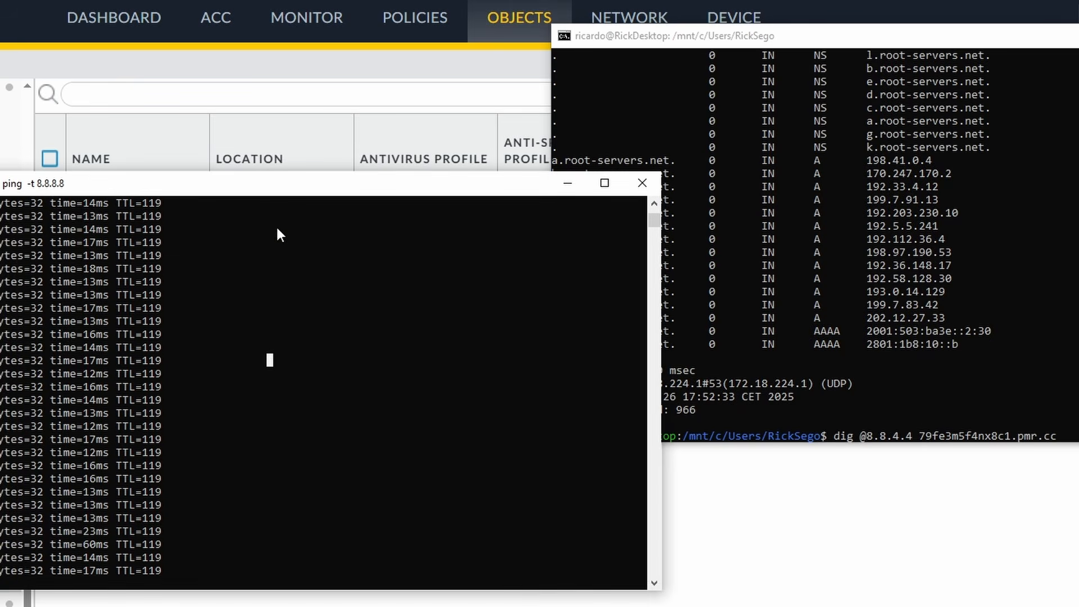
key(ctrl+c)
key(ctrl+c)
key(Up)
key(Return)
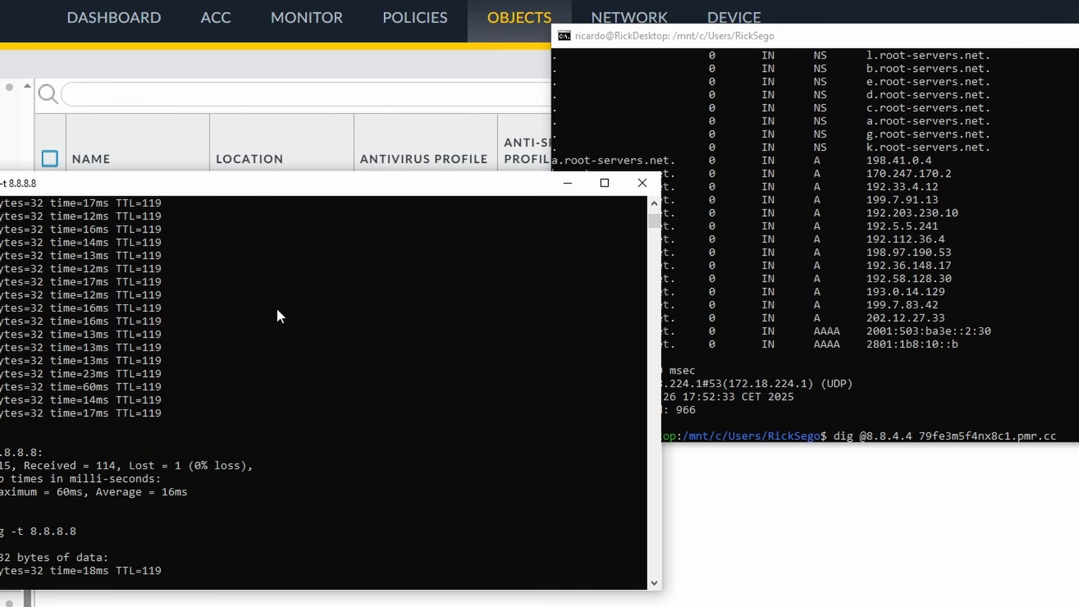
click(1052, 248)
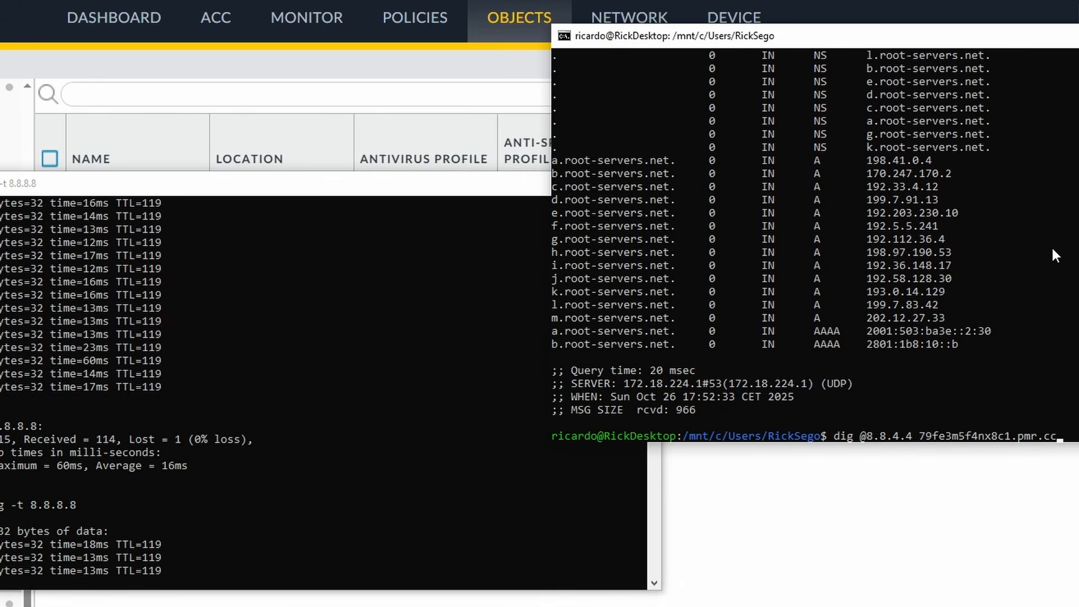
key(Return)
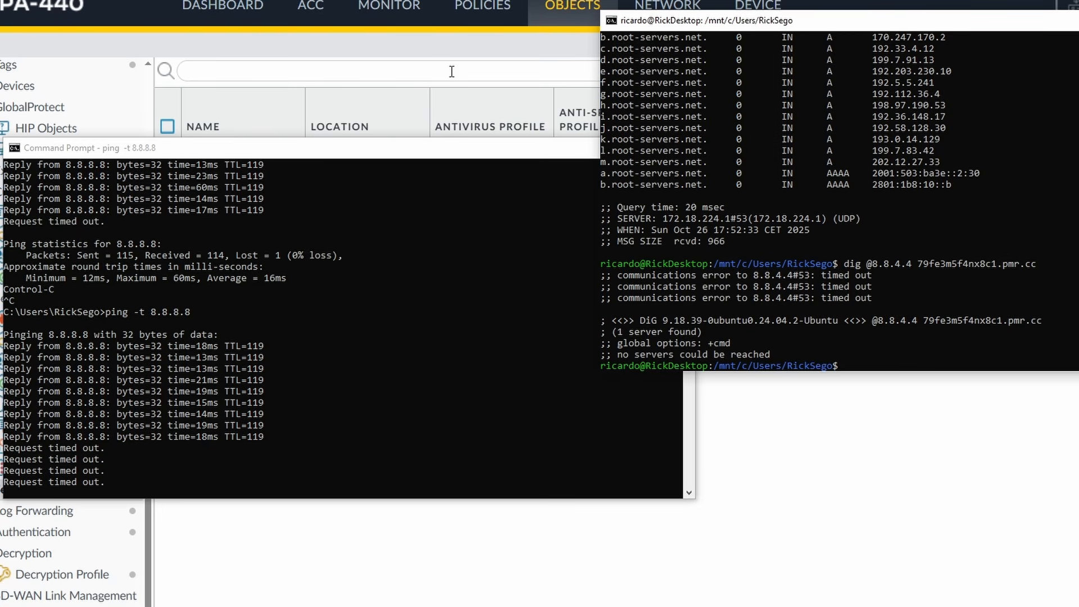
Step: Return to the firewall's web interface, open the Threat log and collapse the navigation pane to widen the log table
click(465, 45)
click(400, 14)
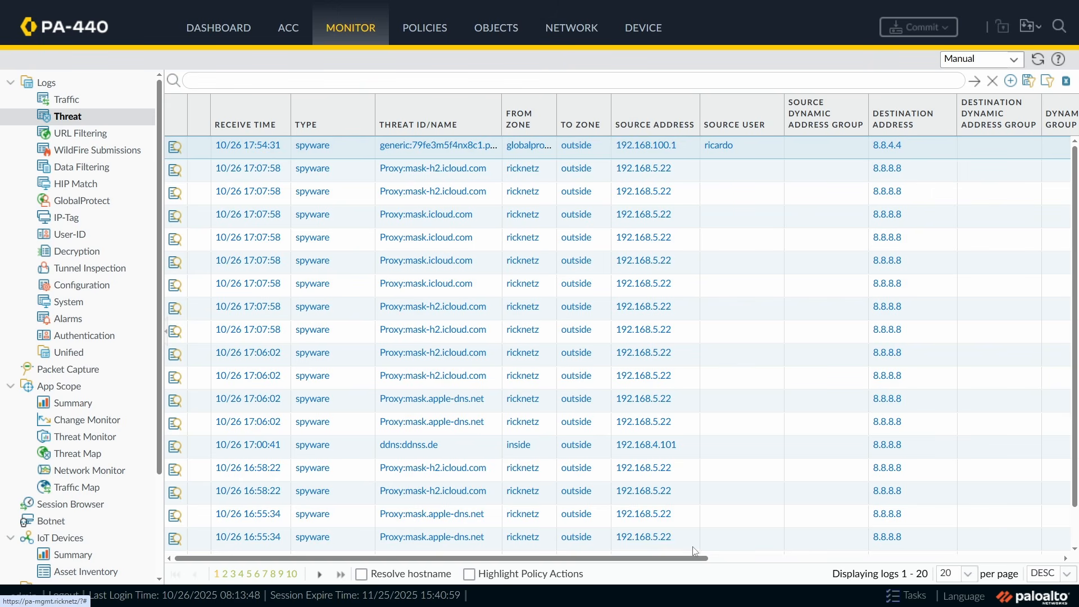
click(167, 332)
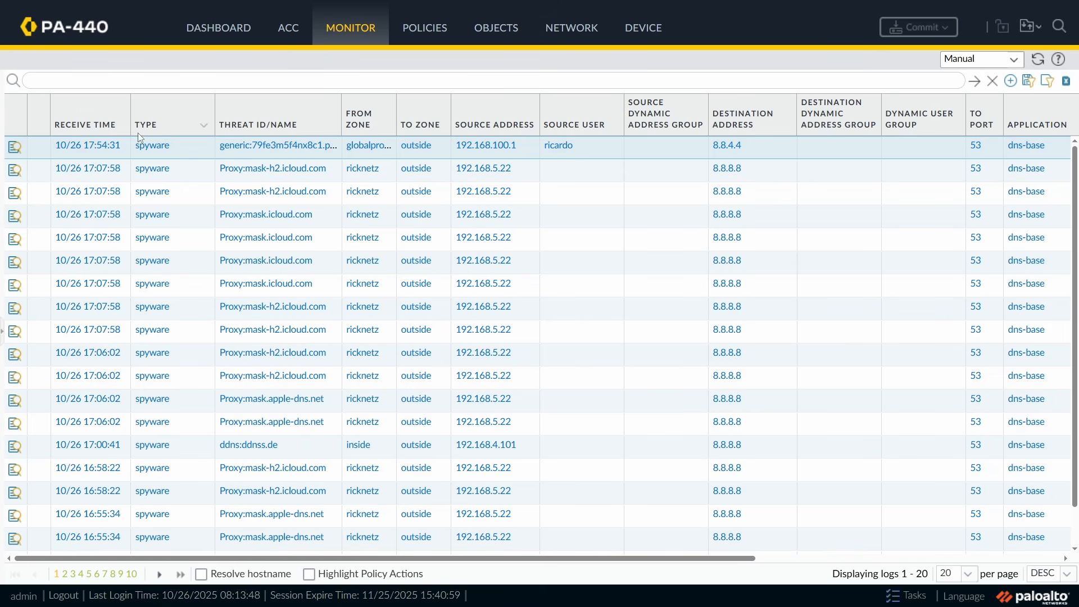
drag(599, 562, 523, 571)
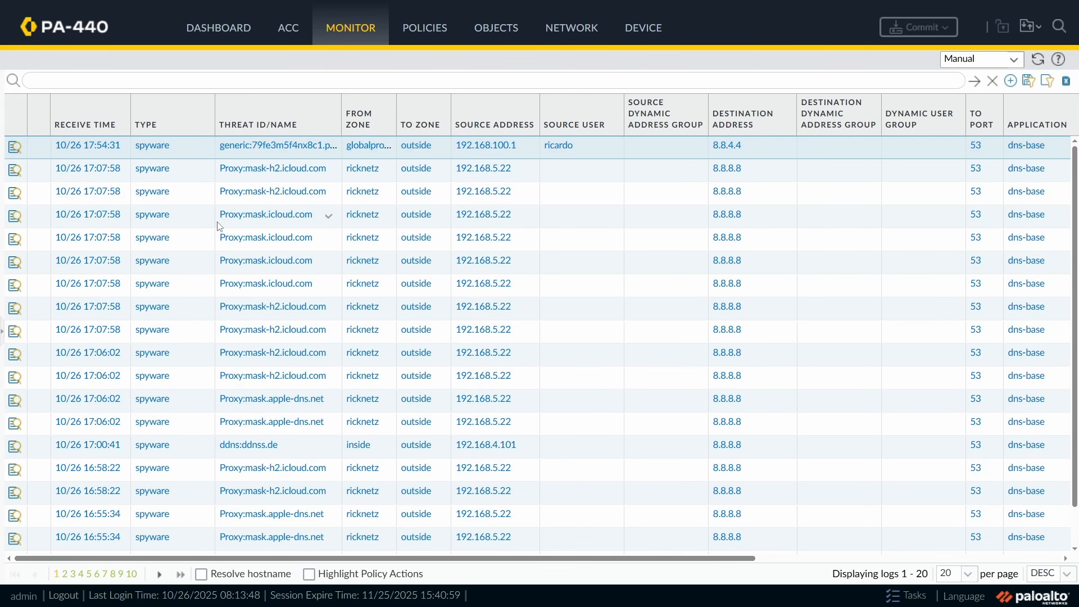
Step: Examine the newest spyware entry's detailed log for its rule, log action and category, and check its action and severity in the log table
click(15, 148)
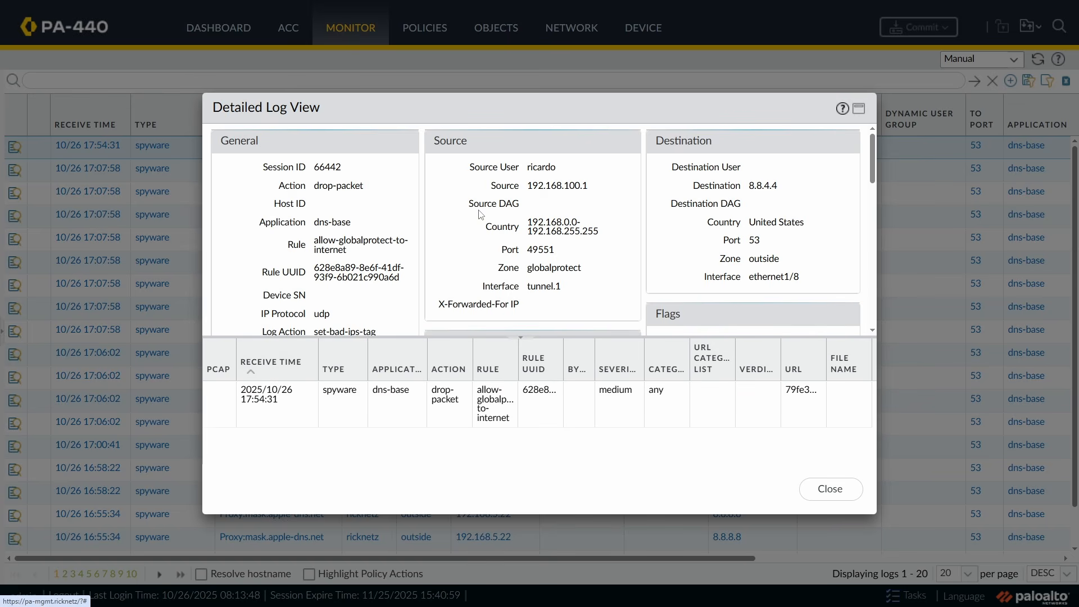
scroll(460, 238, down, 1)
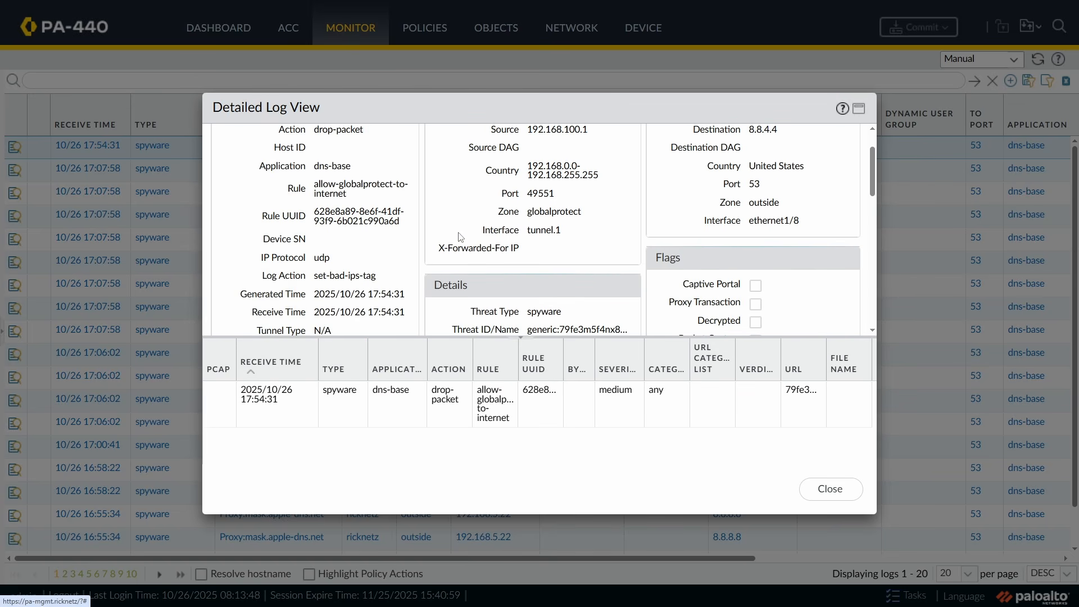
scroll(460, 237, down, 2)
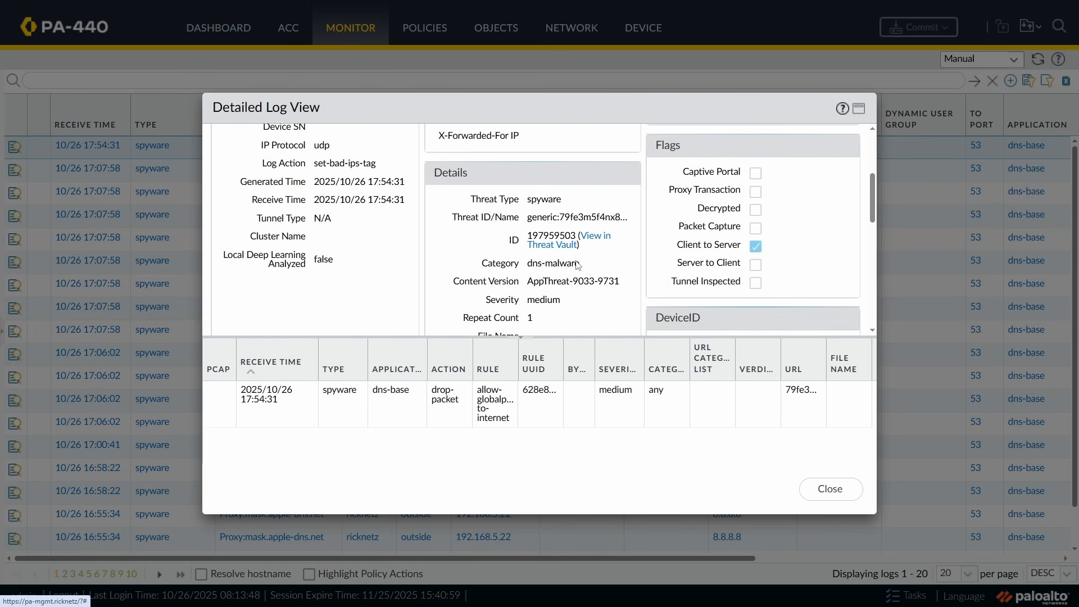
drag(578, 265, 528, 268)
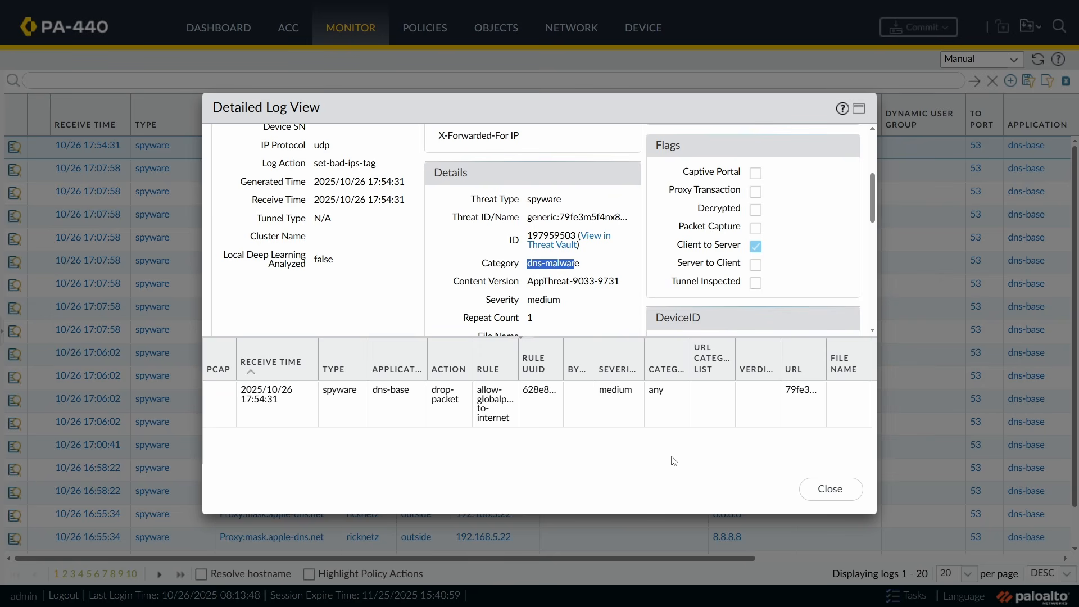
click(822, 487)
drag(703, 559, 983, 561)
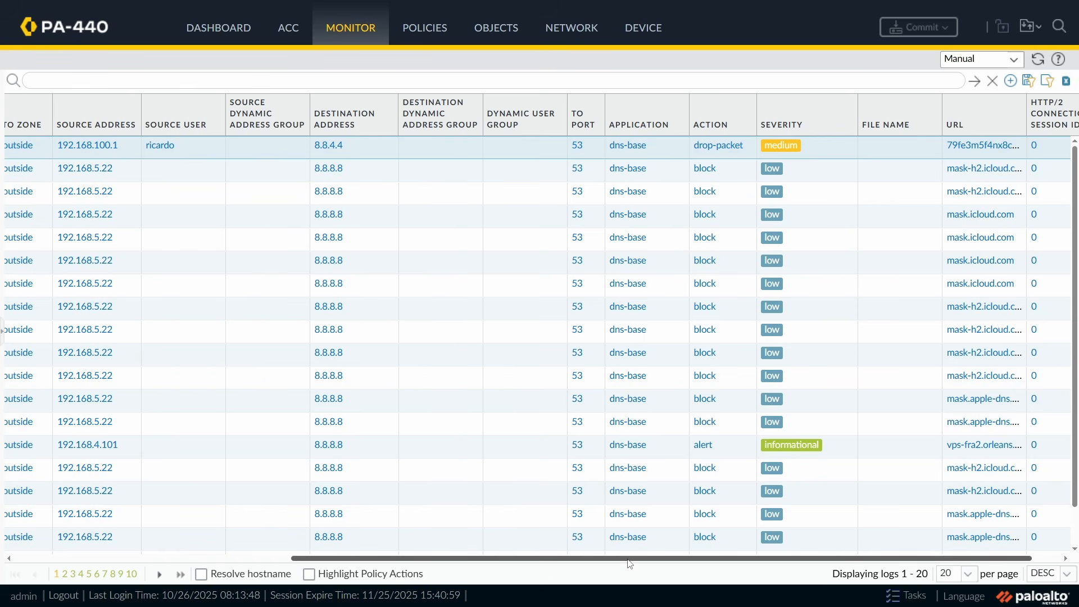
drag(631, 559, 337, 565)
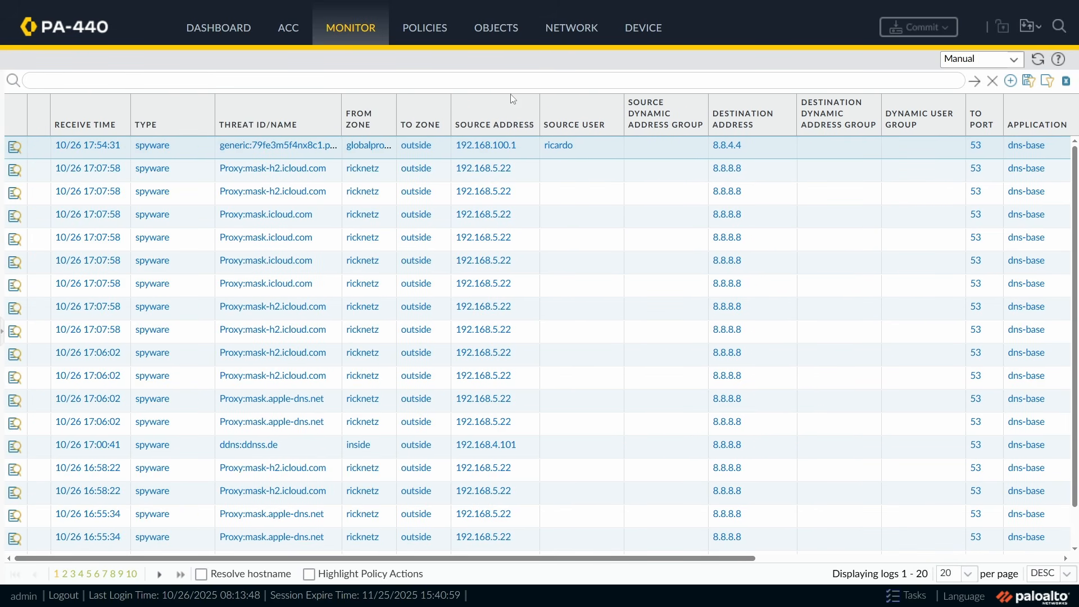
Step: View the registered addresses of the grp-bad-ips dynamic group in the Address Groups objects
click(504, 33)
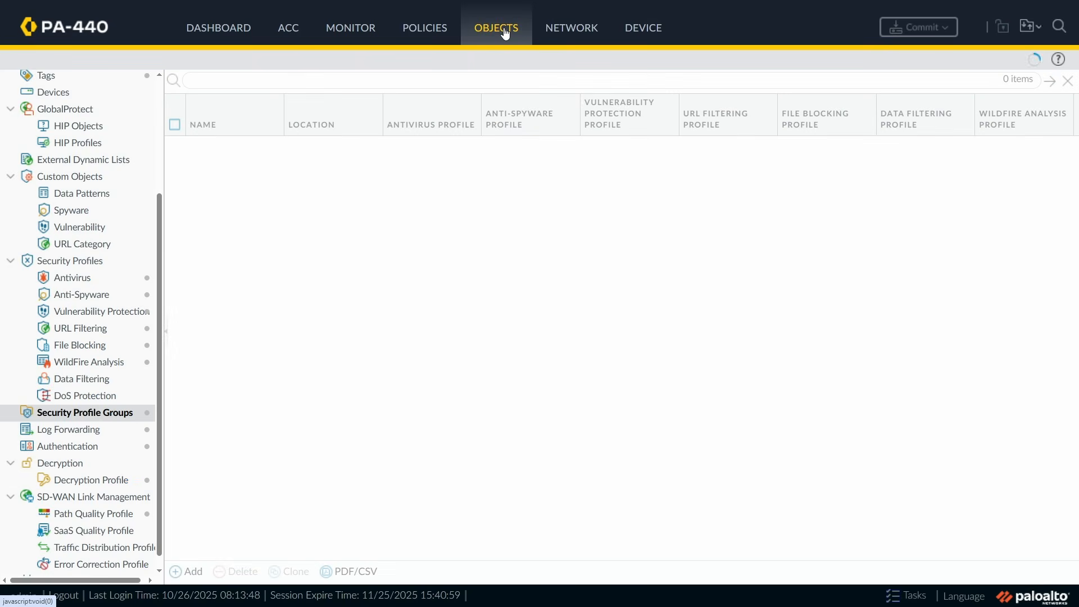
scroll(109, 109, up, 3)
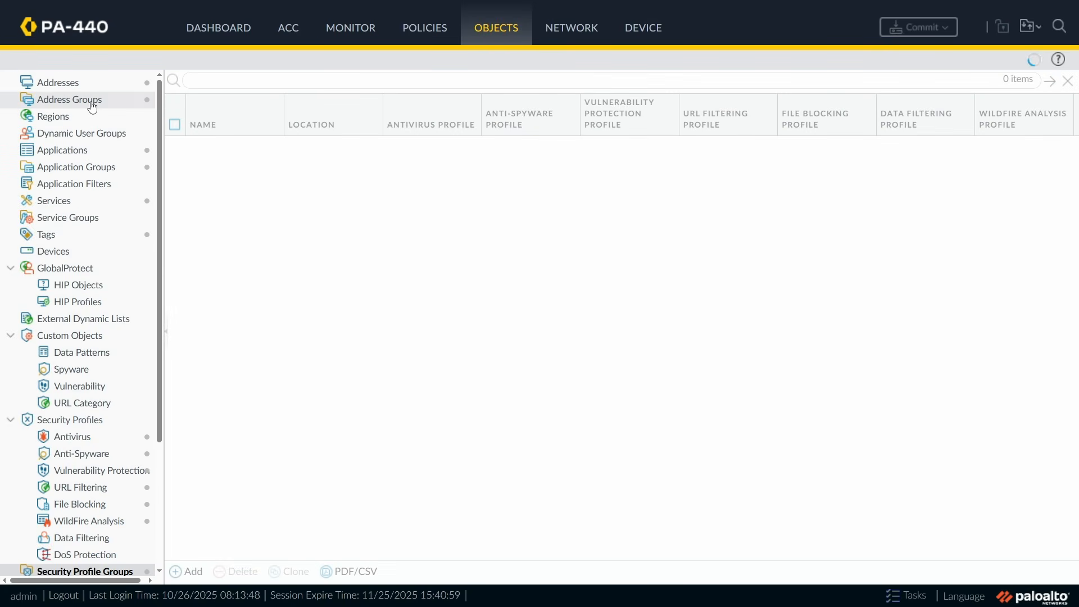
click(93, 106)
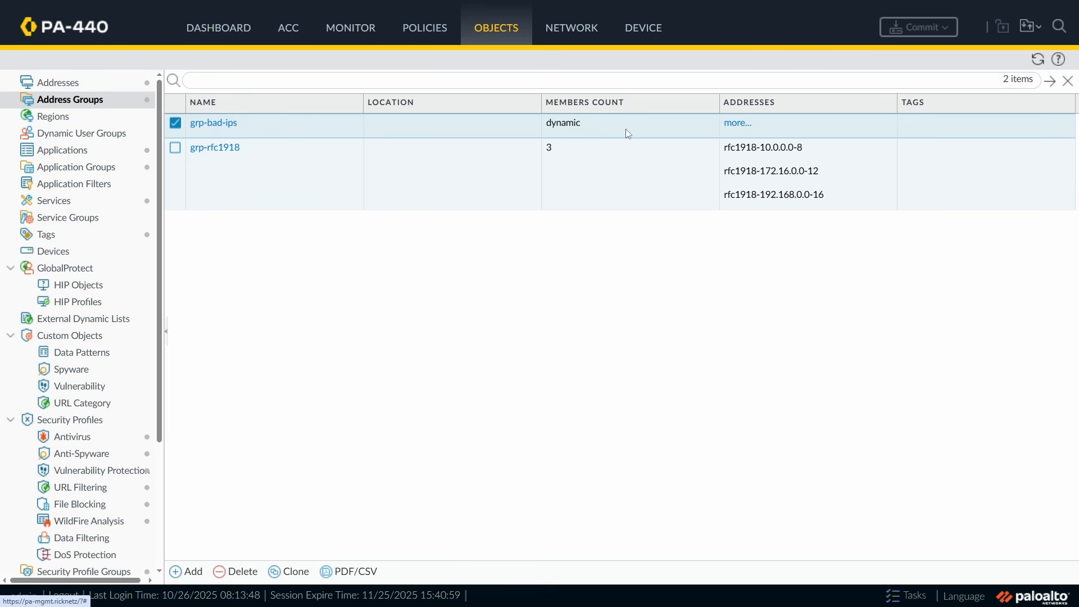
click(743, 125)
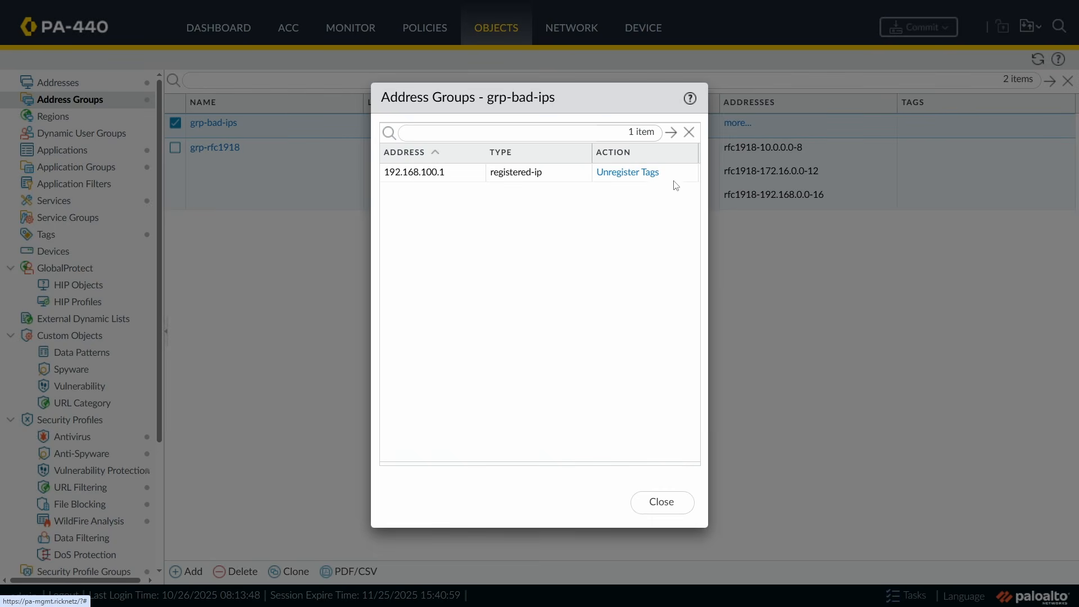
drag(512, 104, 530, 141)
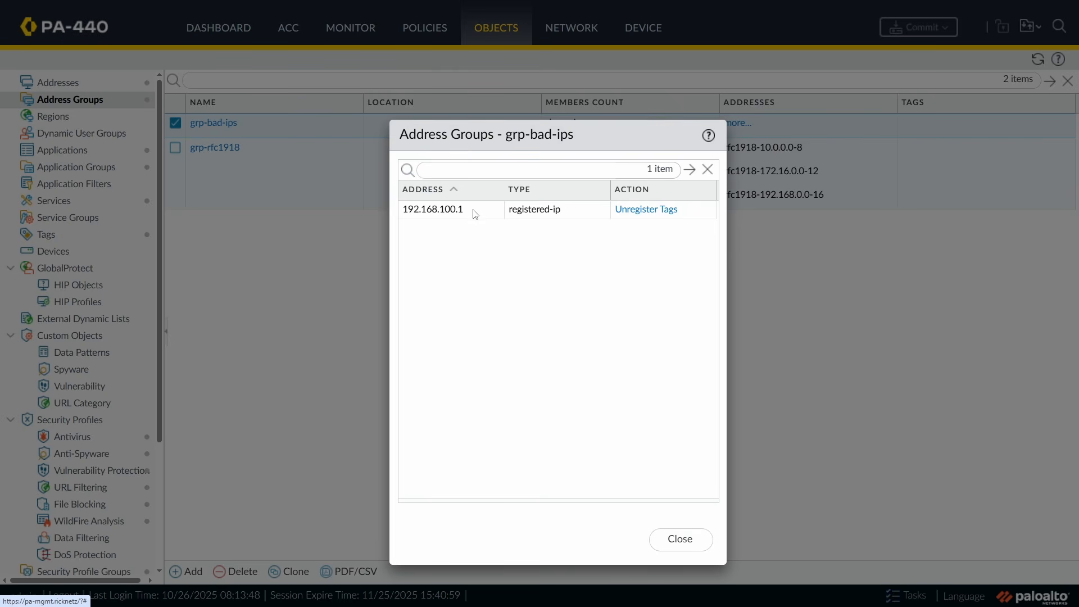
click(558, 211)
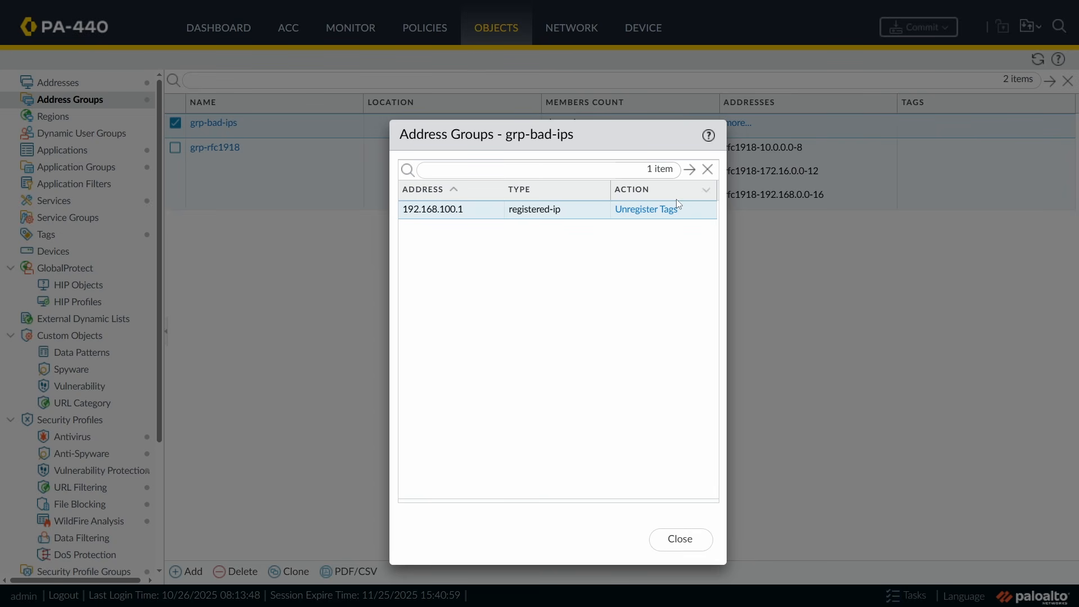
Step: Leave full screen and arrange the firewall browser window beside the Command Prompt ping, with the grp-bad-ips address list fully visible
click(534, 42)
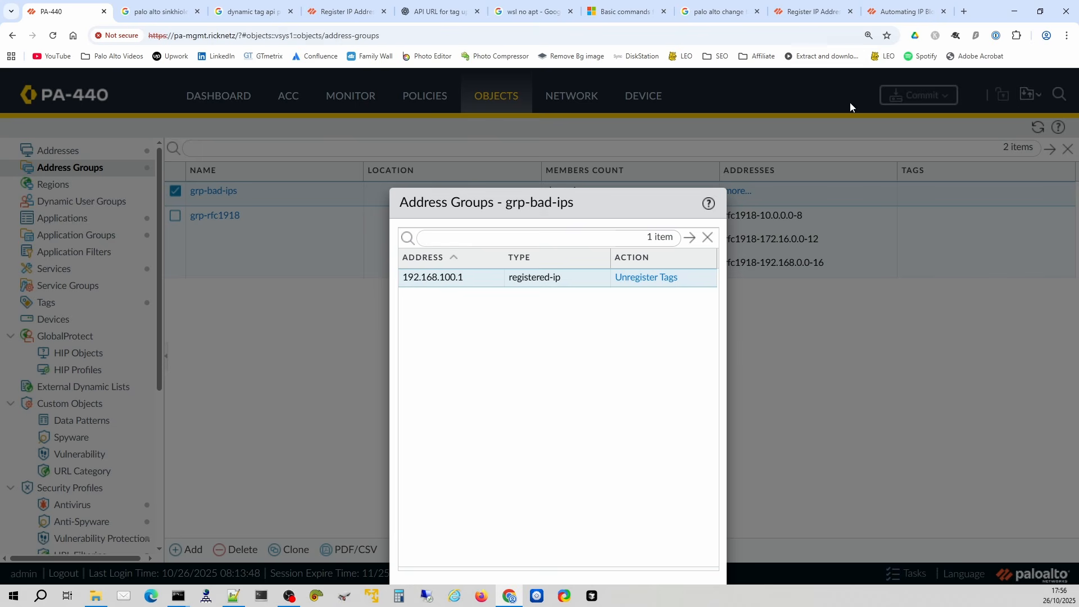
drag(983, 15, 1077, 2)
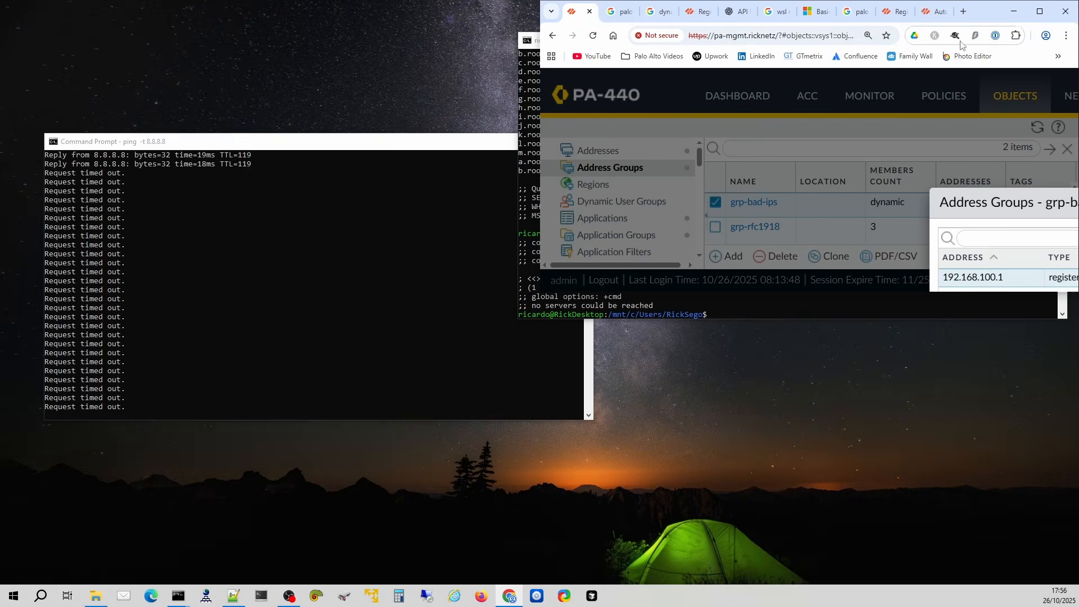
drag(969, 202, 631, 72)
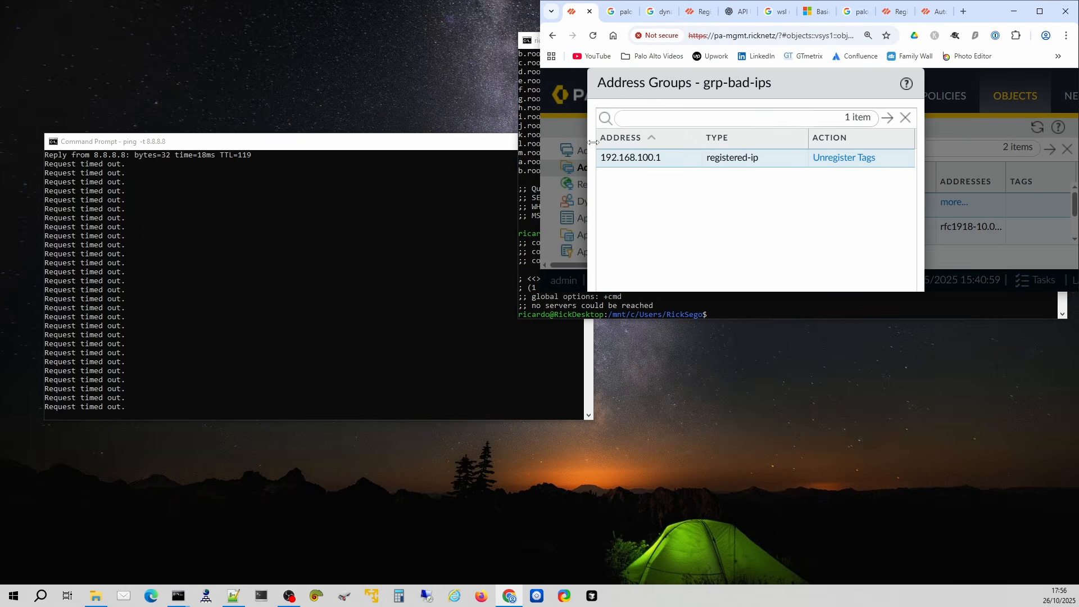
drag(963, 318, 946, 436)
click(1003, 40)
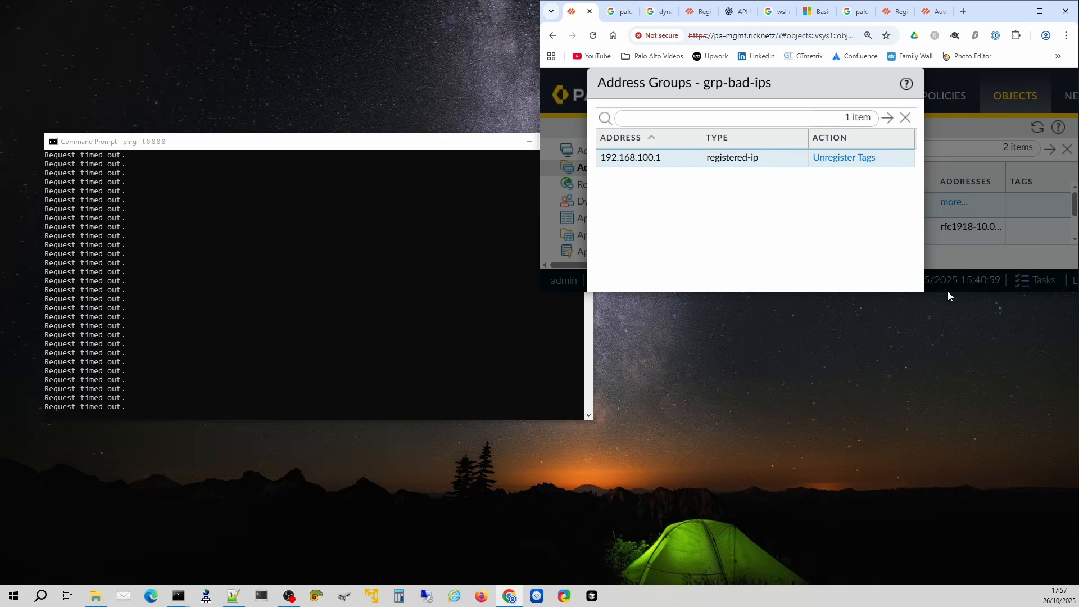
drag(944, 292, 929, 552)
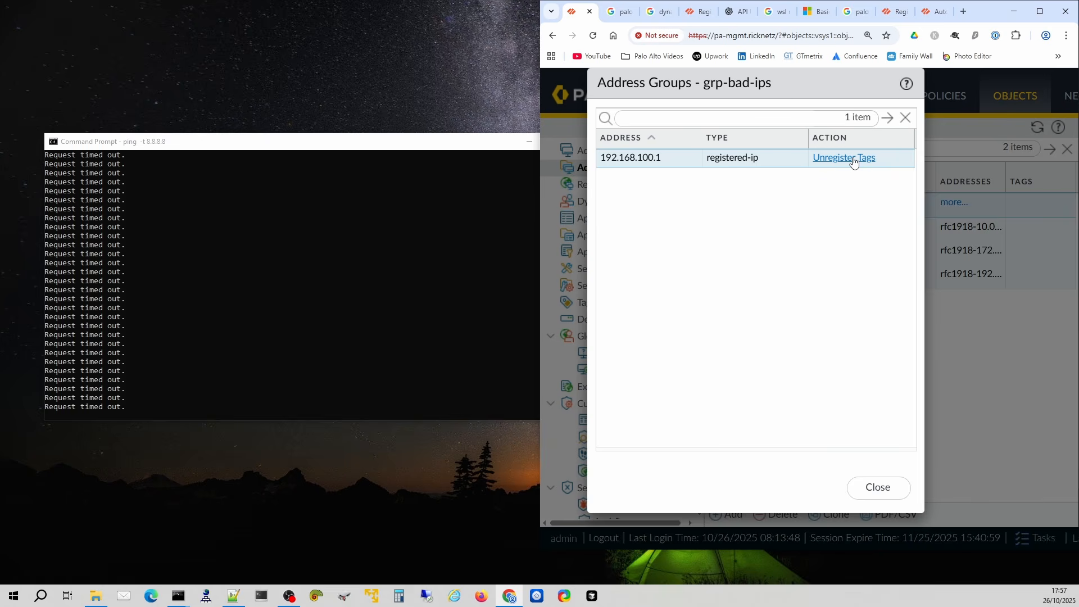
click(306, 220)
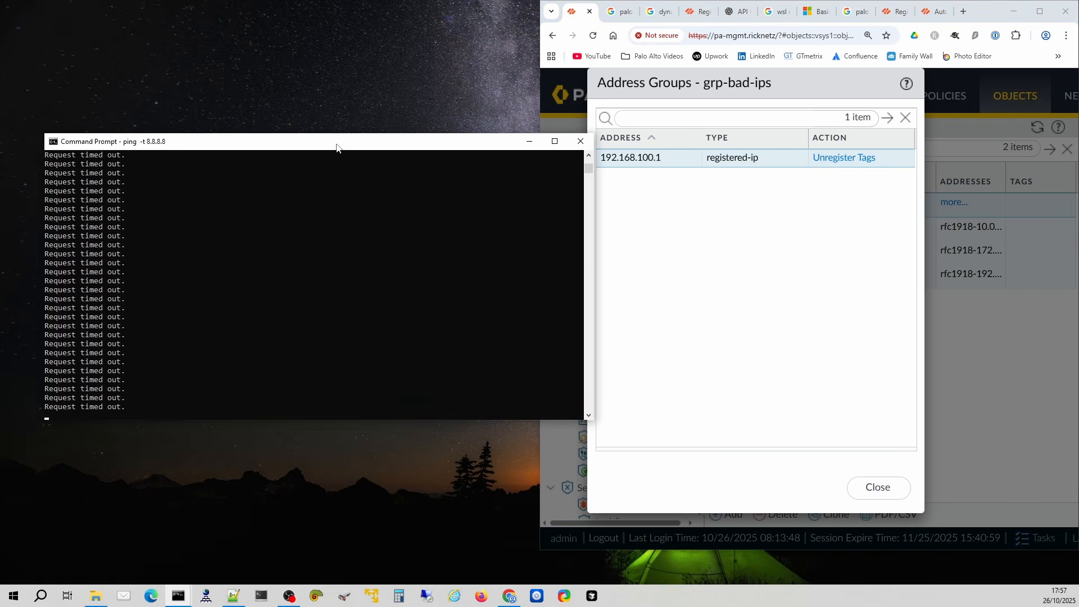
drag(337, 141, 322, 123)
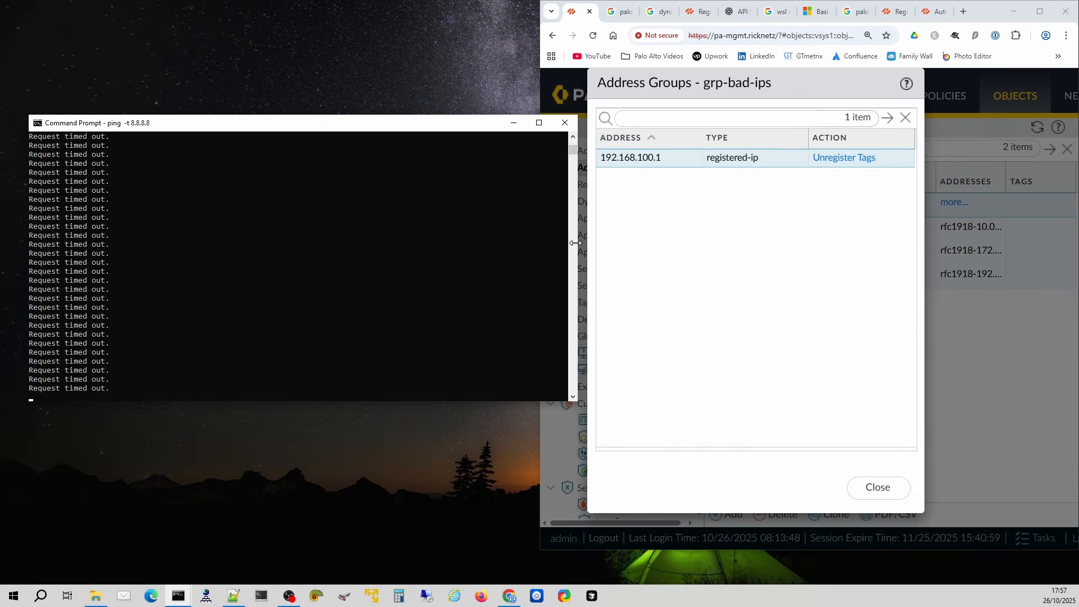
drag(574, 243, 534, 238)
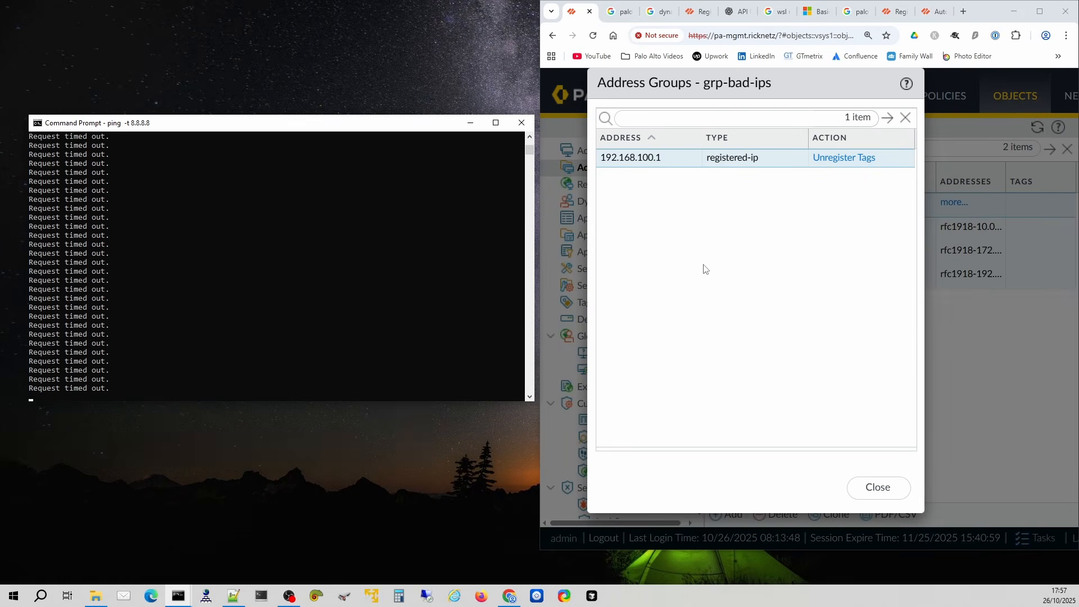
Step: Unregister the bad-ips tag from 192.168.100.1 using Local as the registration source
click(853, 163)
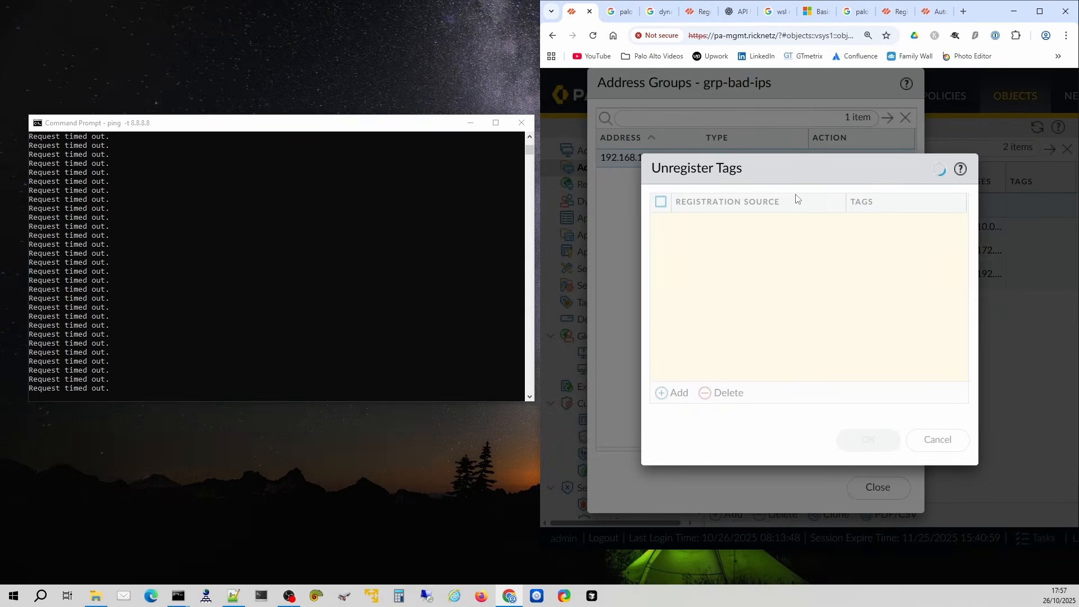
drag(816, 171, 792, 212)
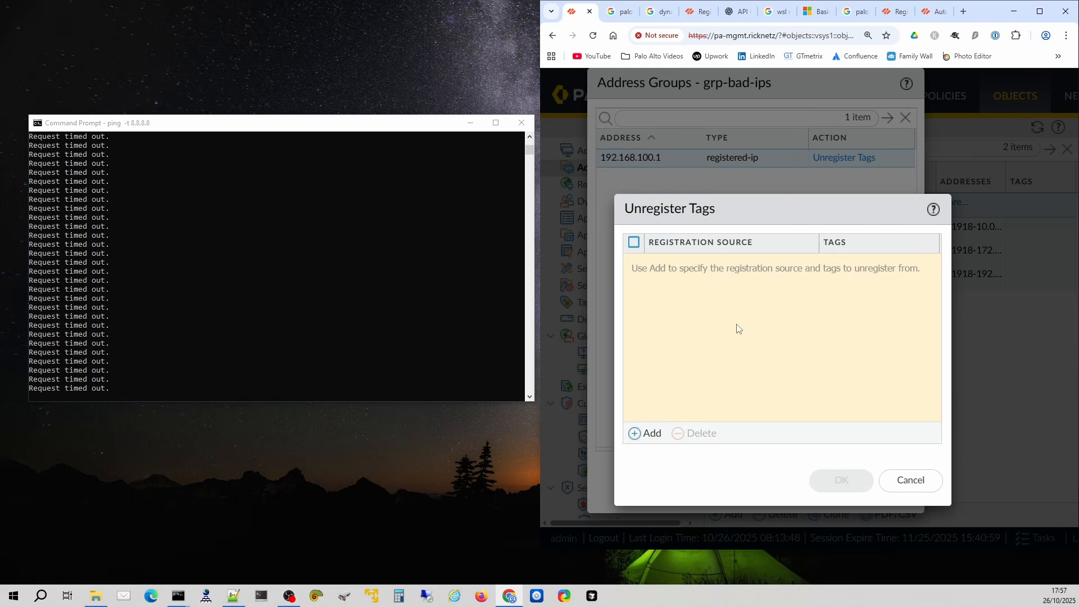
click(648, 434)
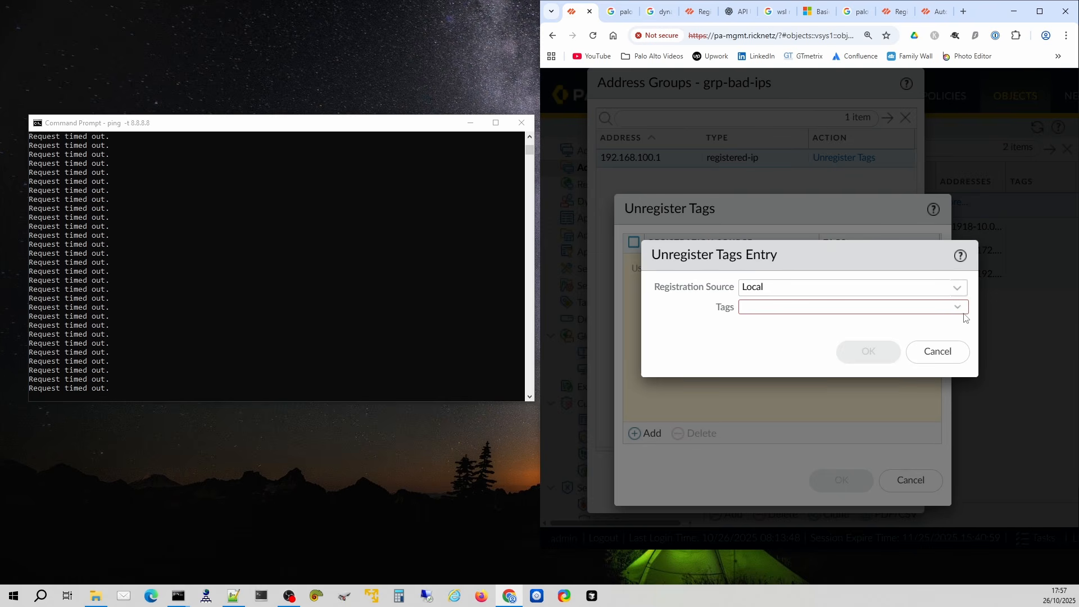
click(959, 308)
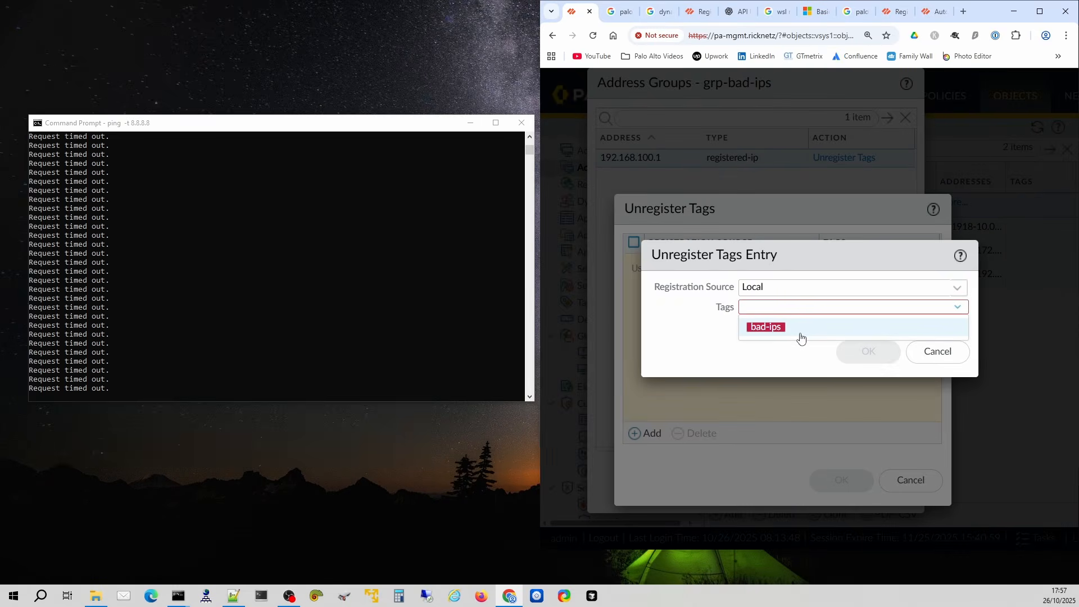
click(781, 328)
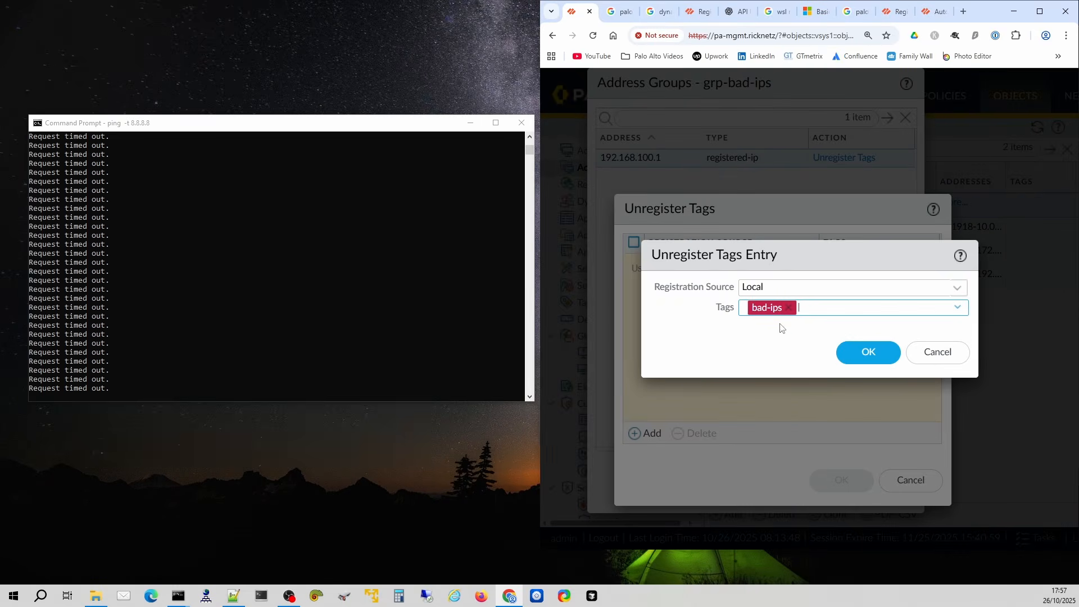
click(874, 353)
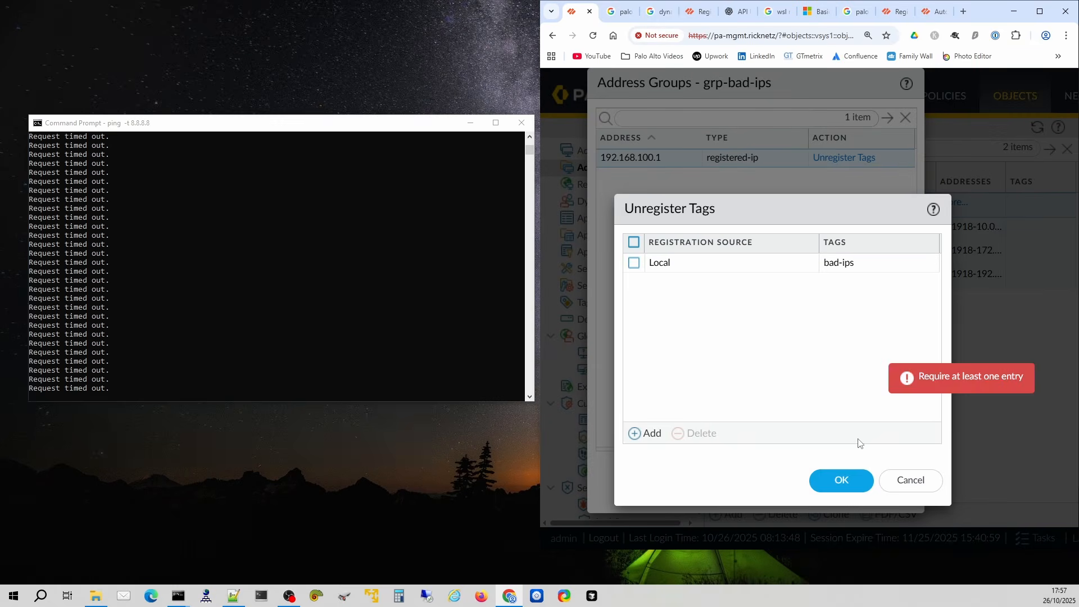
click(831, 489)
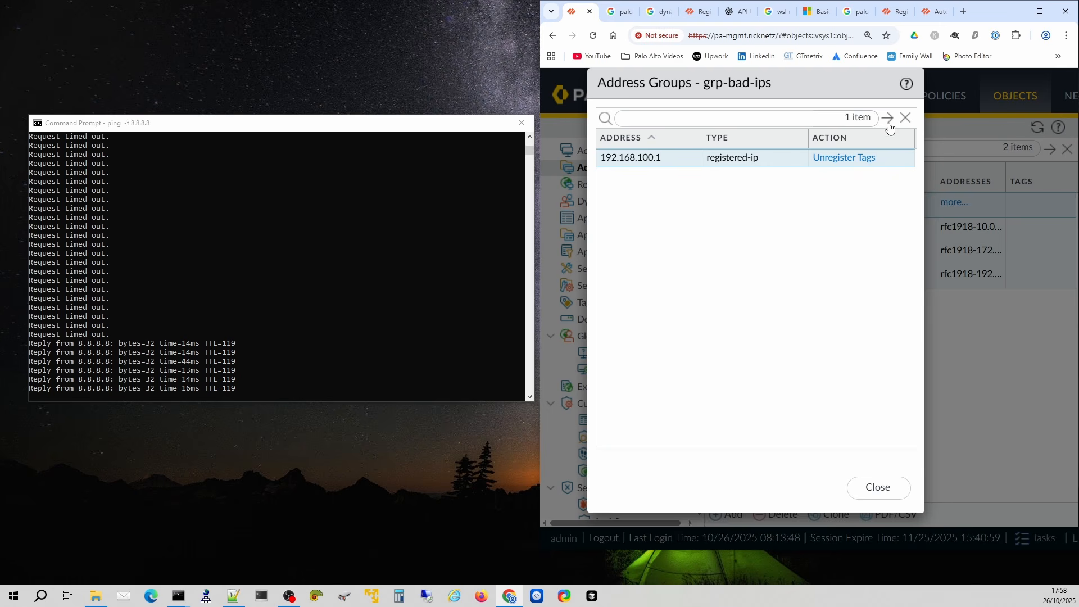
Step: Close and reopen the grp-bad-ips address list to recheck its registered members, and close it again
click(884, 489)
click(956, 204)
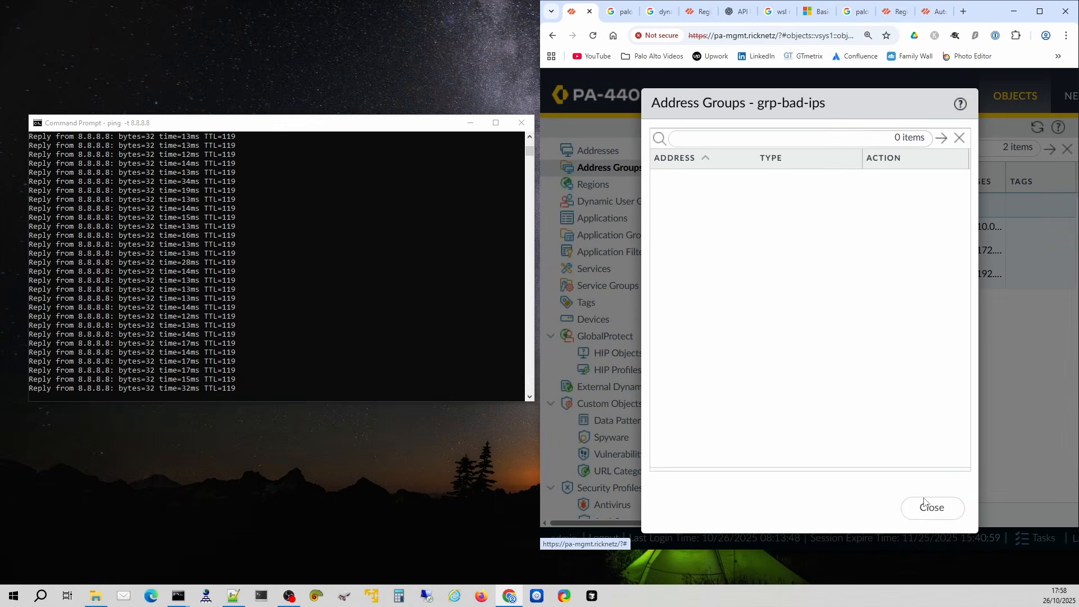
click(926, 504)
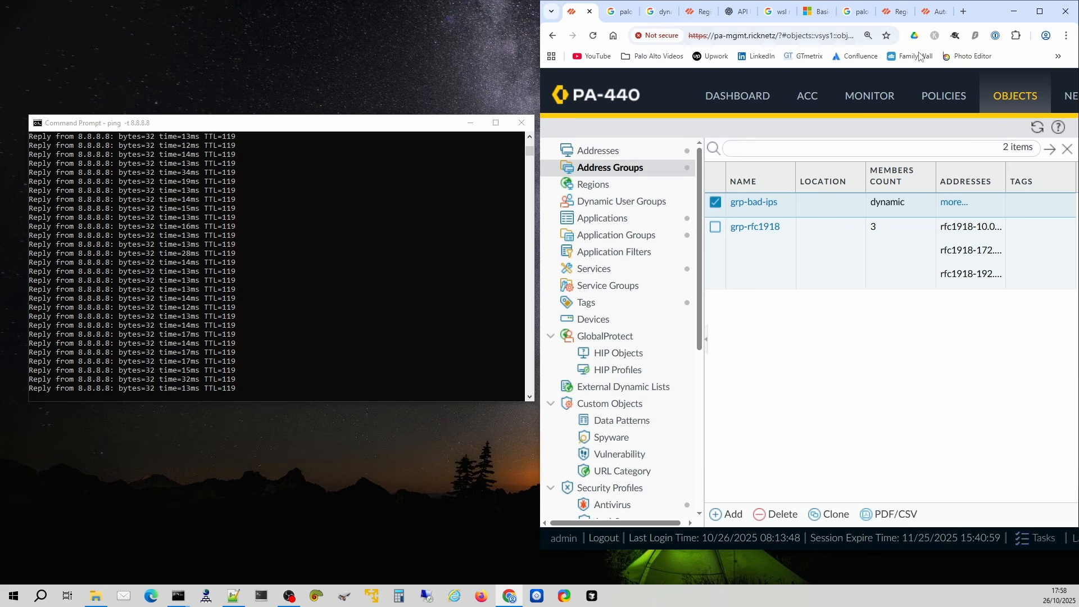
Step: Open the set-bad-ips-tag log forwarding profile and return the browser to full screen
drag(700, 278, 699, 407)
click(618, 434)
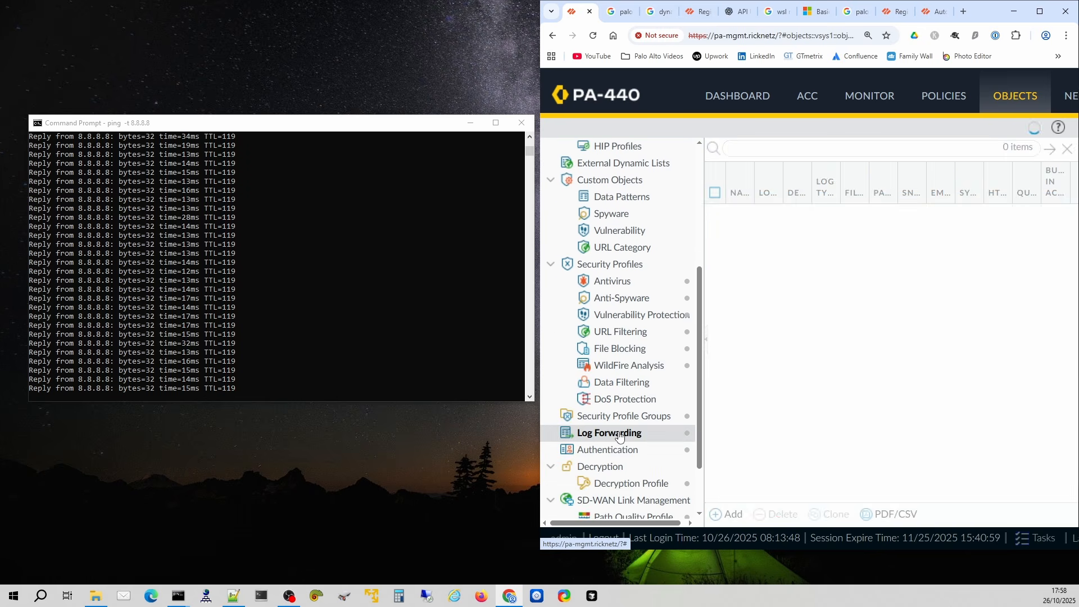
click(742, 469)
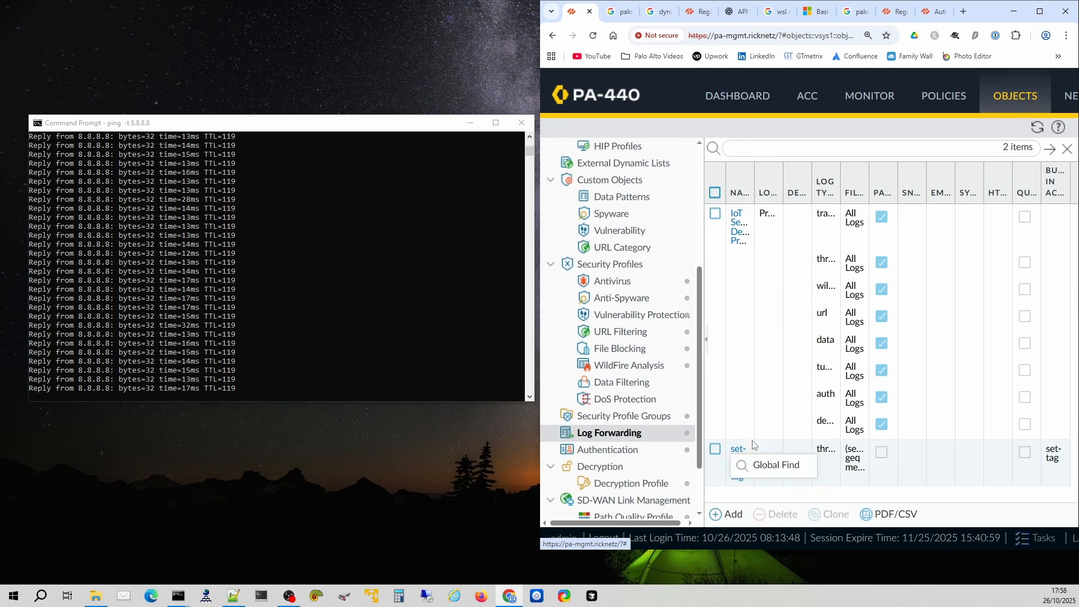
click(738, 449)
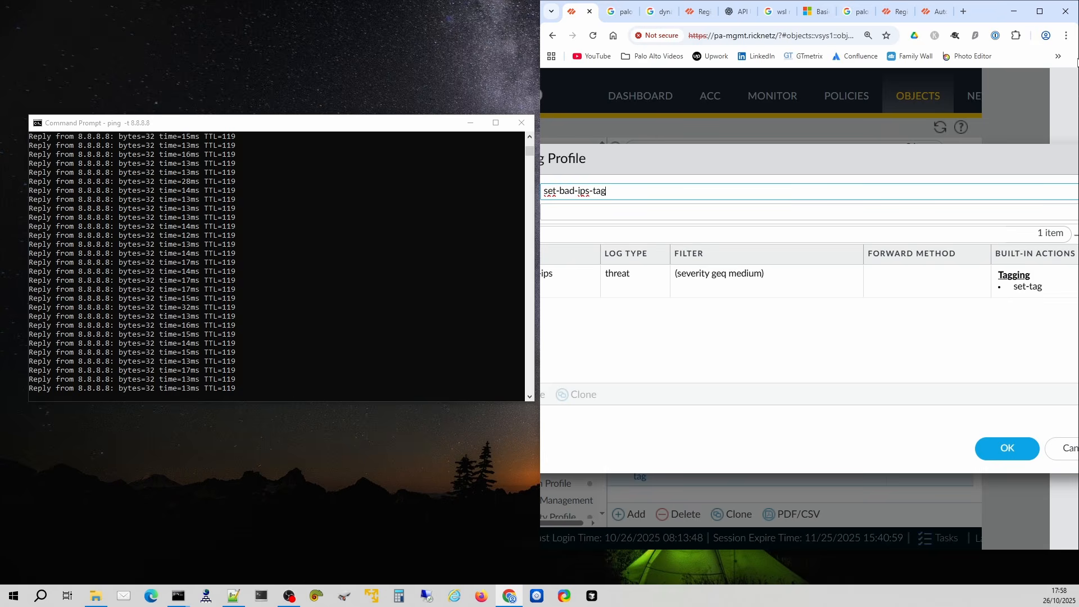
click(1040, 11)
key(F11)
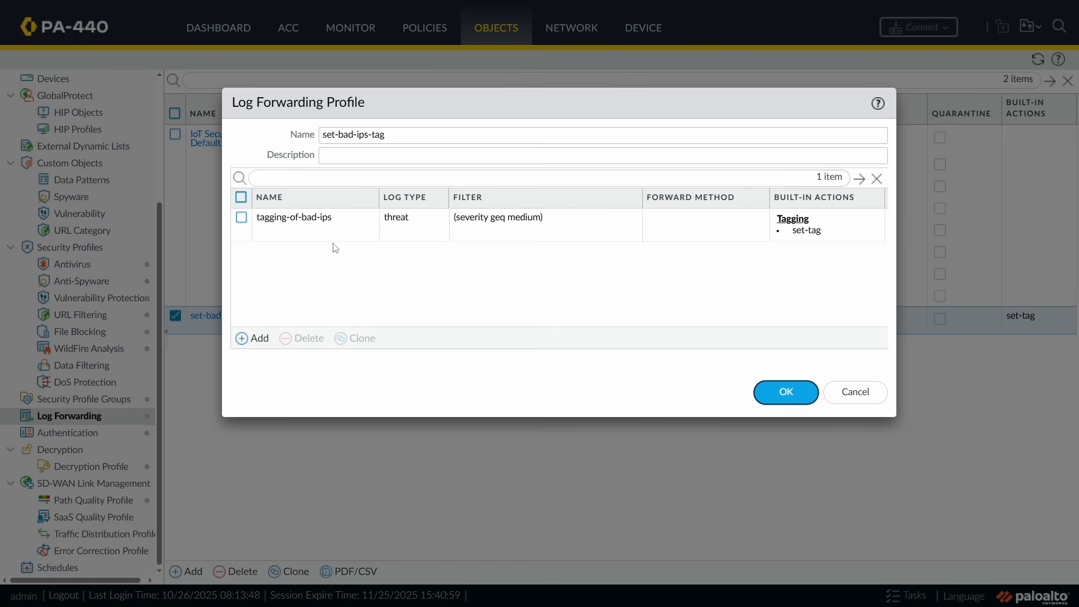
Step: In the tagging-of-bad-ips match list, use Filter Builder to add an "and" condition for Source Address in 192.168.100.0/24
click(306, 224)
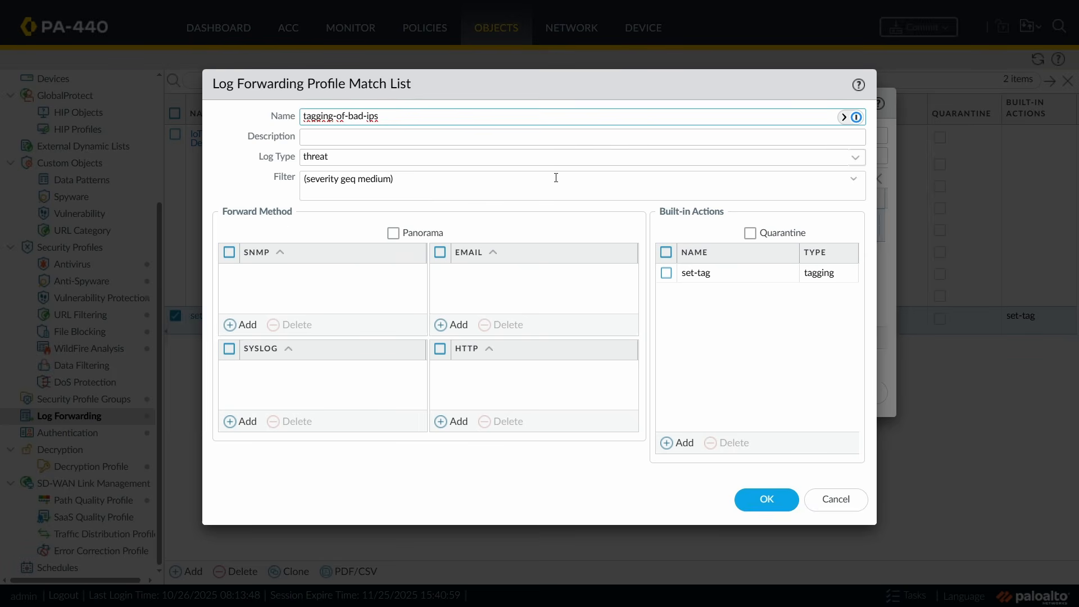
click(854, 181)
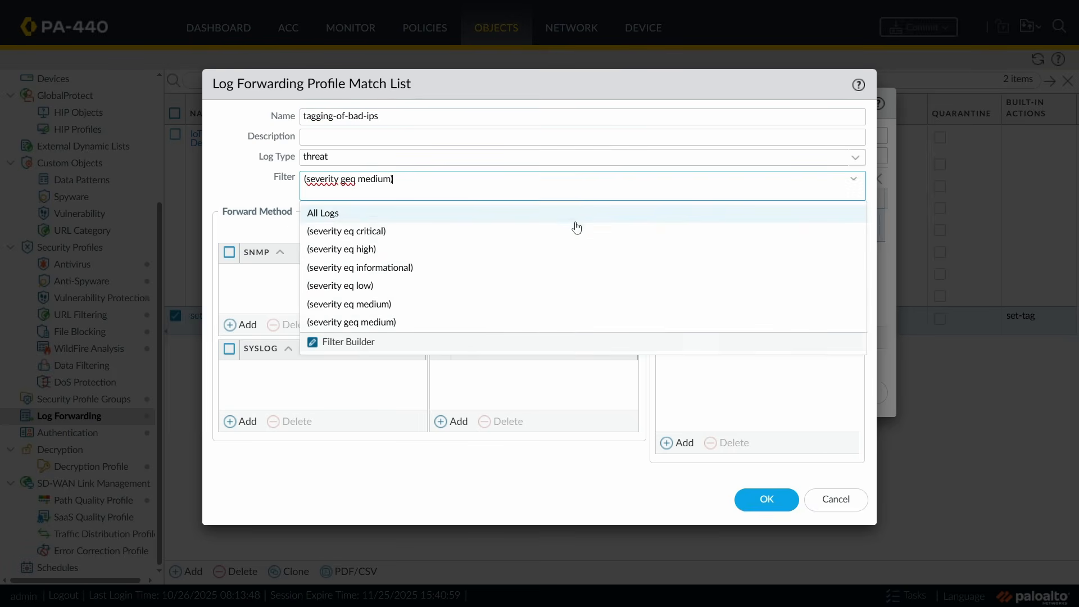
click(354, 344)
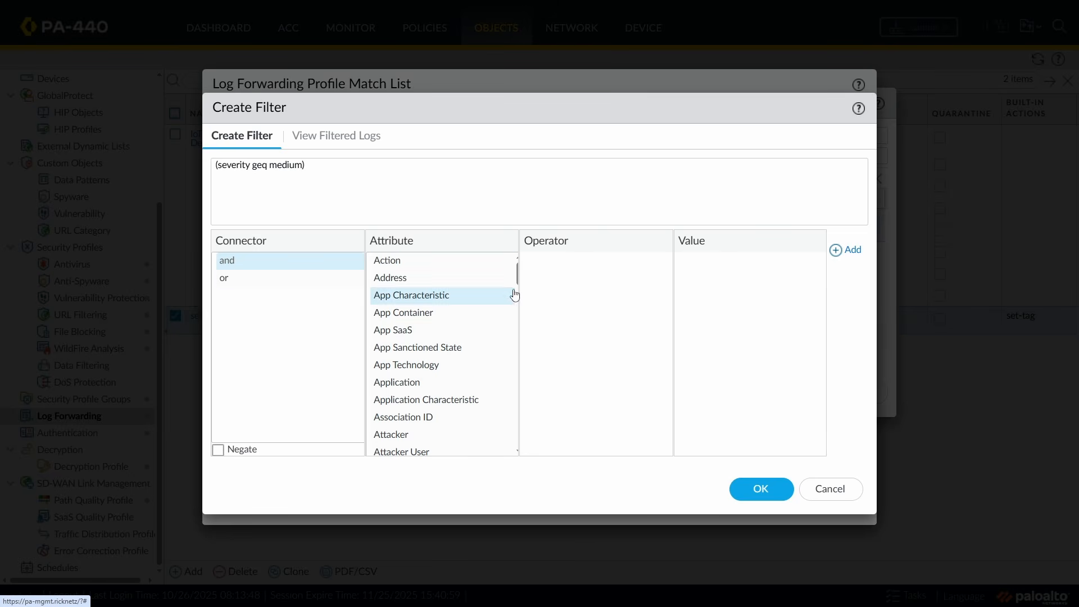
drag(518, 275, 528, 385)
click(429, 316)
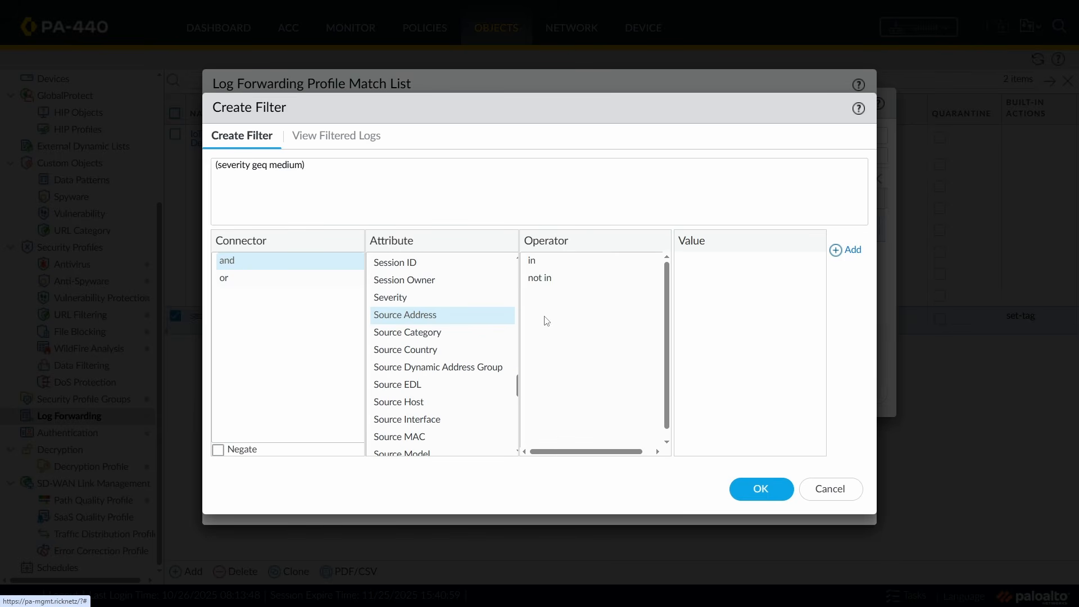
click(524, 261)
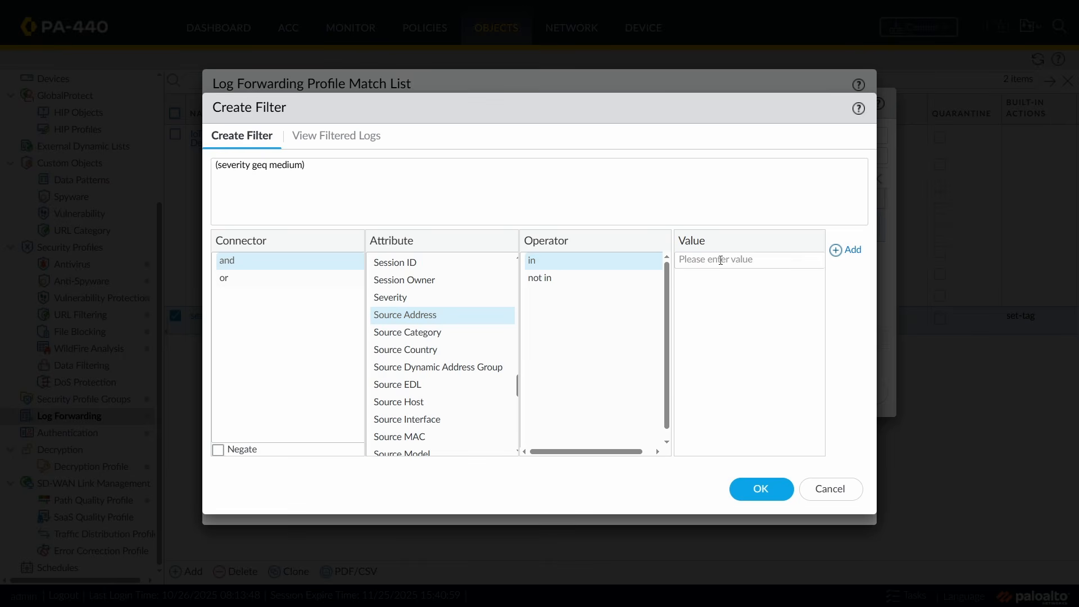
click(721, 260)
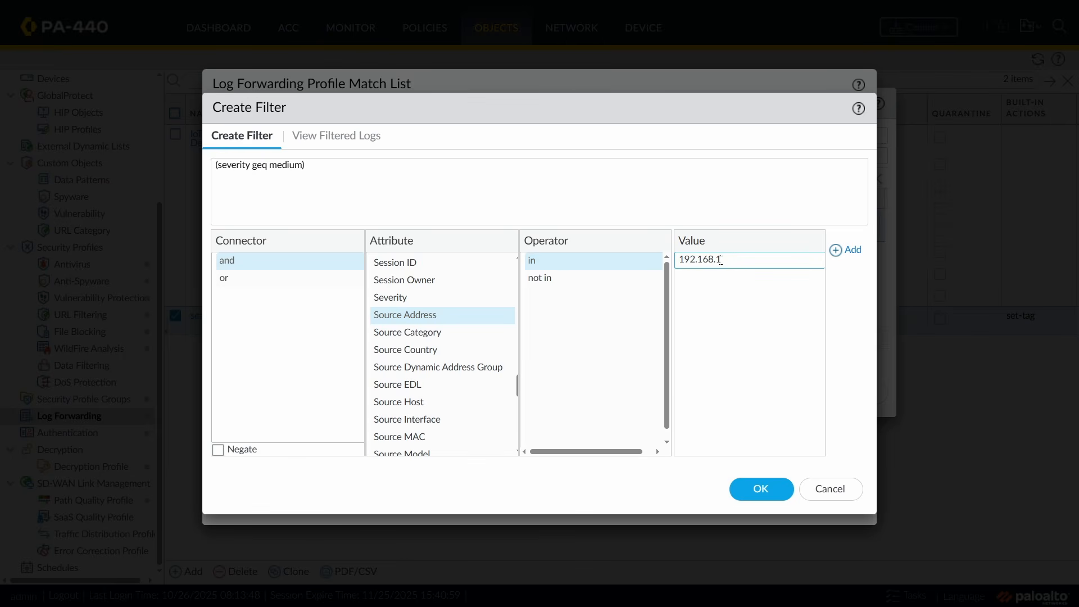
text(192.168.100.0/245)
click(837, 250)
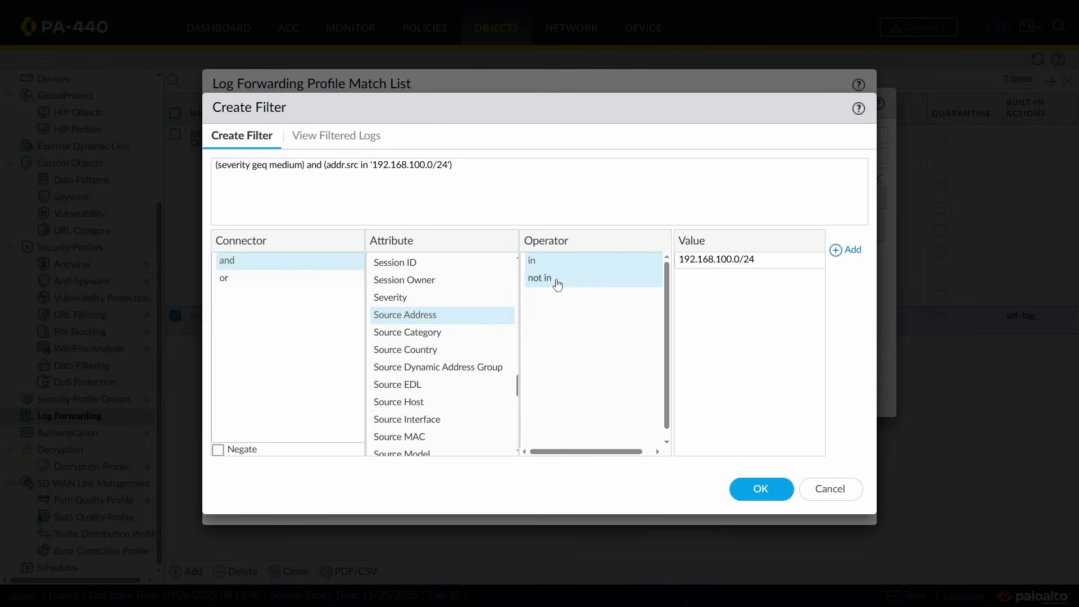
Step: Select Type equal spyware as another "and" condition in the match list's filter builder
drag(480, 164, 198, 155)
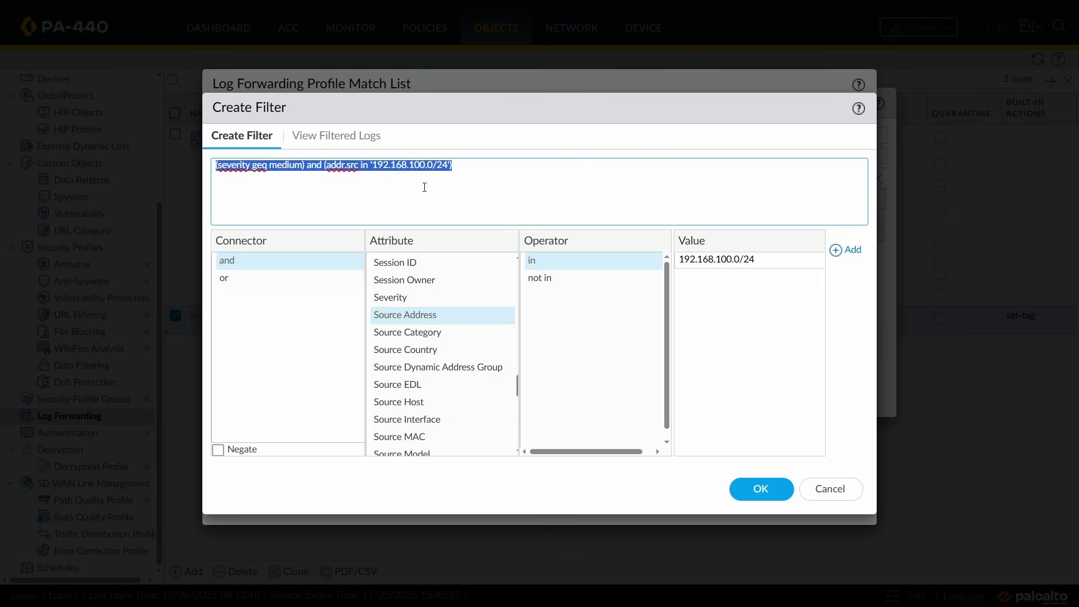
click(519, 389)
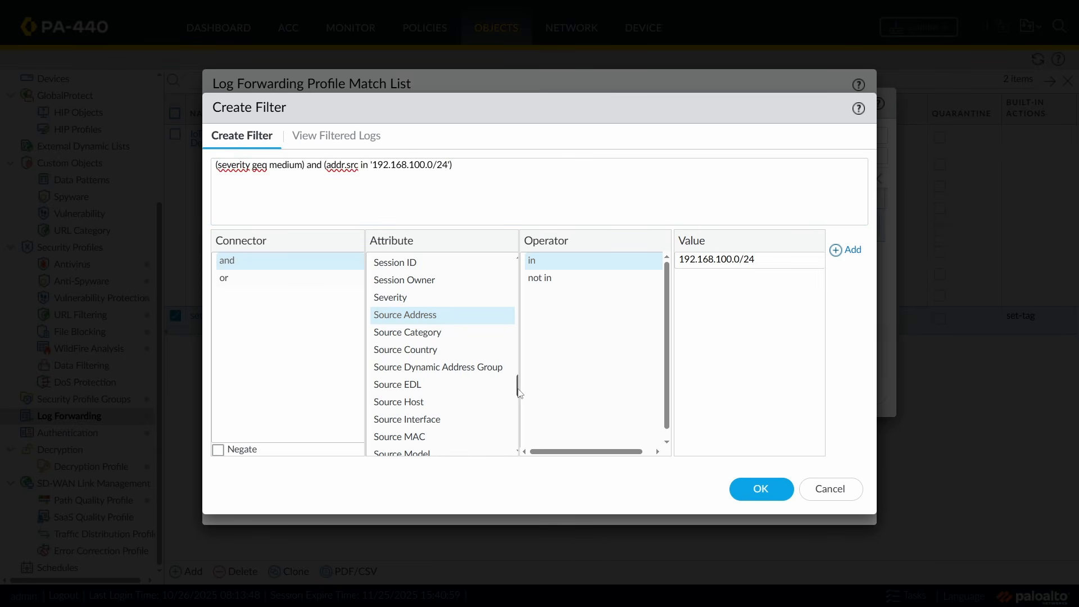
drag(519, 389, 520, 427)
click(436, 388)
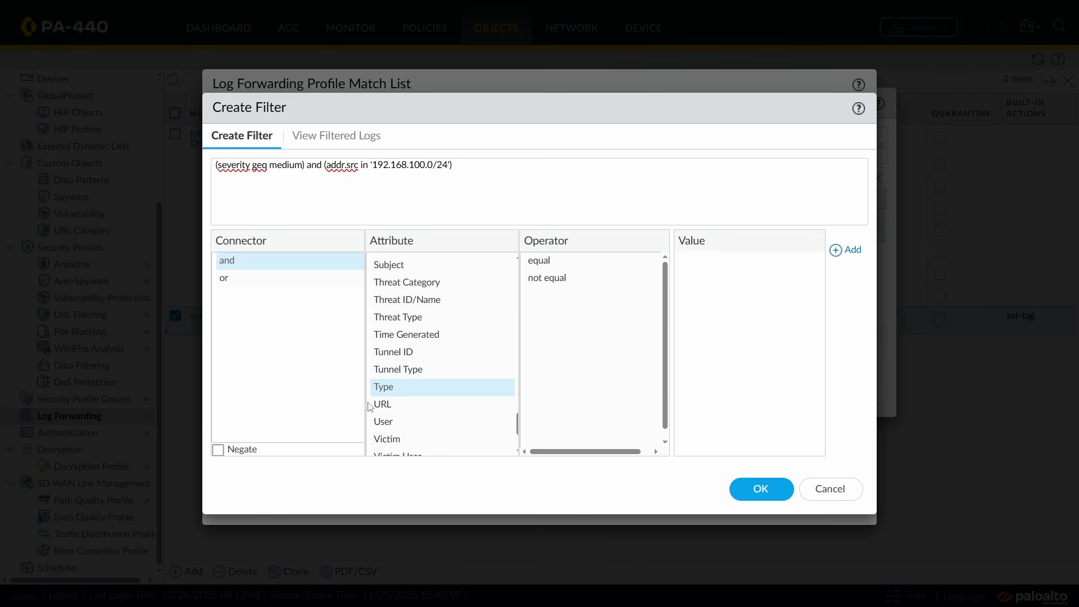
click(554, 263)
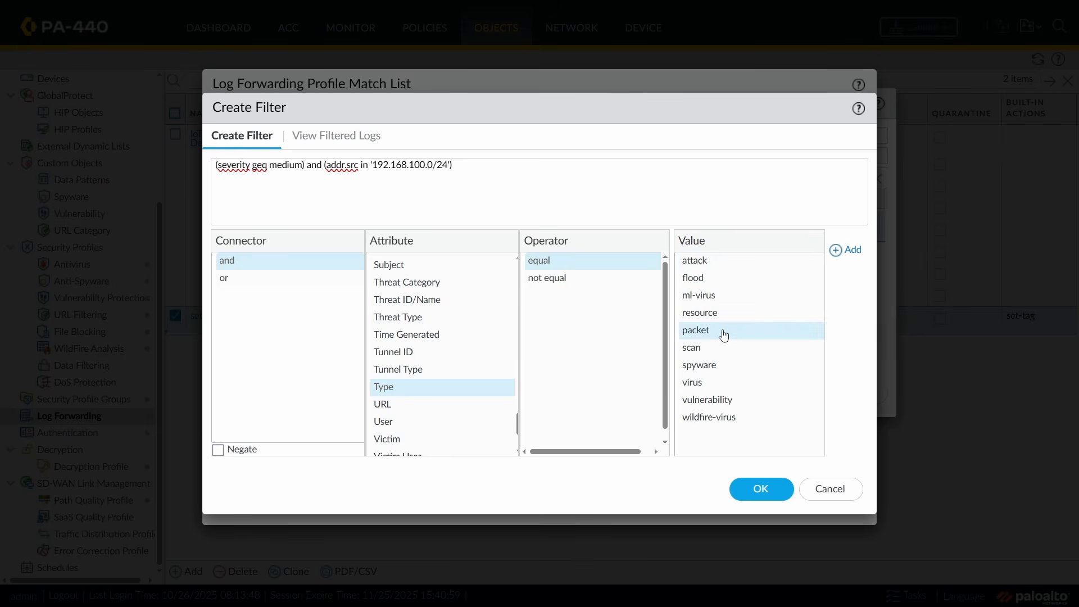
click(718, 374)
Step: Add an "and" condition for Threat ID/Name equal to 10054, and discard the match list and profile edits after accepting the filter
drag(518, 424, 529, 380)
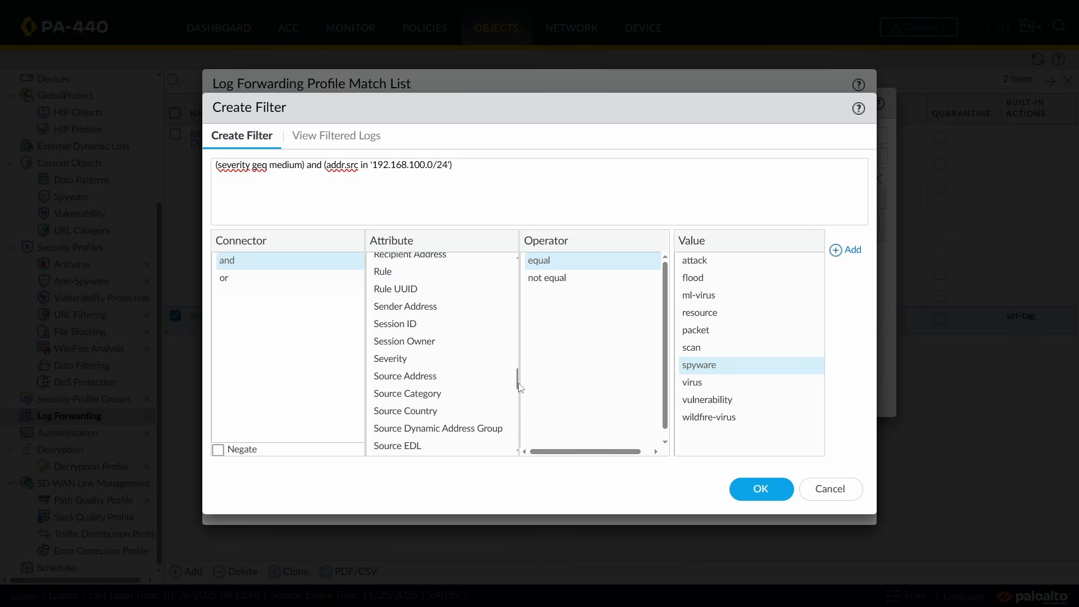
drag(498, 393, 517, 414)
click(426, 371)
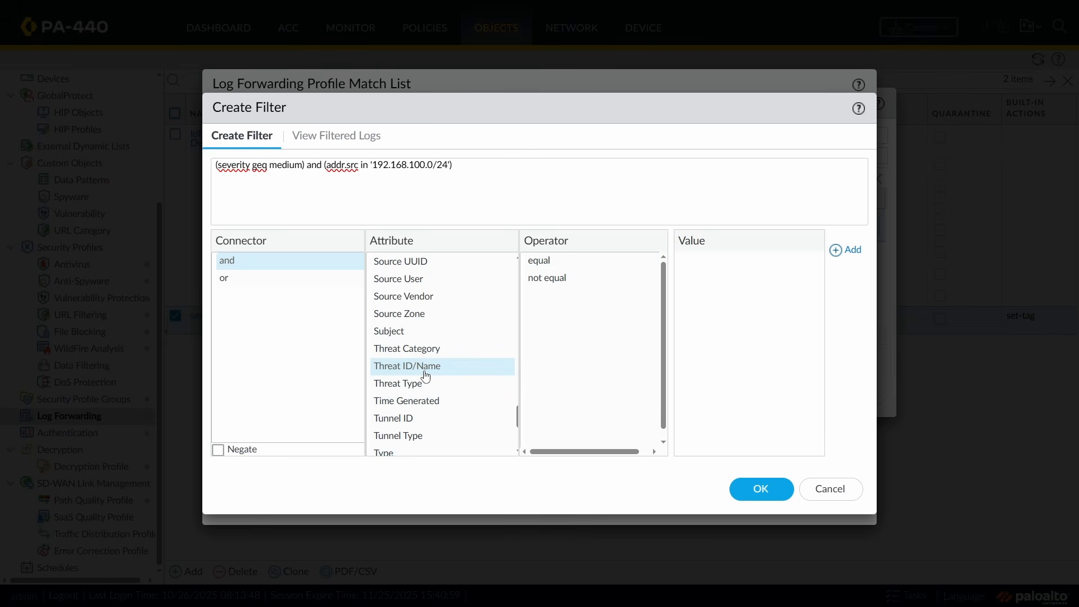
click(547, 261)
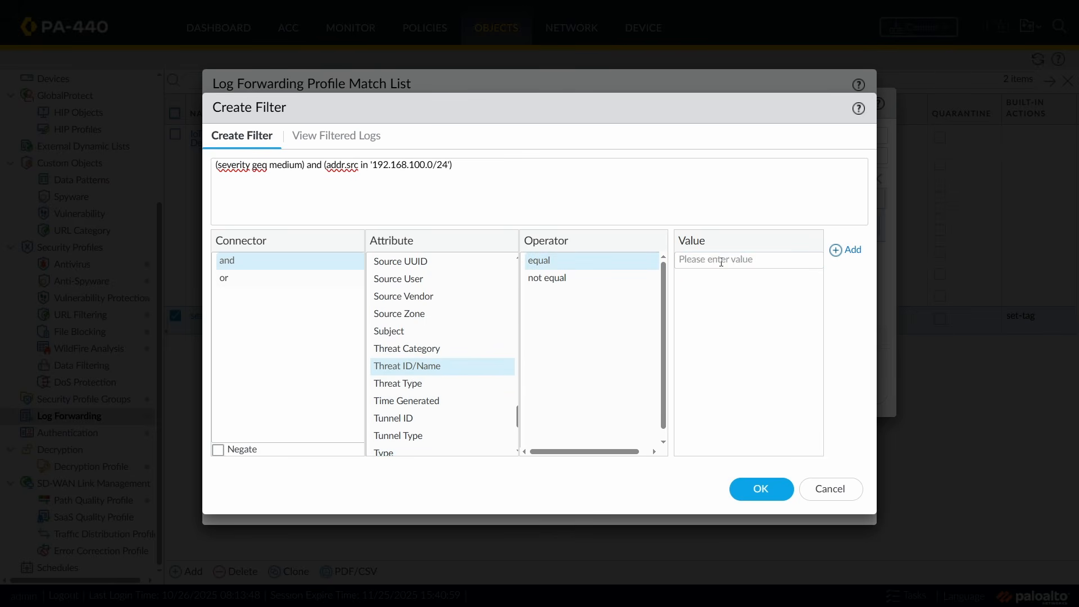
click(721, 262)
text(10054)
click(860, 253)
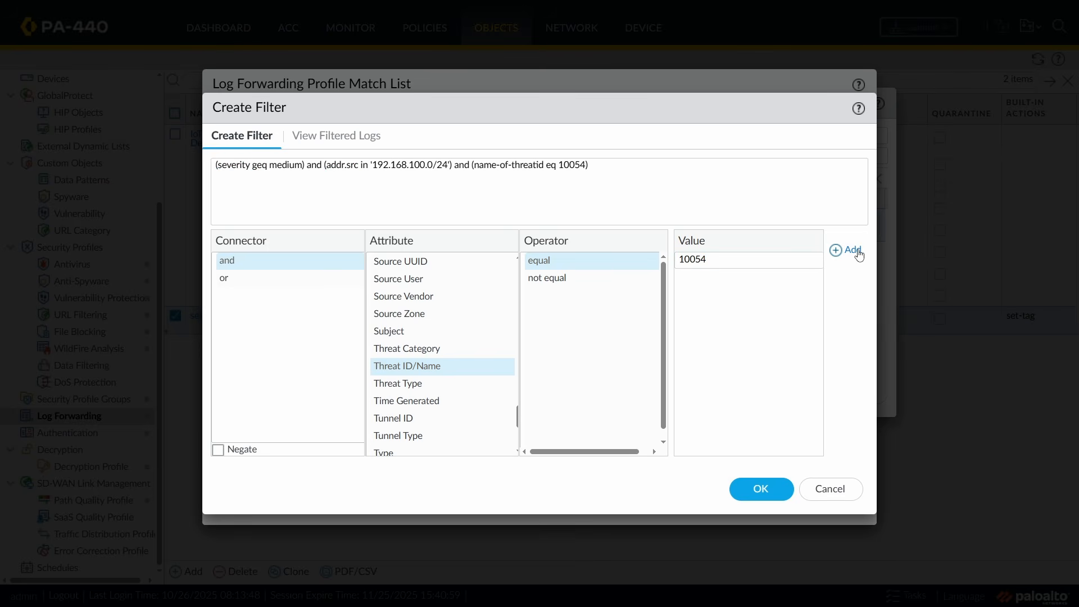
click(774, 495)
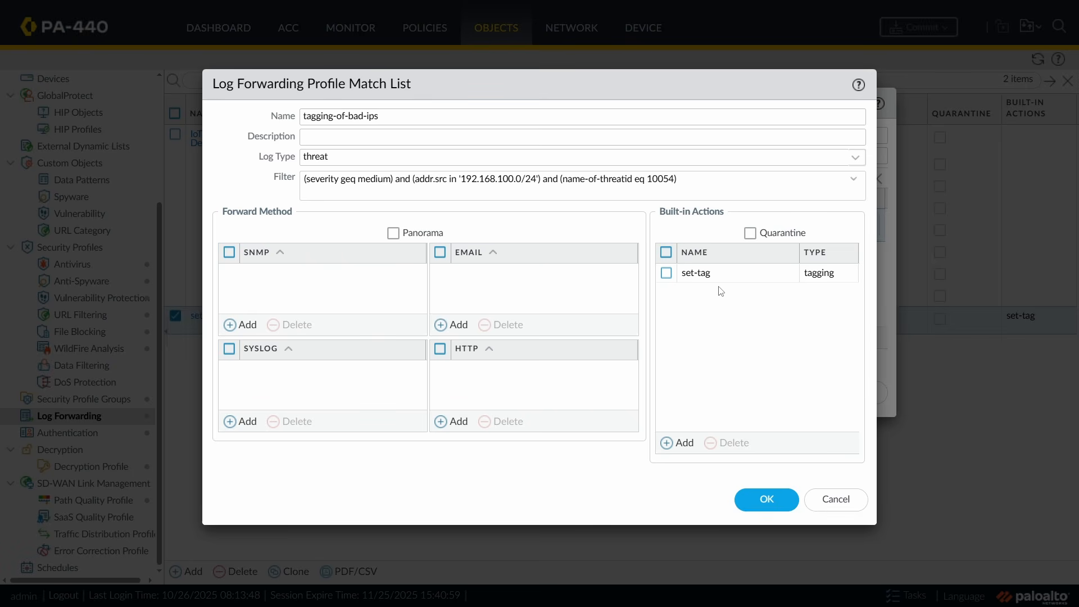
click(832, 499)
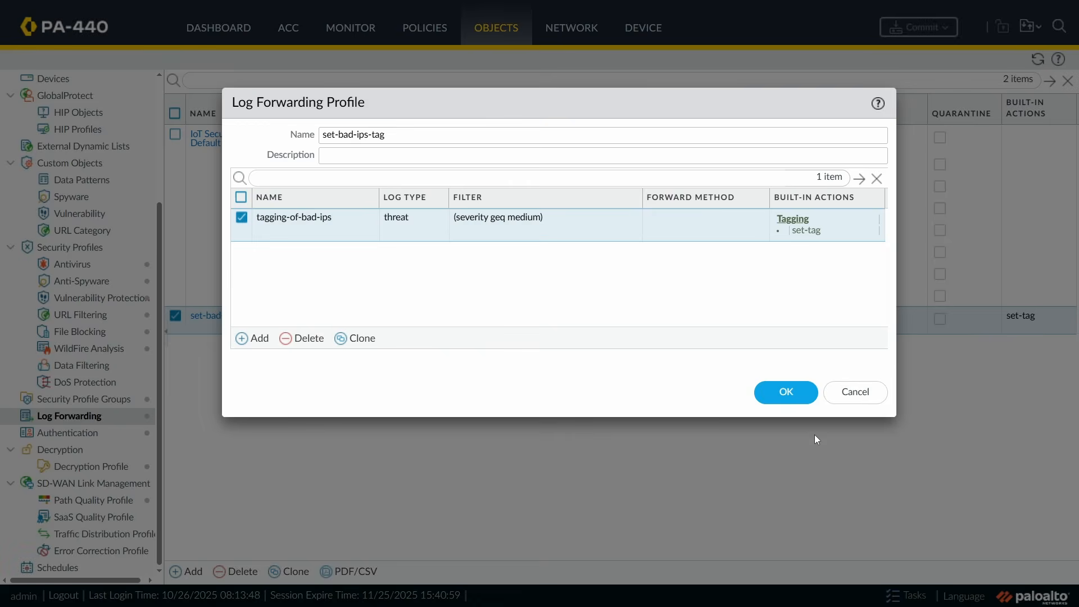
click(855, 393)
Step: Inspect the match criteria of the ugrp-bad-users dynamic user group and close it without saving
scroll(104, 134, up, 5)
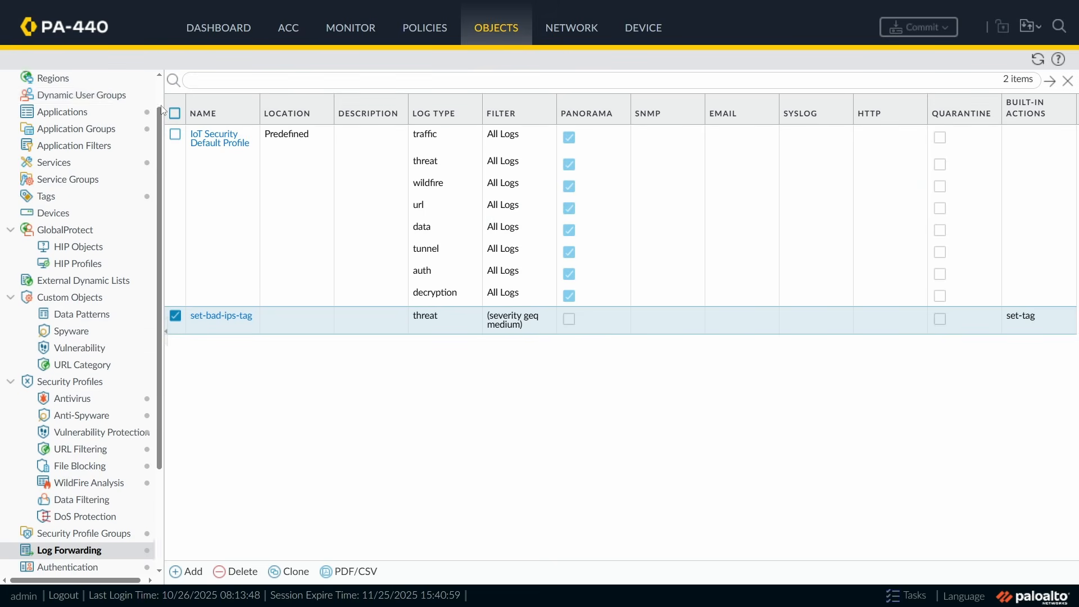
click(104, 135)
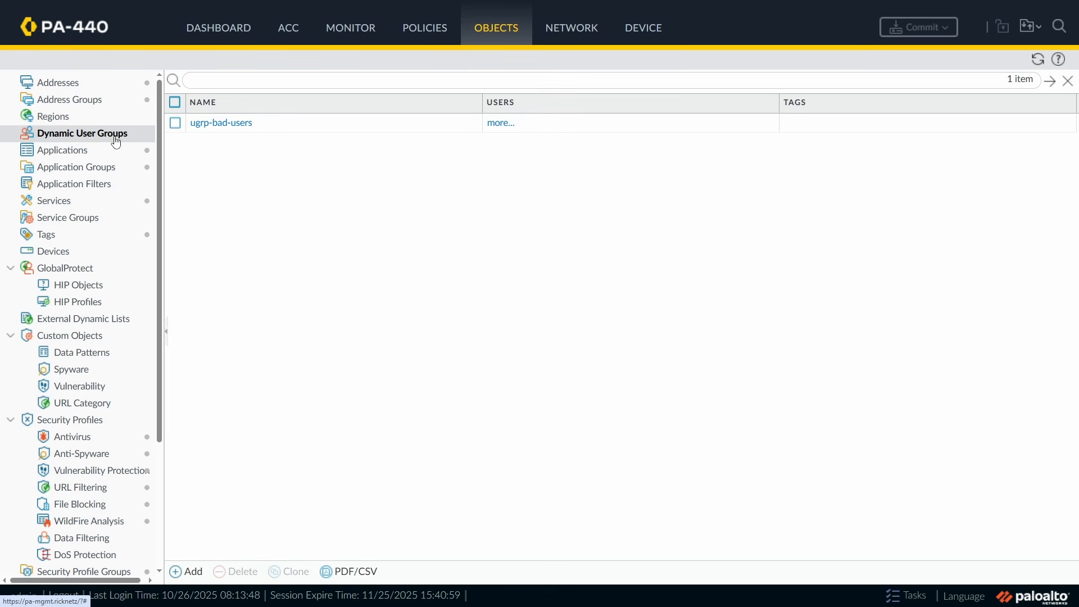
click(228, 123)
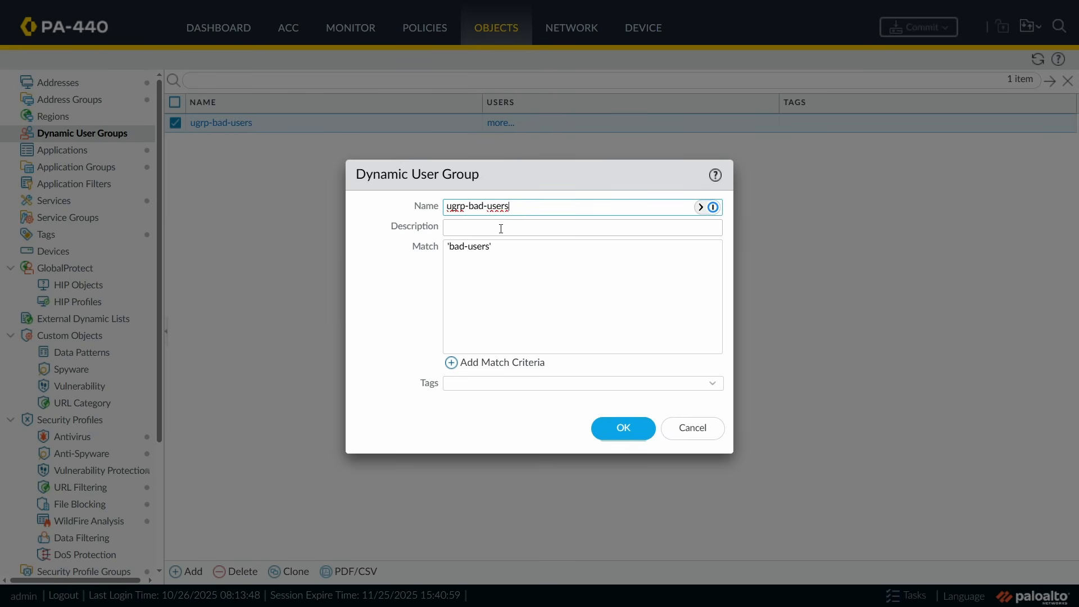
click(515, 250)
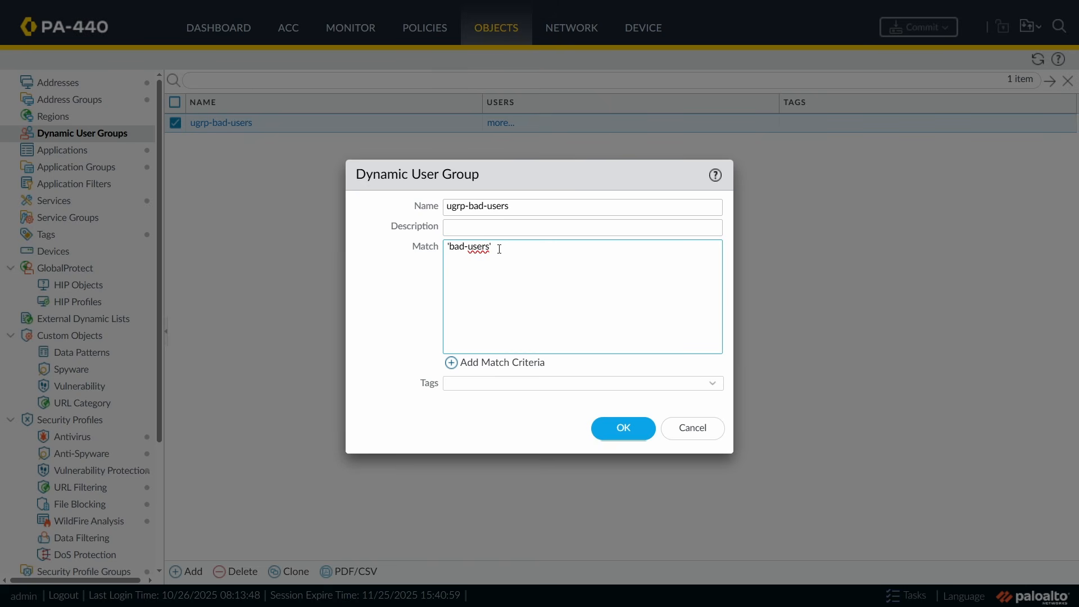
drag(499, 249, 397, 264)
click(701, 427)
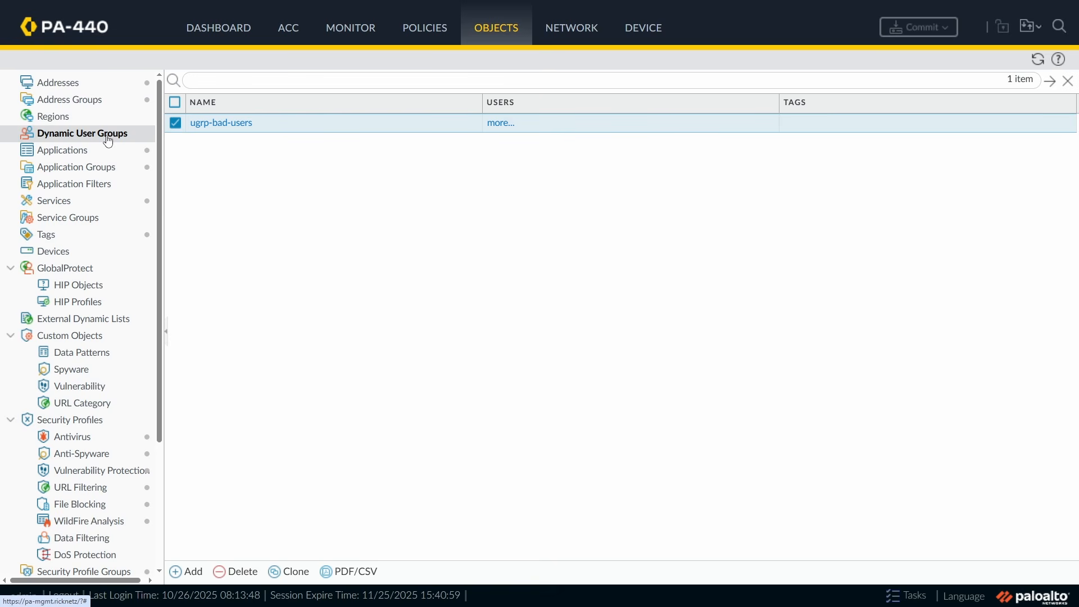
Step: Open the set-tag action in the tagging-of-bad-ips match list of the set-bad-ips-tag log forwarding profile
click(431, 34)
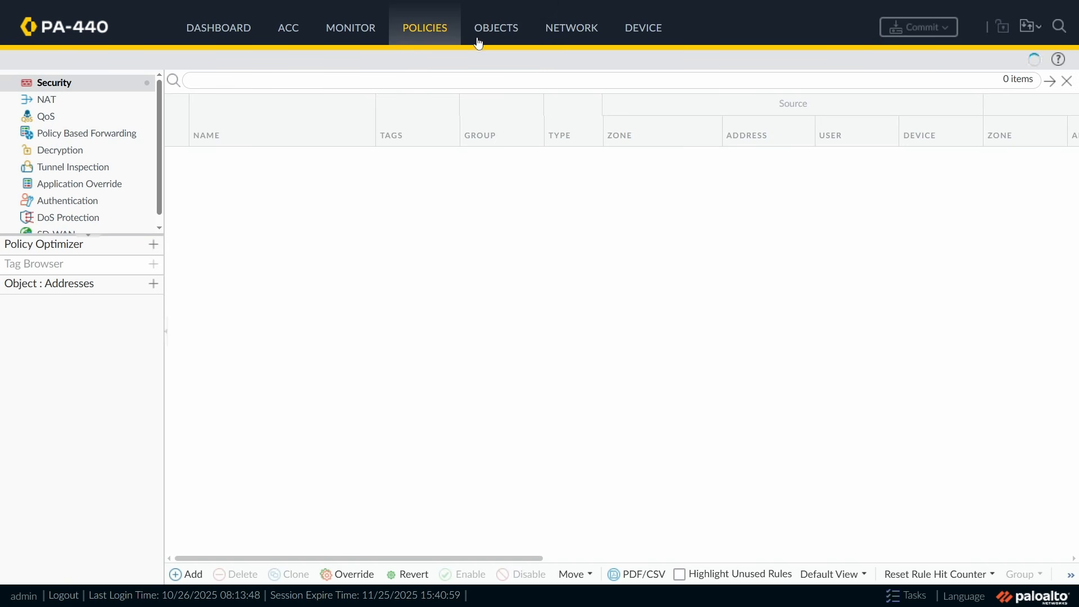
click(493, 31)
scroll(86, 460, down, 2)
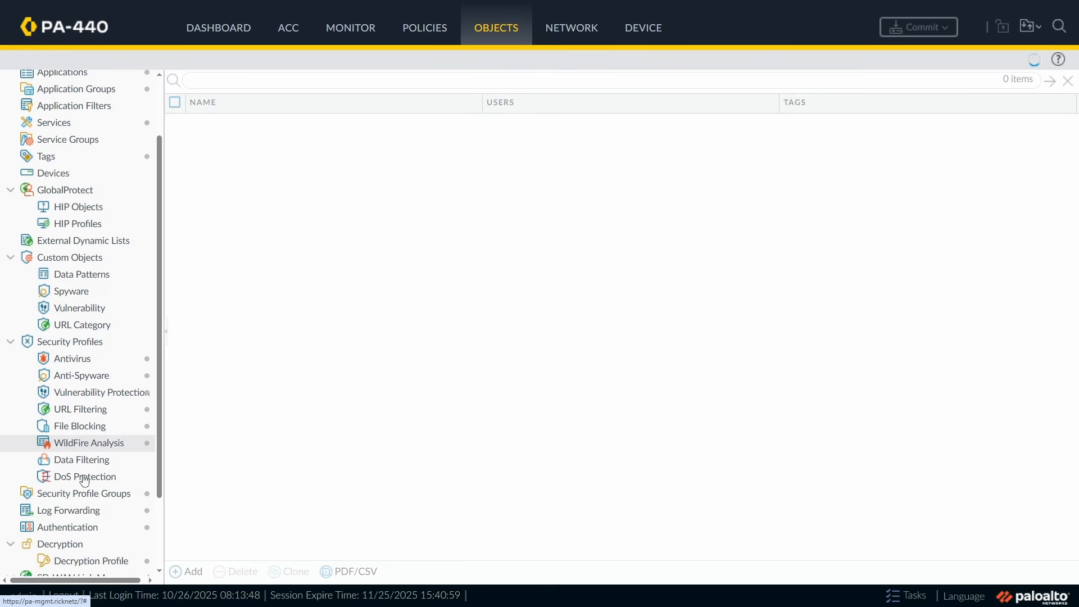
scroll(84, 480, down, 1)
click(90, 476)
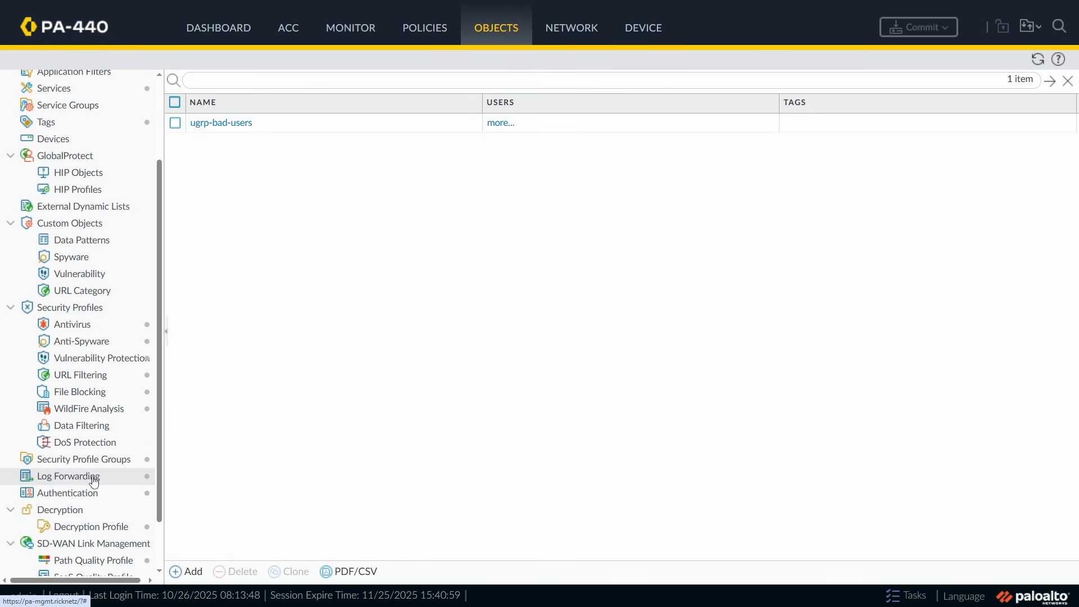
click(220, 317)
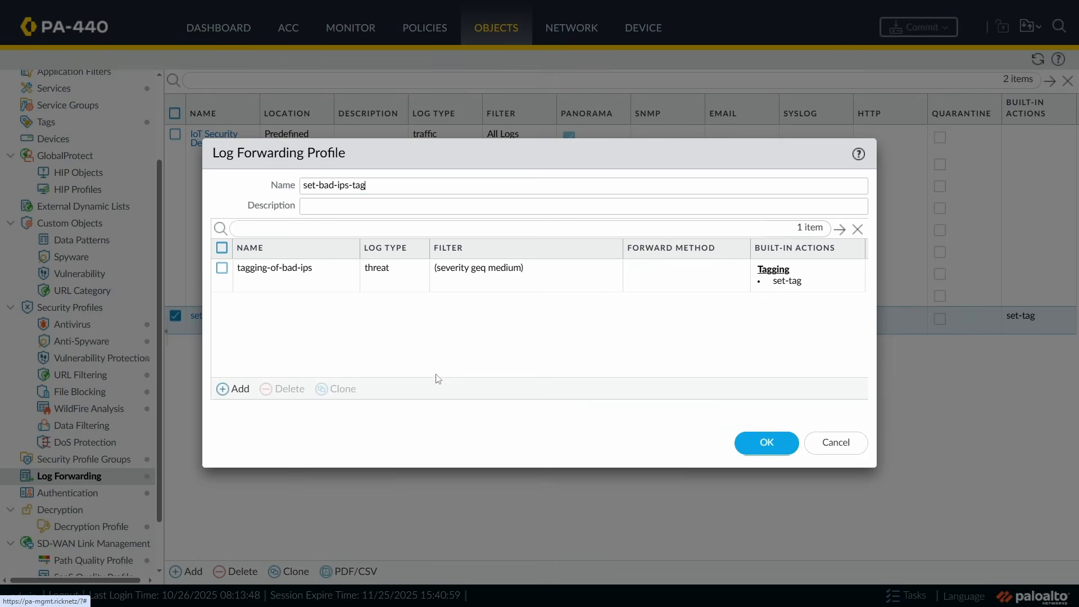
click(284, 268)
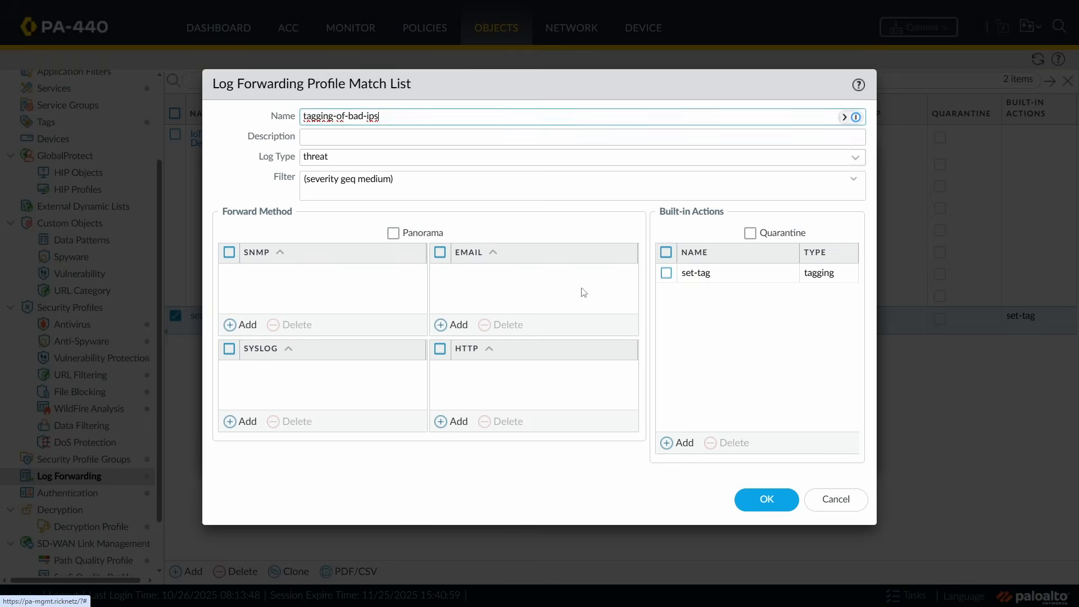
click(720, 281)
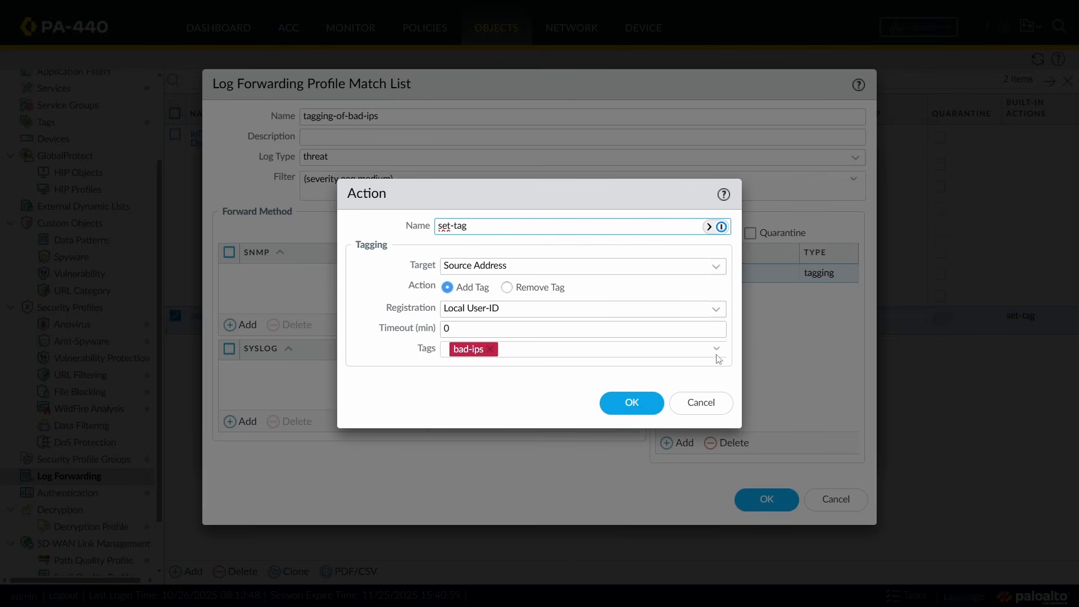
Step: Replace the action's bad-ips tag with bad-users and save the action, match list and profile
click(495, 350)
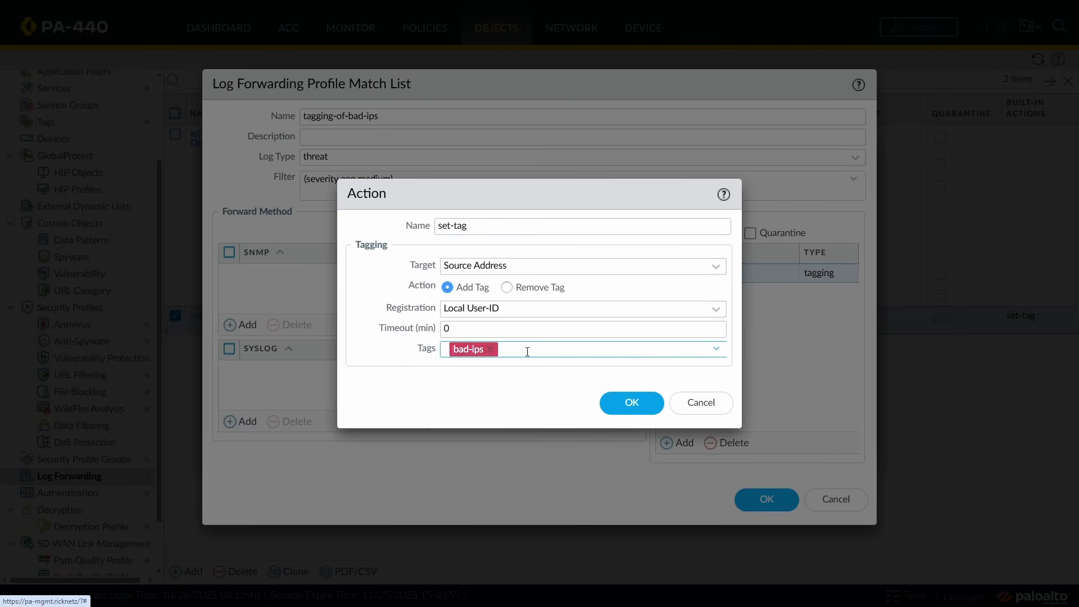
click(716, 349)
click(513, 388)
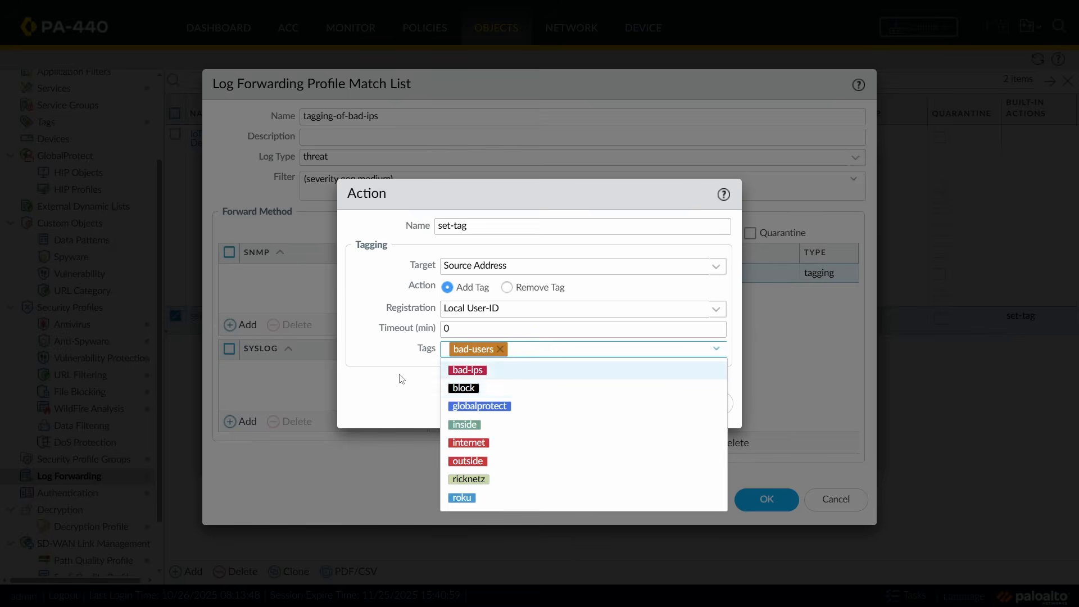
click(372, 376)
click(633, 403)
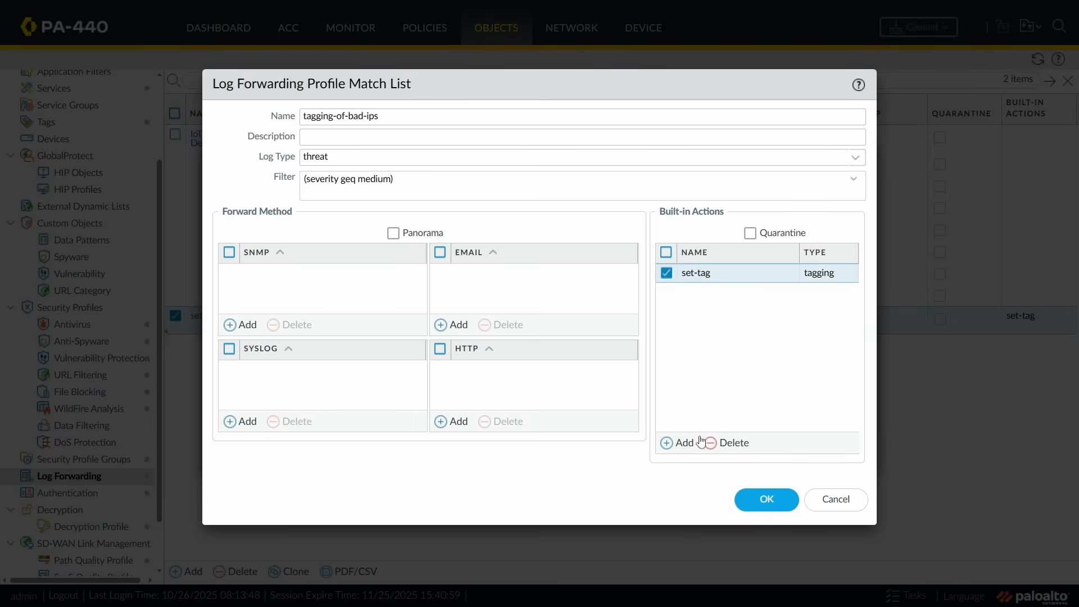
click(765, 499)
click(764, 442)
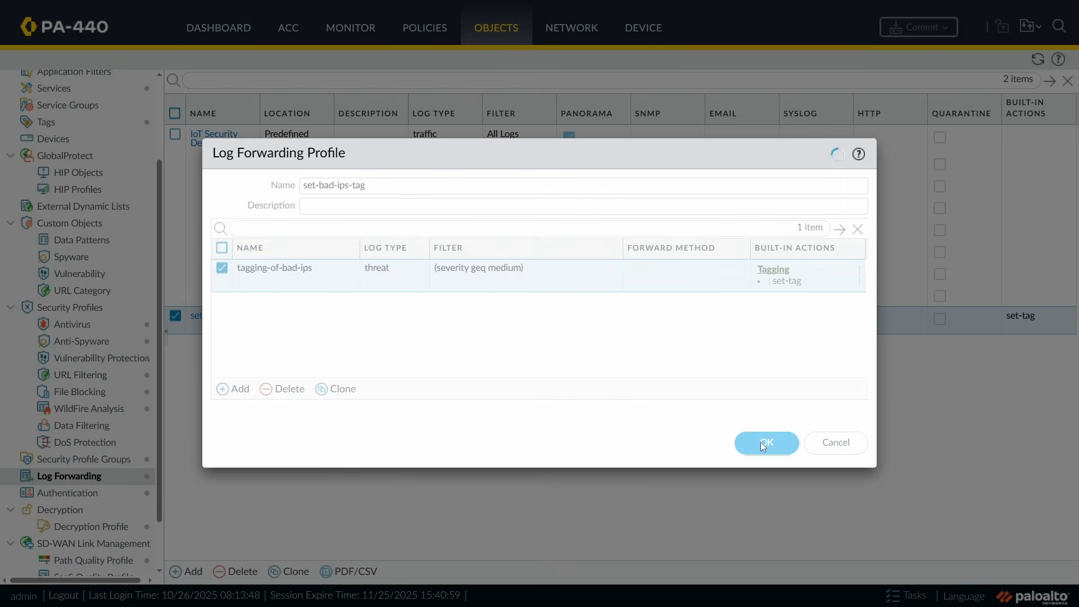
Step: Commit all changes to the firewall and close the commit status
click(949, 27)
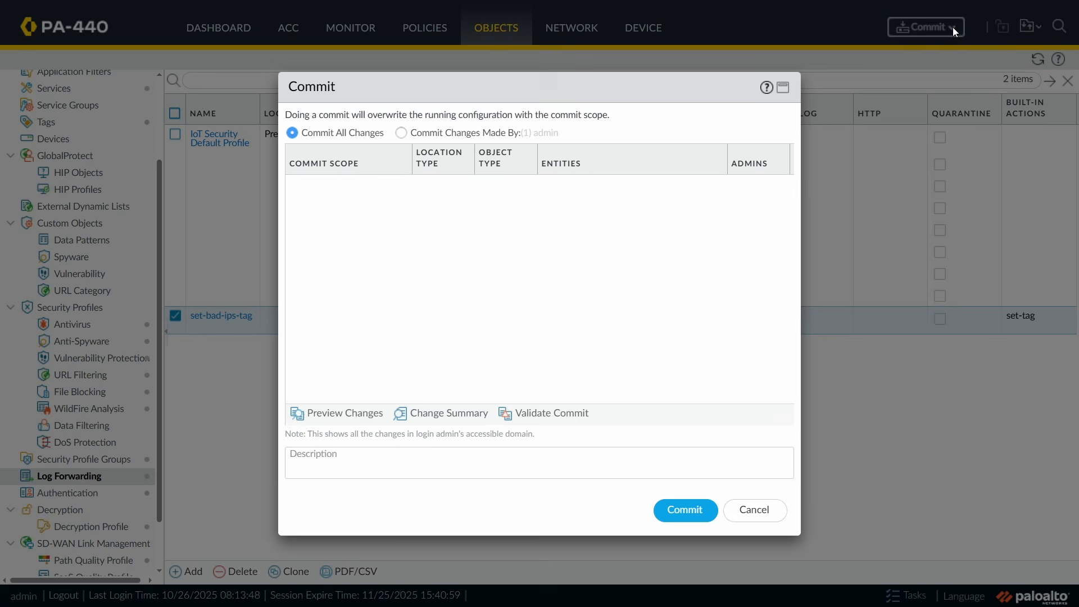
click(686, 509)
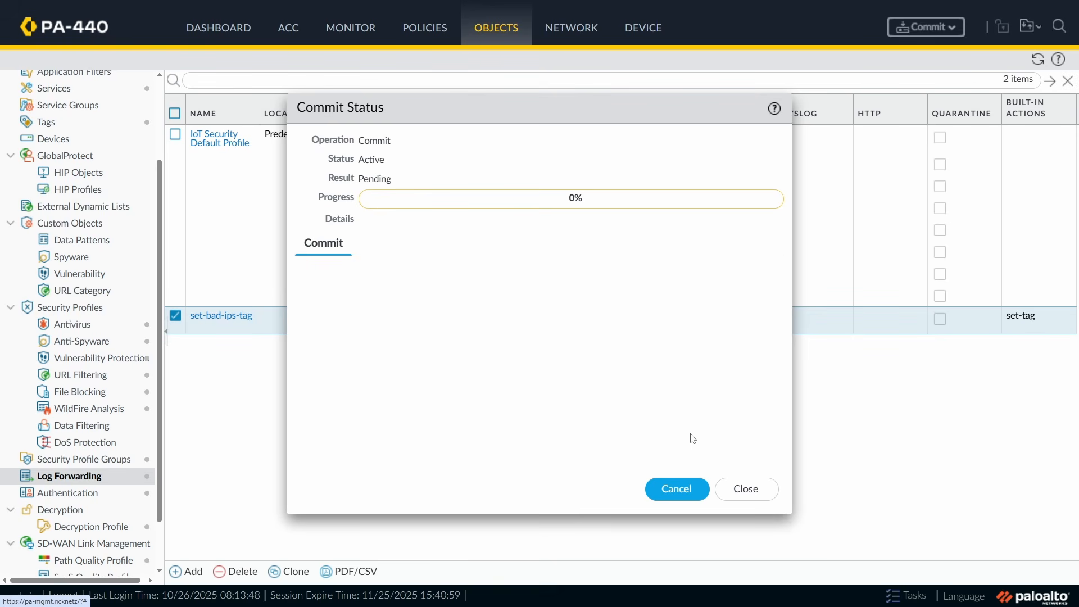
click(743, 491)
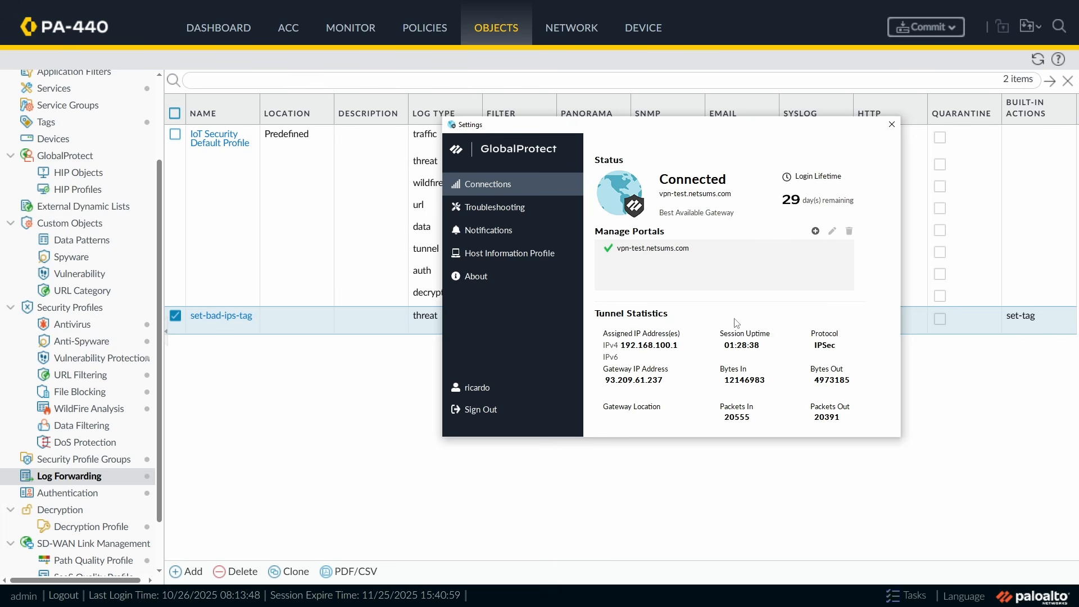
Step: Close the GlobalProtect settings and rerun dig @8.8.4.4 79fe3m5f4nx8c1.pmr.cc in the Linux terminal, with the ping window in view
click(892, 126)
scroll(160, 116, up, 3)
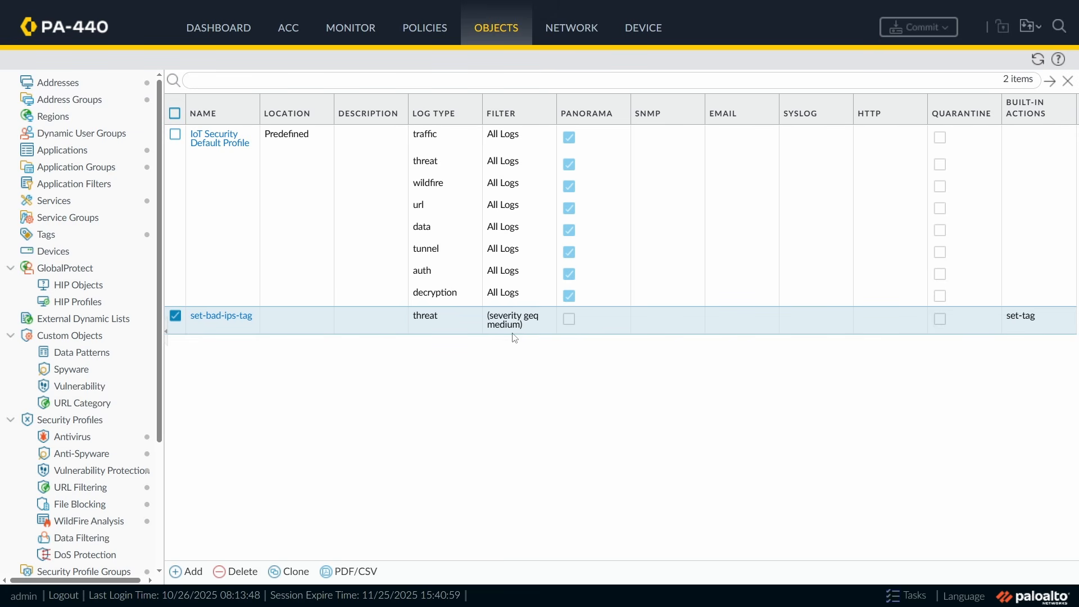
key(alt+Tab)
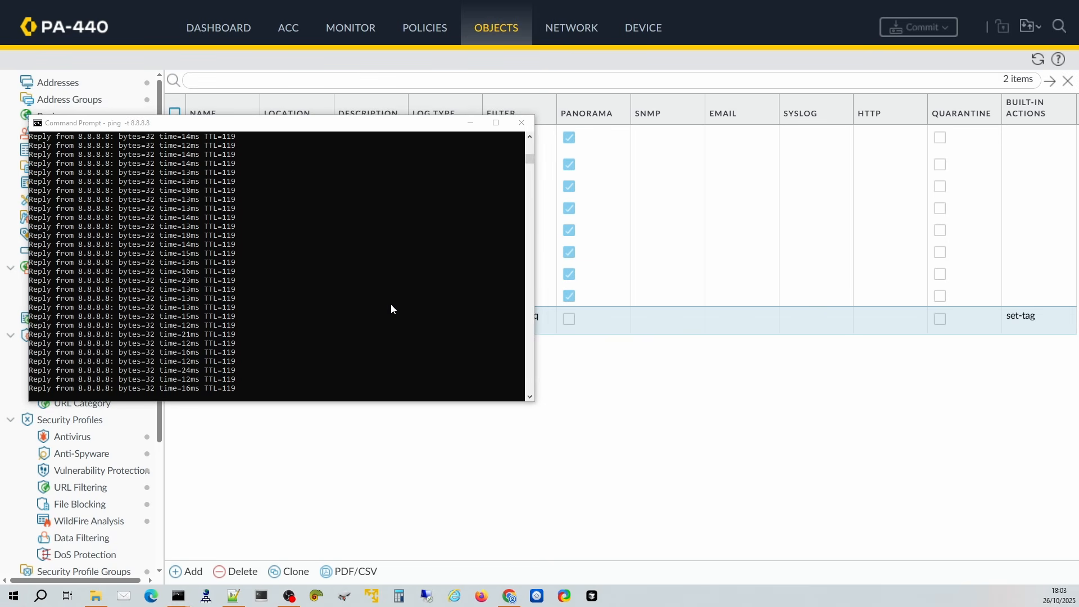
key(alt+Tab)
key(Up)
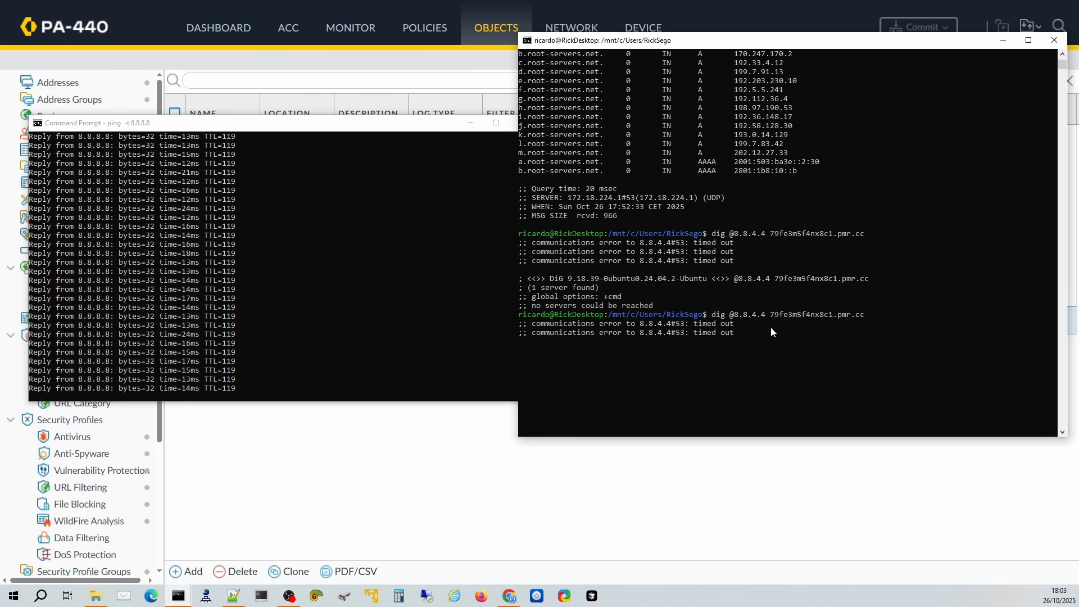
Step: Return to the firewall's web interface and check the newest threat log entries and their source user
click(316, 451)
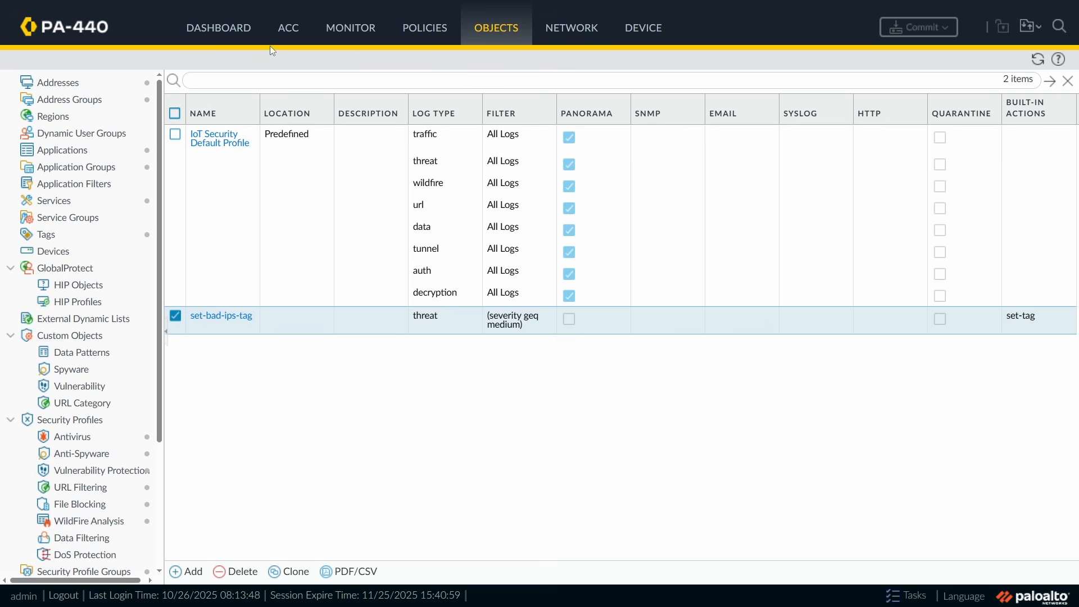
click(346, 34)
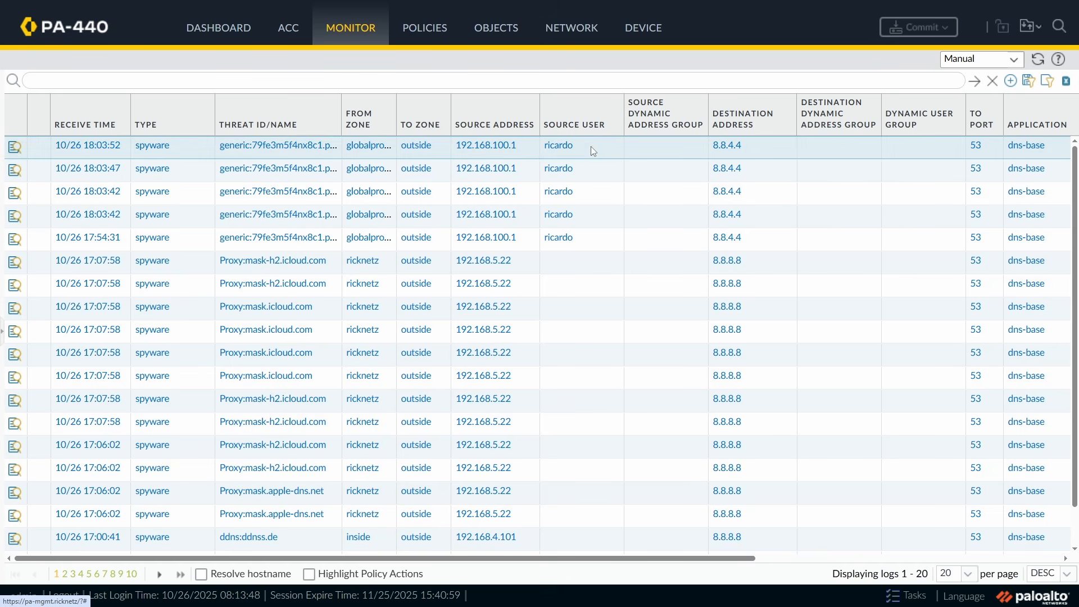
drag(546, 559, 392, 533)
Step: Open the registered users list of the ugrp-bad-users dynamic user group
click(508, 28)
click(79, 133)
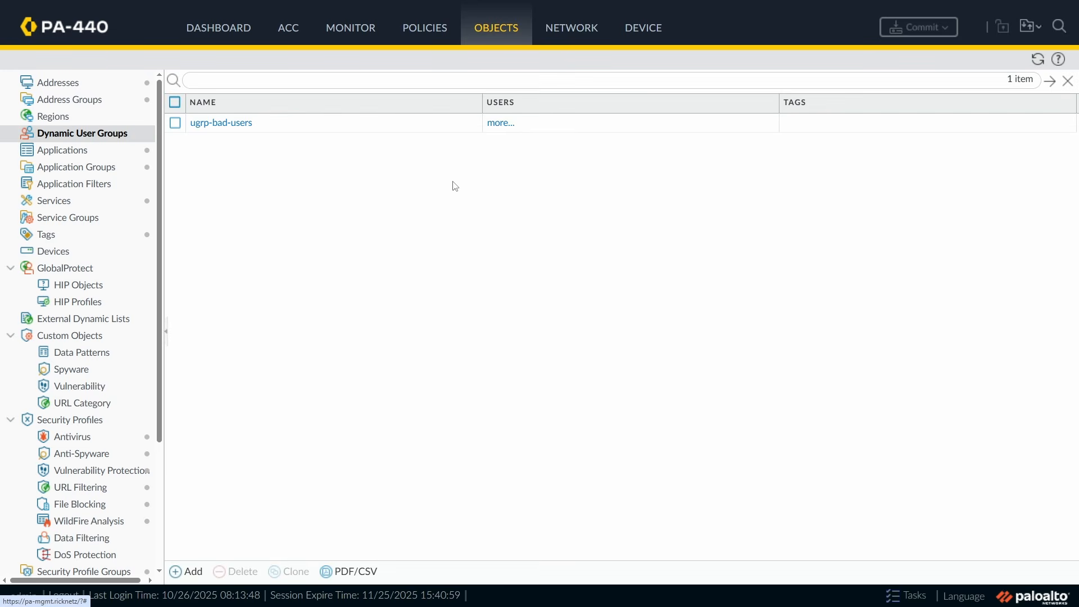
click(506, 128)
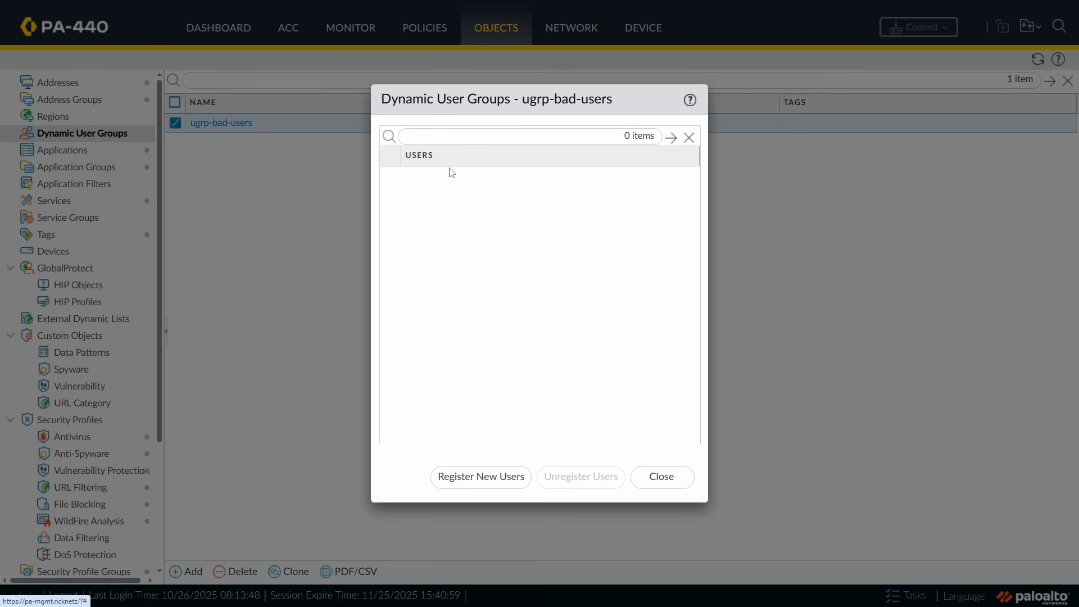
Step: Close the ugrp-bad-users user list and recheck the source user of the threat log entries
click(661, 477)
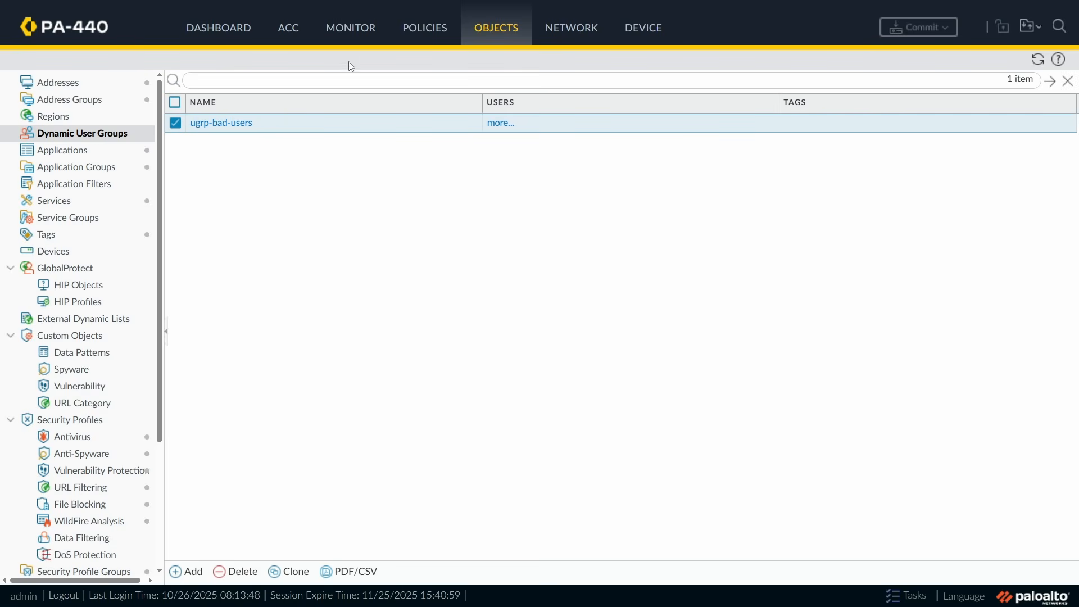
click(356, 31)
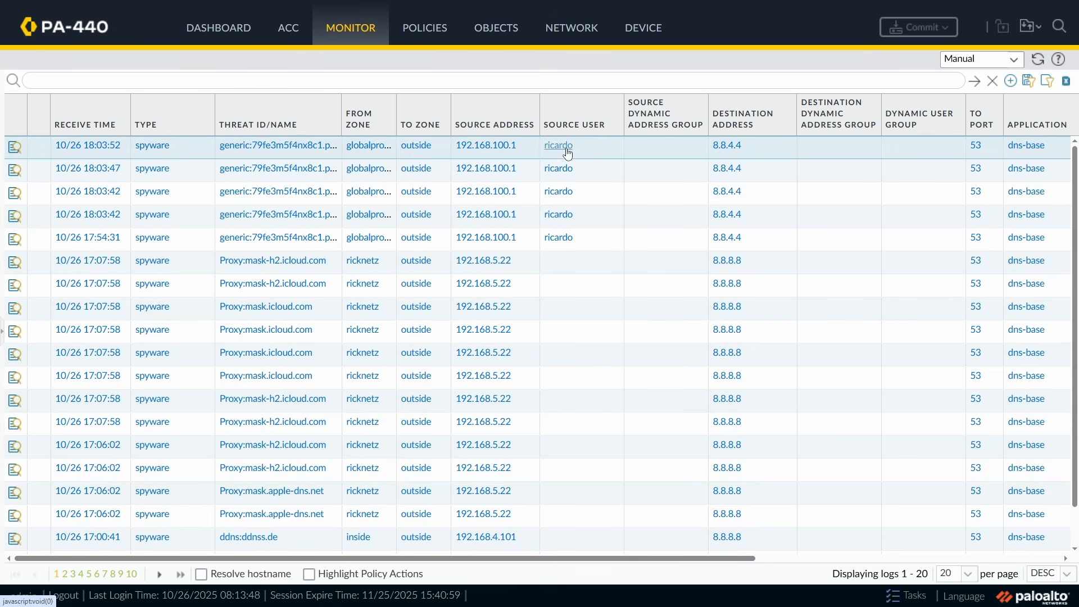
Step: Review the tagging-of-bad-ips match list in the set-bad-ips-tag log forwarding profile, then cancel without changes
click(497, 29)
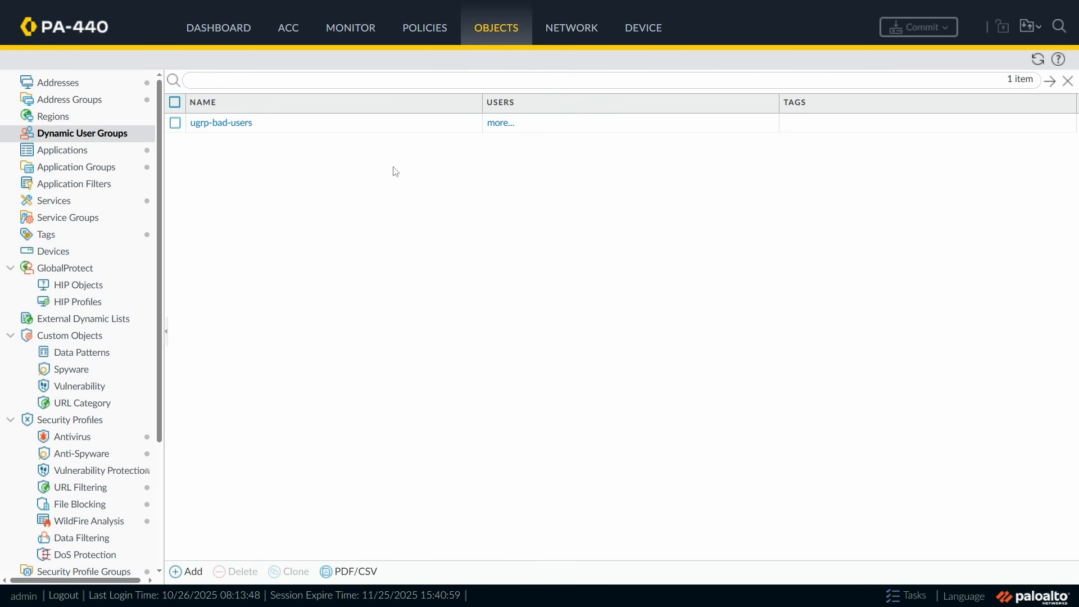
scroll(120, 405, down, 3)
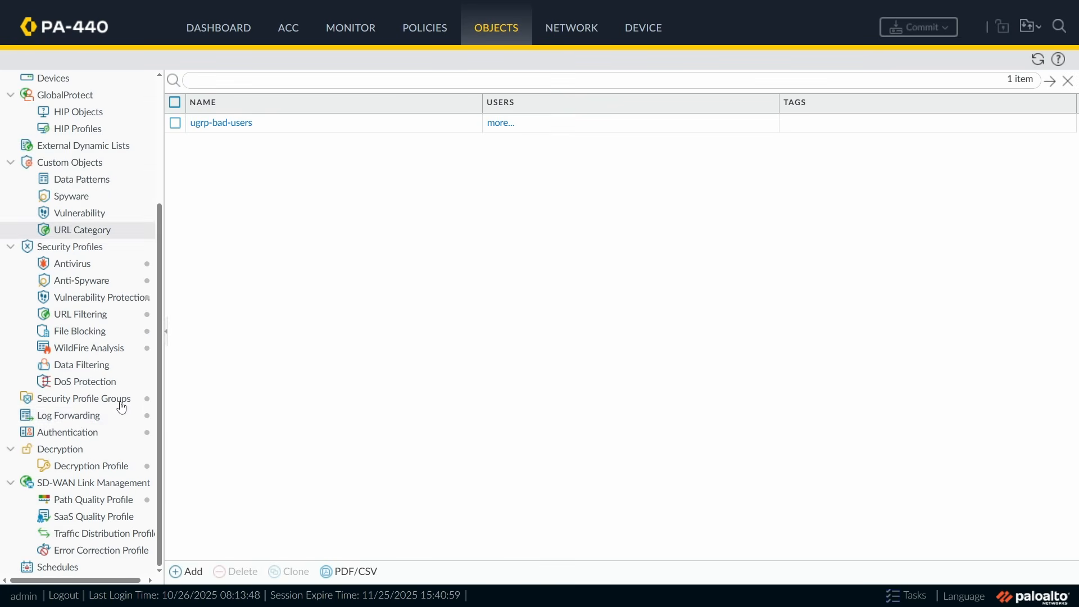
click(77, 421)
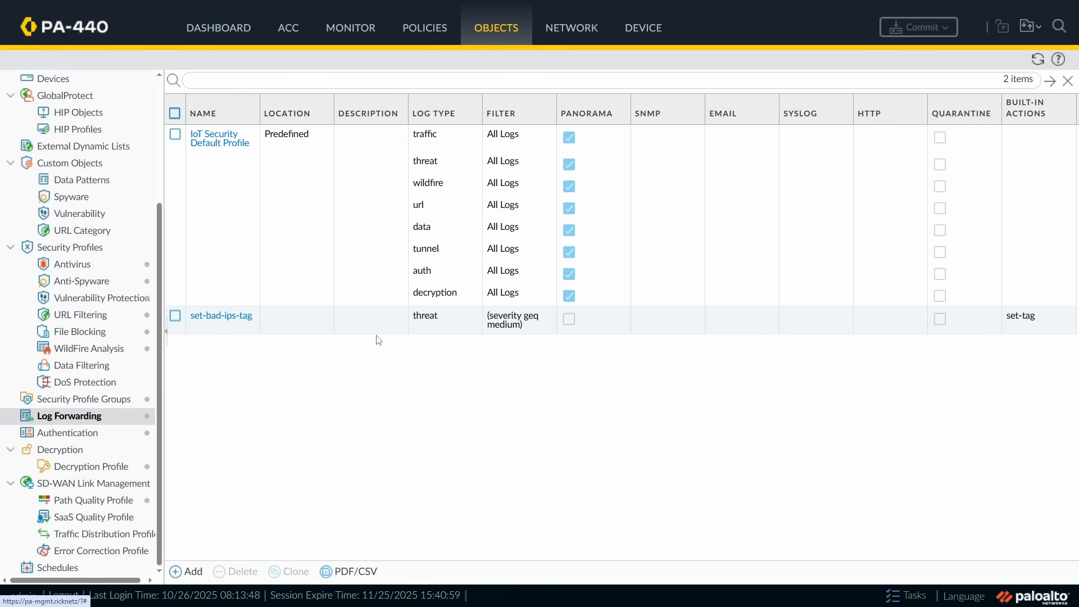
click(225, 319)
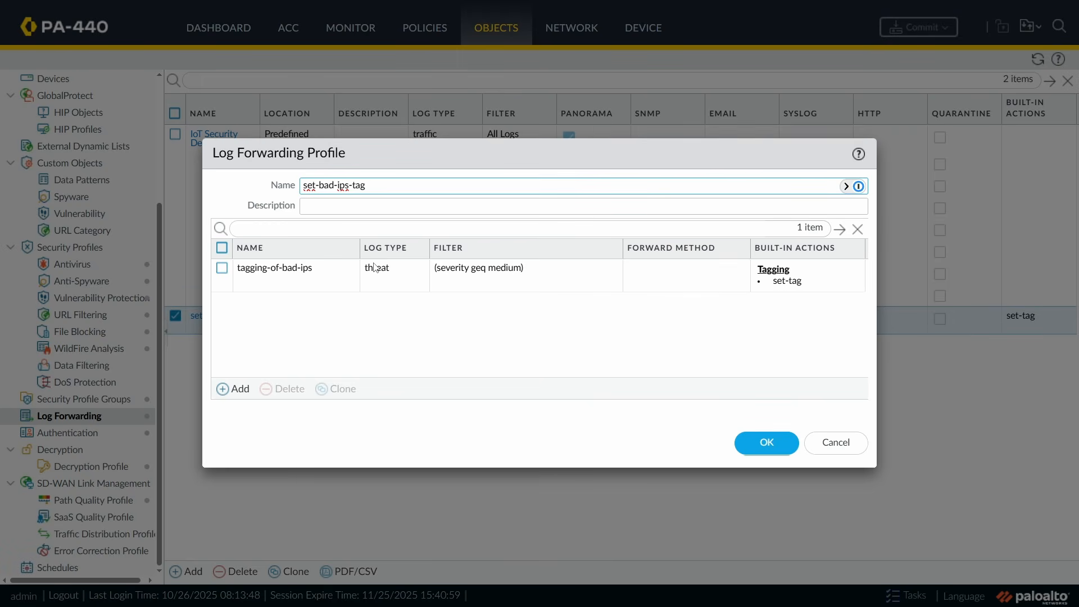
click(277, 280)
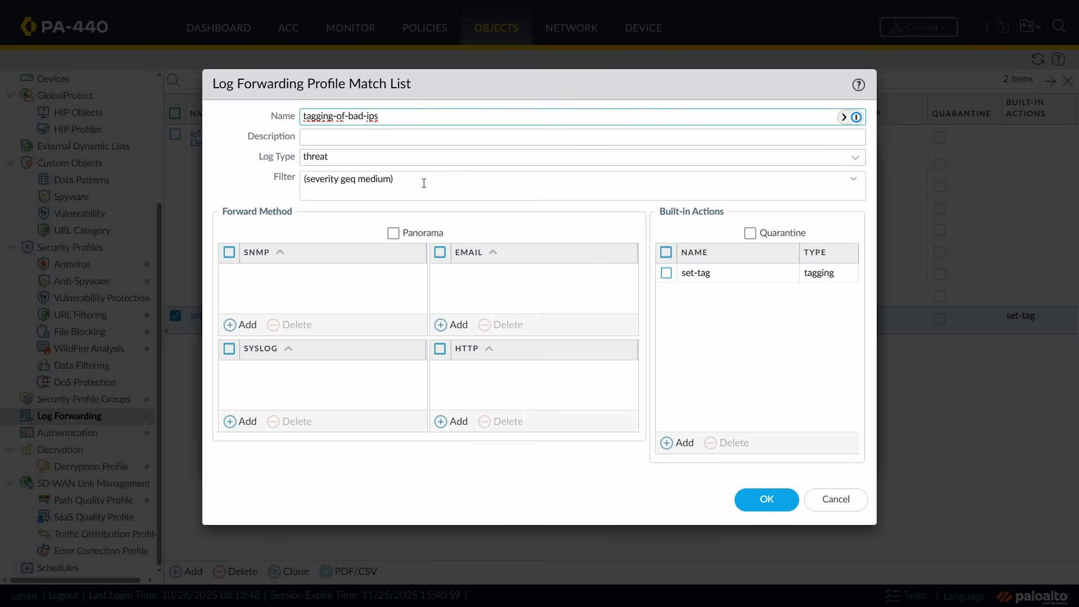
click(832, 500)
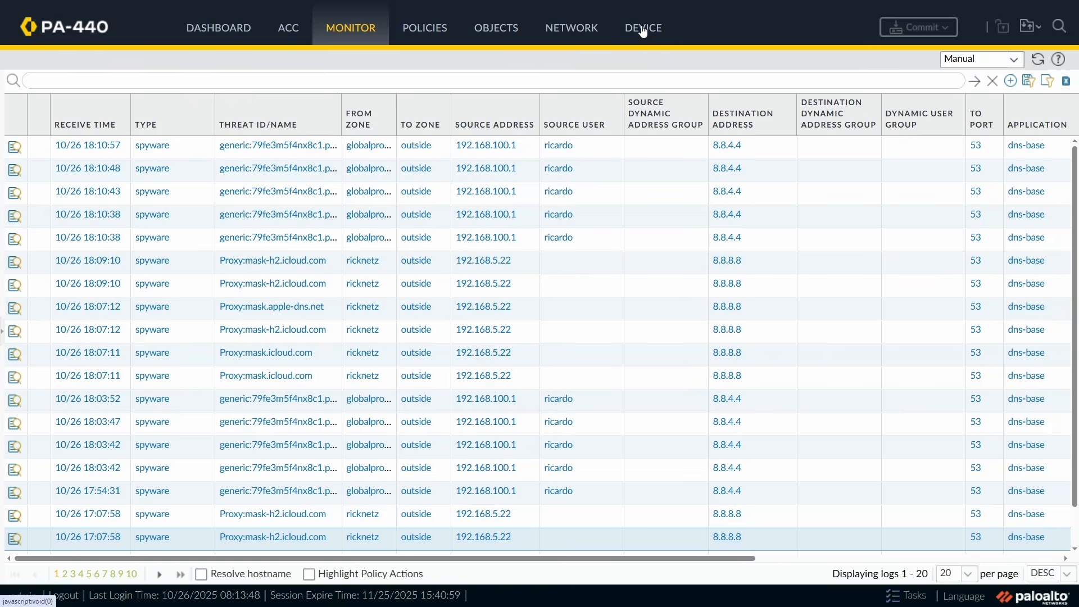
Step: Look at the device's Log Settings page with its System, Configuration and User-ID sections
click(644, 29)
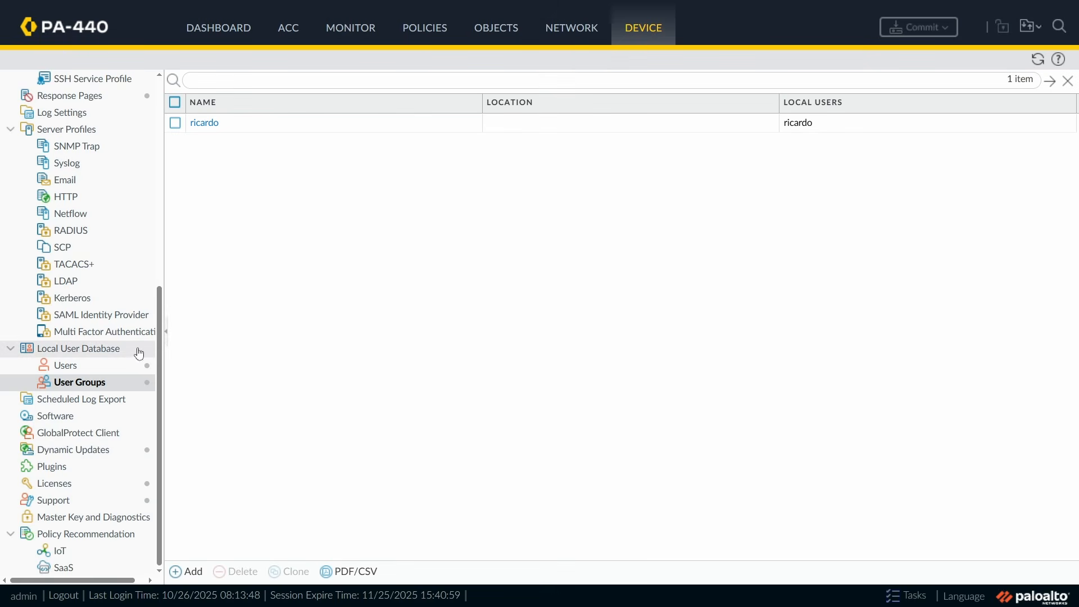
drag(162, 343, 162, 297)
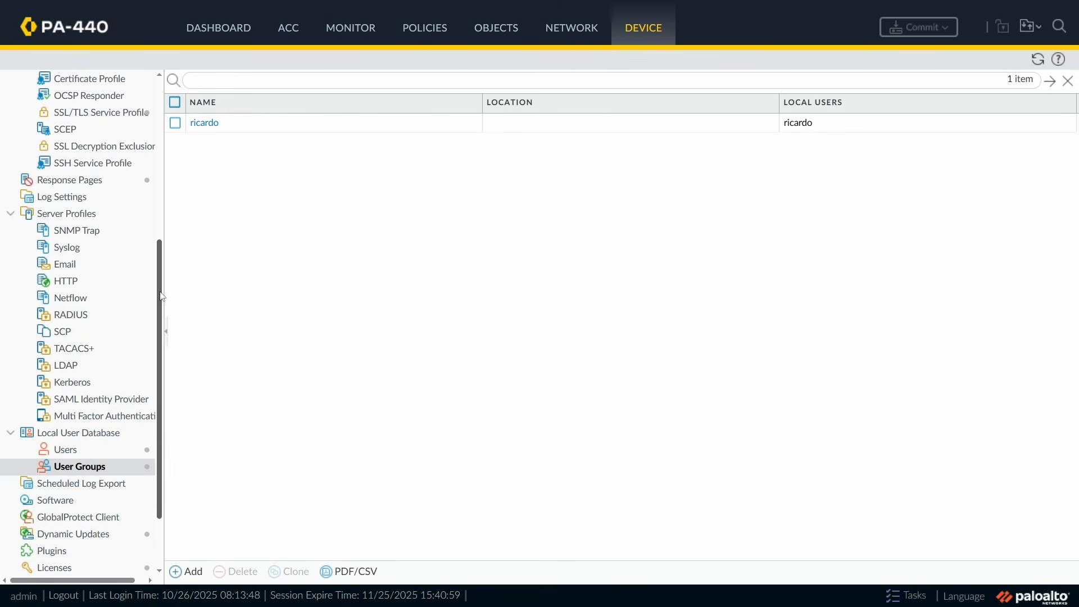
click(81, 203)
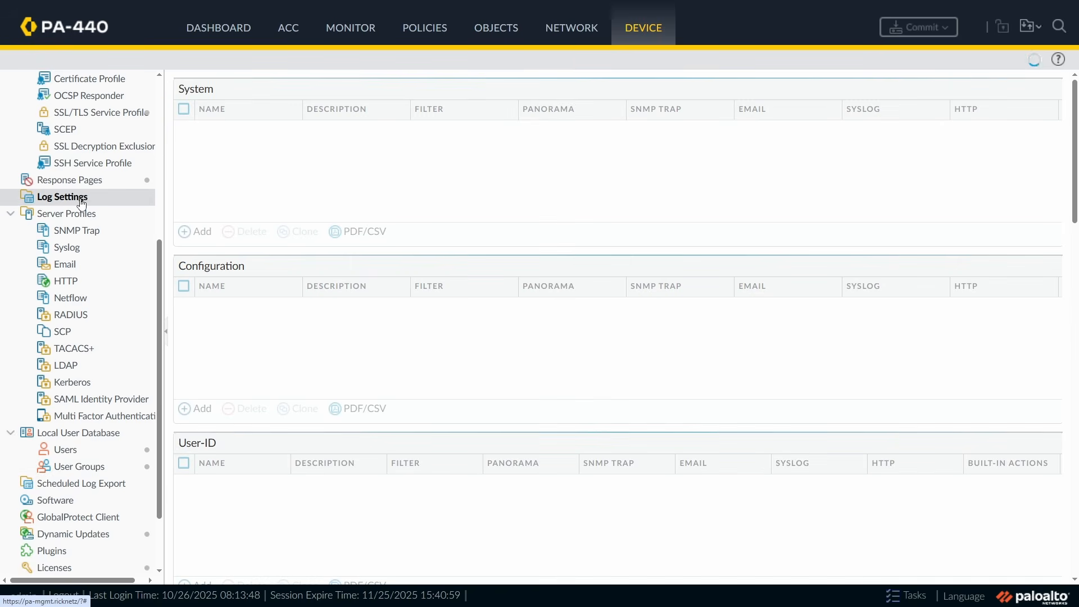
Step: Set the target of the set-tag action to User in the set-bad-ips-tag profile's tagging-of-bad-ips match list and save the profile
click(494, 31)
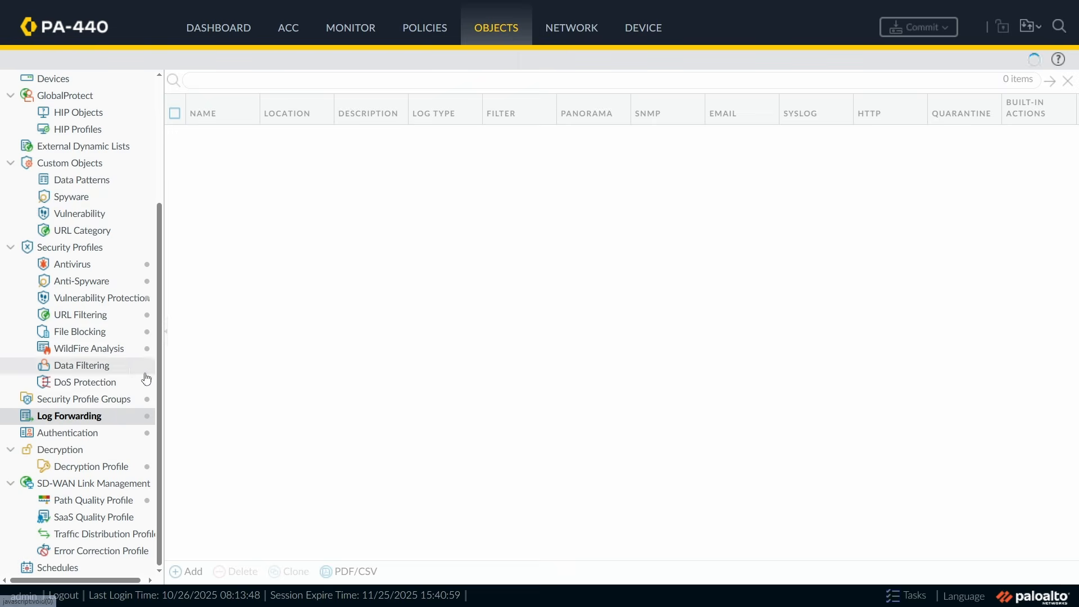
click(220, 319)
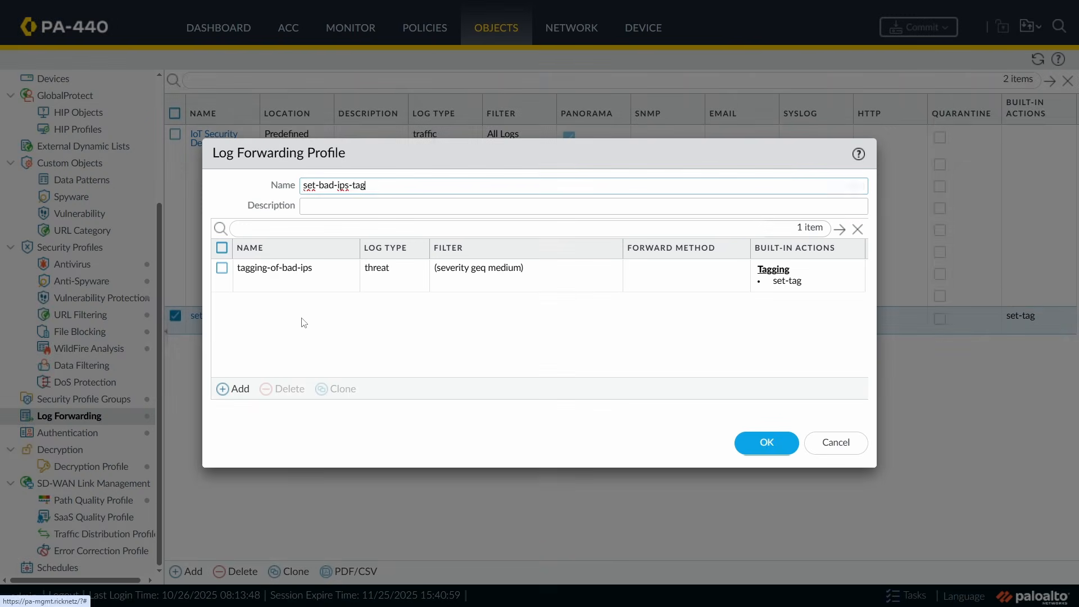
click(281, 272)
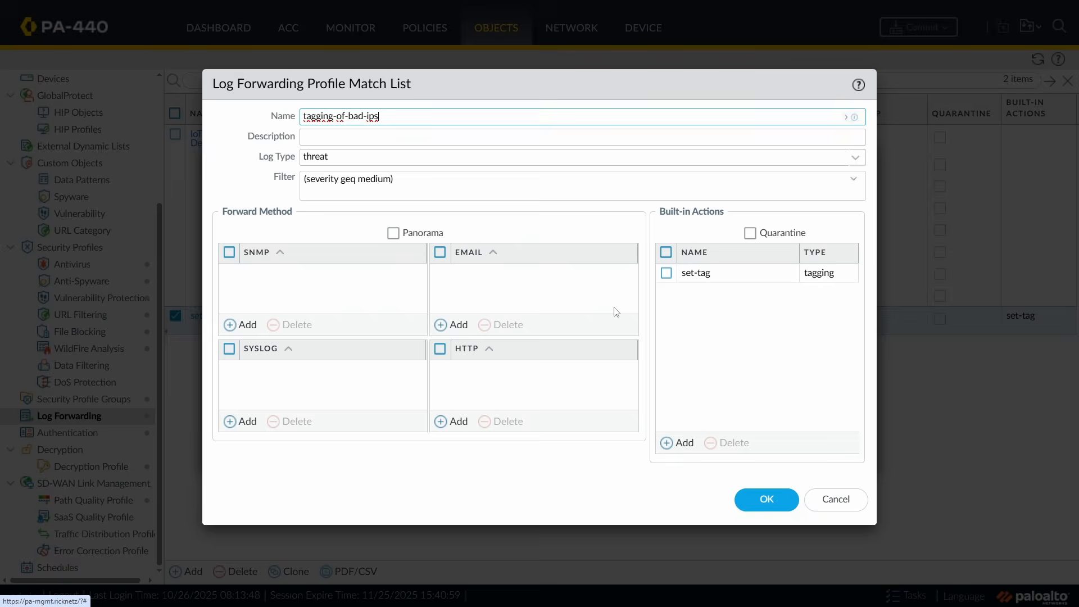
click(696, 274)
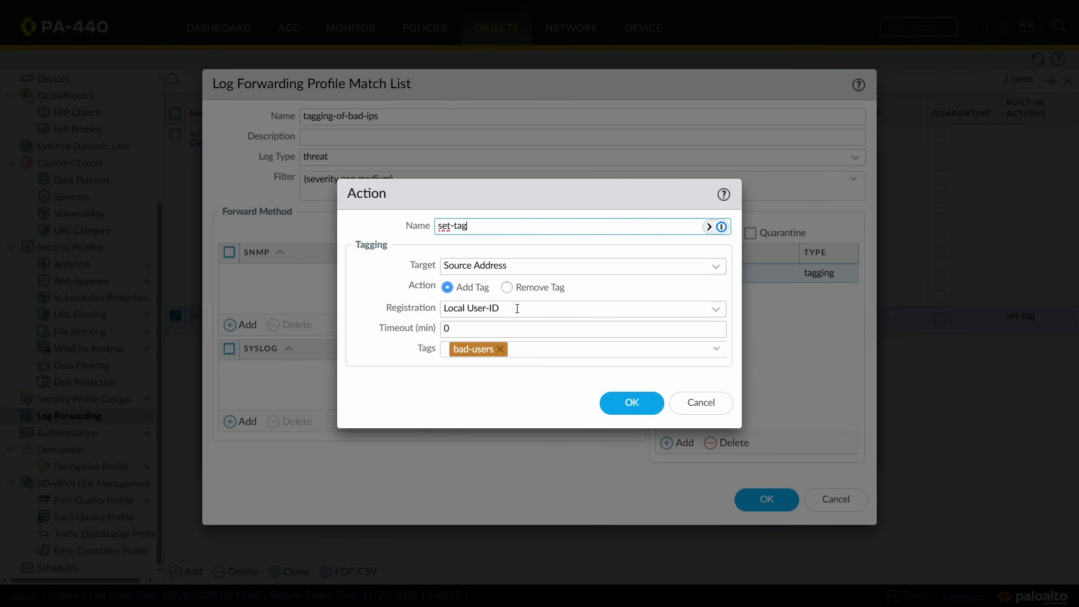
click(716, 267)
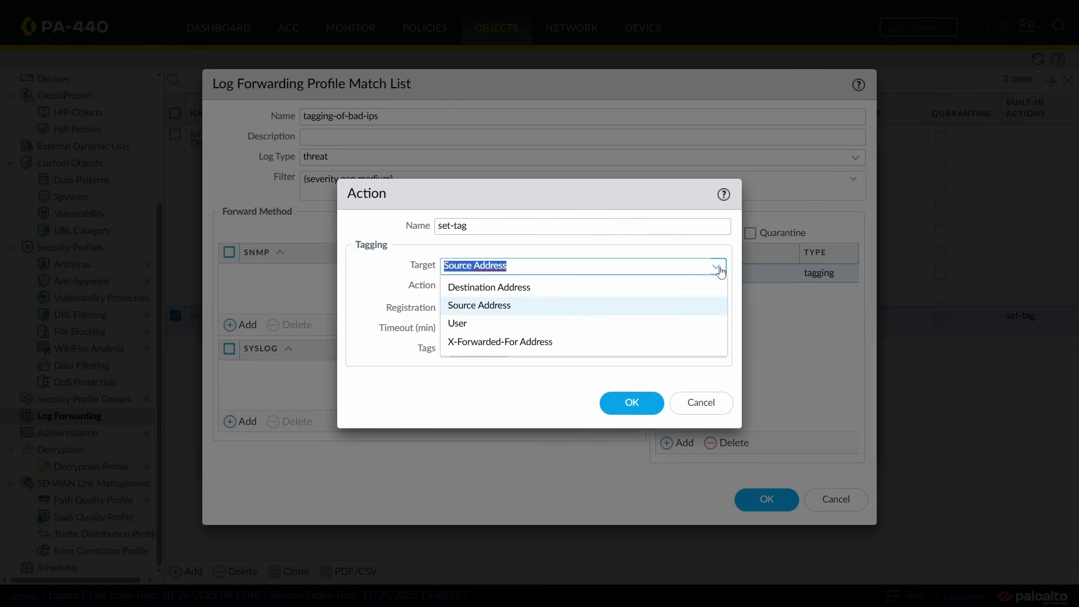
click(490, 325)
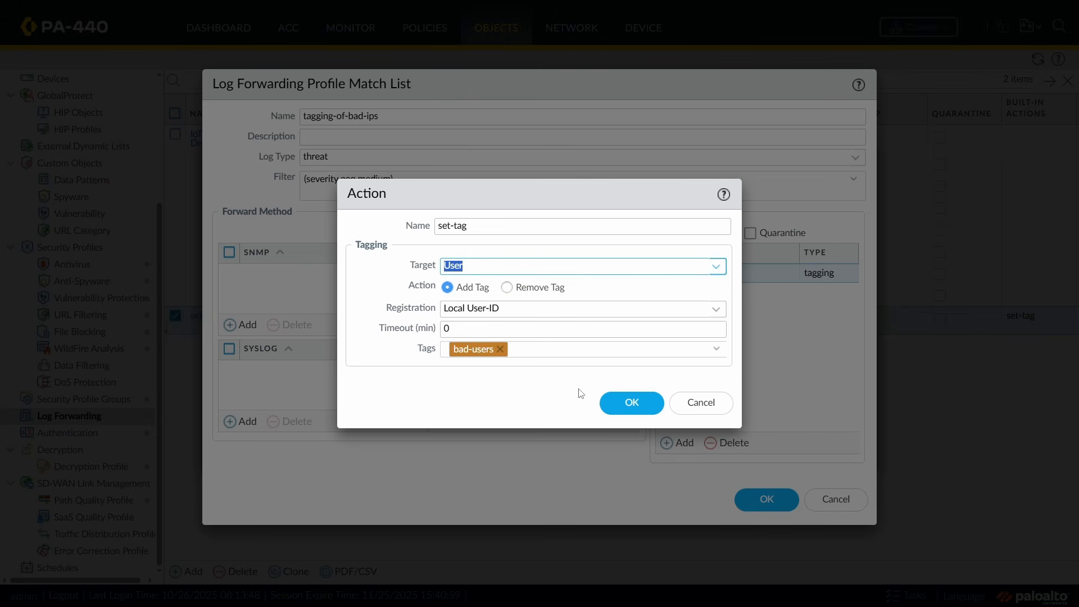
click(633, 404)
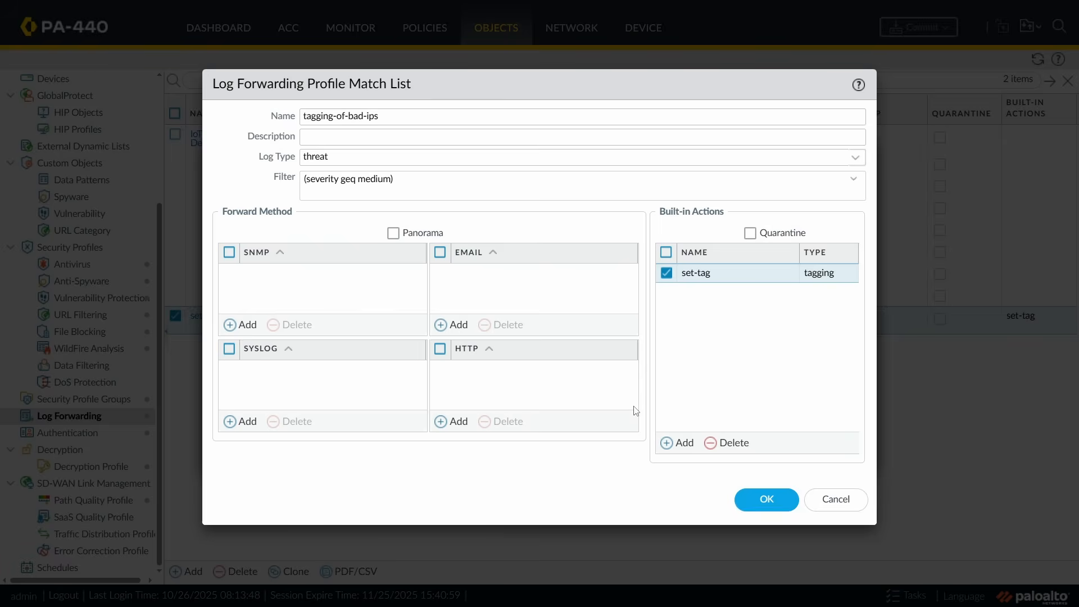
click(756, 501)
click(775, 451)
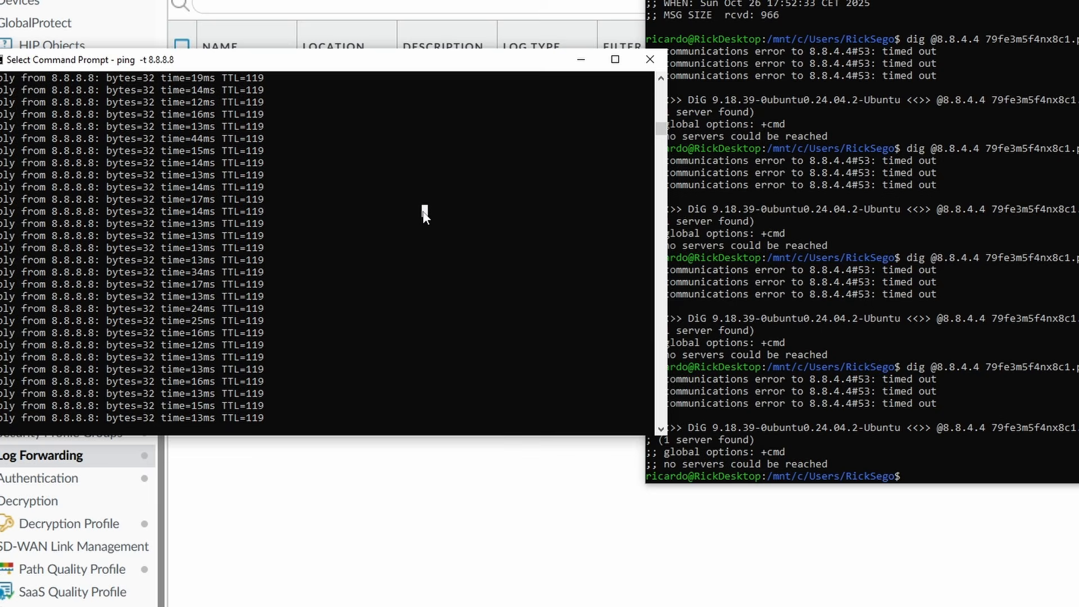
Step: Switch to the Command Prompt, stop the running ping and restart it with ping -t 8.8.8.8
right_click(423, 212)
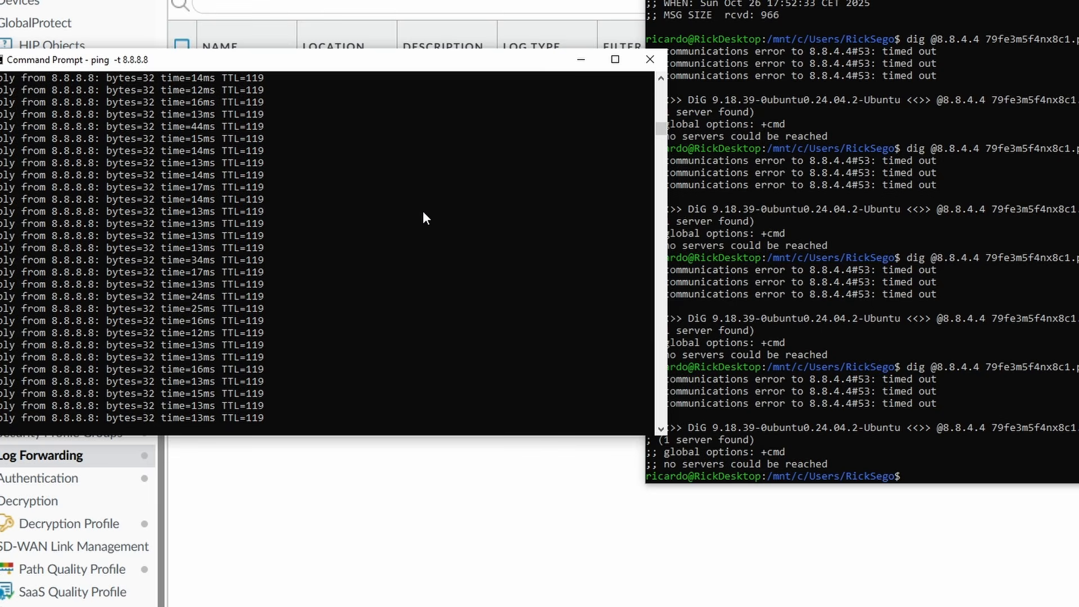
key(ctrl+c)
key(Up)
key(Return)
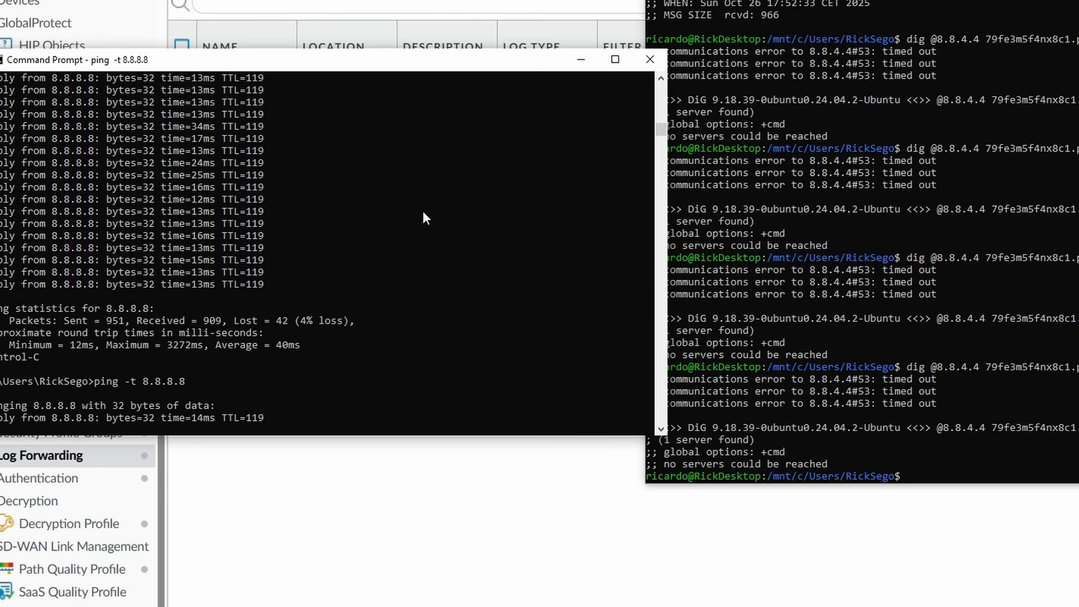
Step: Rerun dig @8.8.4.4 79fe3m5f4nx8c1.pmr.cc in the Linux terminal to trigger a new threat event
click(1050, 334)
key(Up)
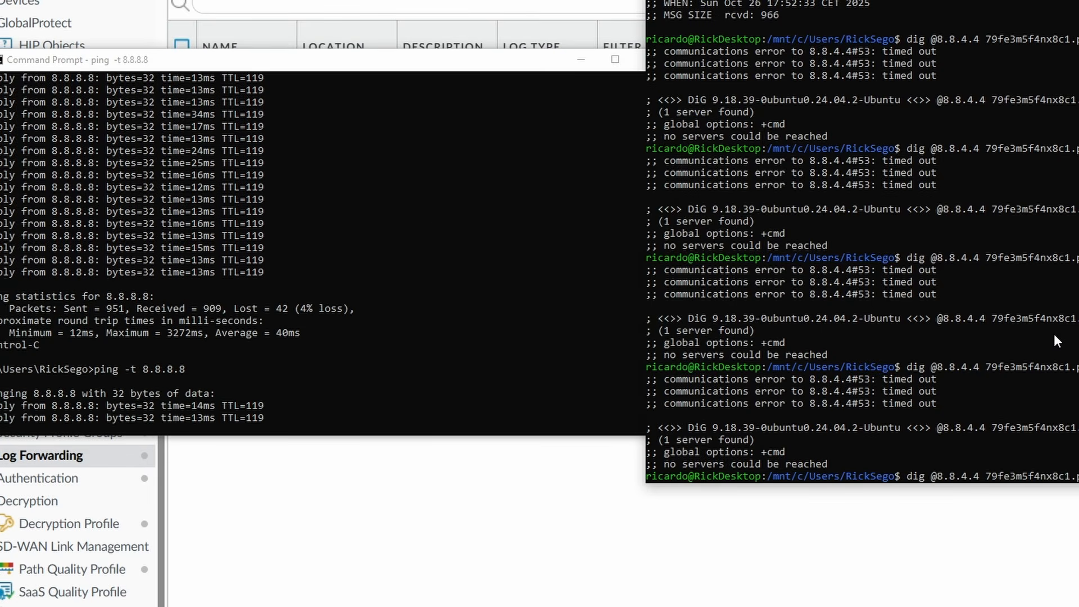
key(Return)
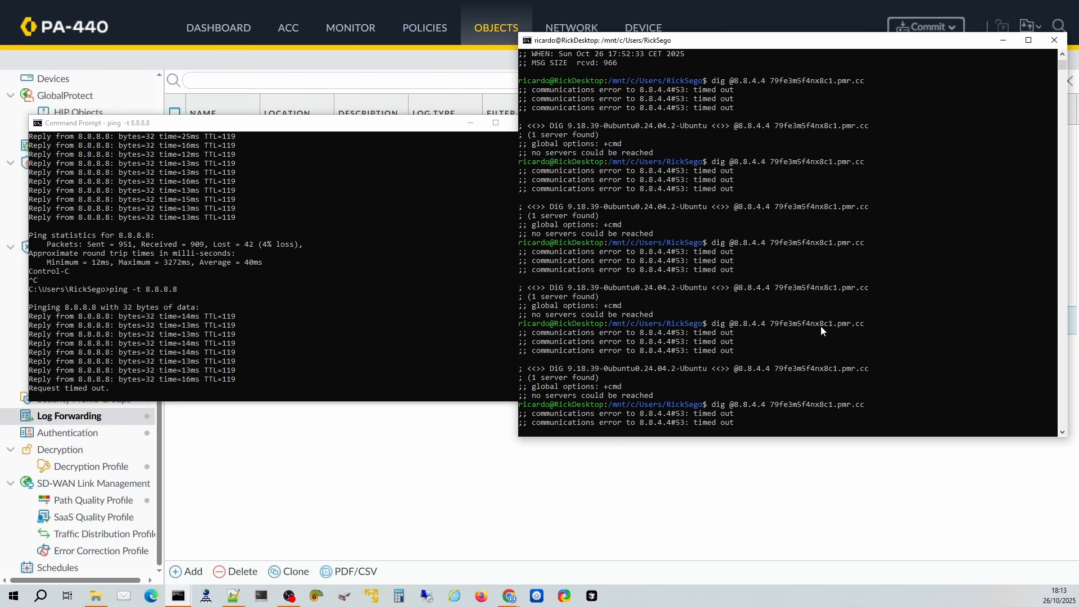
Step: Return to the firewall's web interface, refresh the threat log and examine the newest entries' source user, dynamic user group, action and severity
click(362, 32)
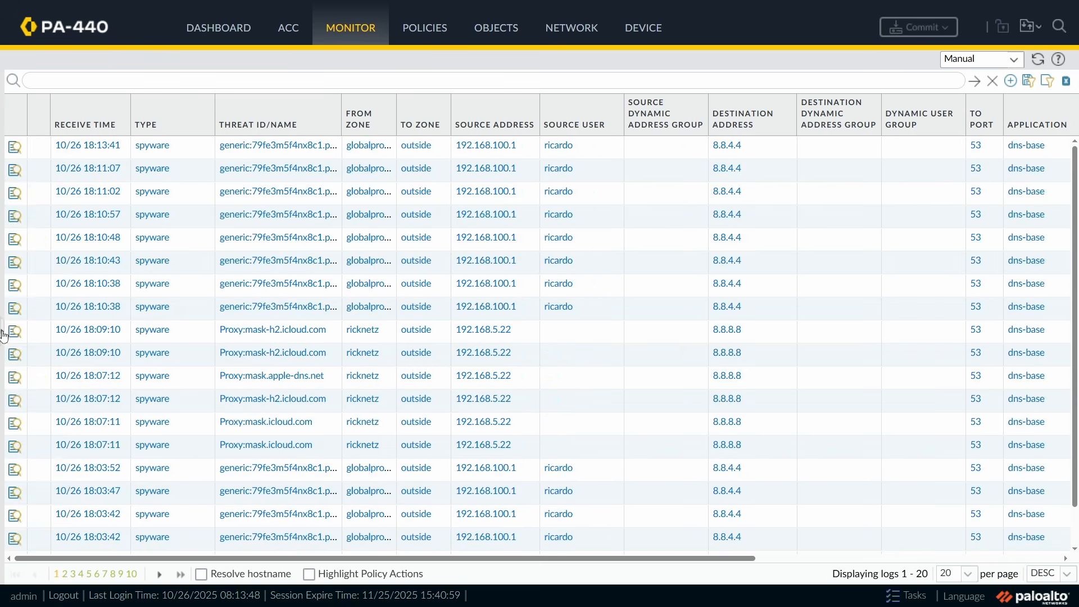
click(2, 336)
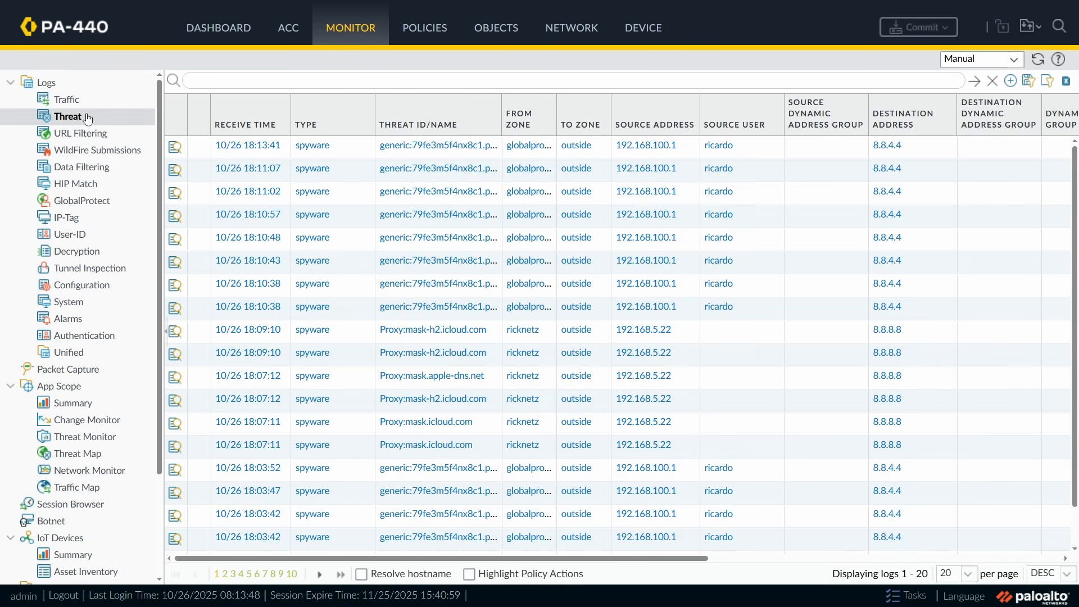
drag(387, 558, 575, 571)
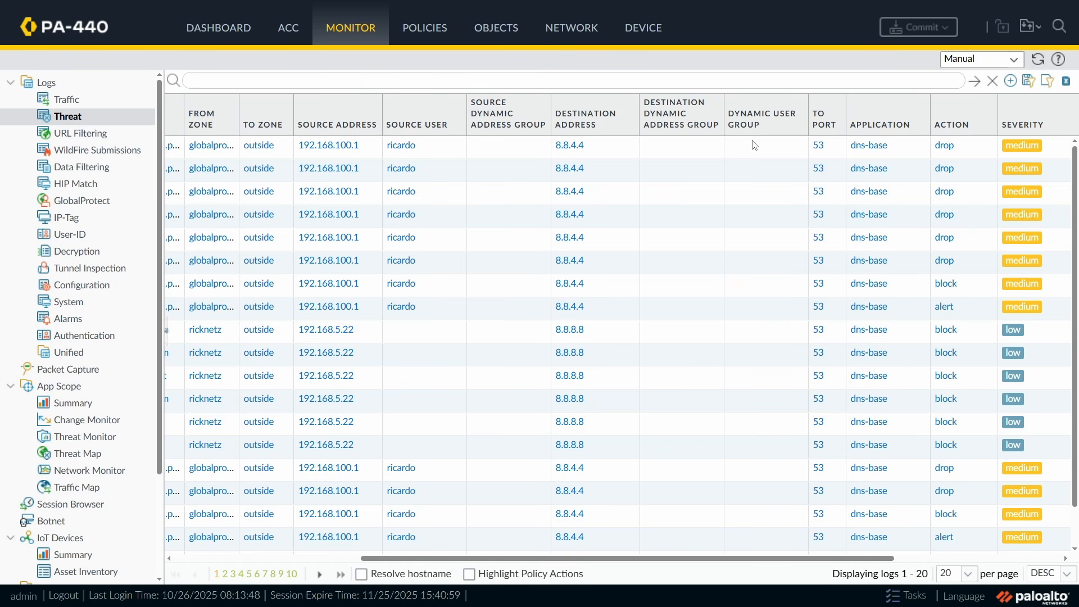
click(978, 83)
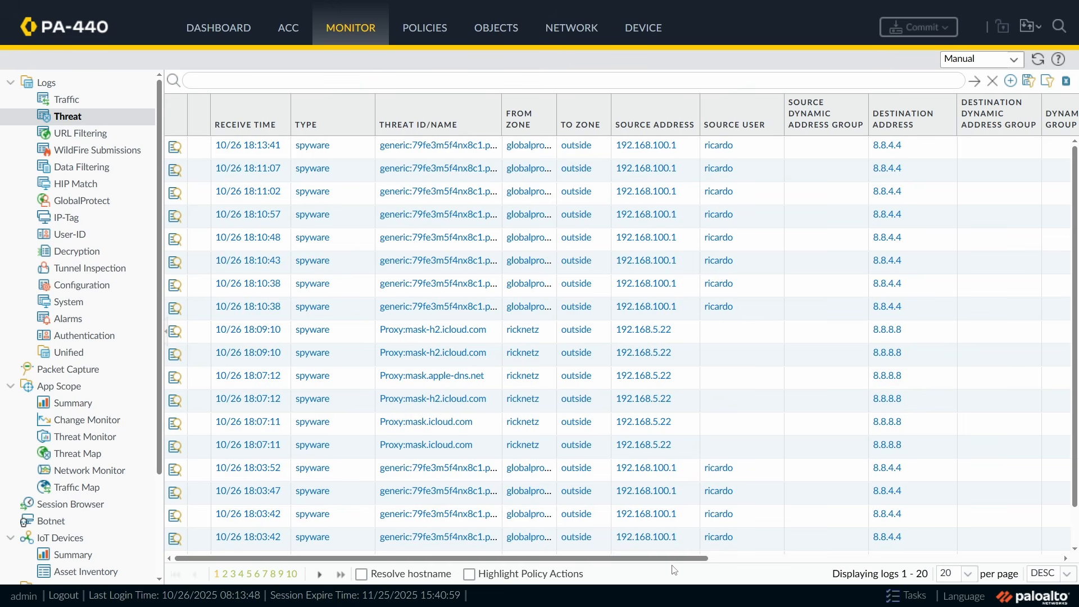
drag(674, 570, 830, 311)
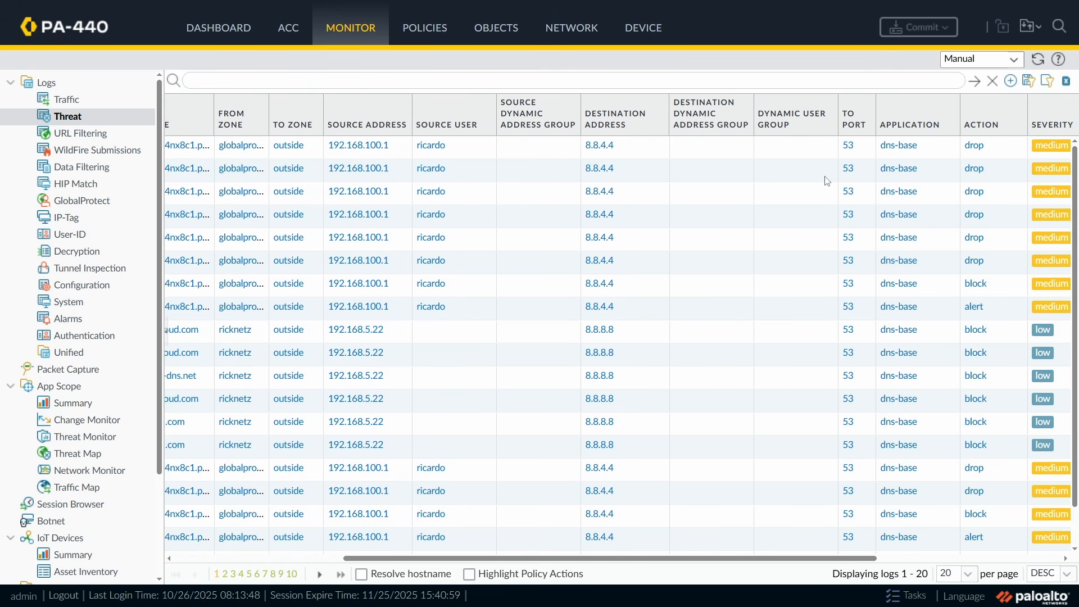
drag(659, 559, 490, 558)
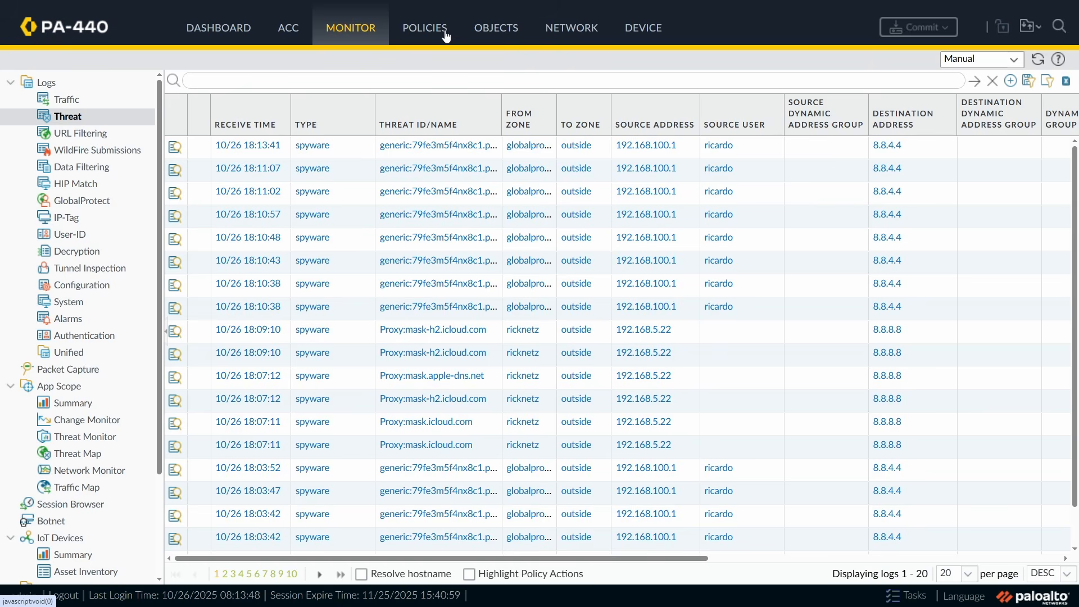
Step: Check which users are registered in the ugrp-bad-users dynamic user group and close the list
click(496, 29)
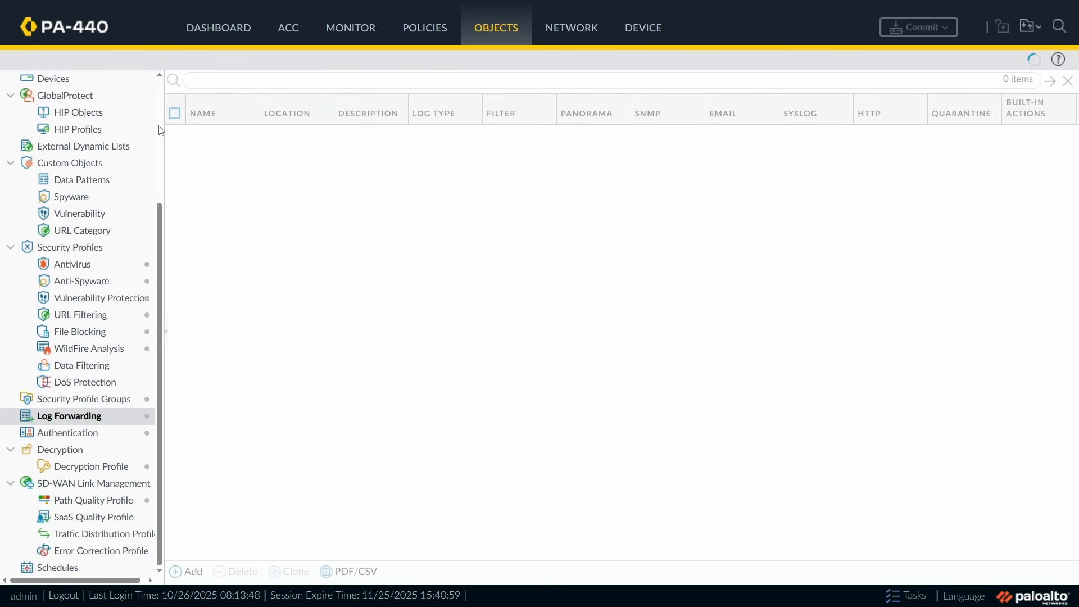
click(83, 101)
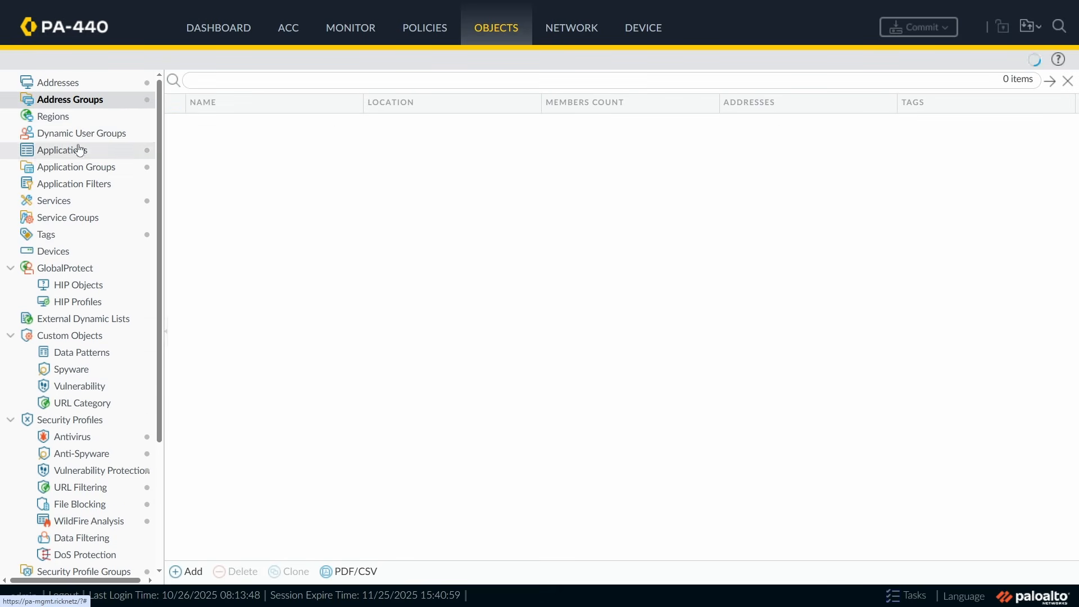
click(80, 139)
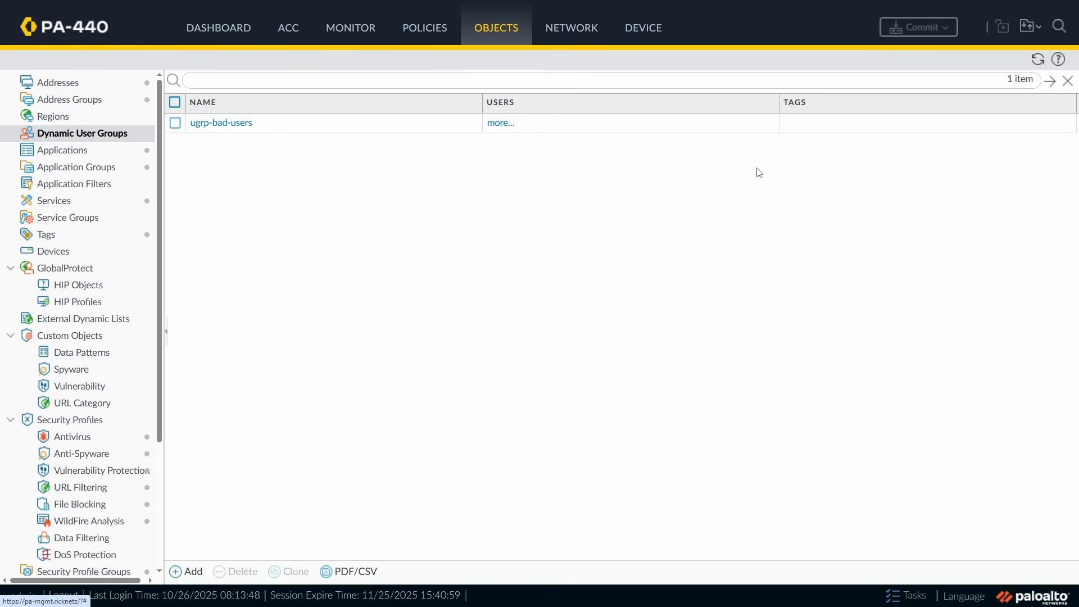
click(501, 123)
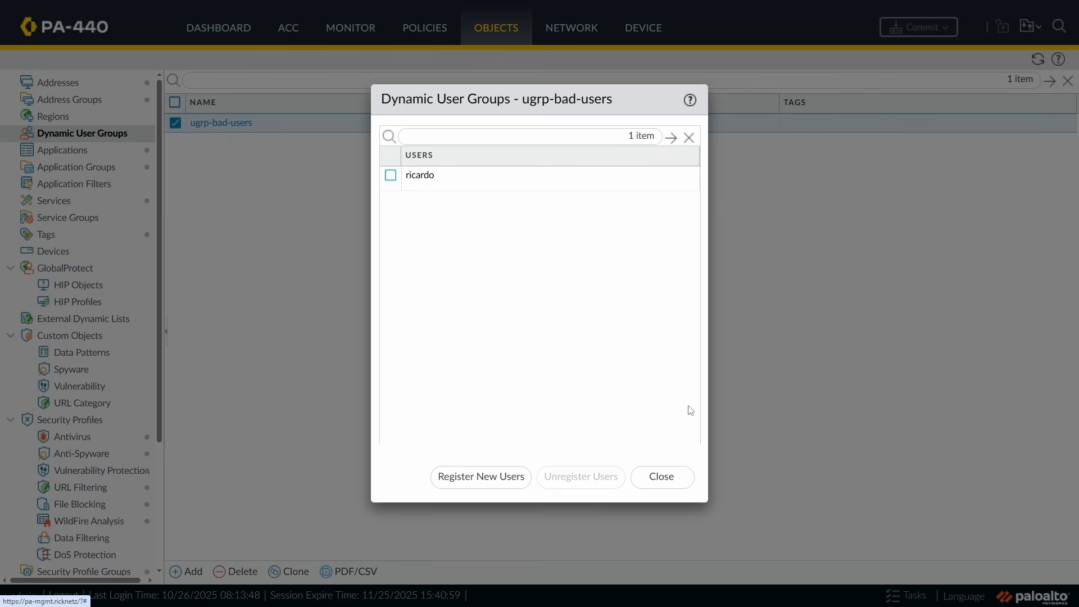
click(664, 479)
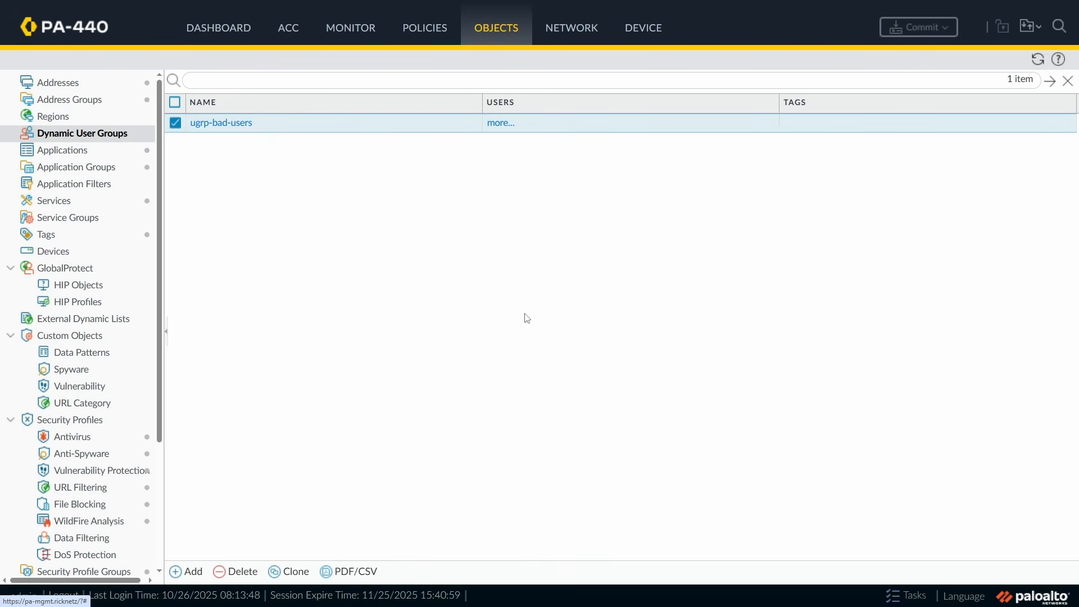
Step: Open the traffic log to check the action and dynamic user group of the GlobalProtect client's sessions
click(351, 31)
click(79, 102)
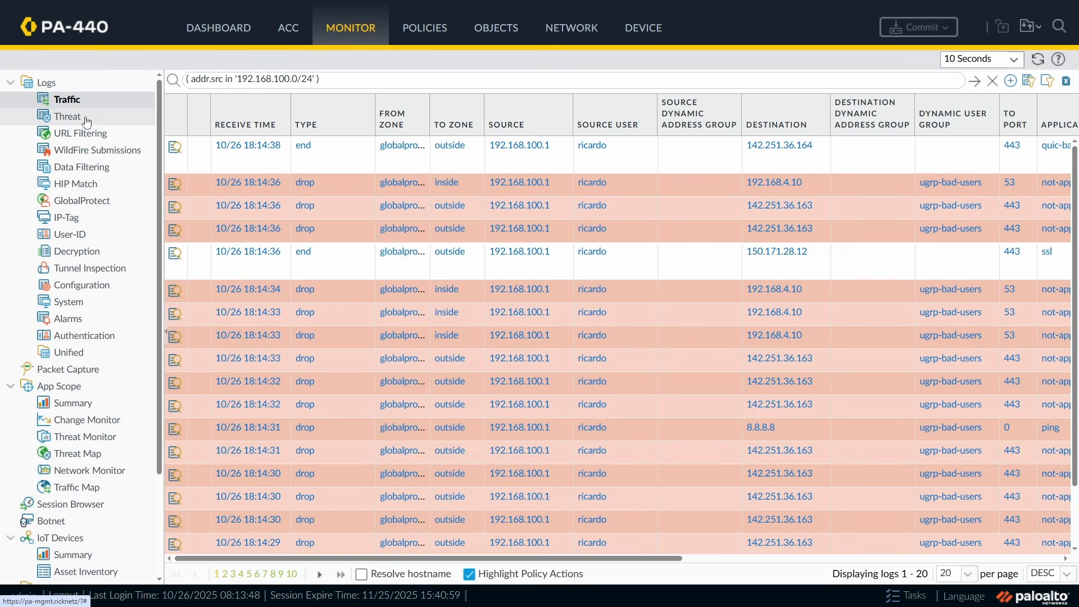
Step: Check the action and rule of the GlobalProtect client's sessions in the traffic log and set the log refresh to Manual
drag(510, 559, 649, 579)
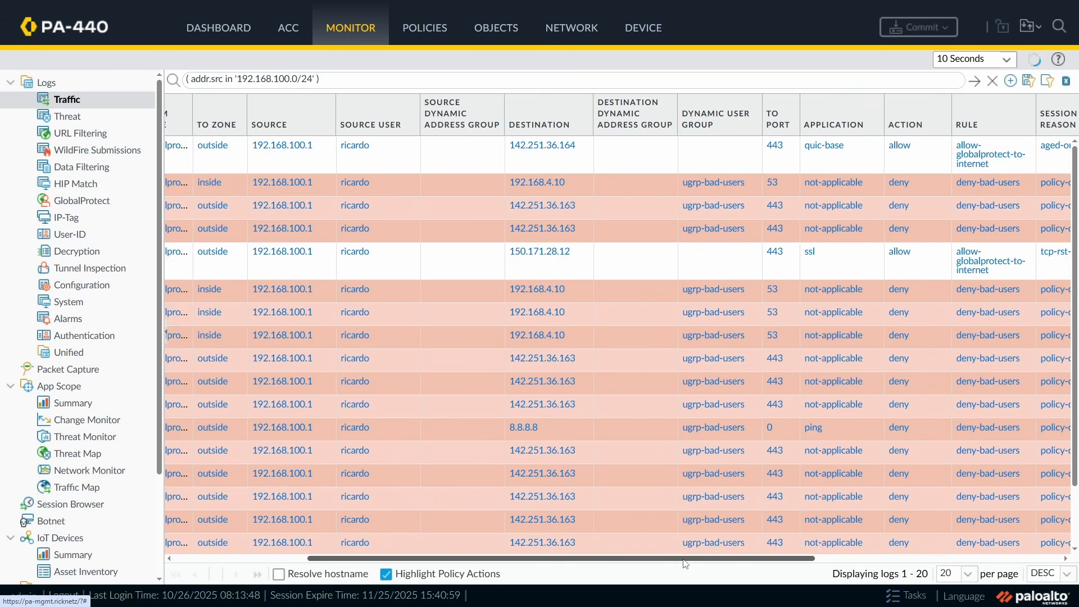
drag(686, 559, 549, 561)
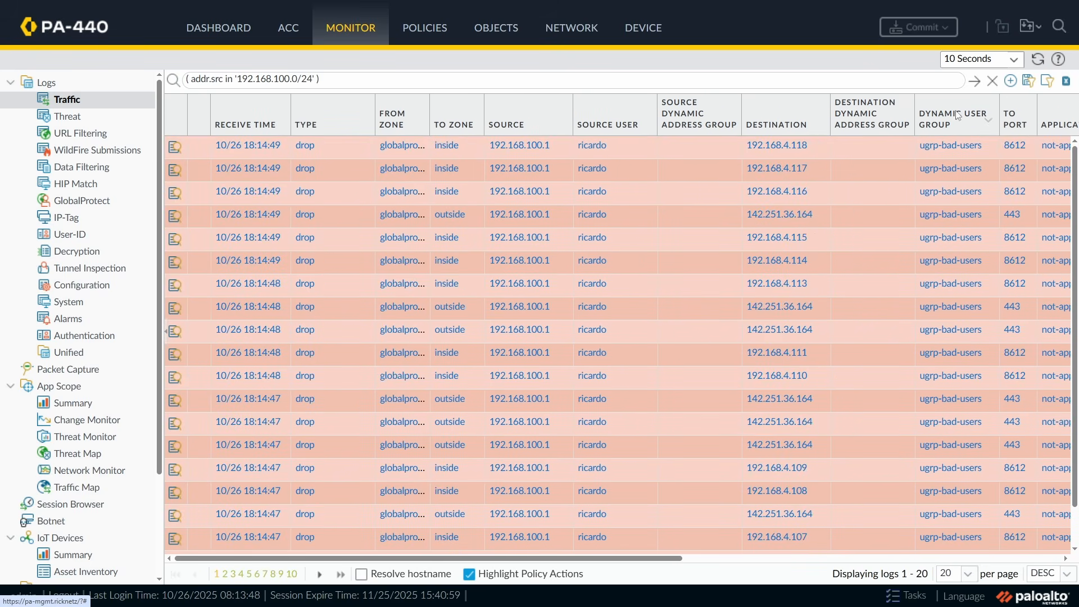
click(1008, 64)
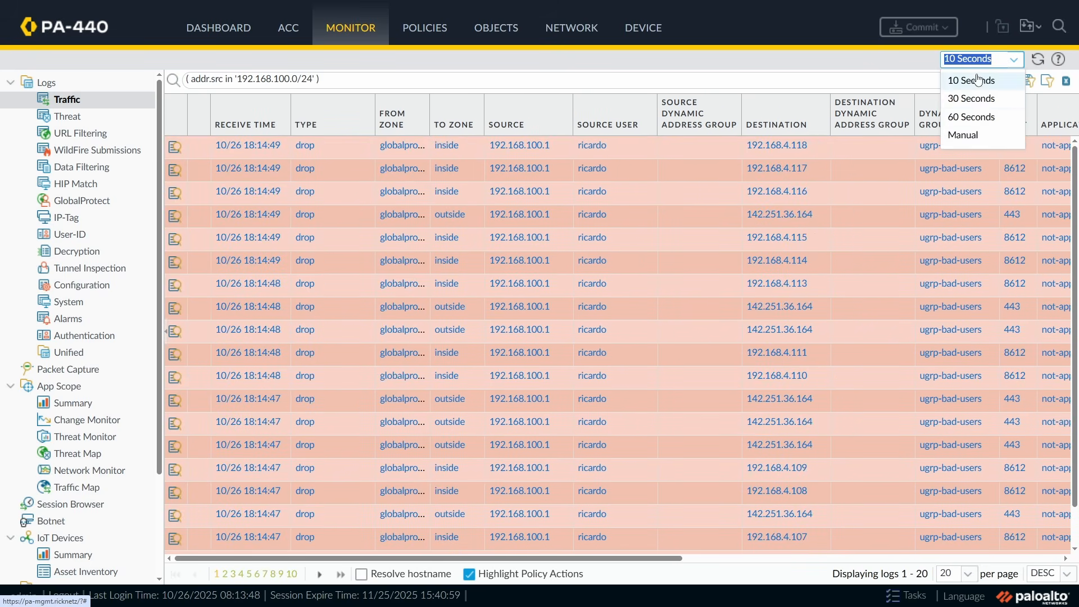
click(983, 137)
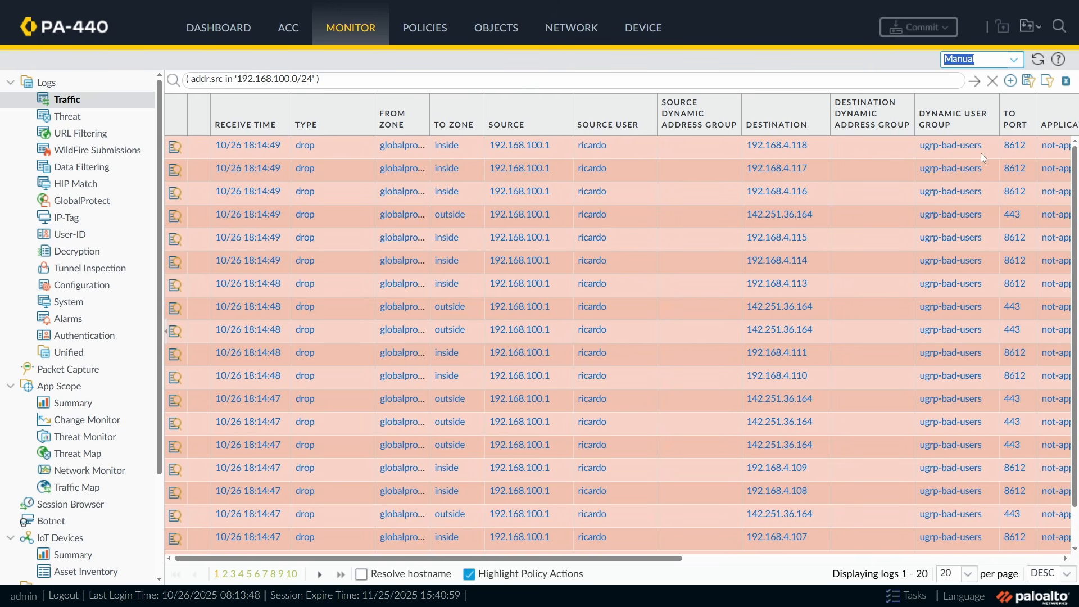
Step: Tile the Command Prompt running ping -t 8.8.8.8 beside the firewall's web interface, display the dynamic user groups and widen the browser
click(424, 27)
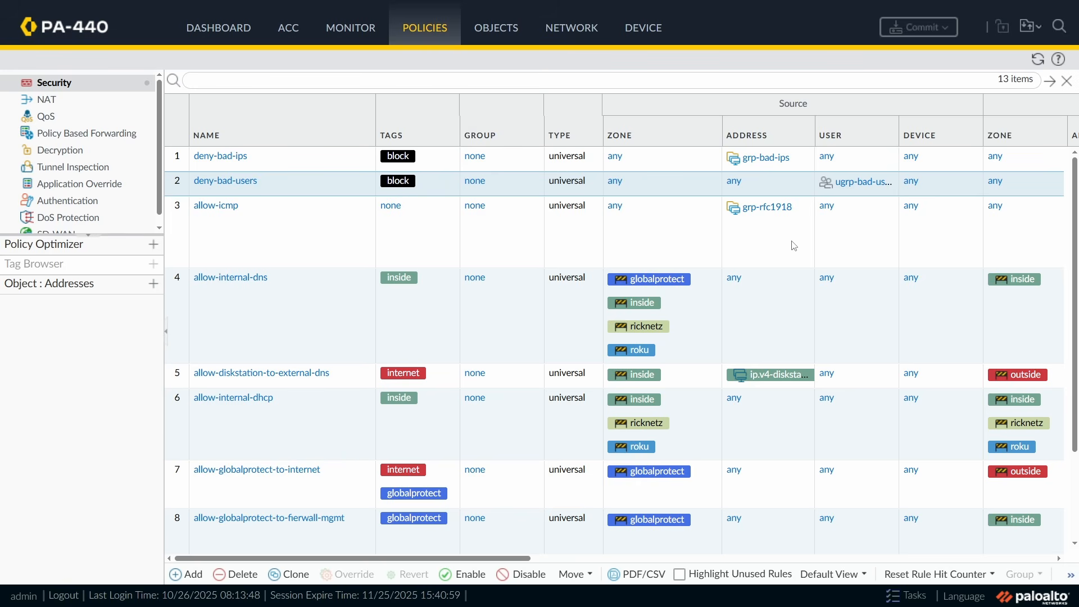
key(alt+Tab)
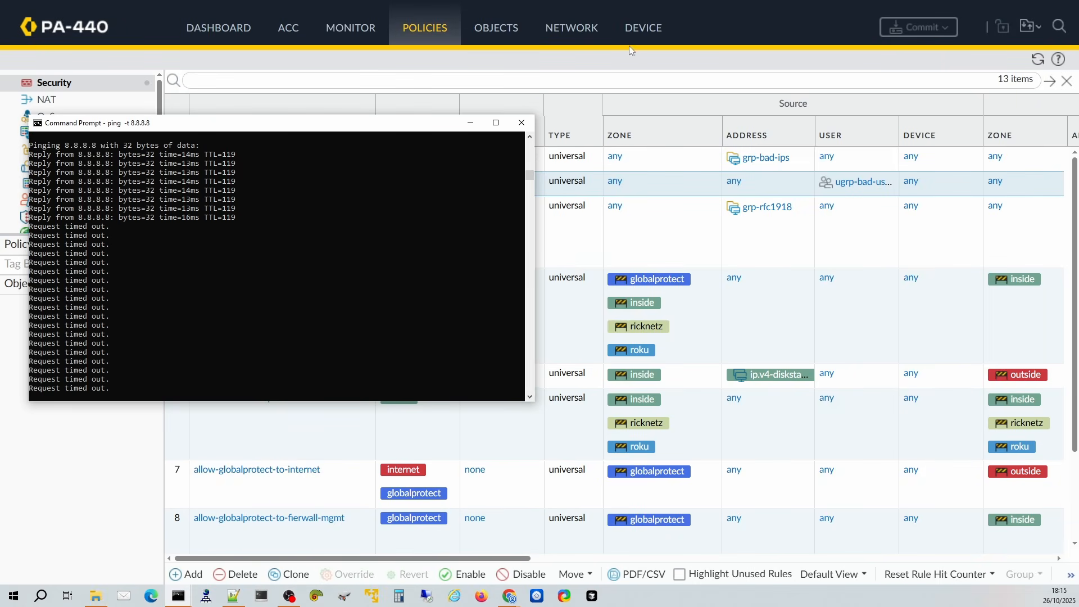
click(729, 13)
click(541, 36)
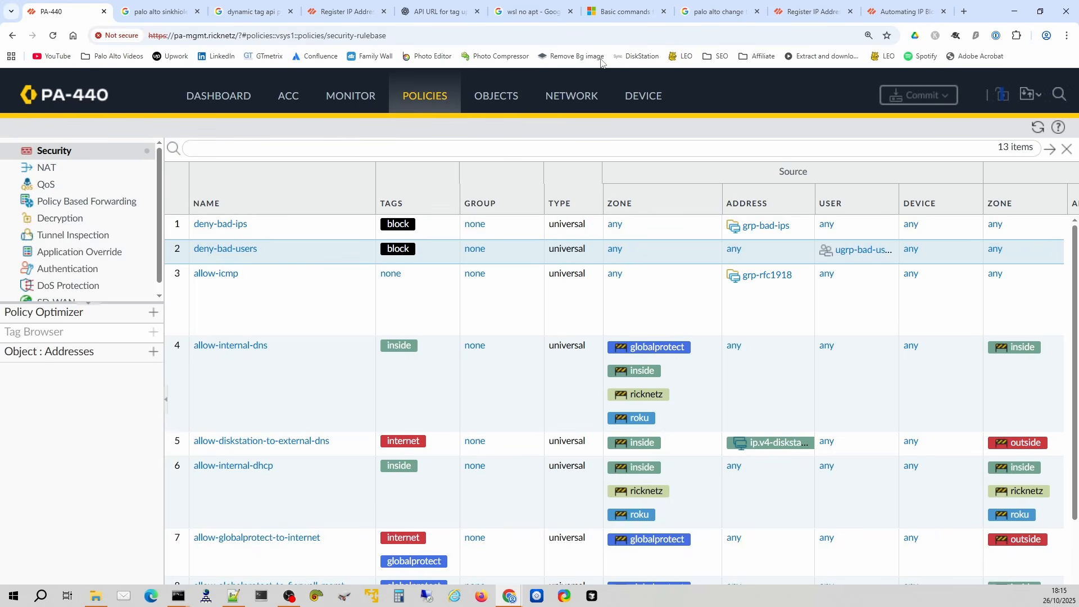
drag(979, 9, 1078, 59)
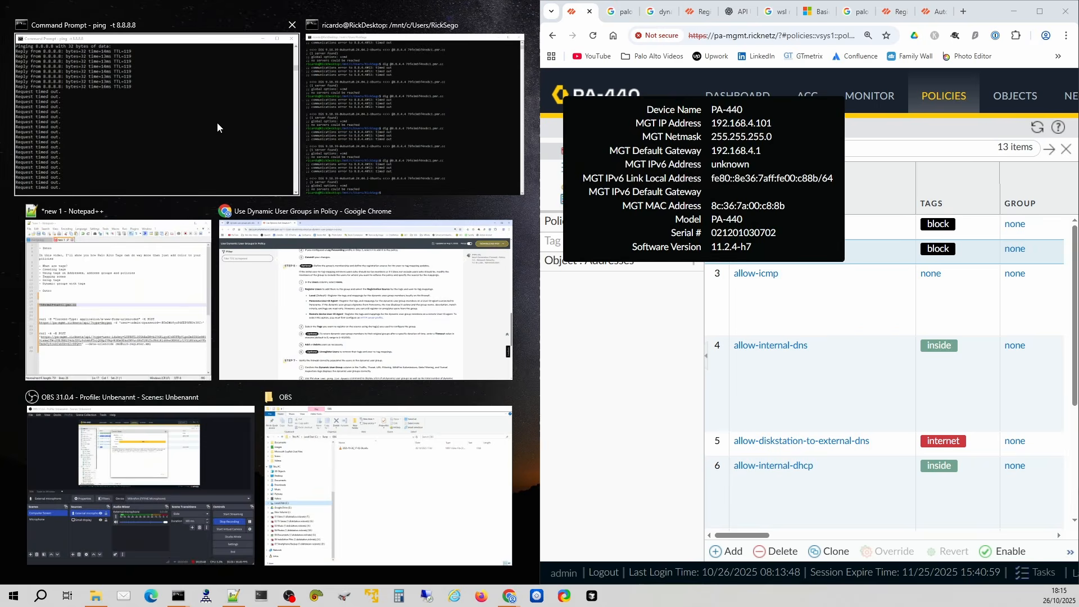
click(217, 123)
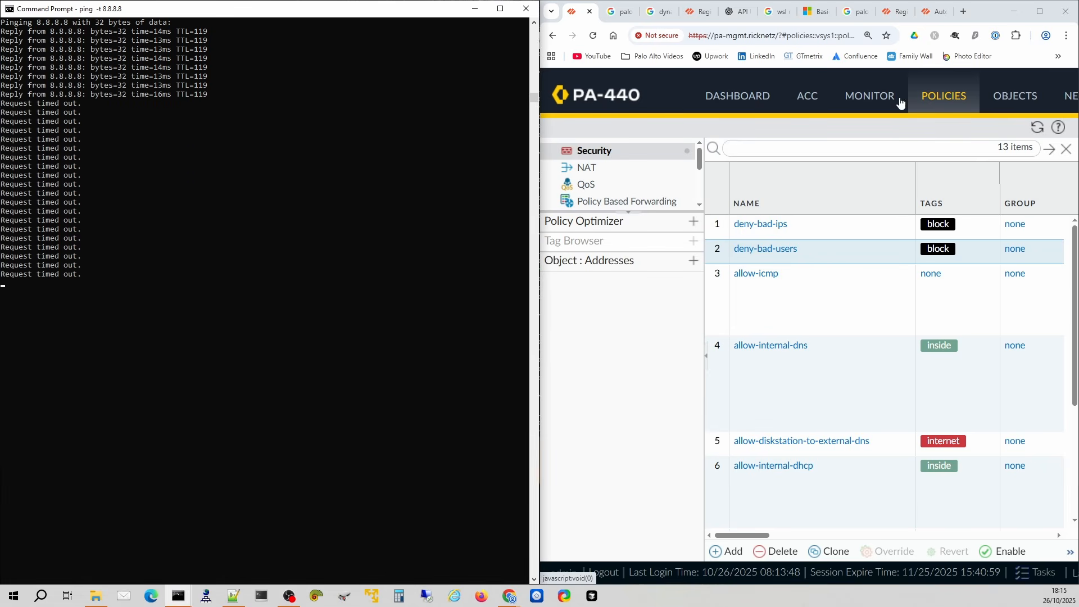
click(1004, 103)
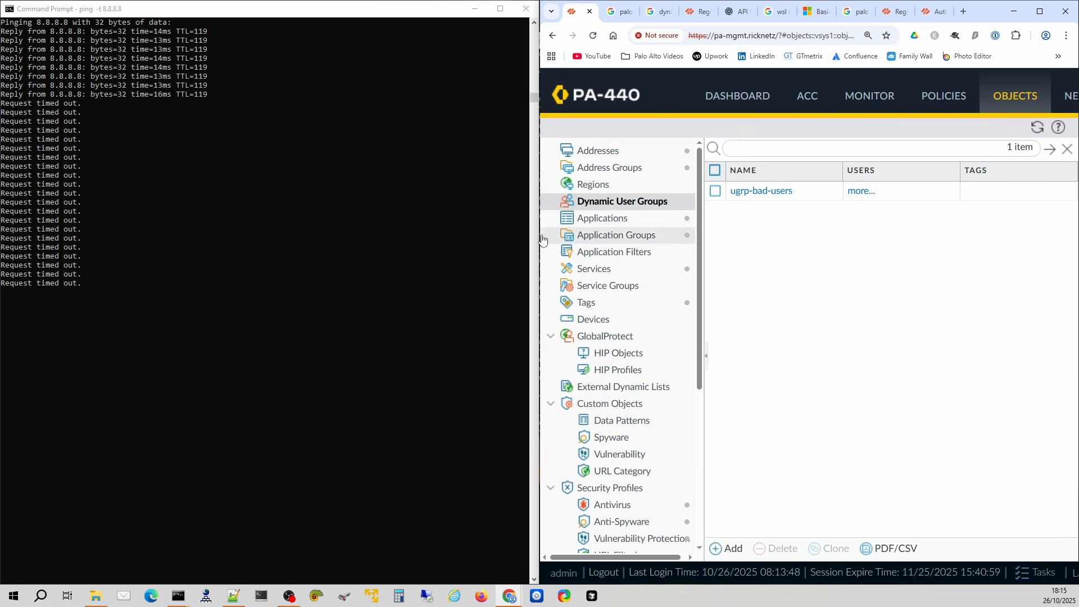
drag(539, 232, 253, 226)
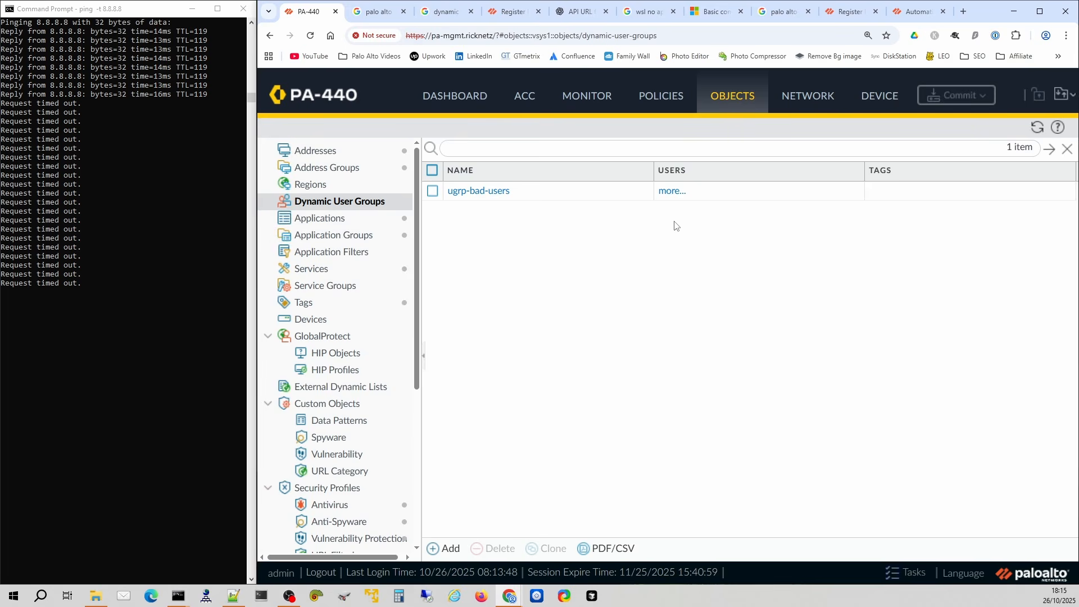
Step: Unregister the bad-users tag from the user in the ugrp-bad-users dynamic user group with registration source Local, and close the user list
click(673, 192)
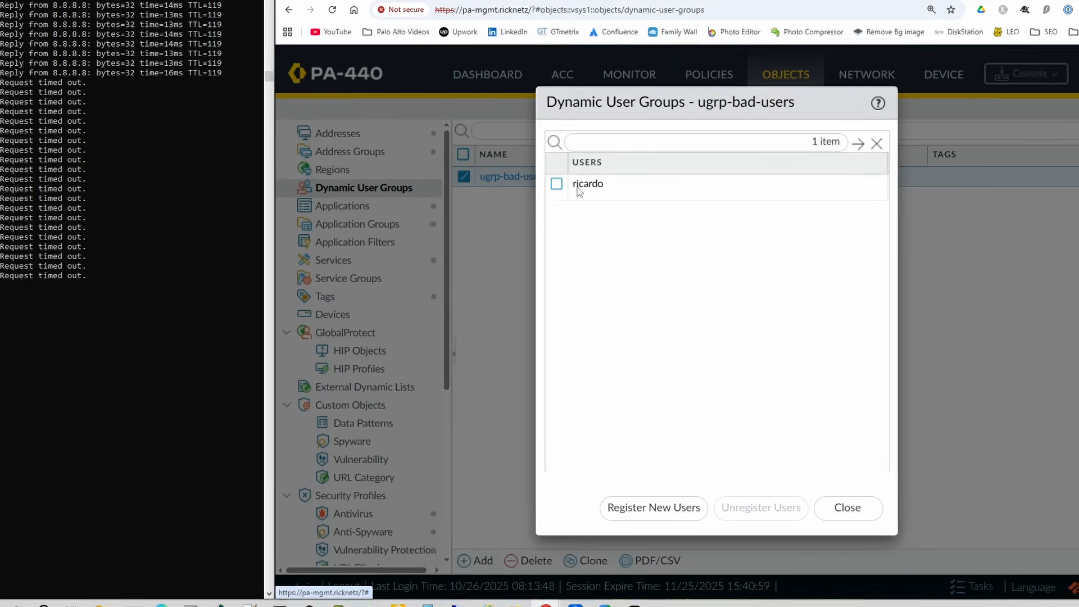
click(520, 198)
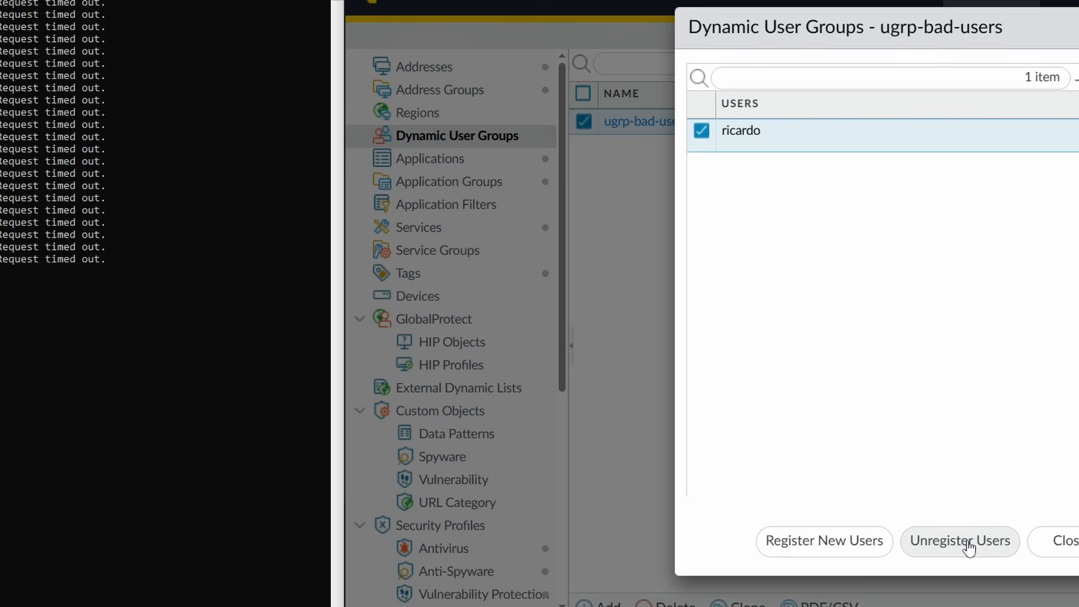
click(969, 543)
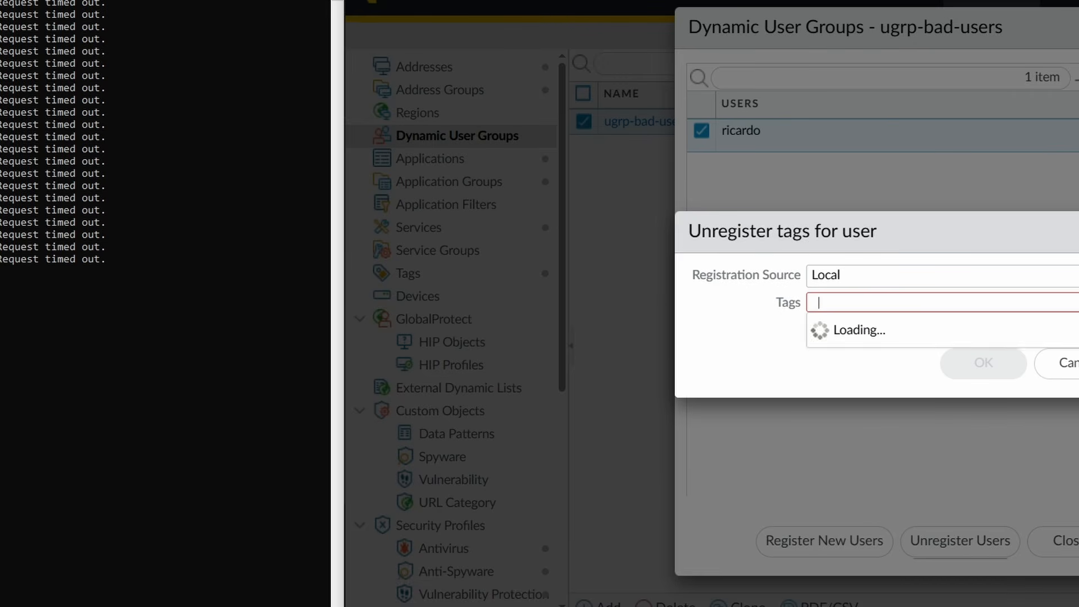
click(909, 330)
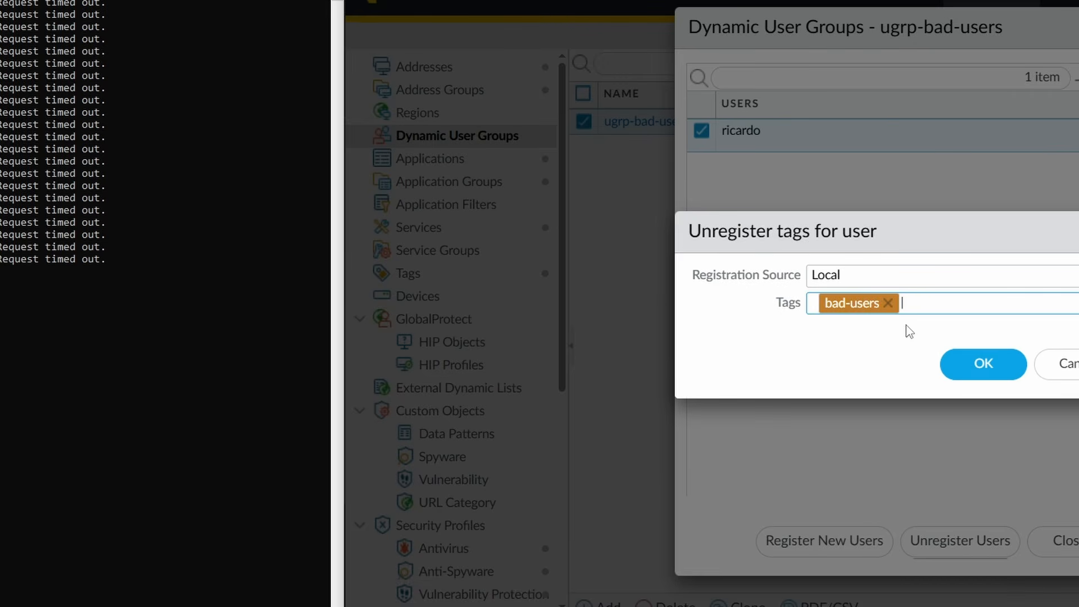
click(975, 366)
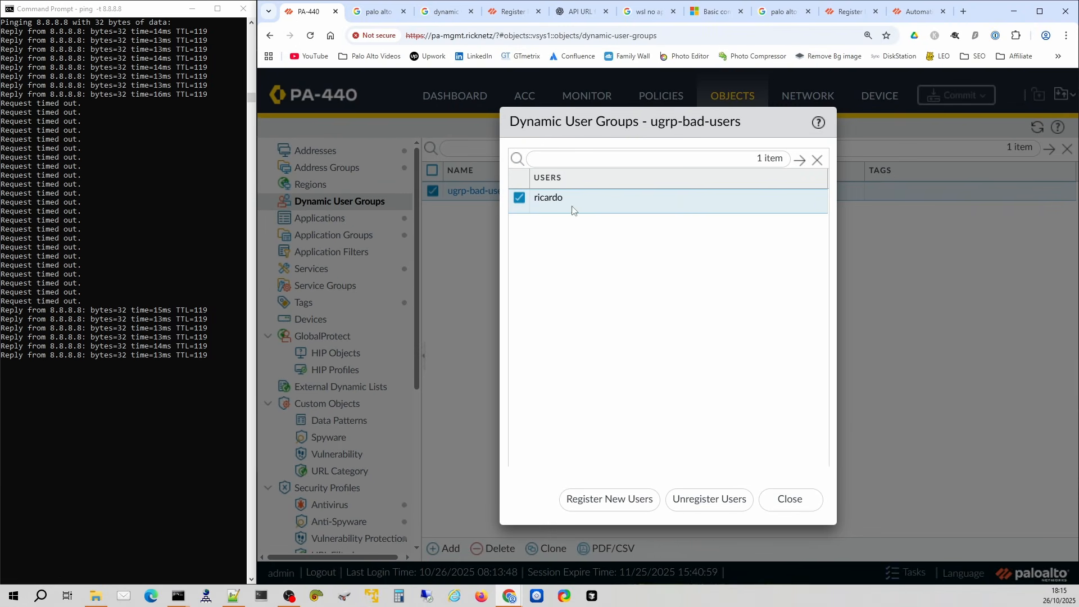
click(797, 500)
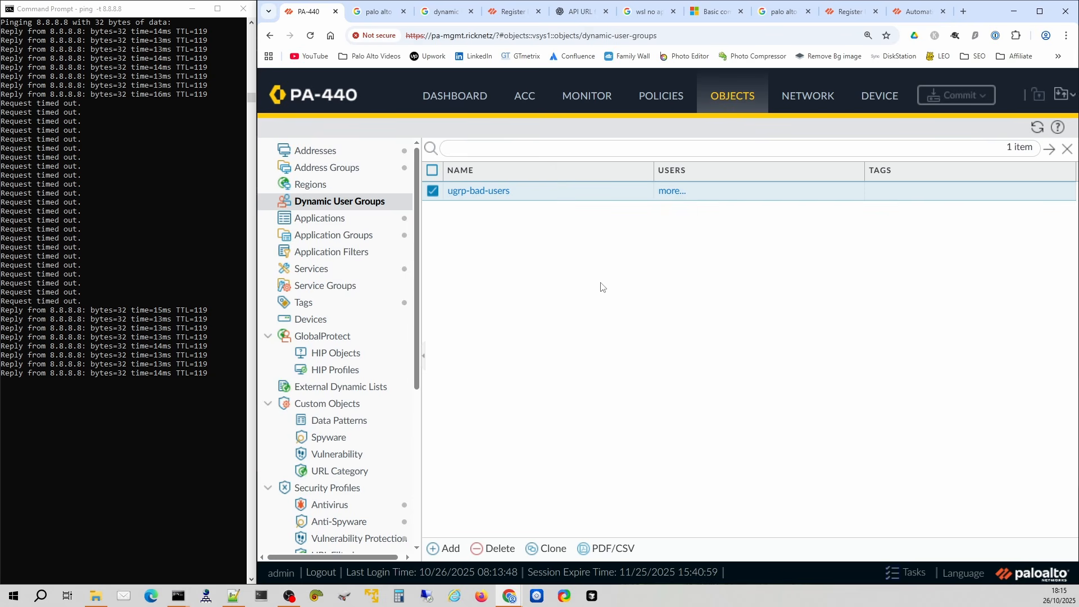
Step: Open the set-tag action of the tagging-of-bad-ips match list in the set-bad-ips-tag log forwarding profile
click(342, 168)
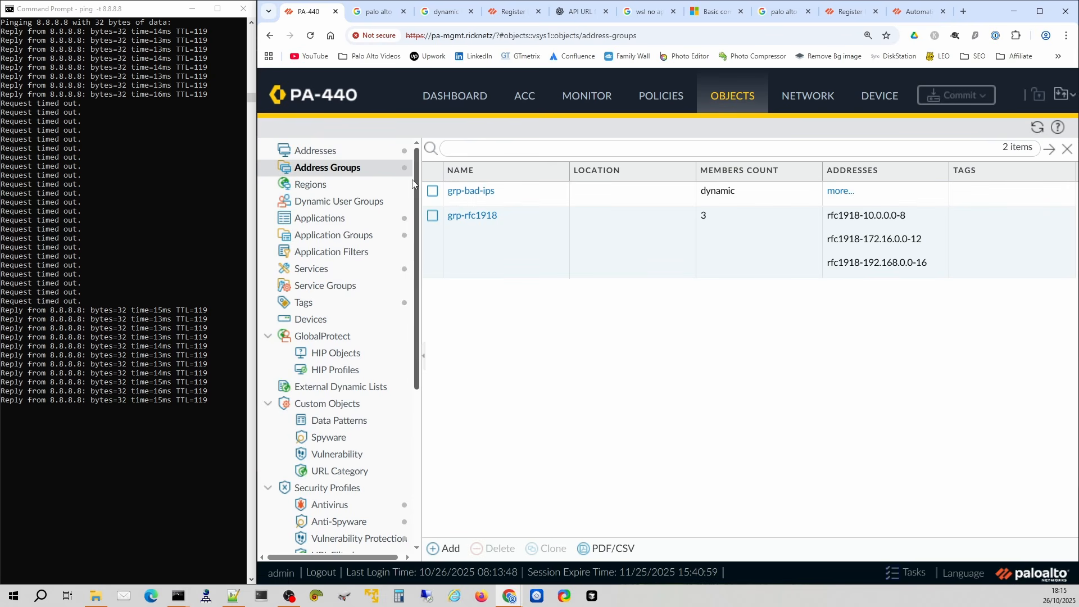
click(345, 204)
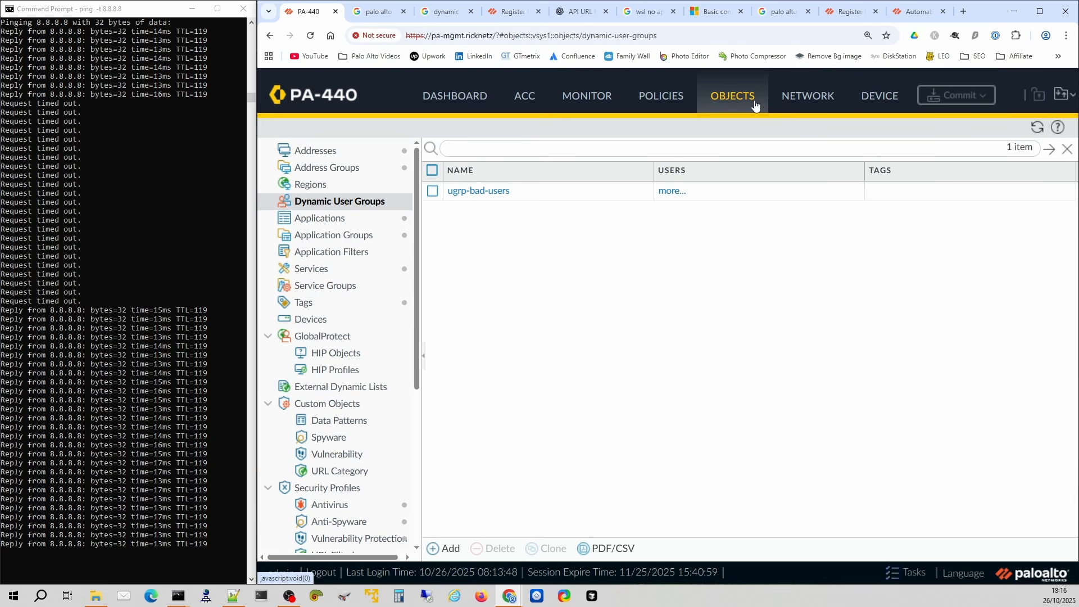
scroll(405, 451, down, 5)
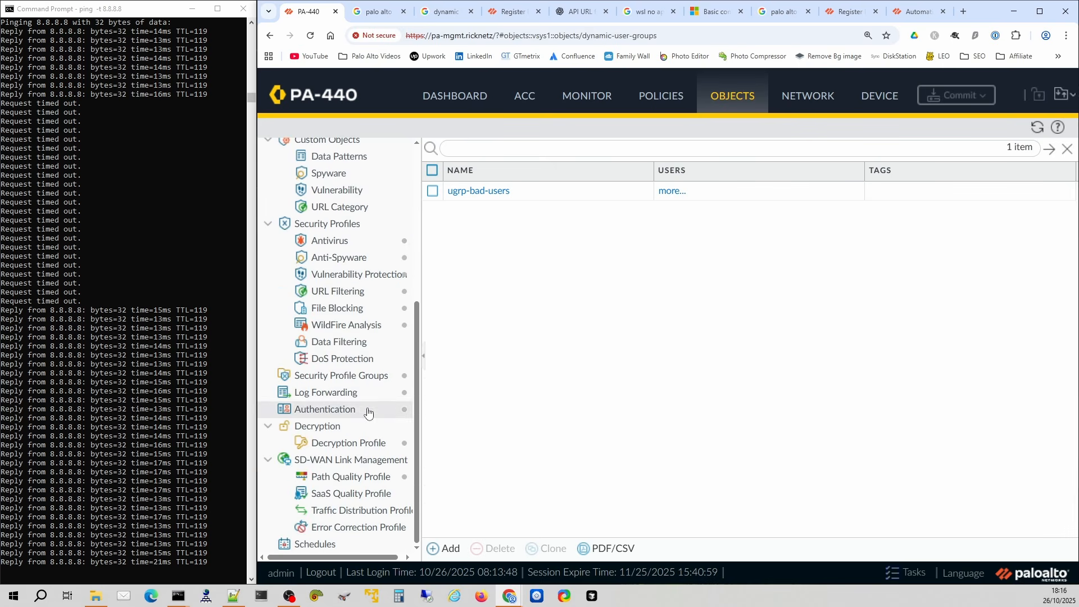
click(332, 399)
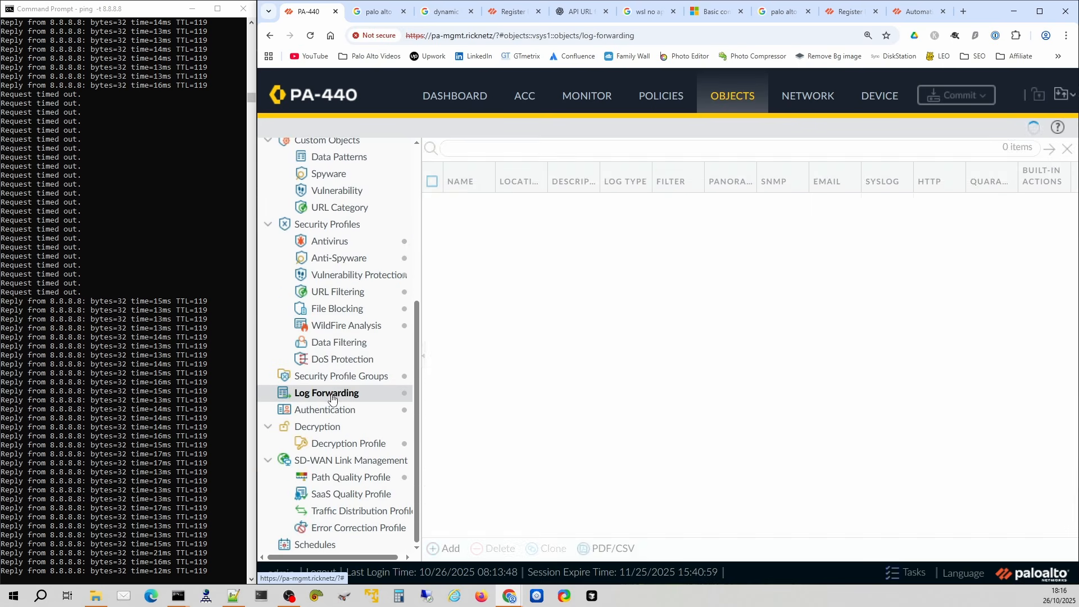
click(458, 406)
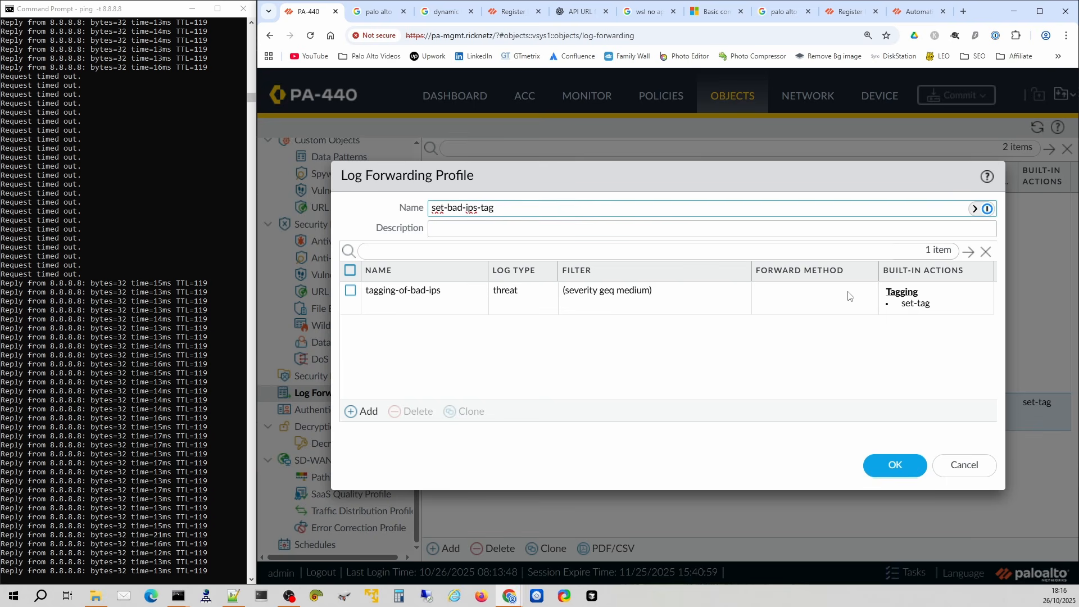
double_click(626, 289)
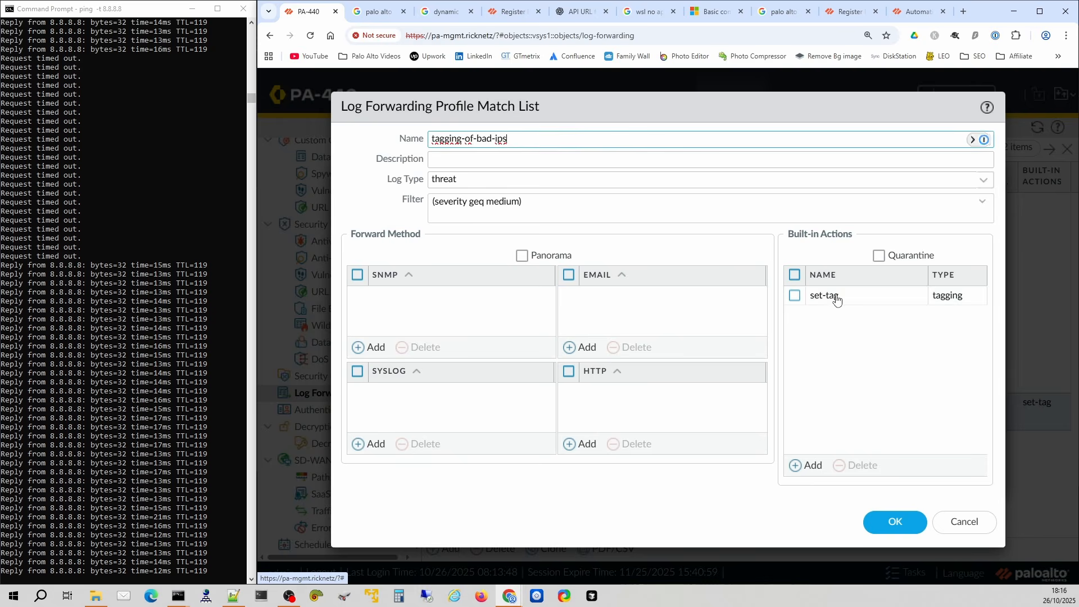
double_click(832, 297)
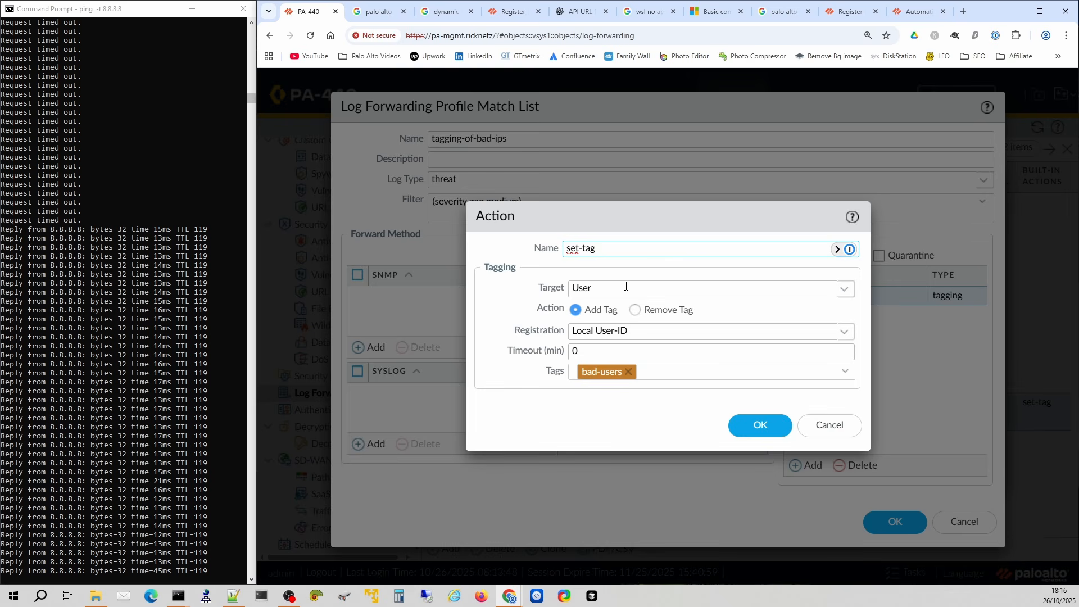
Step: Review the available tagging targets of the set-tag action, leave the log forwarding profile without saving and dismiss the ping window
click(835, 291)
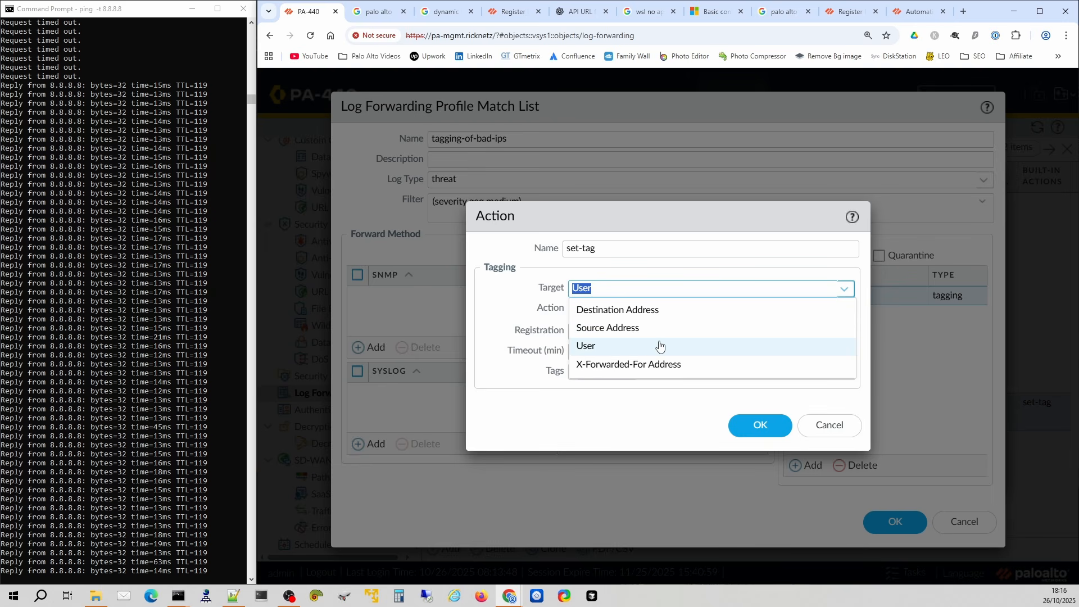
click(650, 403)
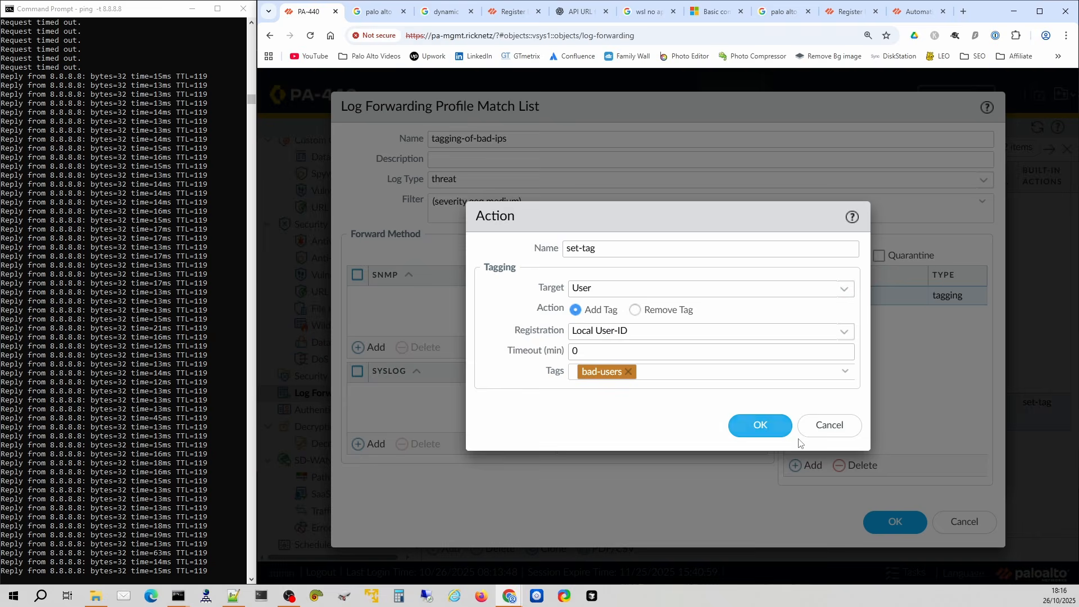
click(827, 425)
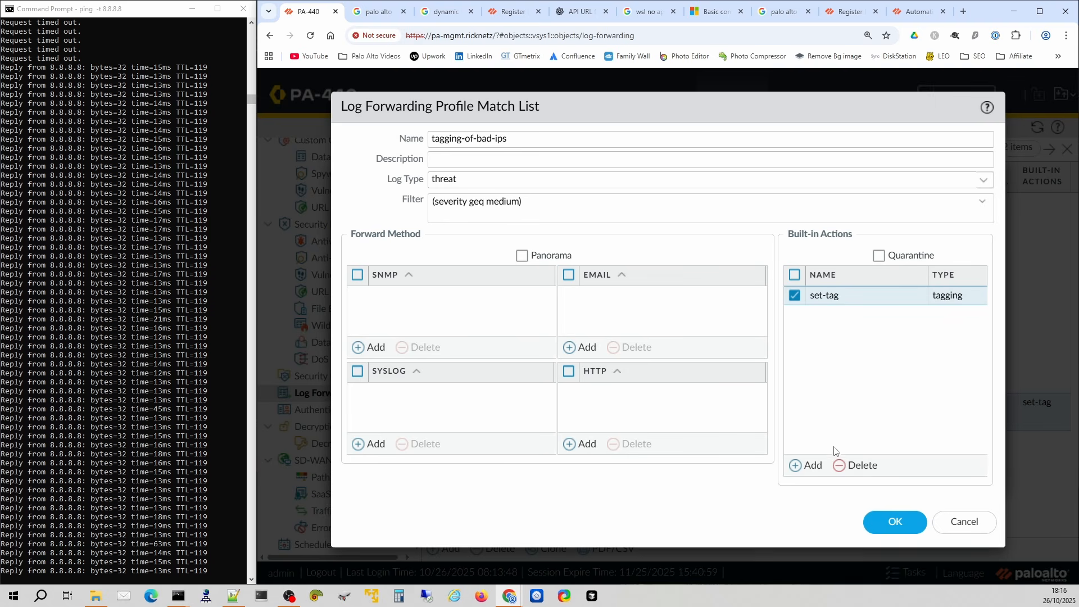
click(974, 529)
click(251, 16)
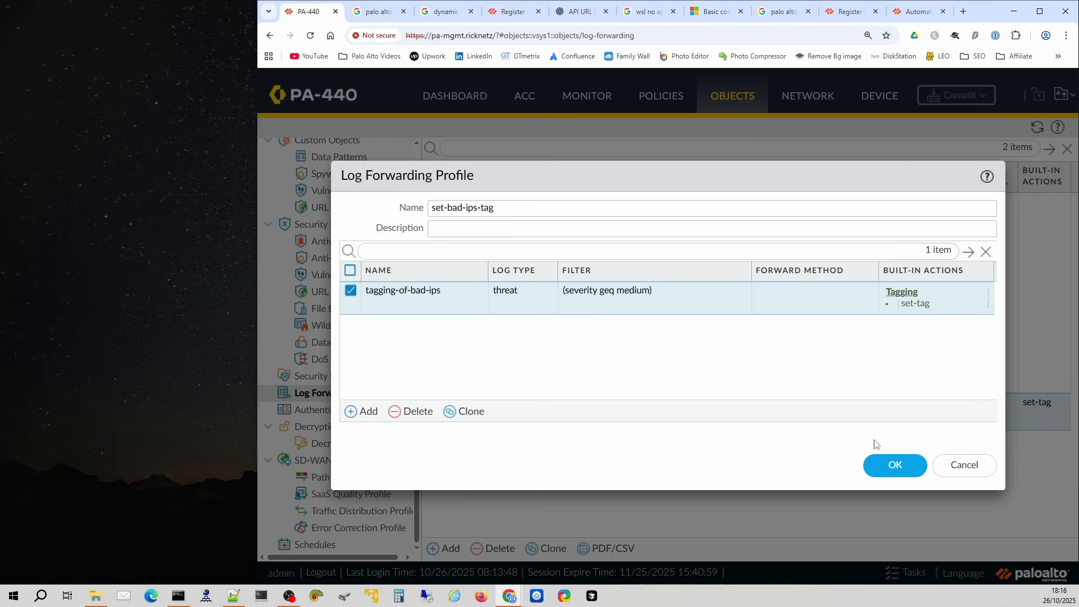
click(988, 466)
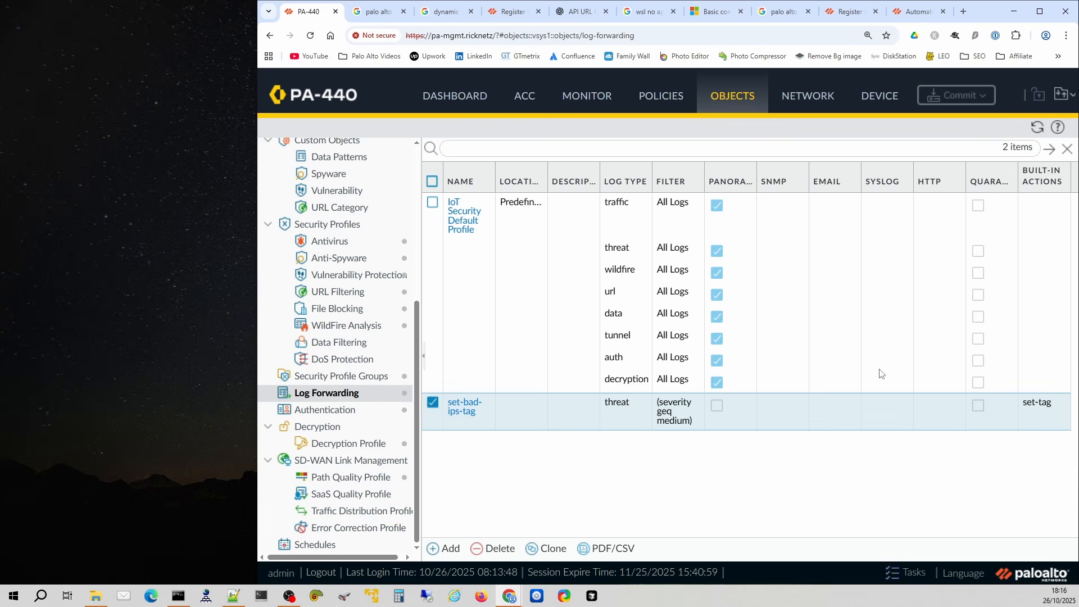
Step: Return the browser to full screen, check which addresses are registered in the grp-bad-ips dynamic address group and close the list
click(1039, 12)
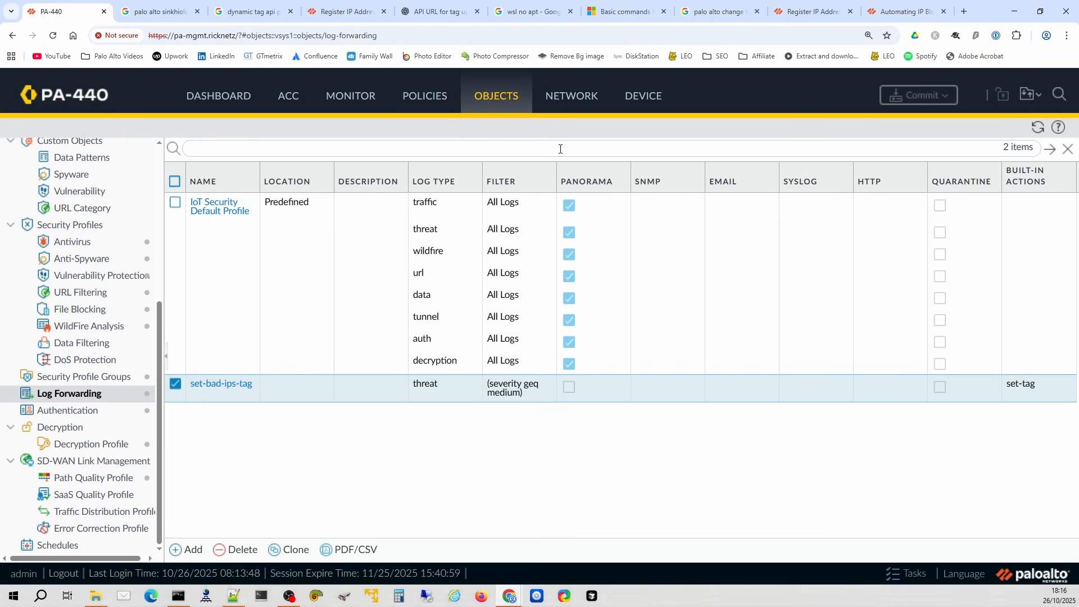
key(F11)
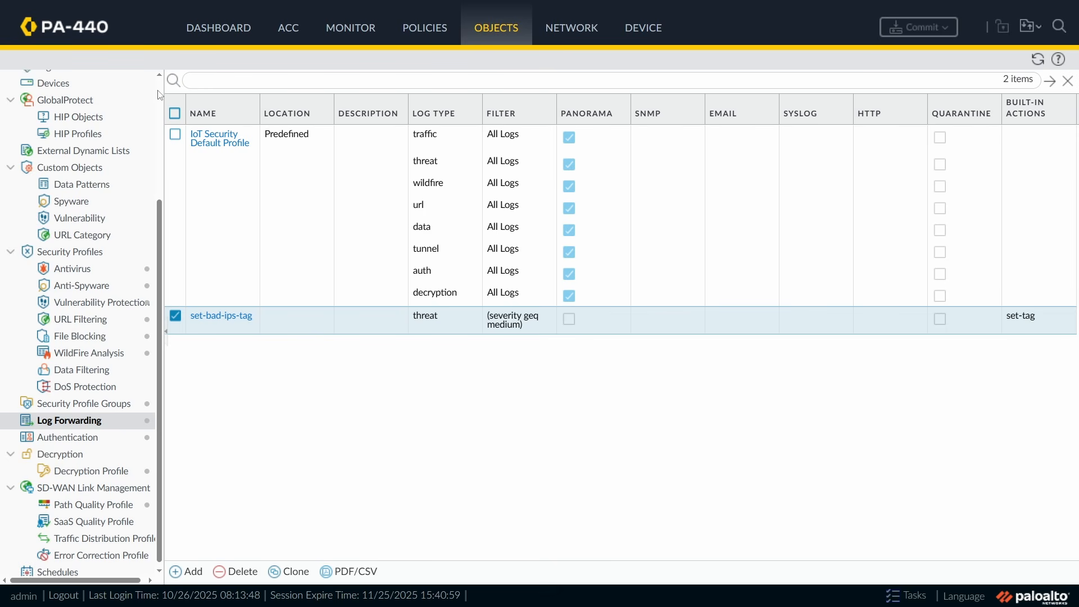
scroll(79, 101, up, 3)
click(77, 101)
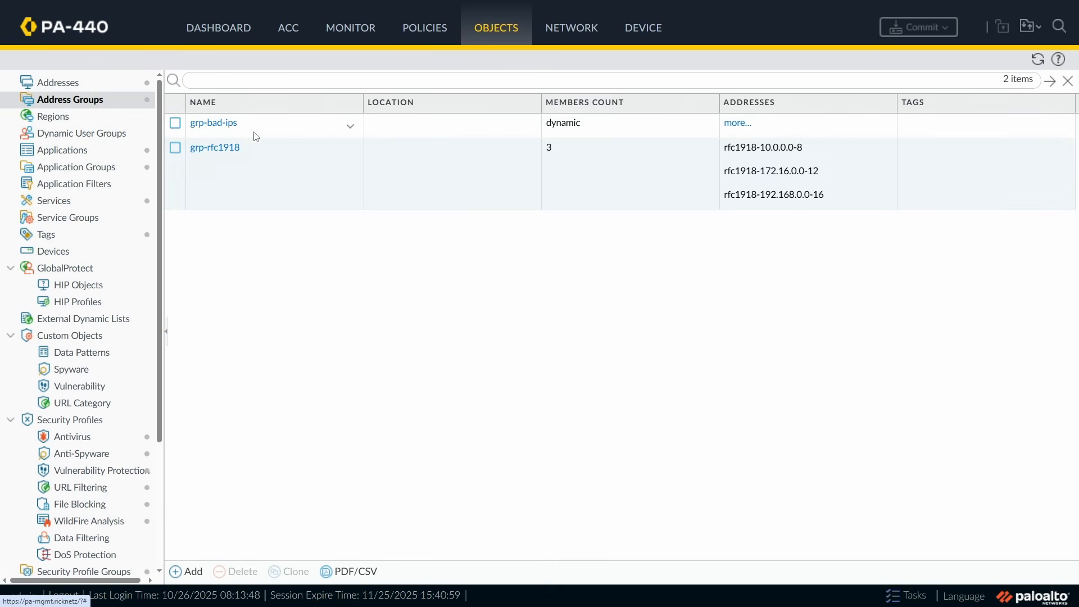
click(278, 133)
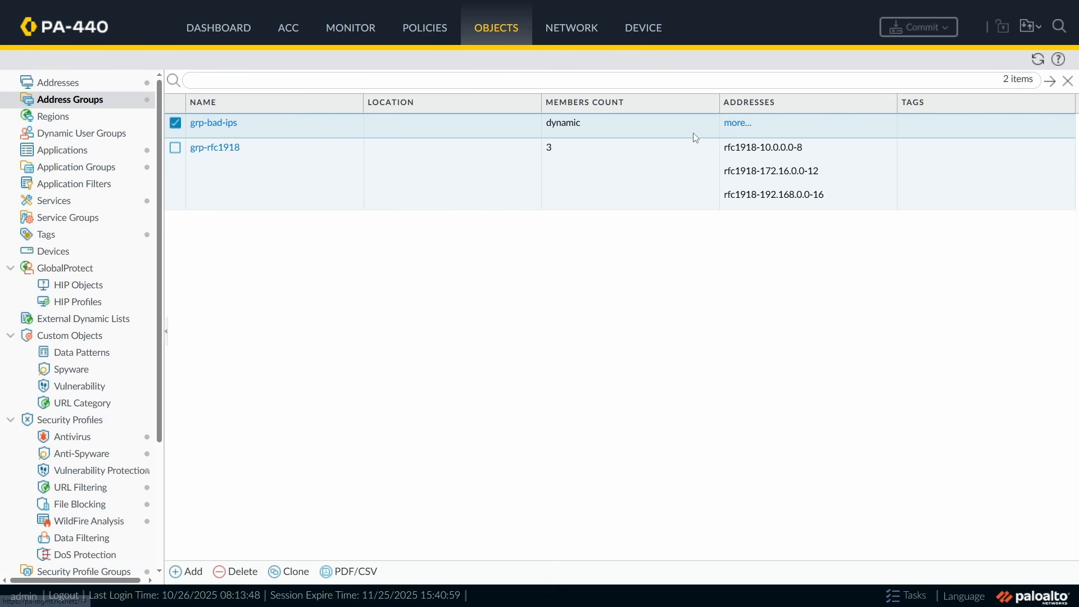
click(733, 125)
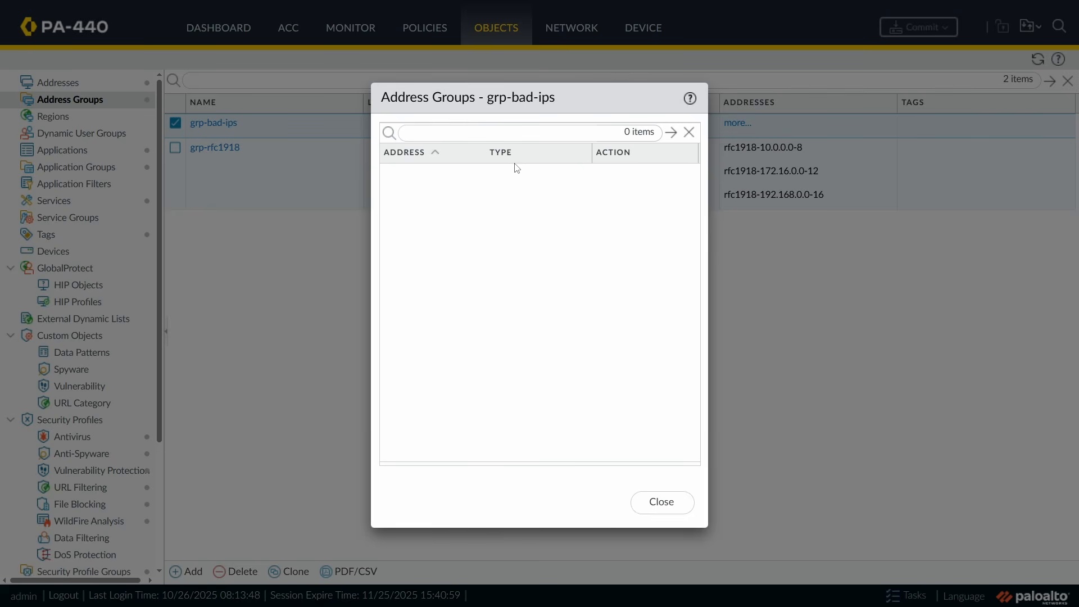
click(662, 503)
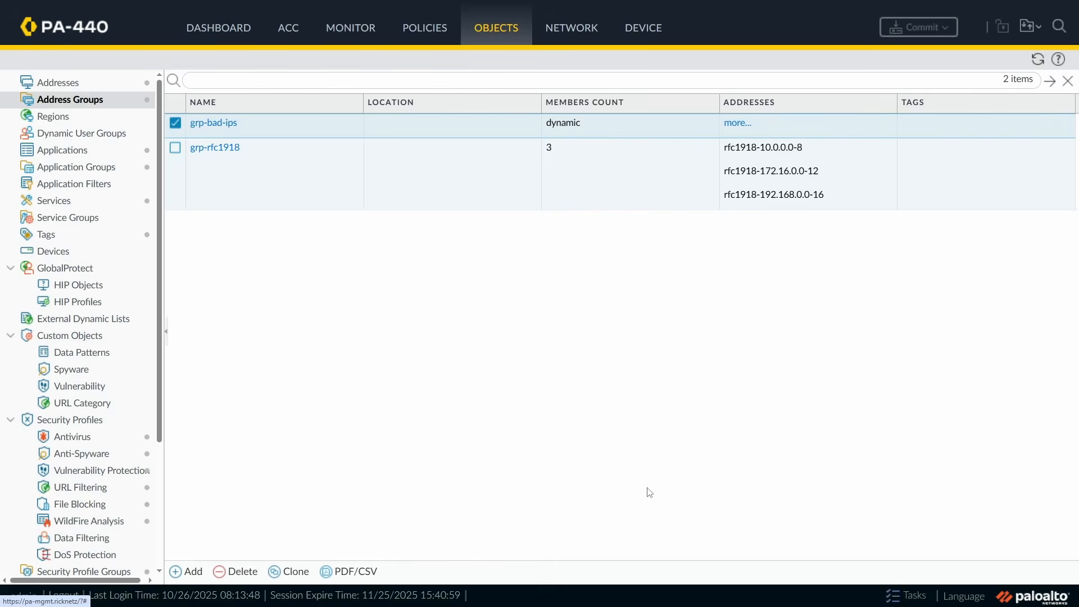
Step: Switch to the Linux terminal, clear its output and reposition the window over the firewall page
key(alt+Tab)
click(841, 282)
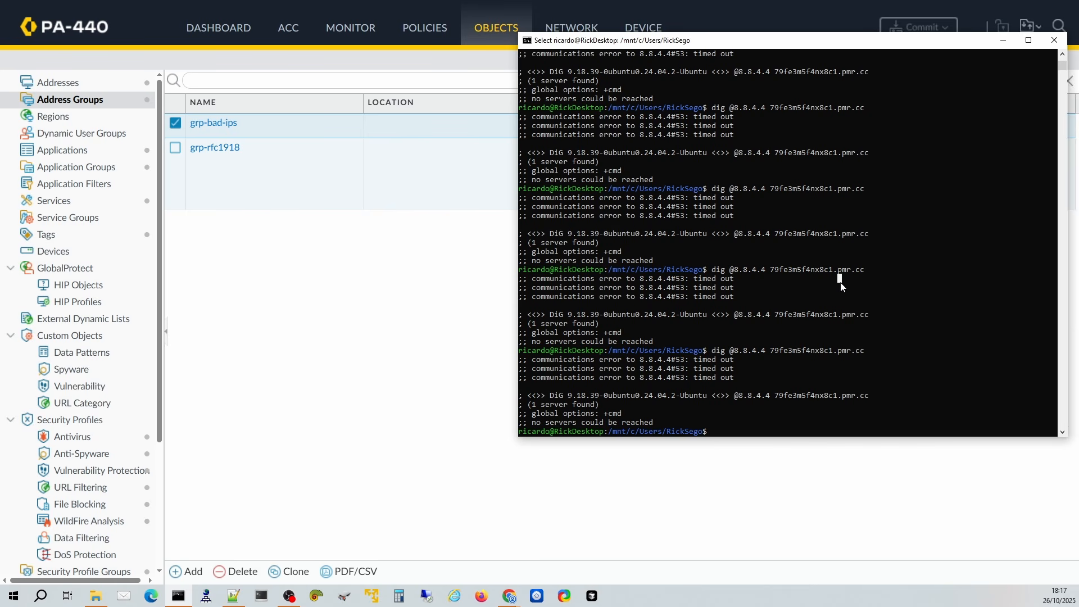
key(Escape)
text(clear)
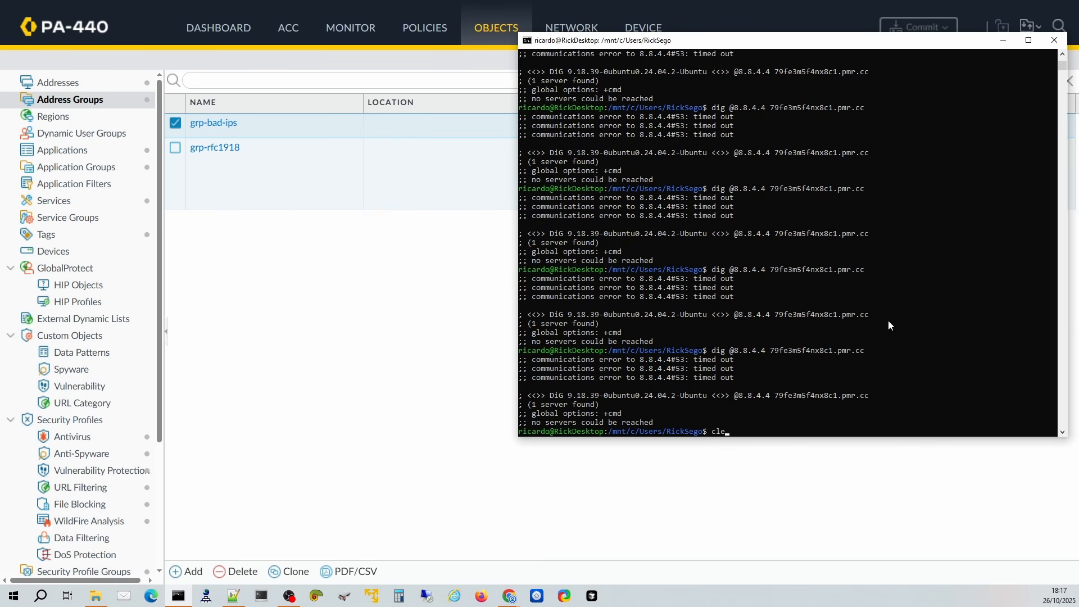
key(Return)
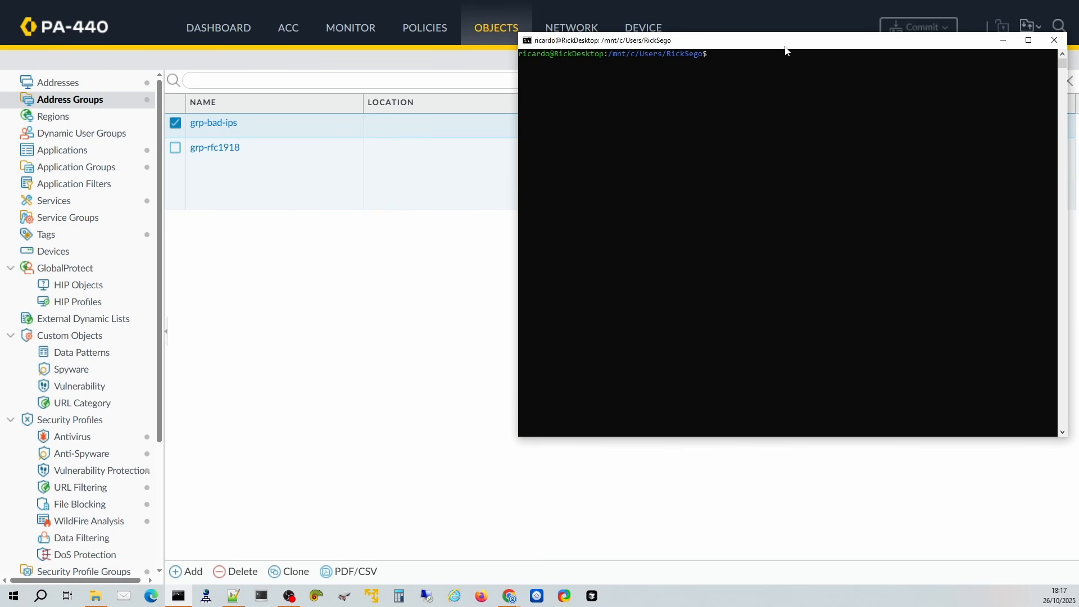
drag(787, 37, 812, 165)
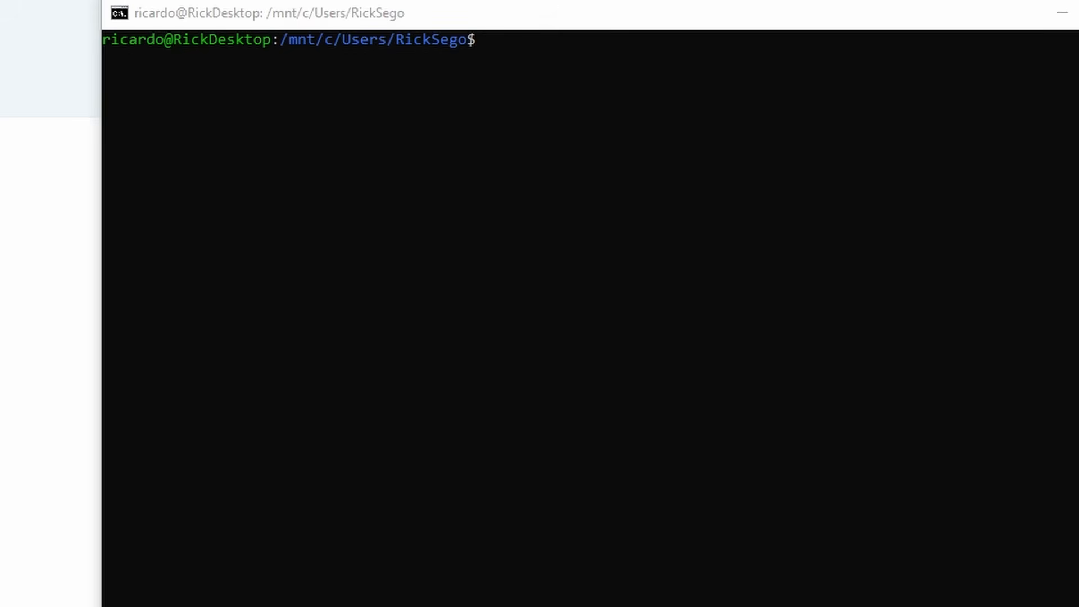
click(400, 294)
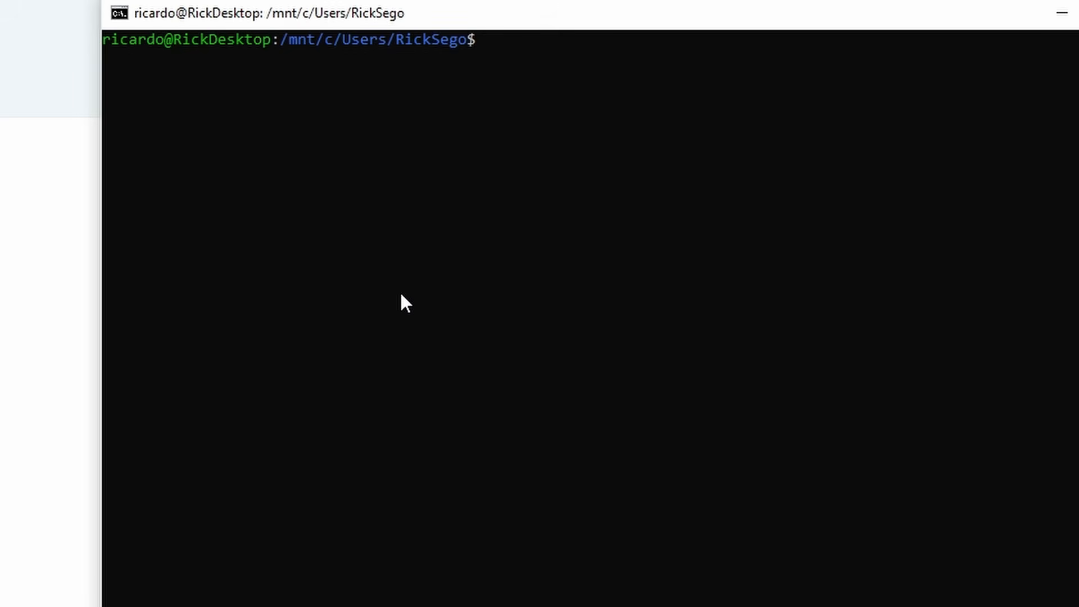
click(487, 276)
key(ctrl+v)
key(BackSpace)
right_click(495, 278)
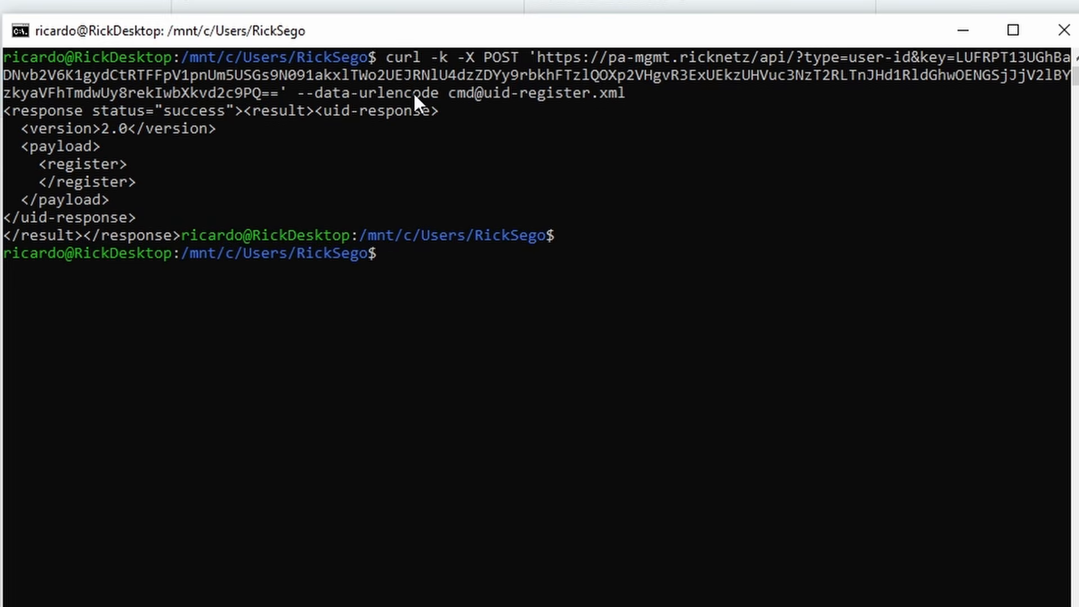
Step: Set the console's font size to 24 in its properties and move the terminal window up
click(20, 31)
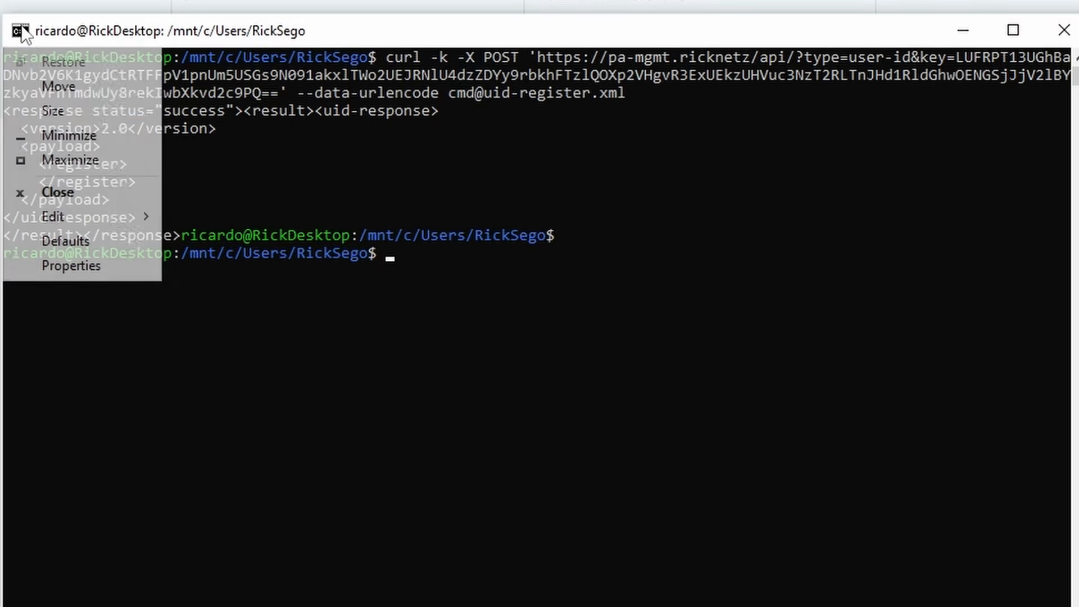
mouse_move(96, 217)
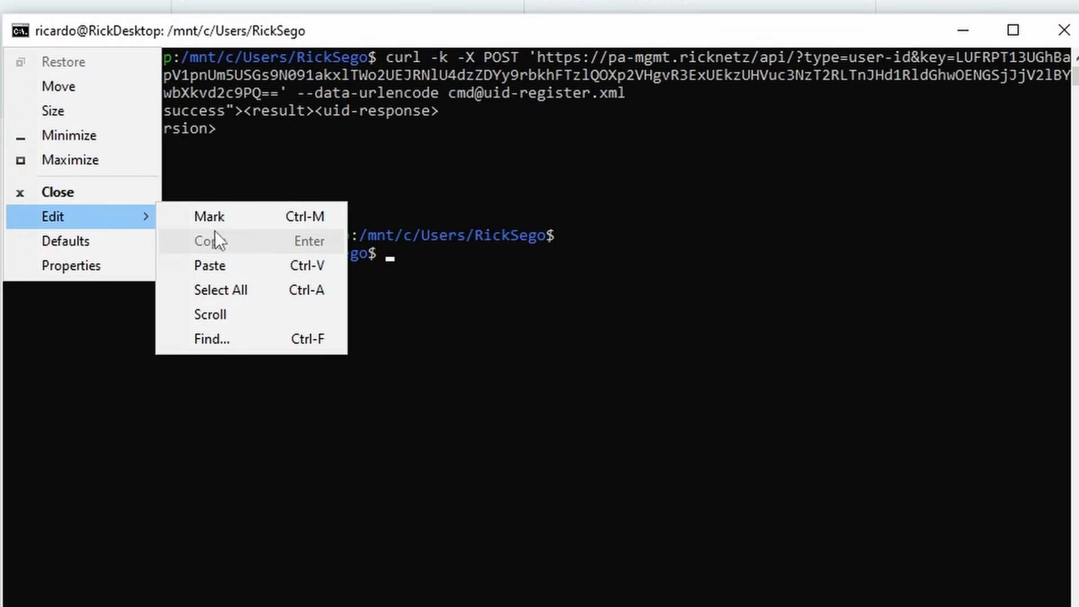
click(244, 339)
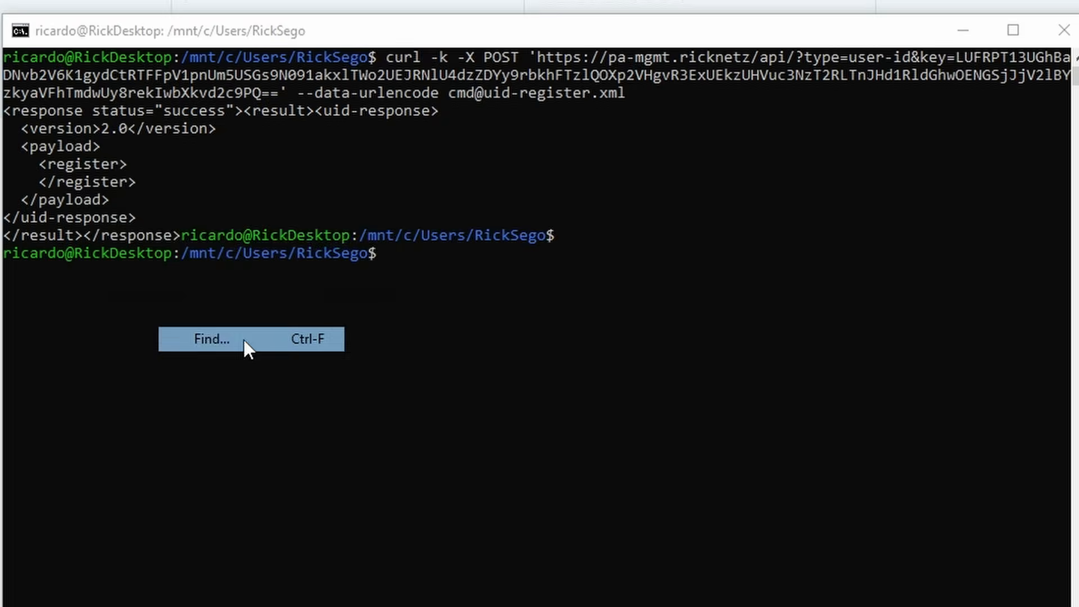
click(393, 268)
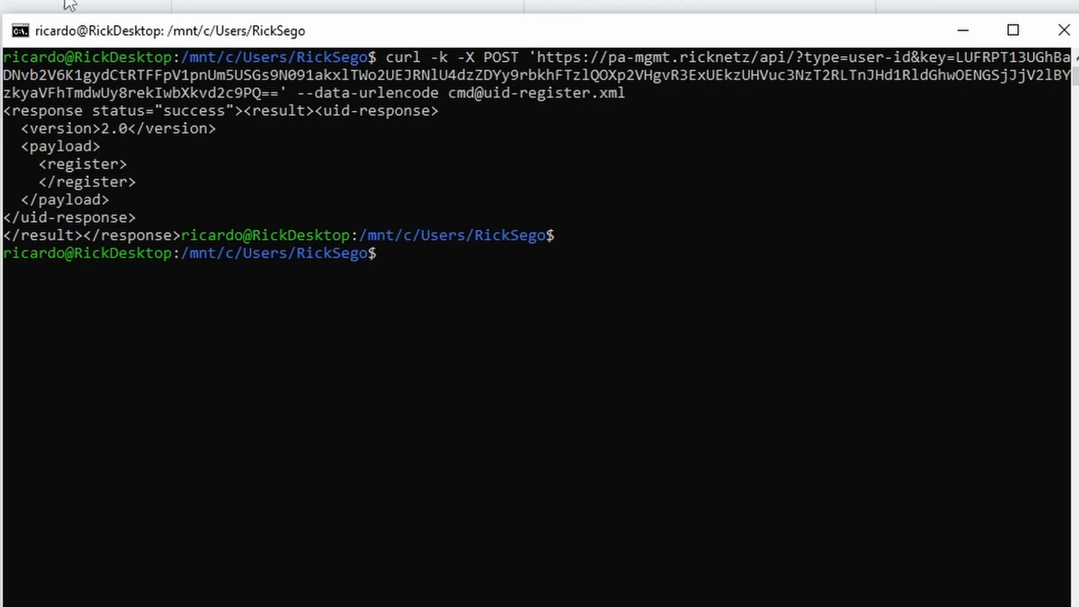
click(20, 33)
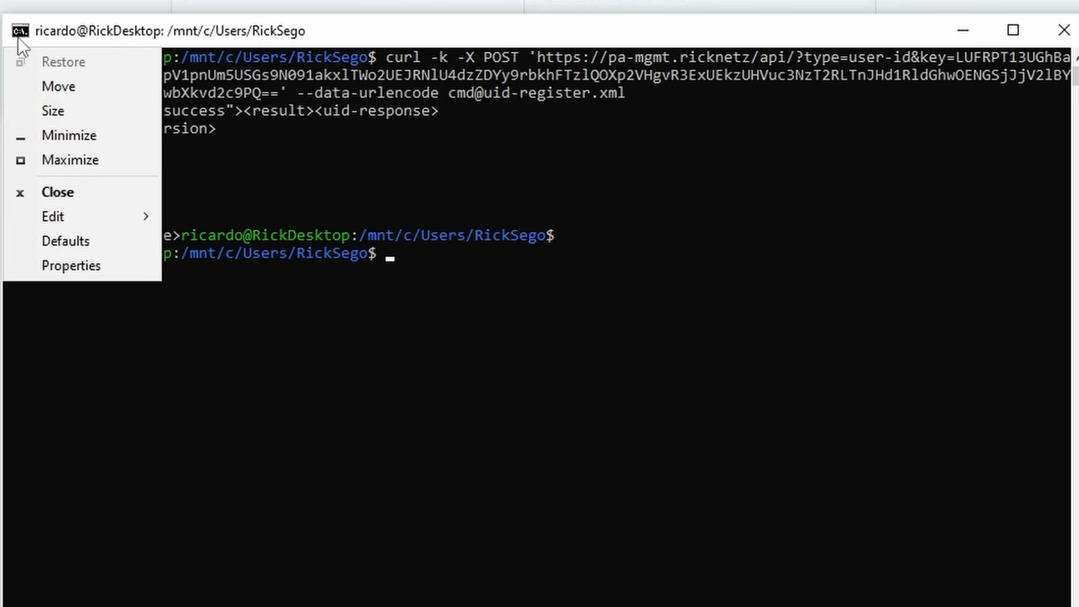
mouse_move(100, 217)
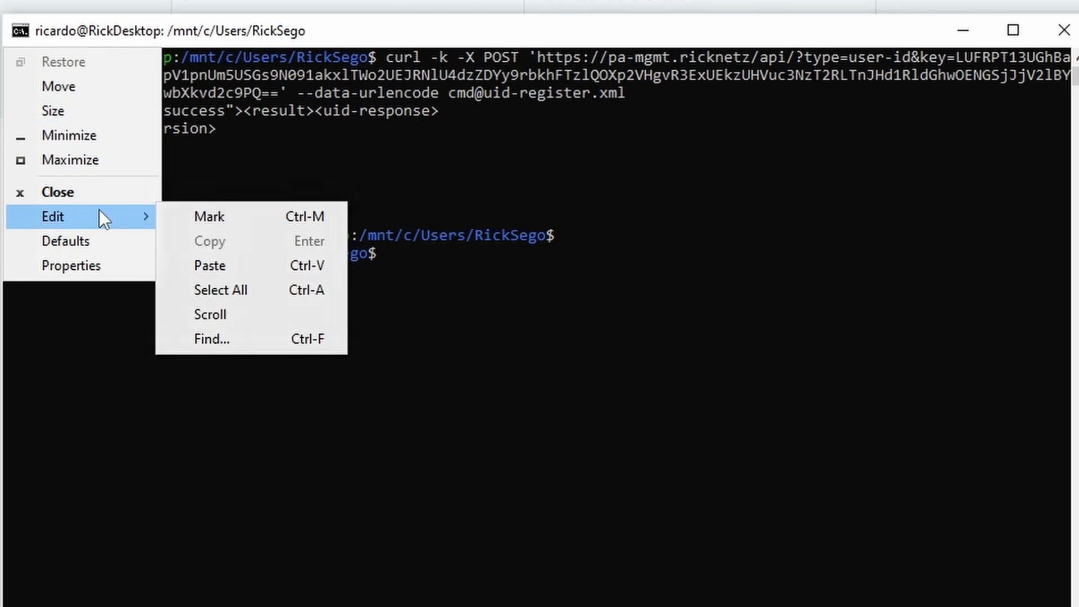
click(87, 264)
click(125, 84)
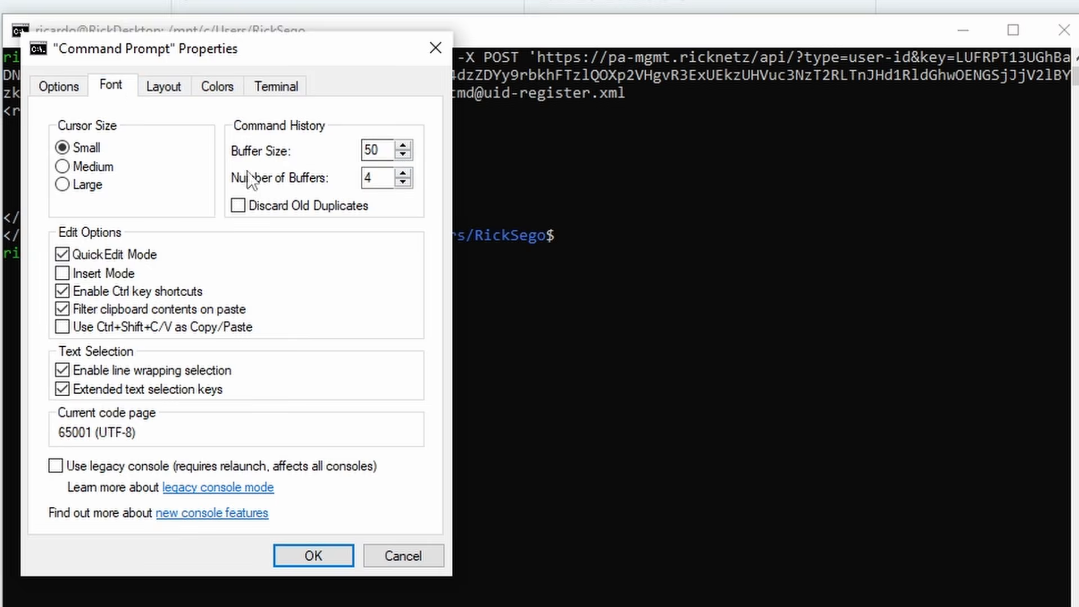
click(63, 206)
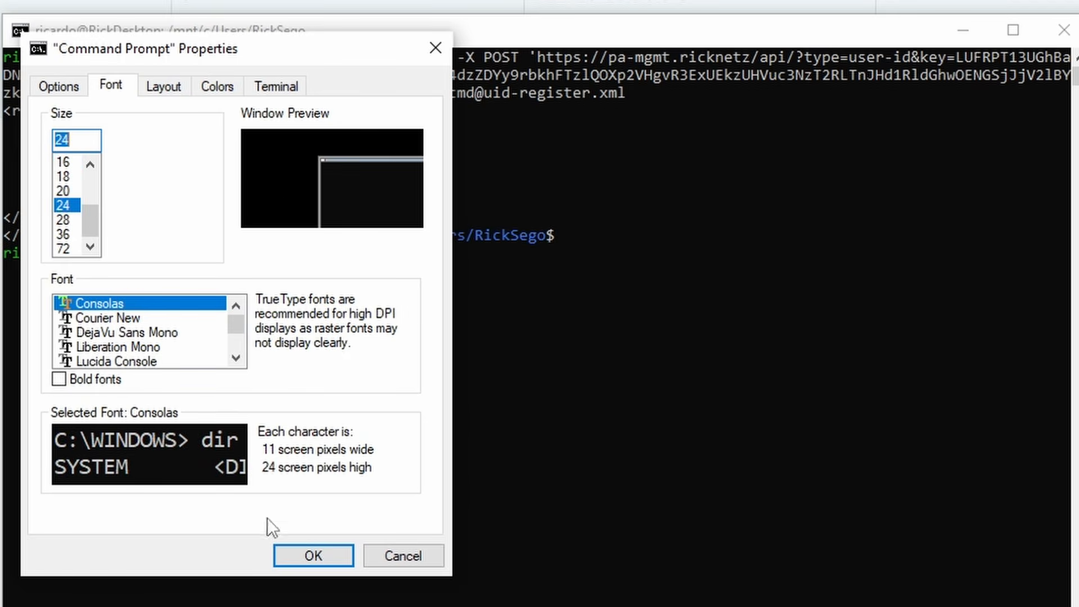
click(310, 556)
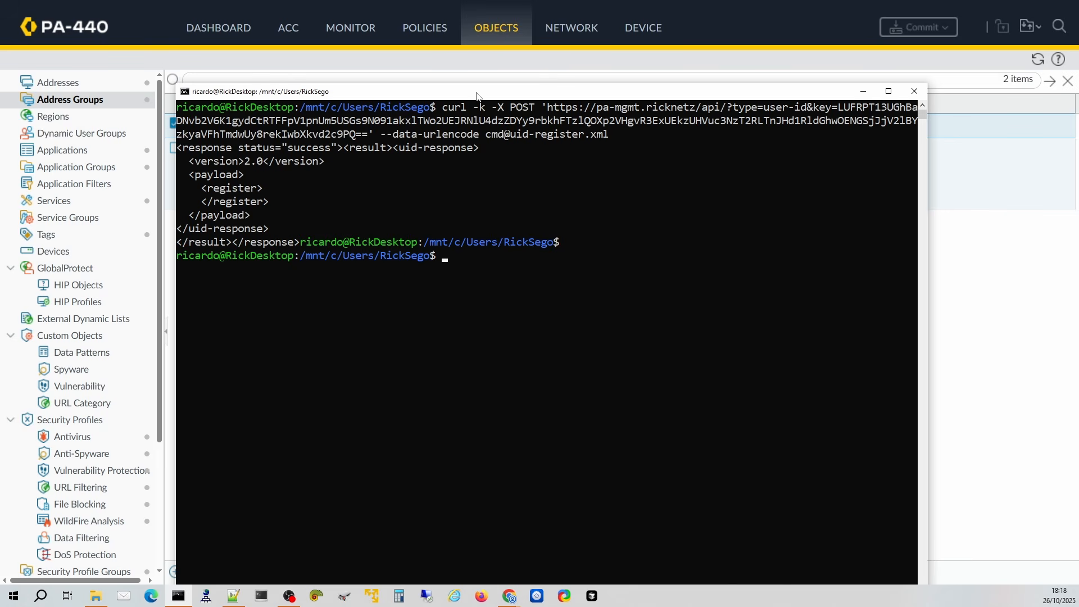
drag(476, 96, 476, 79)
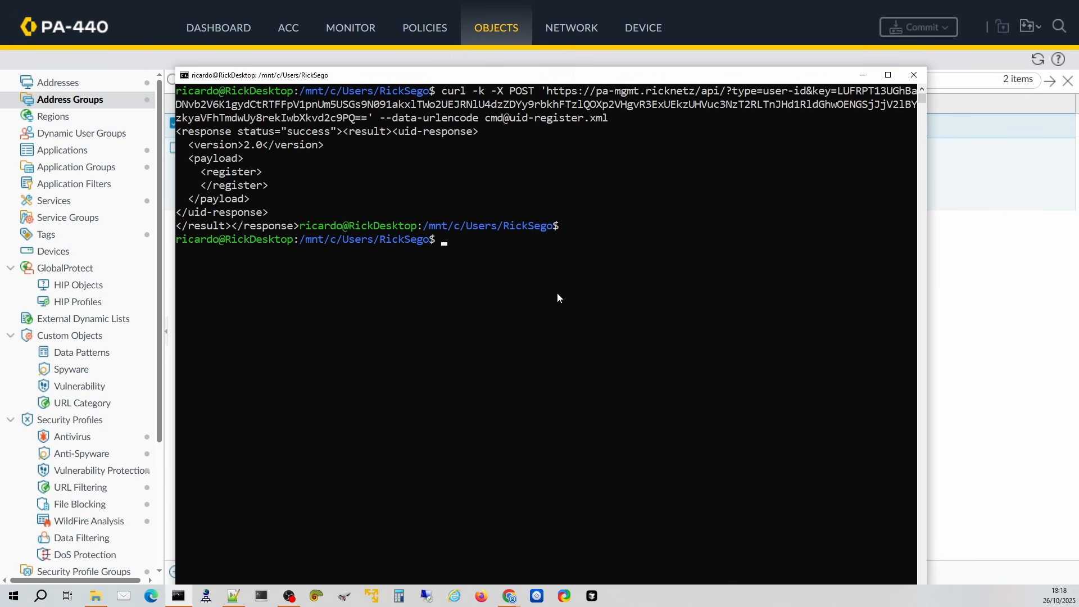
drag(570, 81, 579, 69)
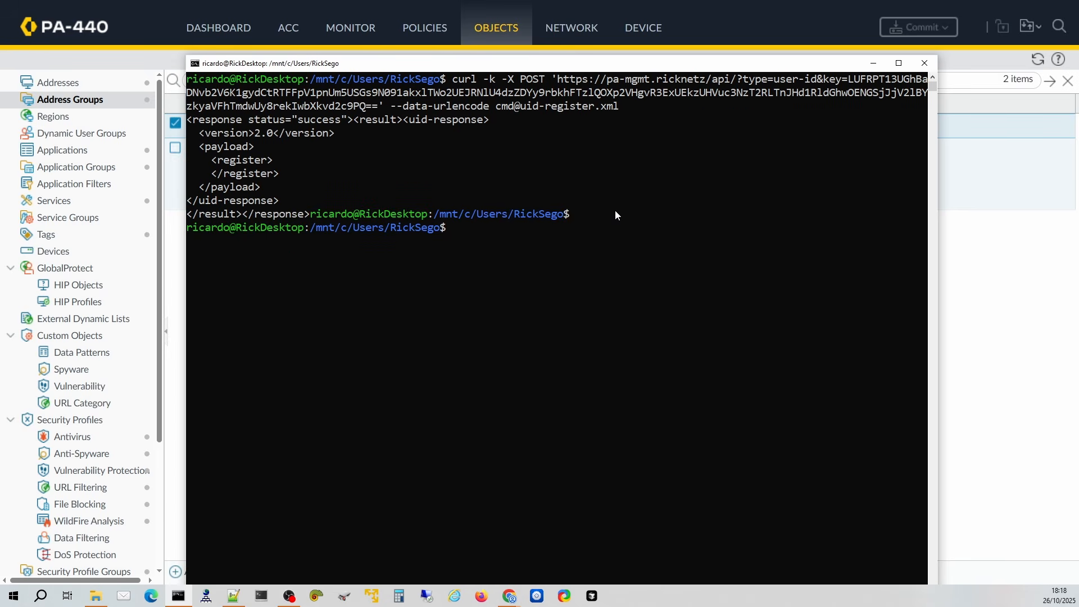
text(wsl)
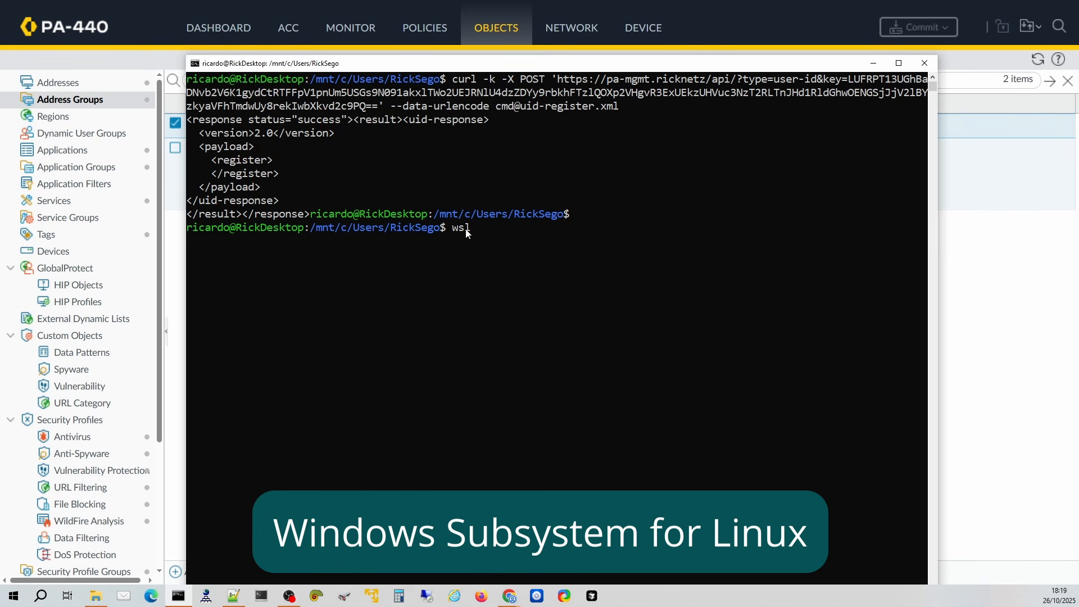
key(BackSpace)
key(BackSpace)
key(BackSpace)
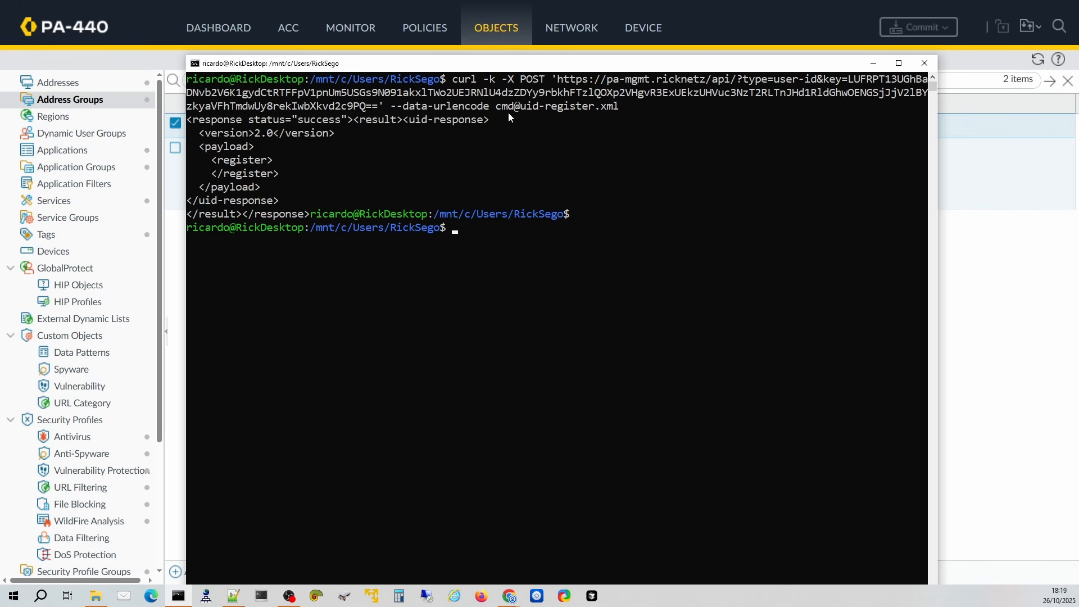
Step: Try to print uid-register.xml with cat, pasting the clipboard's curl command with its API key
drag(520, 107, 587, 114)
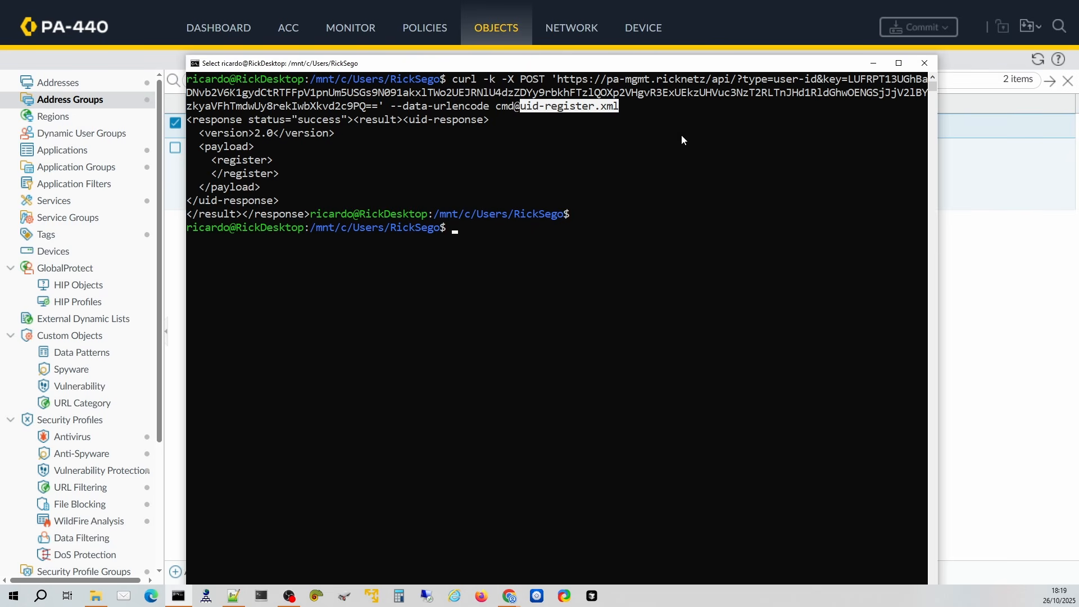
key(ctrl+c)
text(cat)
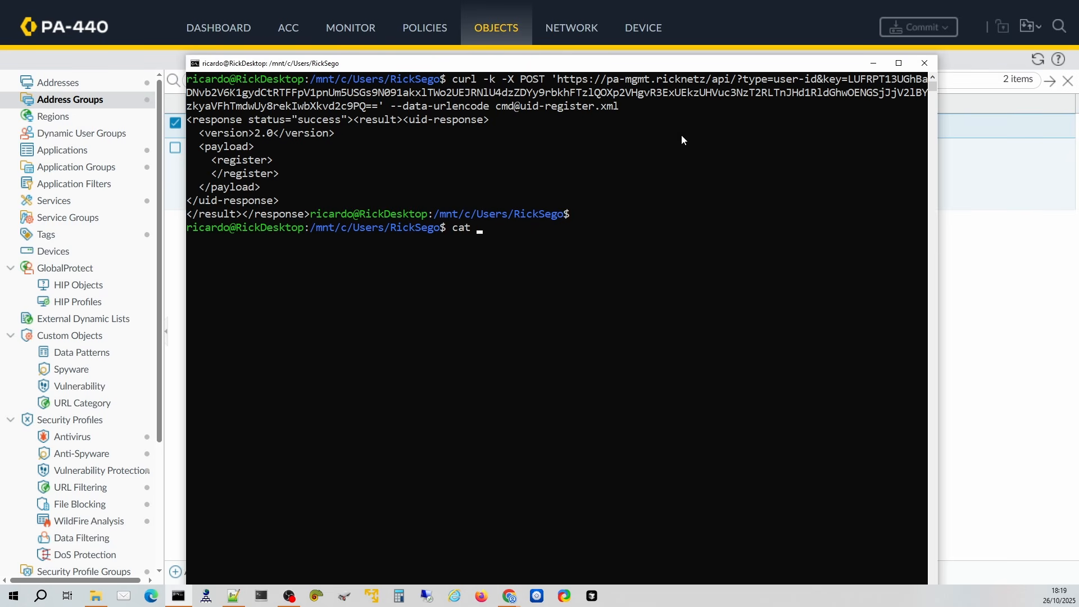
right_click(682, 135)
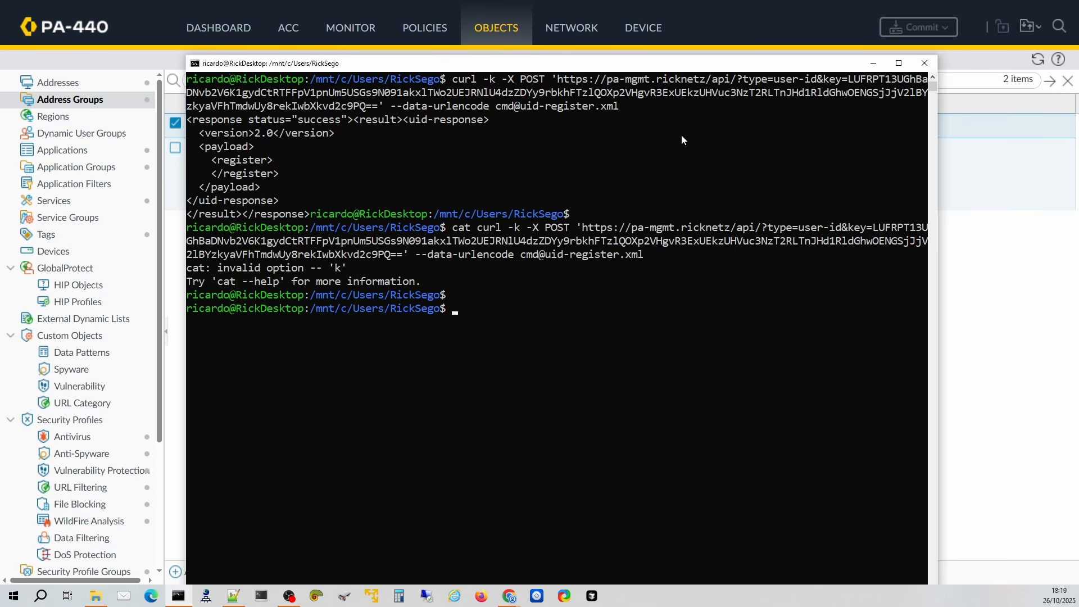
Step: Print the contents of the uid-register.xml file in the terminal with cat
text(cat)
drag(618, 105, 520, 107)
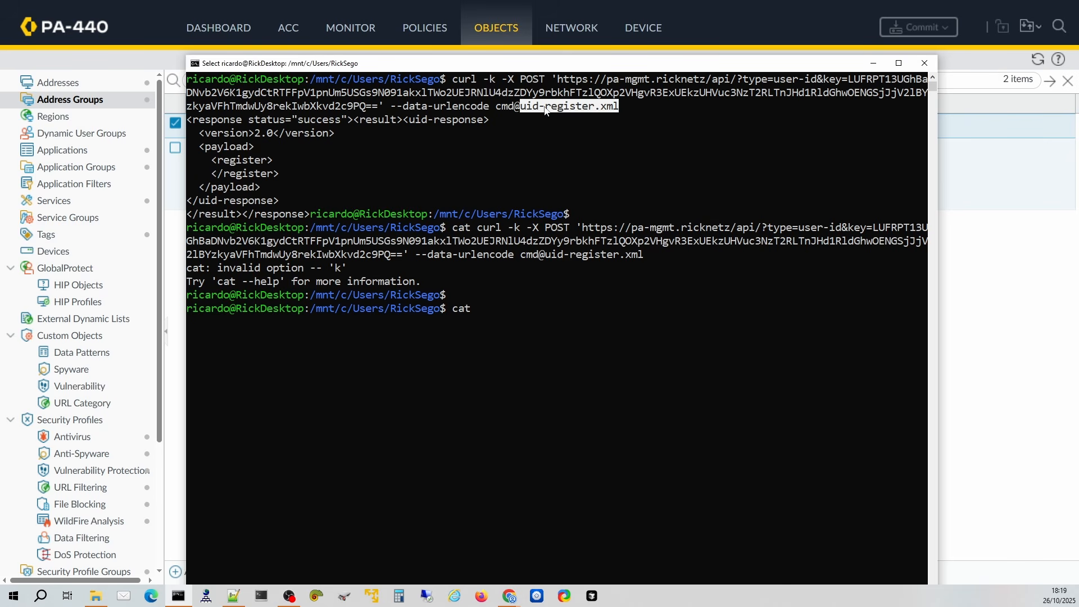
right_click(546, 110)
right_click(547, 107)
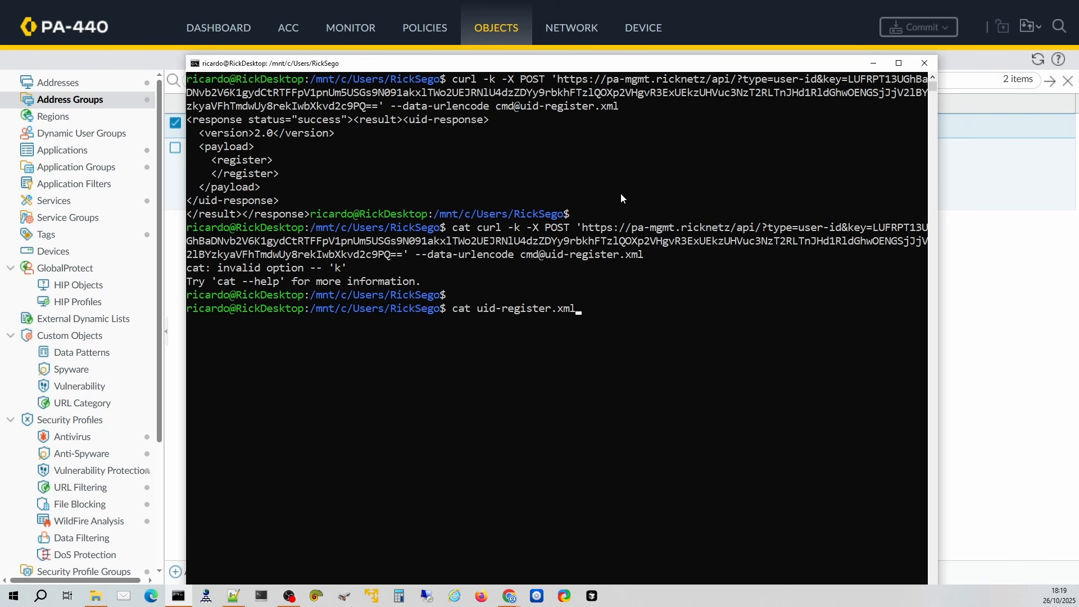
key(Return)
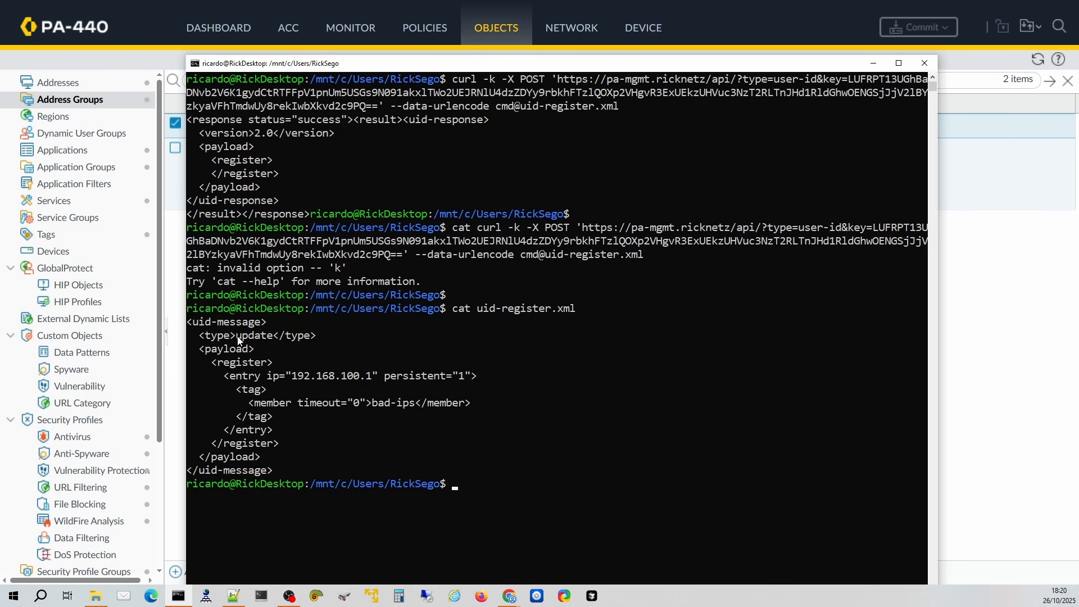
Step: Examine the IP entry and the tag member in the register section of the uid-register.xml payload
click(292, 377)
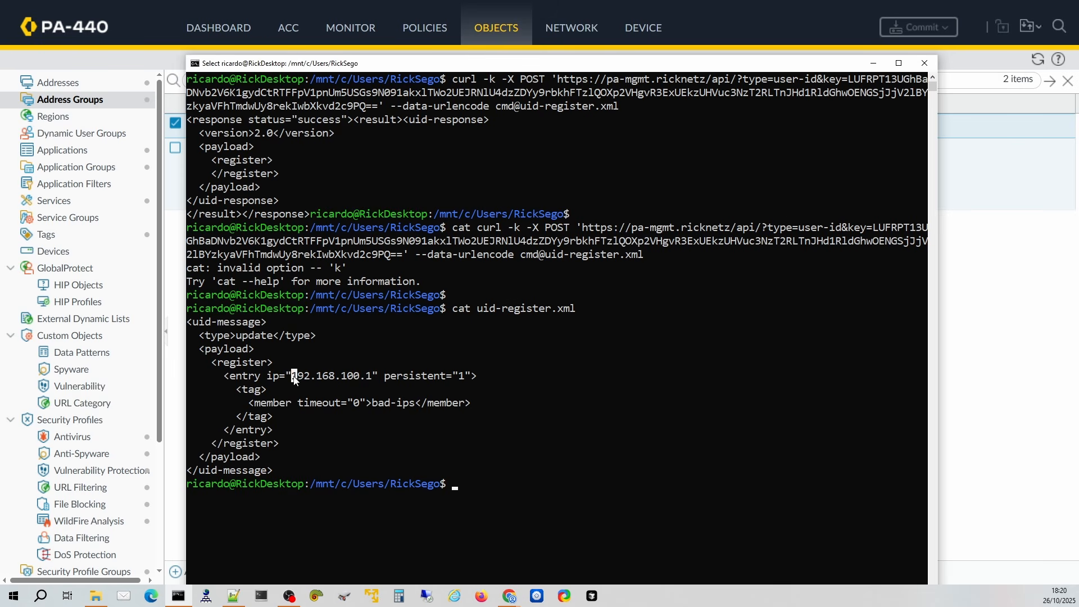
drag(293, 377, 329, 381)
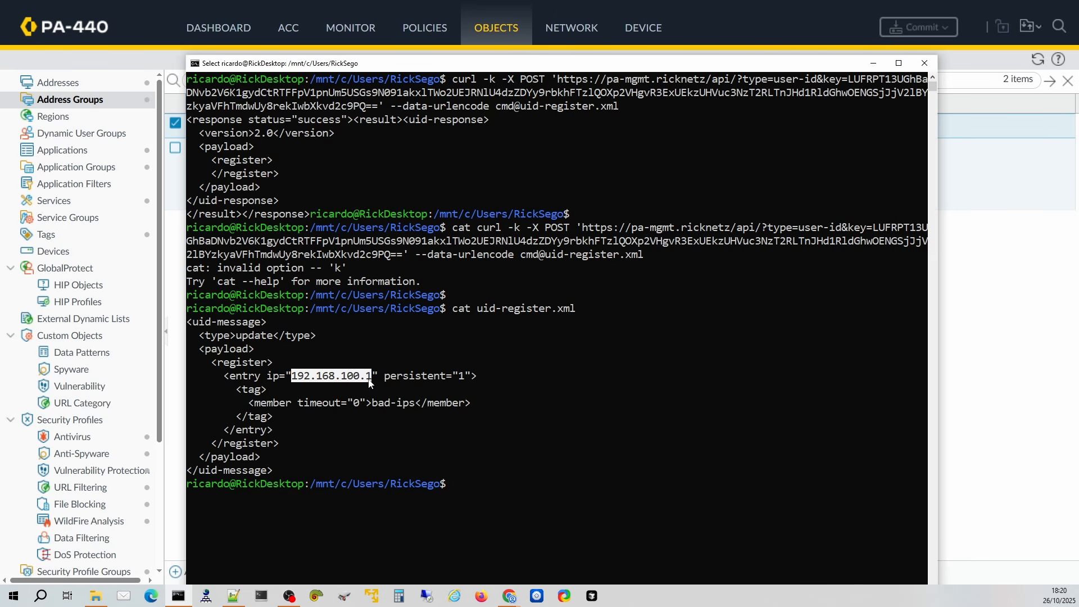
click(355, 380)
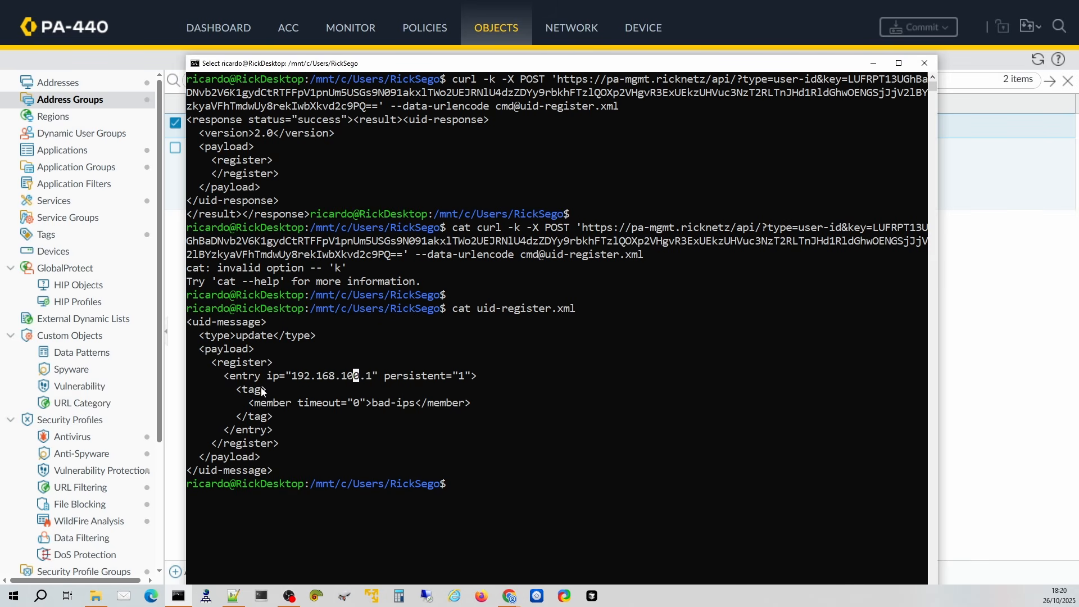
drag(266, 389, 246, 394)
drag(372, 404, 414, 409)
click(399, 402)
click(318, 362)
click(499, 346)
Step: Return to the firewall's address groups, check which addresses are registered in grp-bad-ips and close the list
click(747, 27)
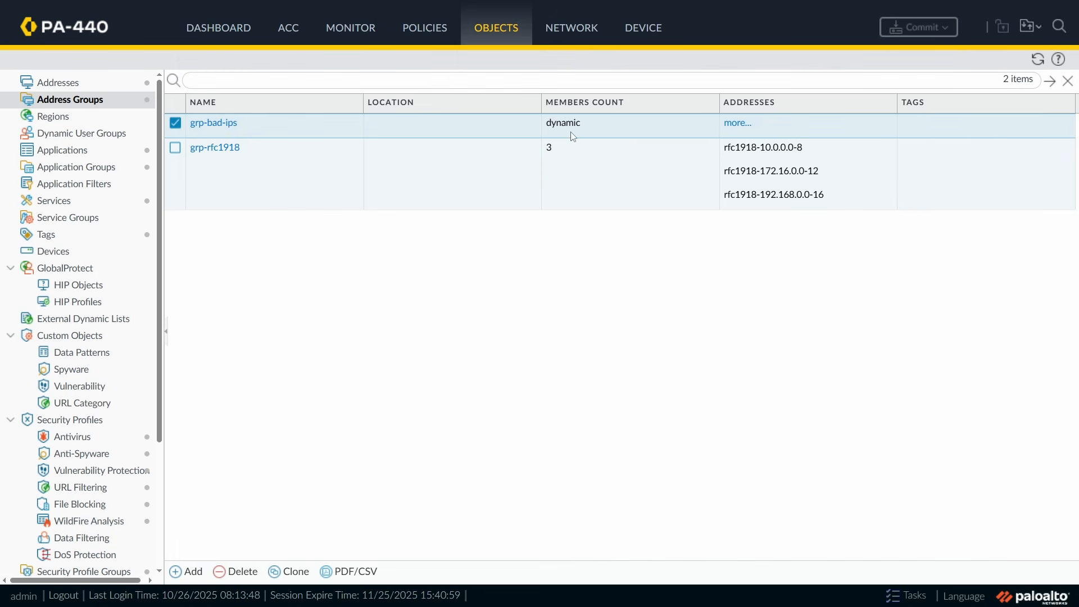
click(731, 124)
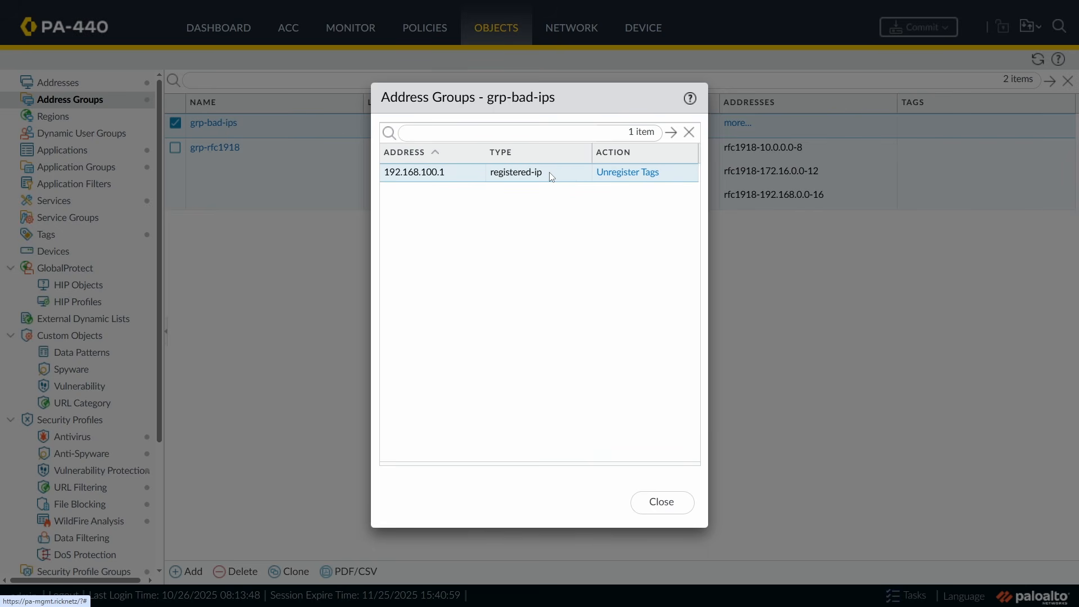
click(662, 502)
Step: Open the firewall's traffic log
click(351, 28)
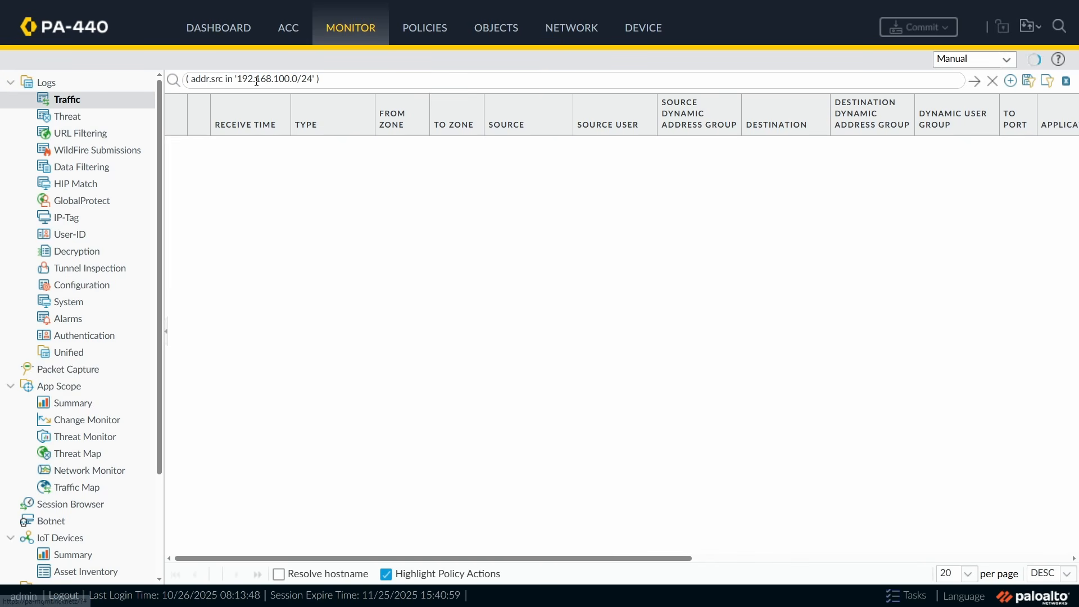